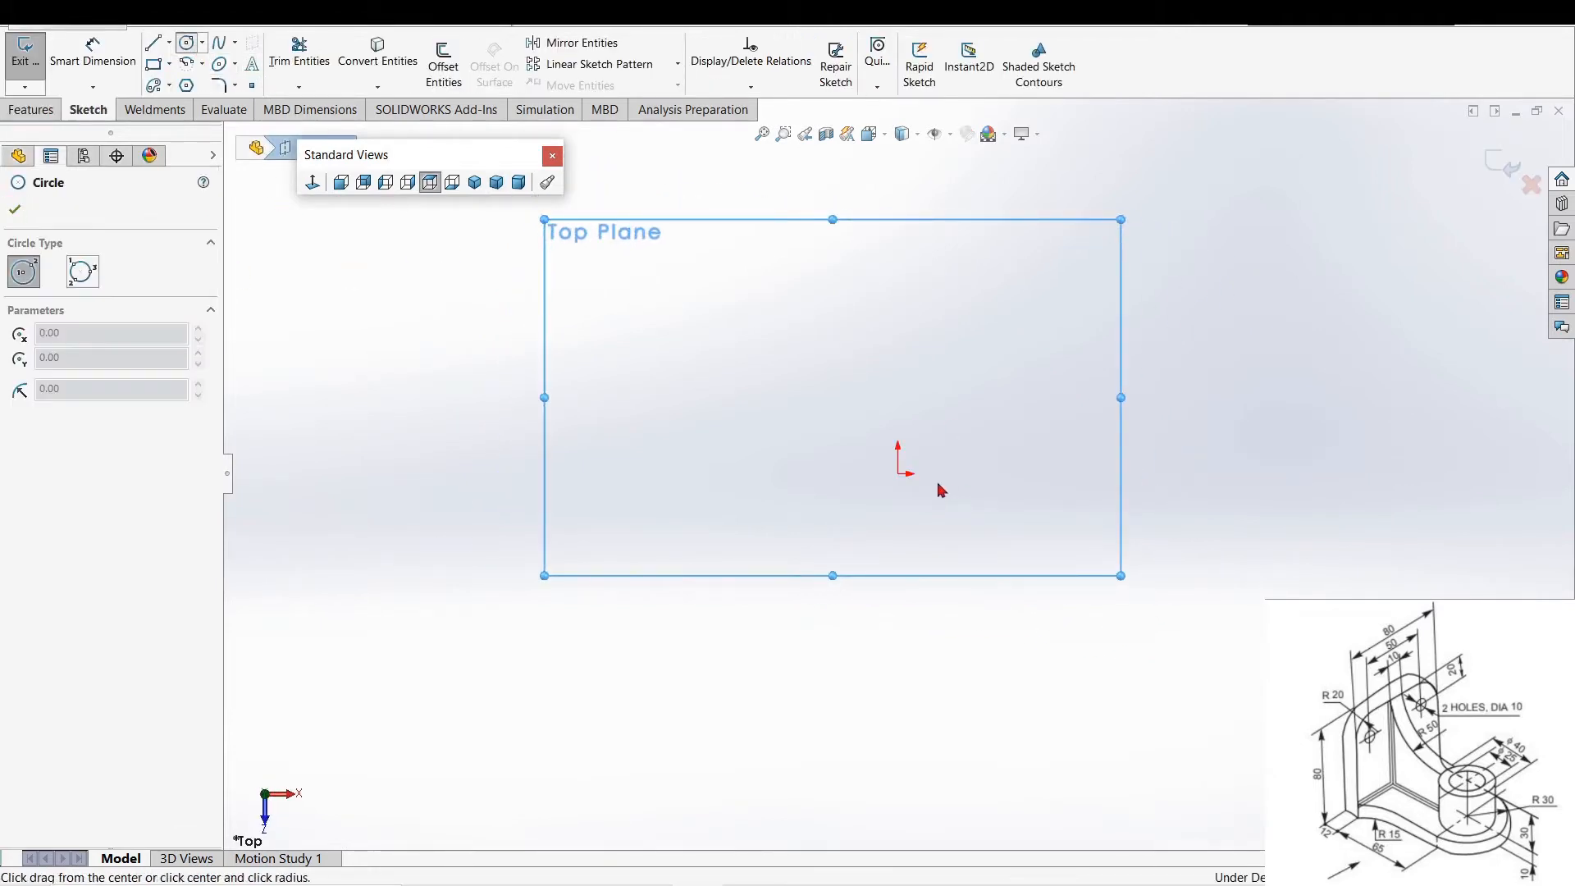
- Sketch three concentric circles centred on the origin, the outermost about 109 mm in diameter
left_click_drag(898, 474, 1047, 362)
mouse_move(899, 474)
left_mouse_down()
mouse_move(923, 429)
mouse_move(976, 391)
left_mouse_up()
left_click_drag(899, 474, 945, 423)
- Dimension the outermost circle with a diameter of 60 mm
right_click_drag(1193, 487, 1193, 366)
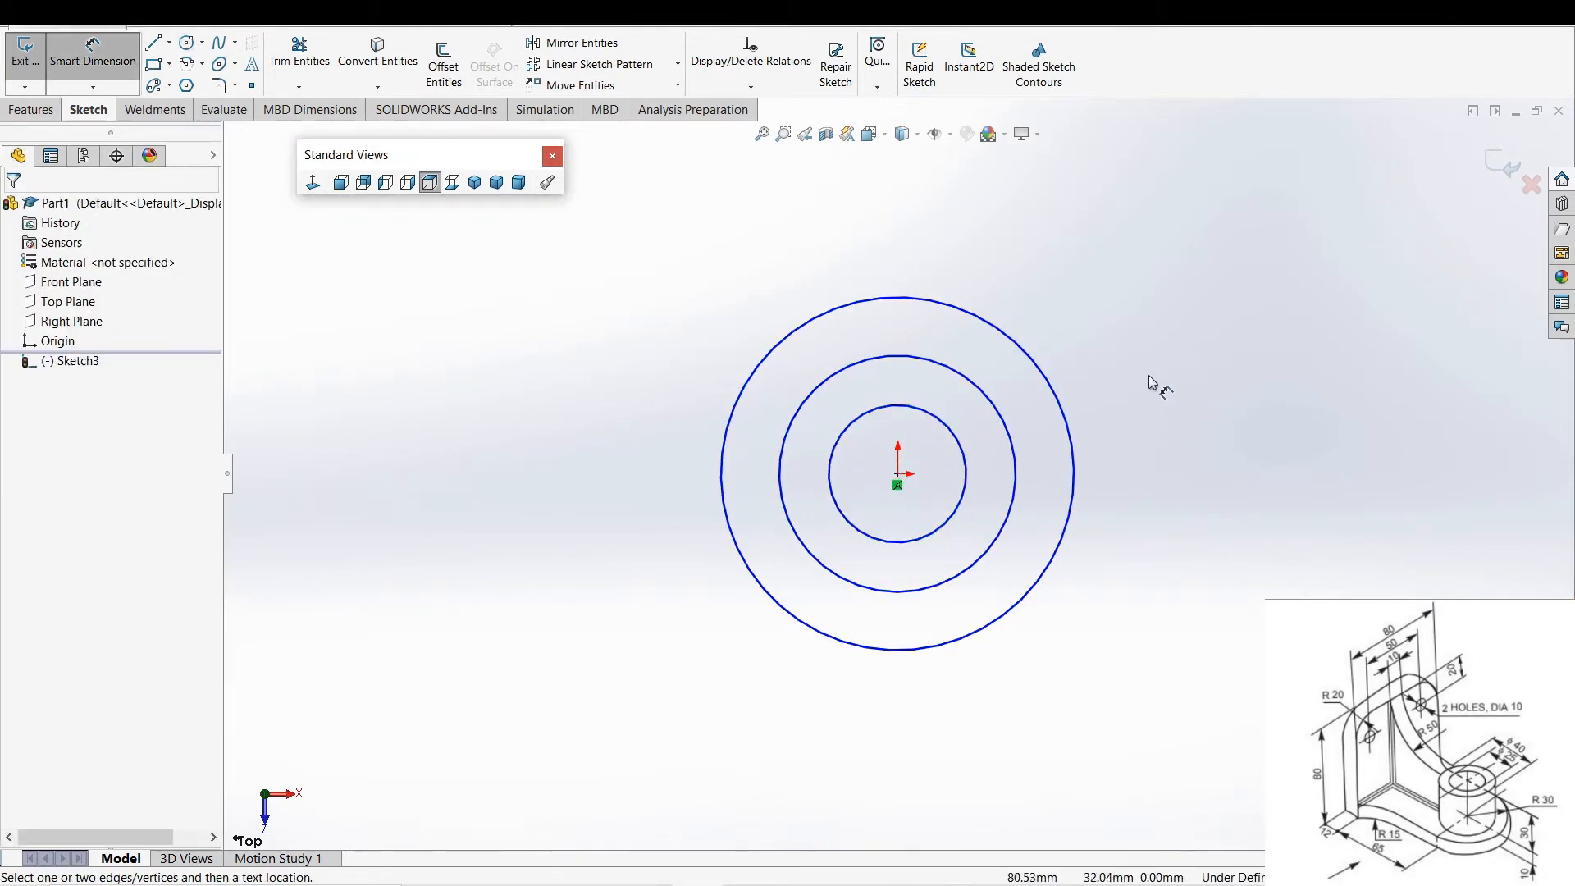
left_click(1075, 439)
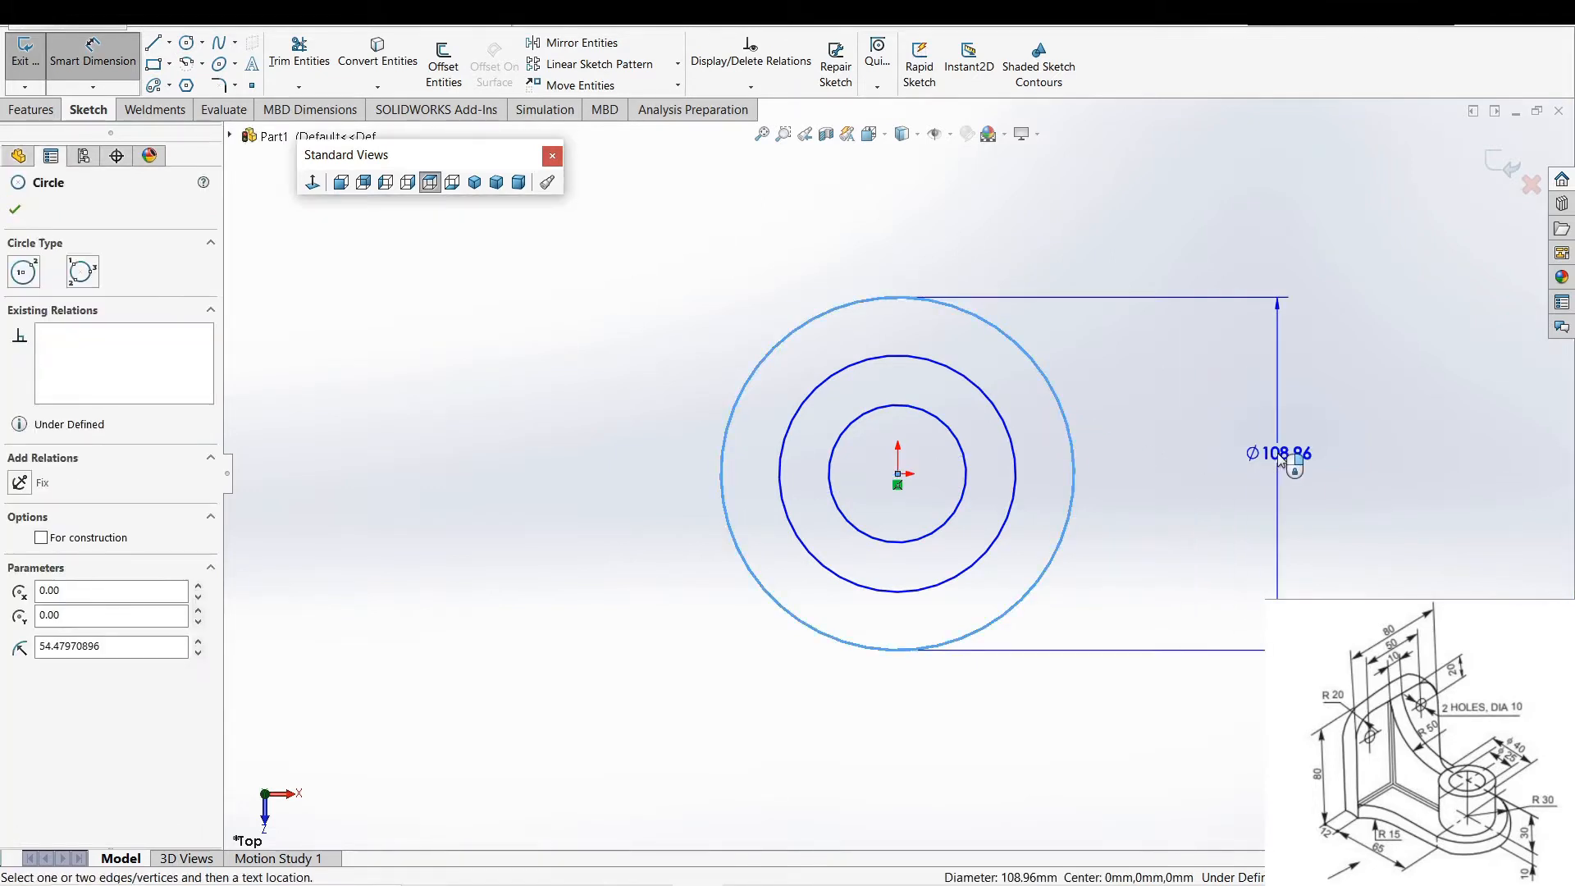
left_click(1282, 460)
left_click(1220, 510)
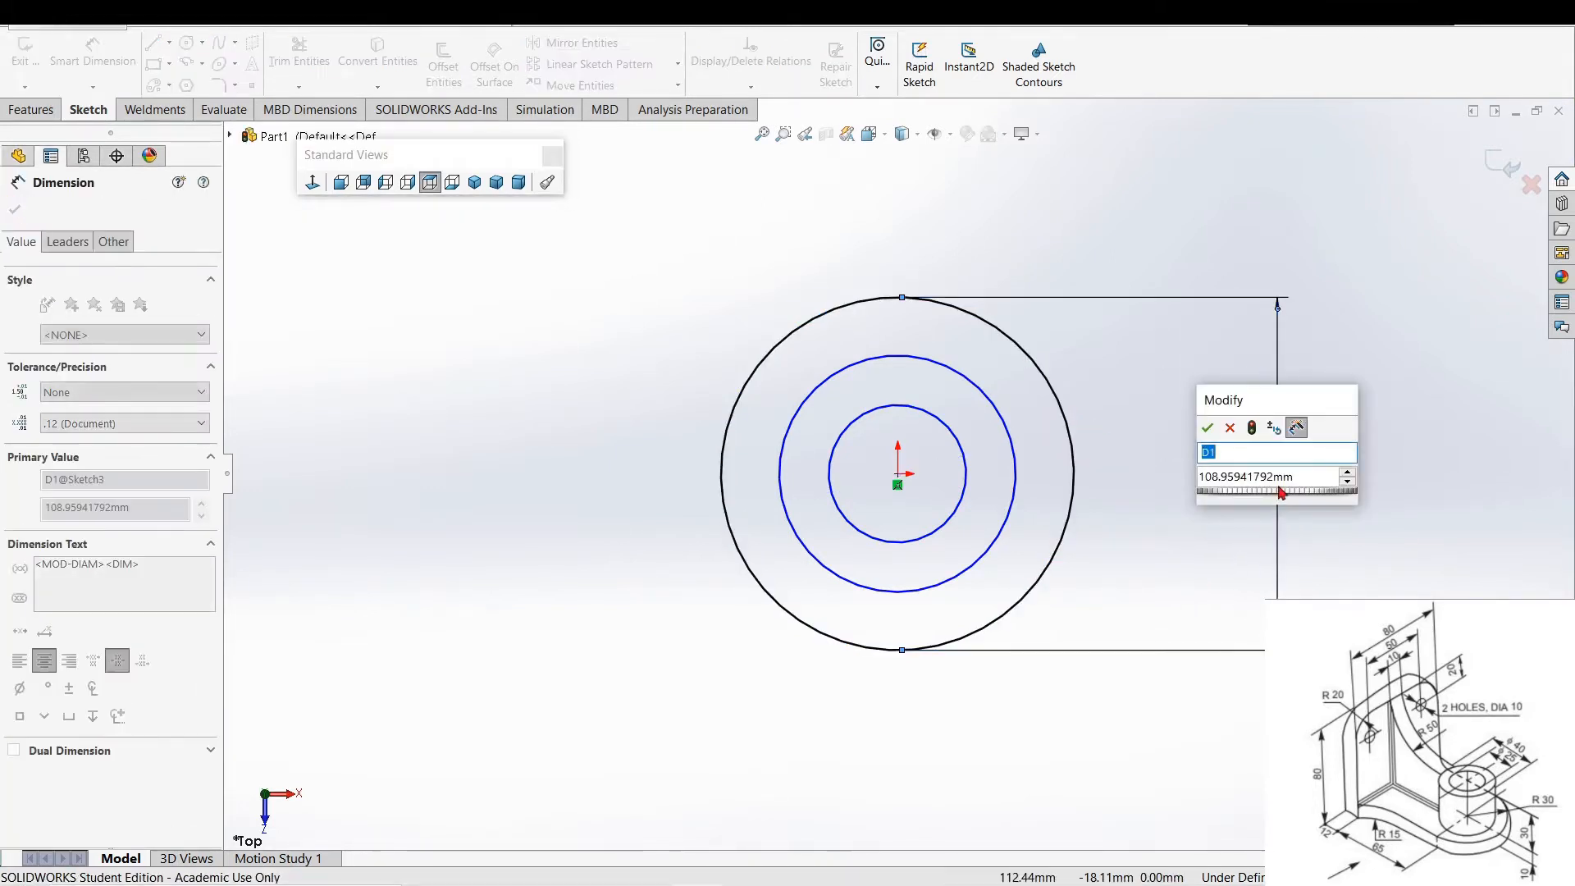
type("60")
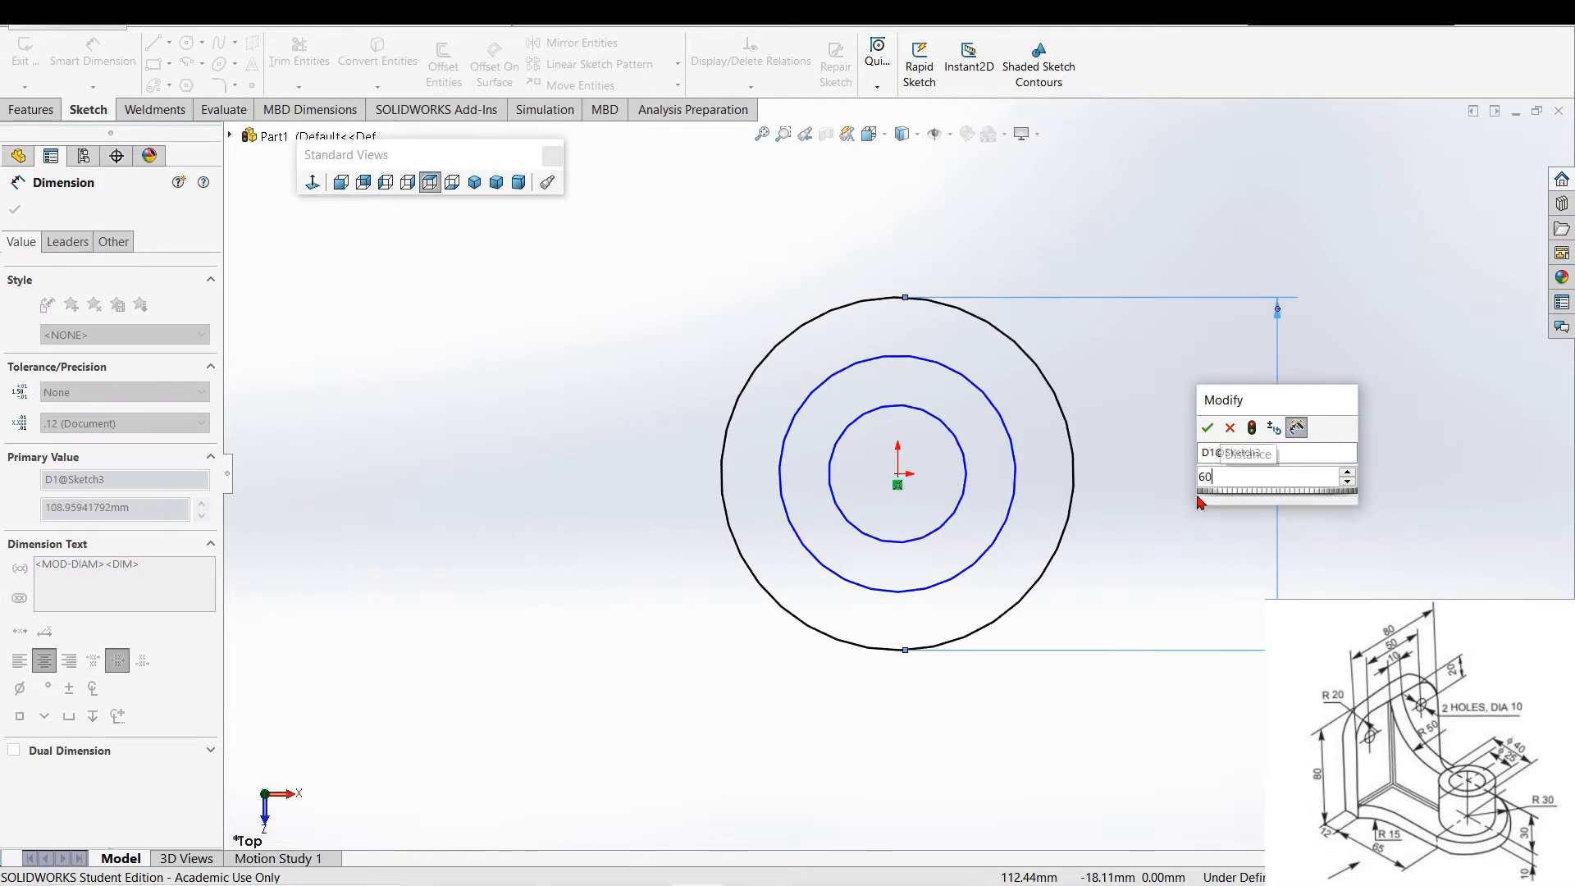
key("Return")
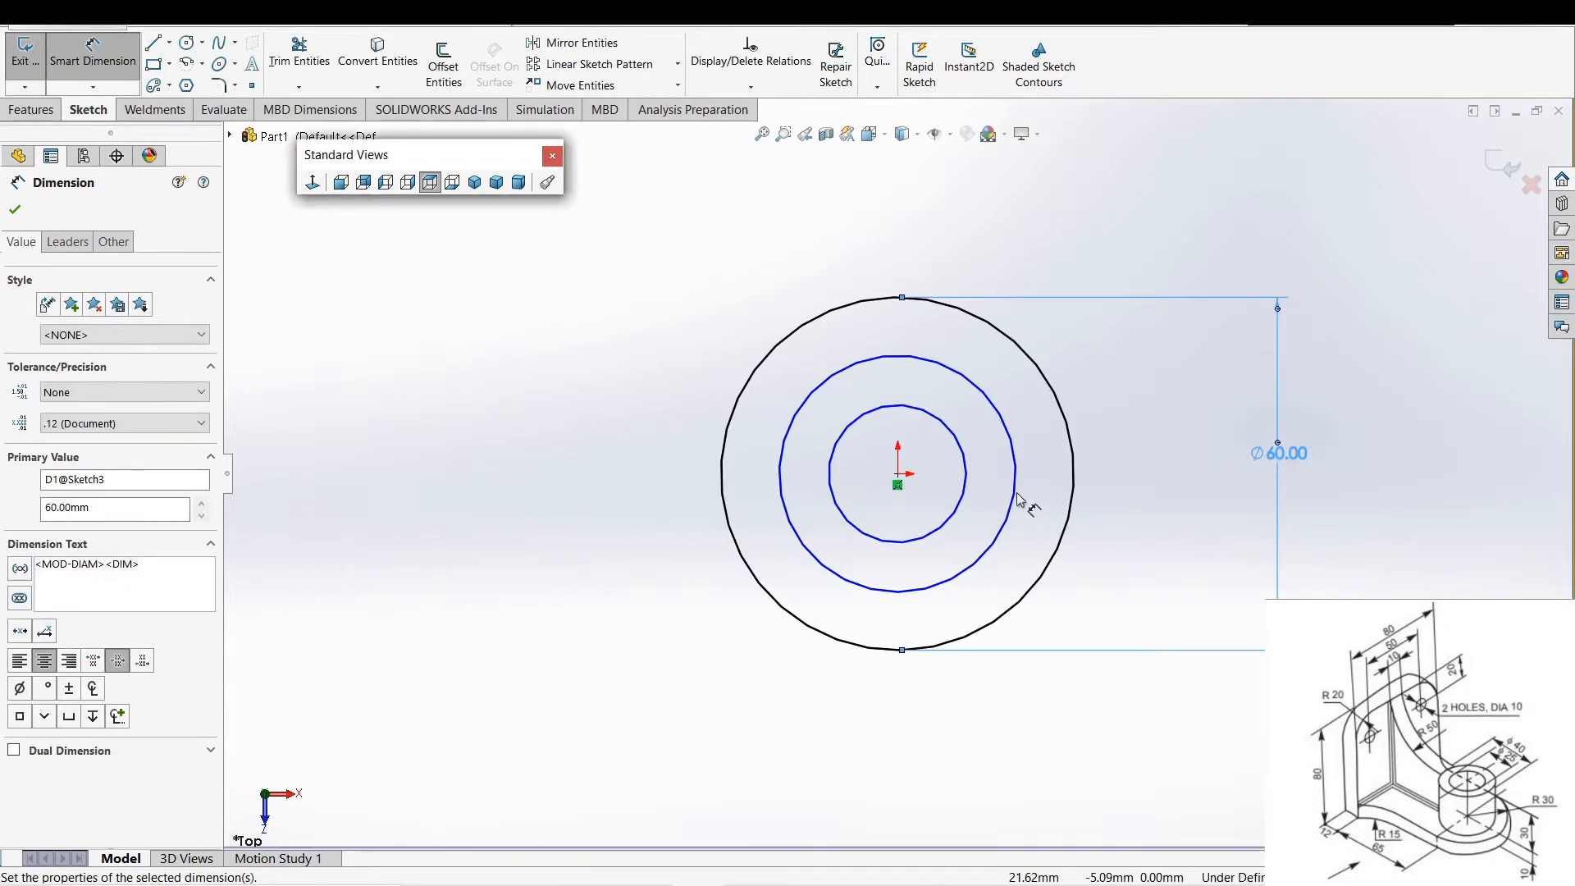
- Dimension the middle circle with a diameter of 40 mm
left_click(1018, 497)
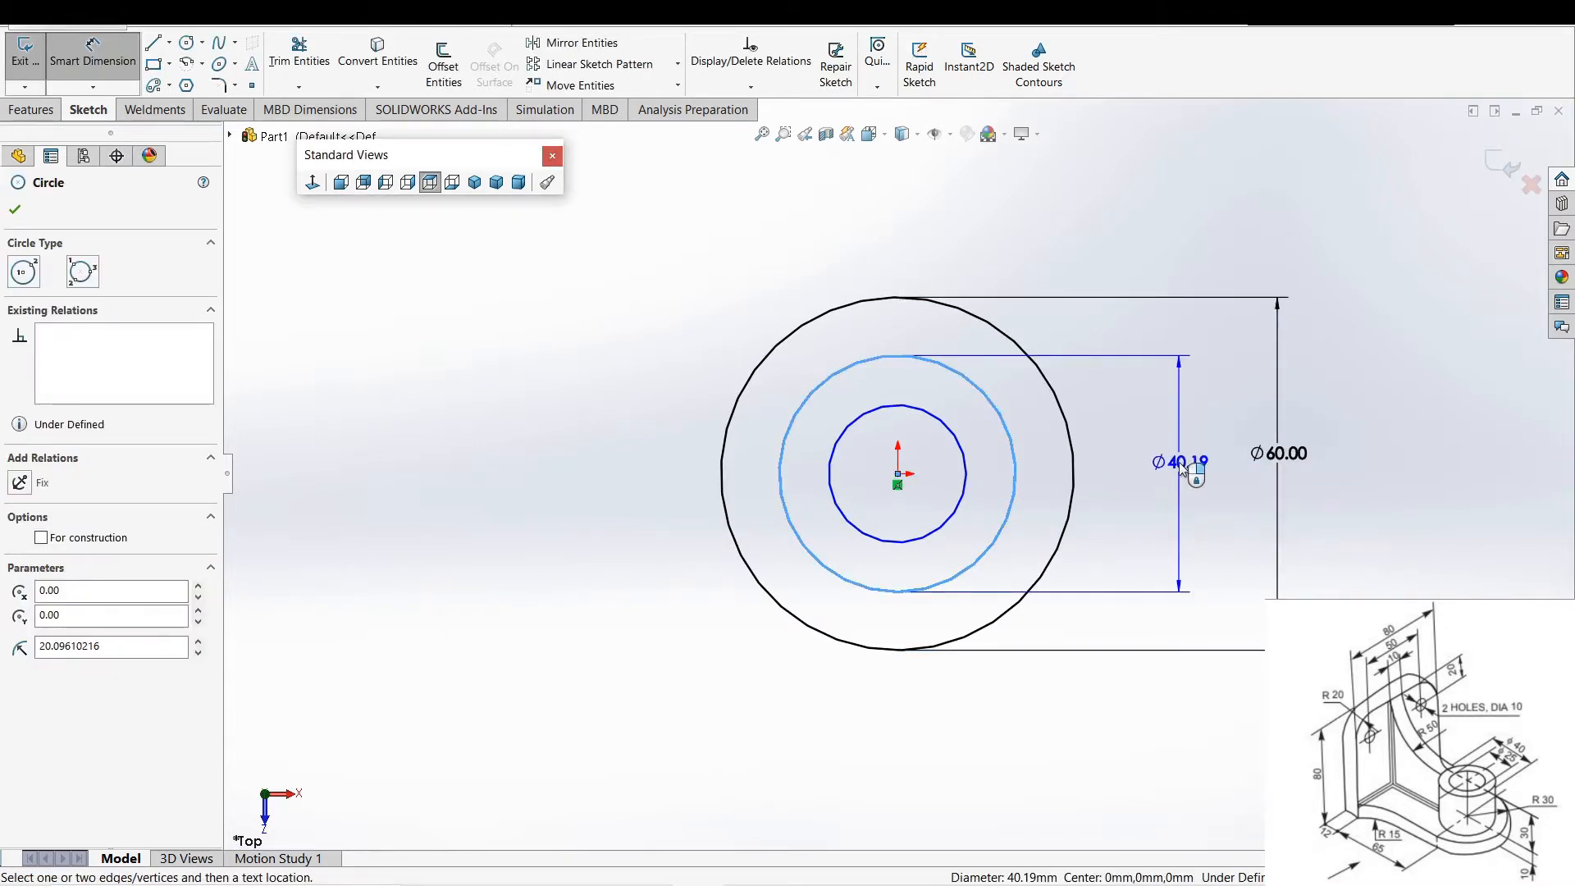
left_click(1179, 465)
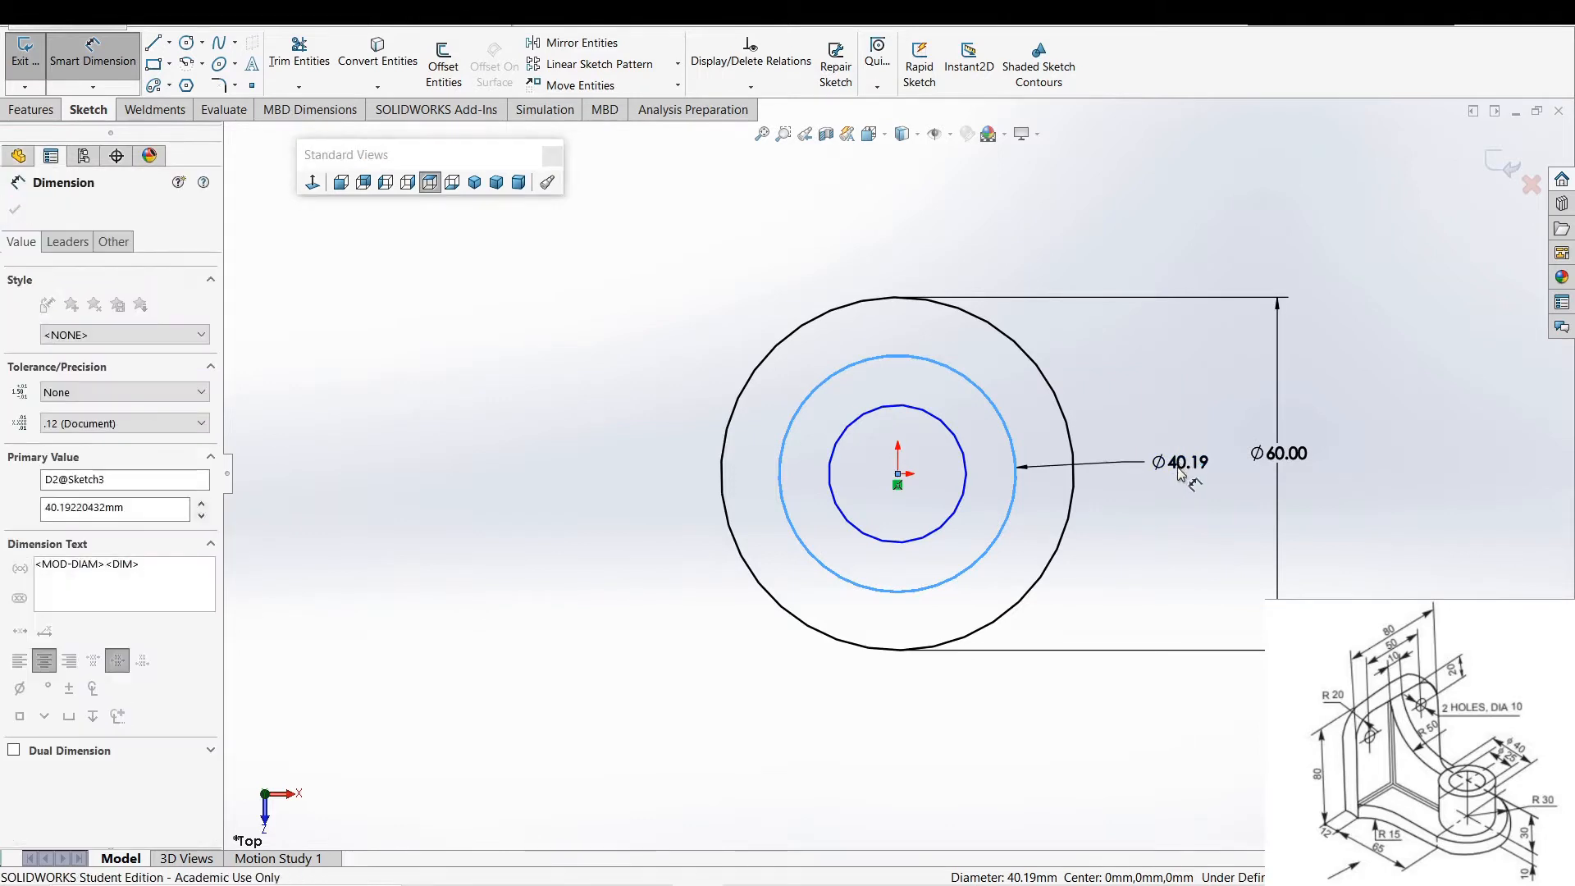
type("40")
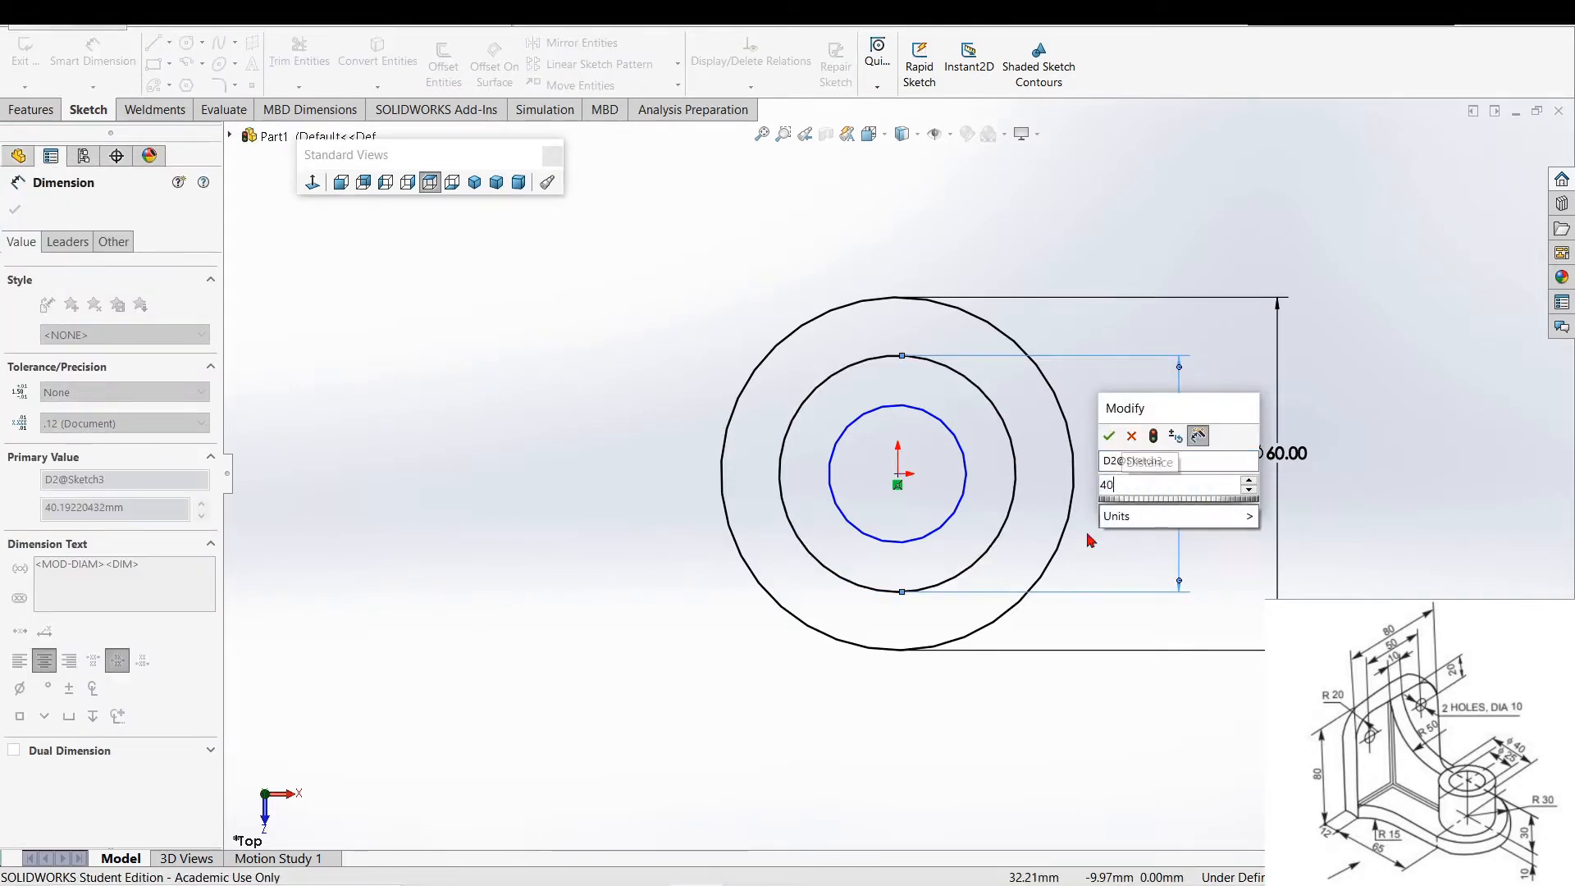
key("Return")
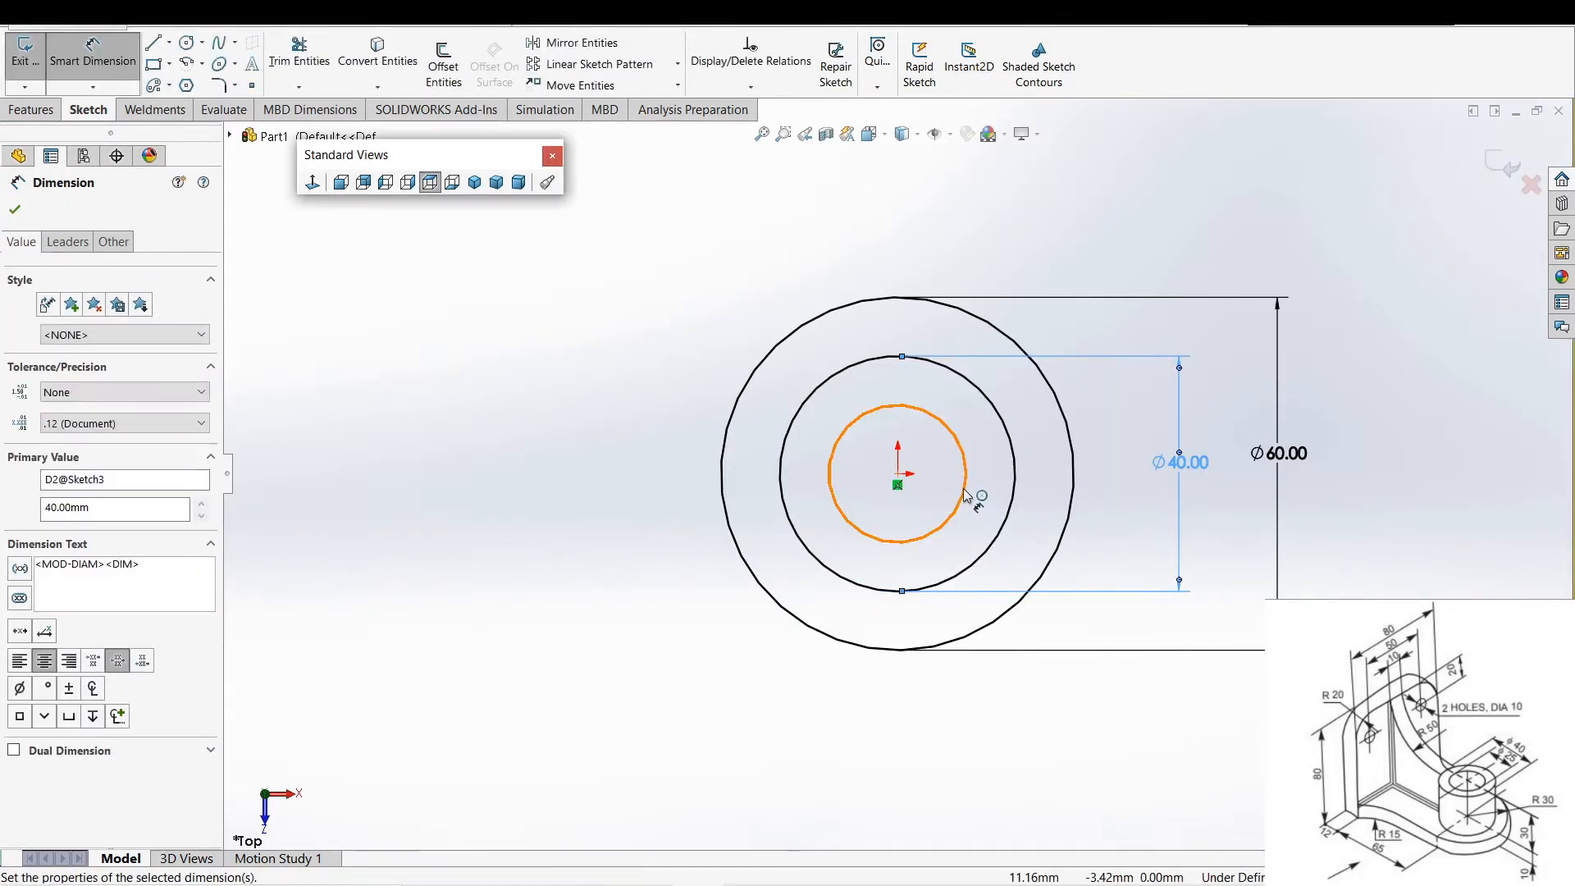
- Dimension the innermost circle with a diameter of 25 mm
left_click(966, 486)
left_click(1109, 472)
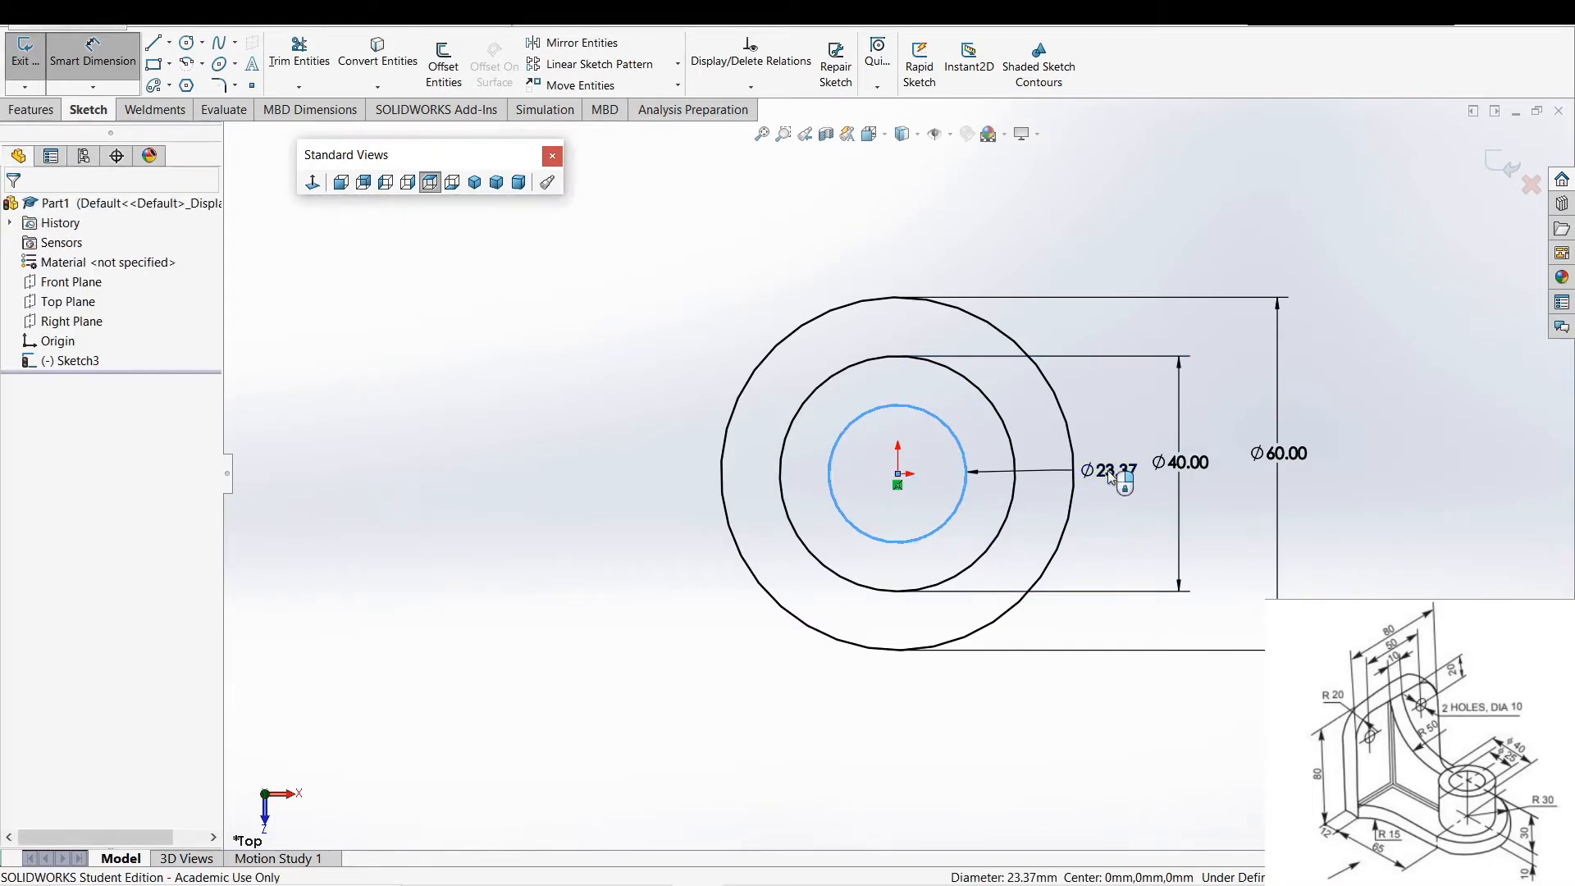
left_click_drag(1130, 498, 995, 540)
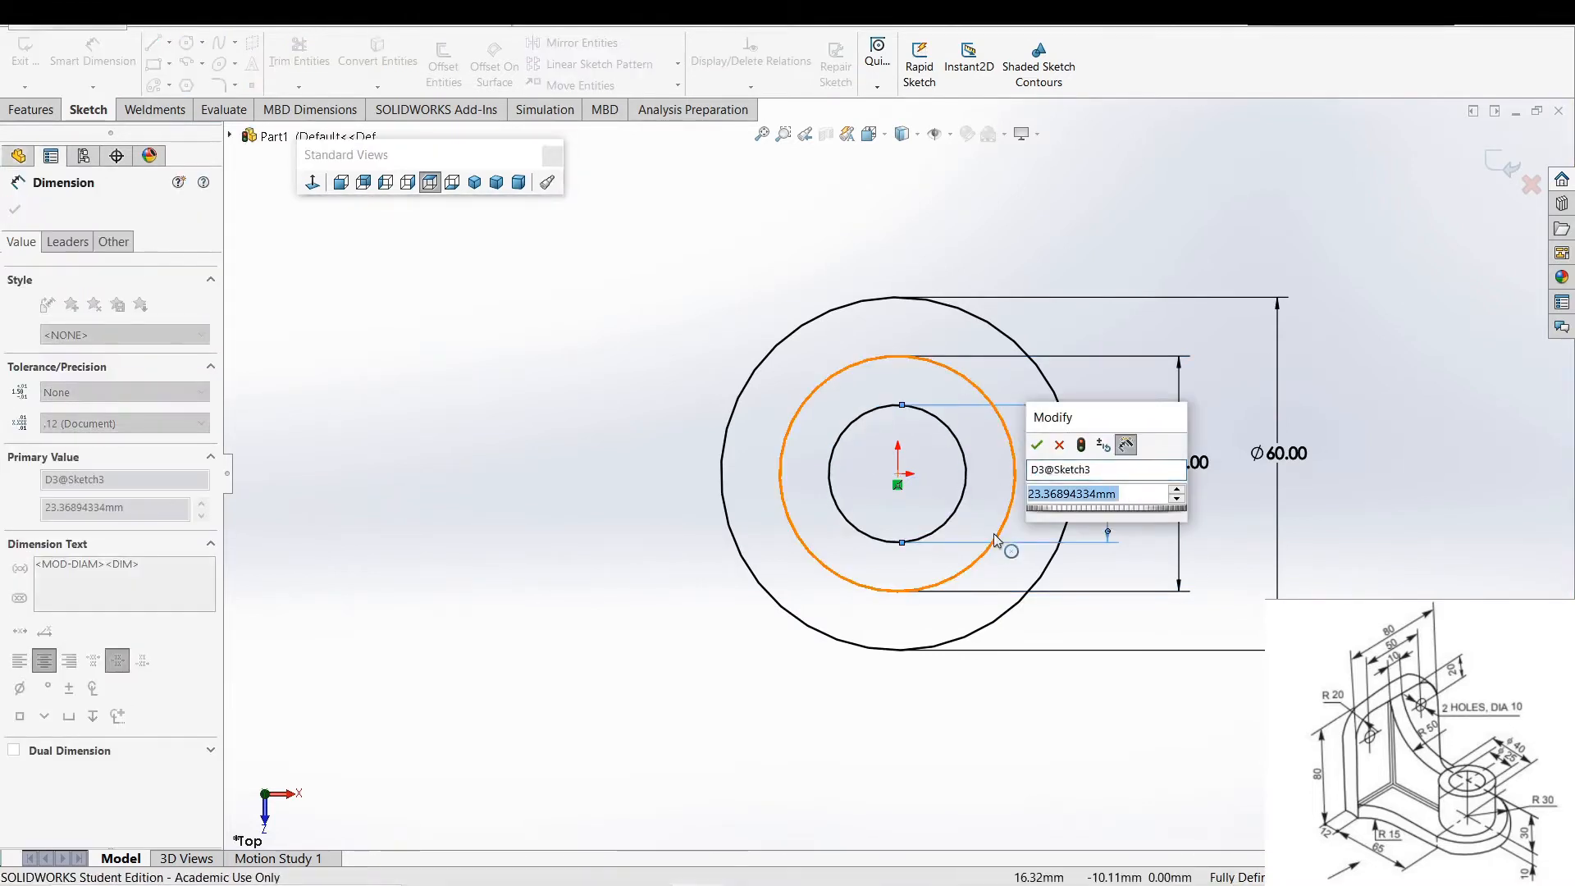
type("25")
key("Return")
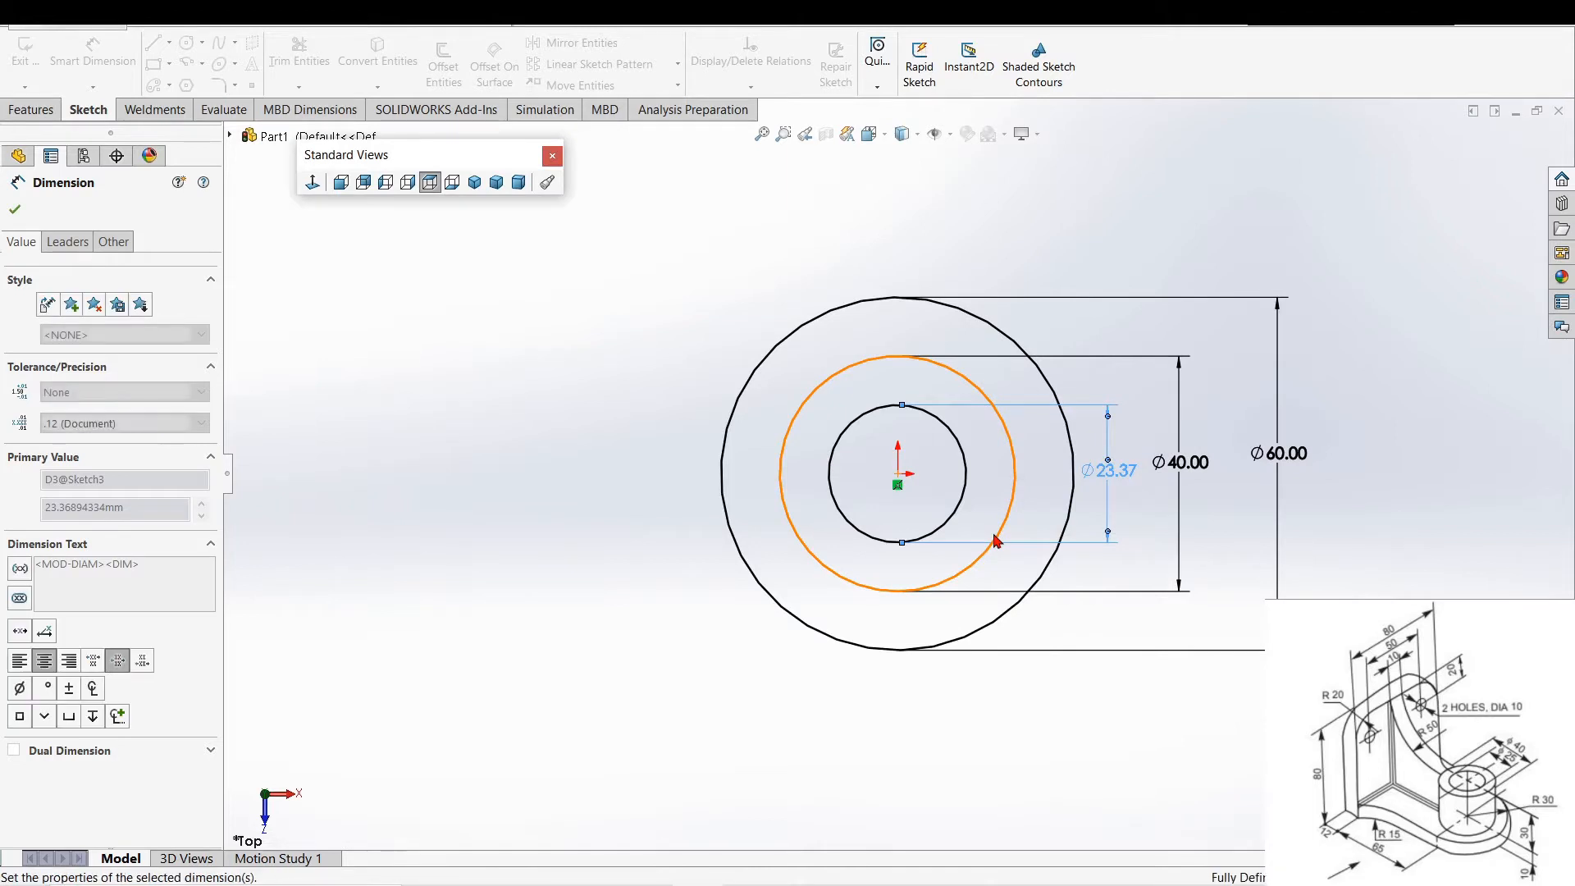
key("z")
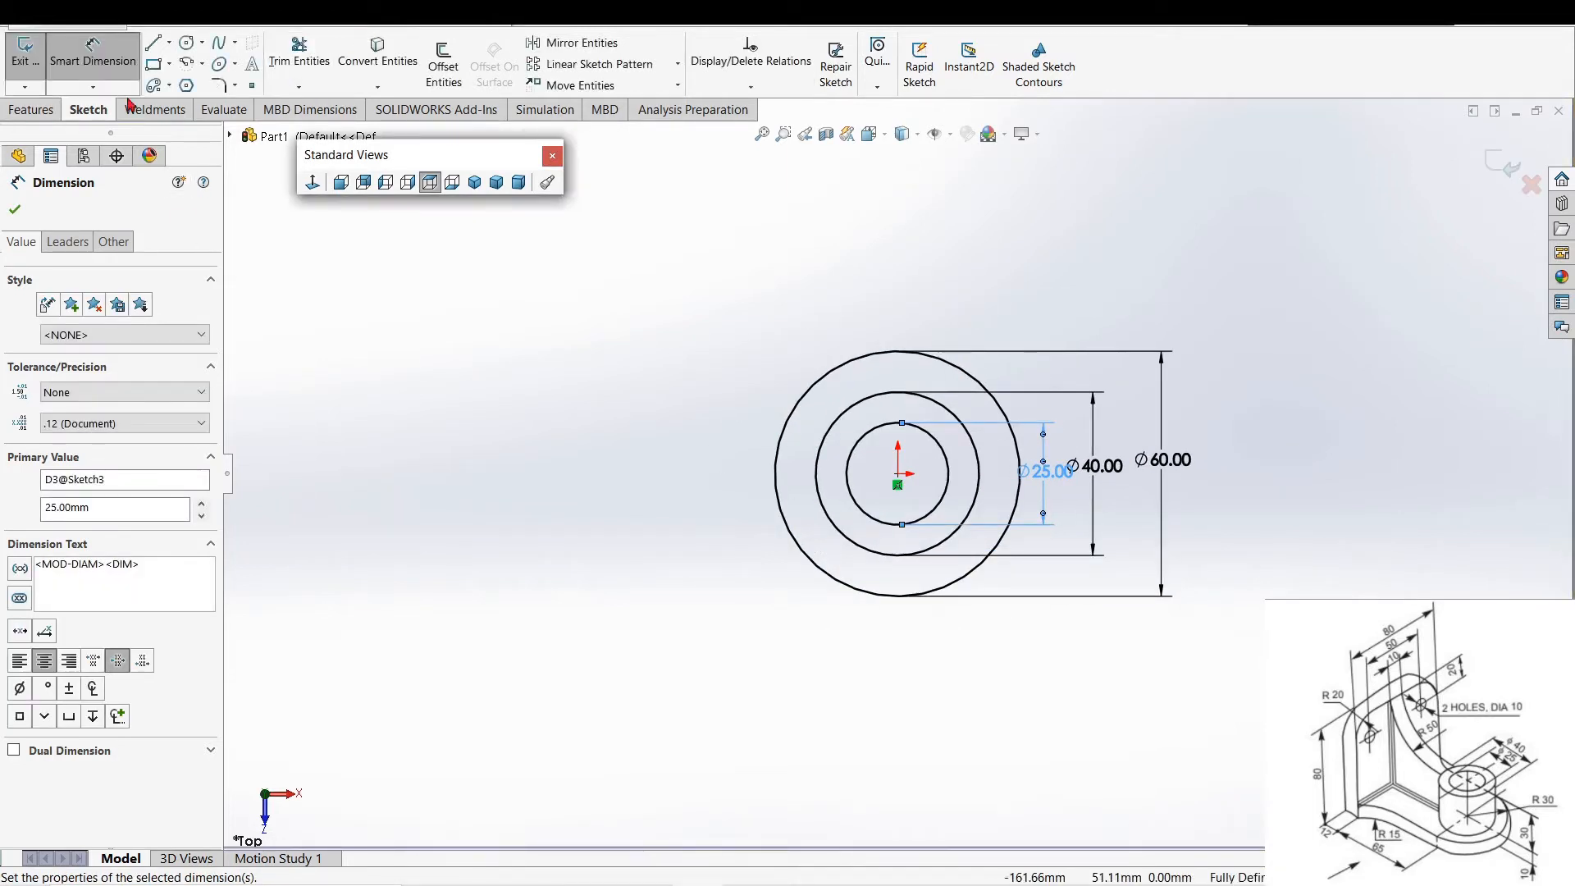
- Draw a vertical centerline about 122 mm long through the origin, extending beyond the outer circle at both ends
left_click(169, 43)
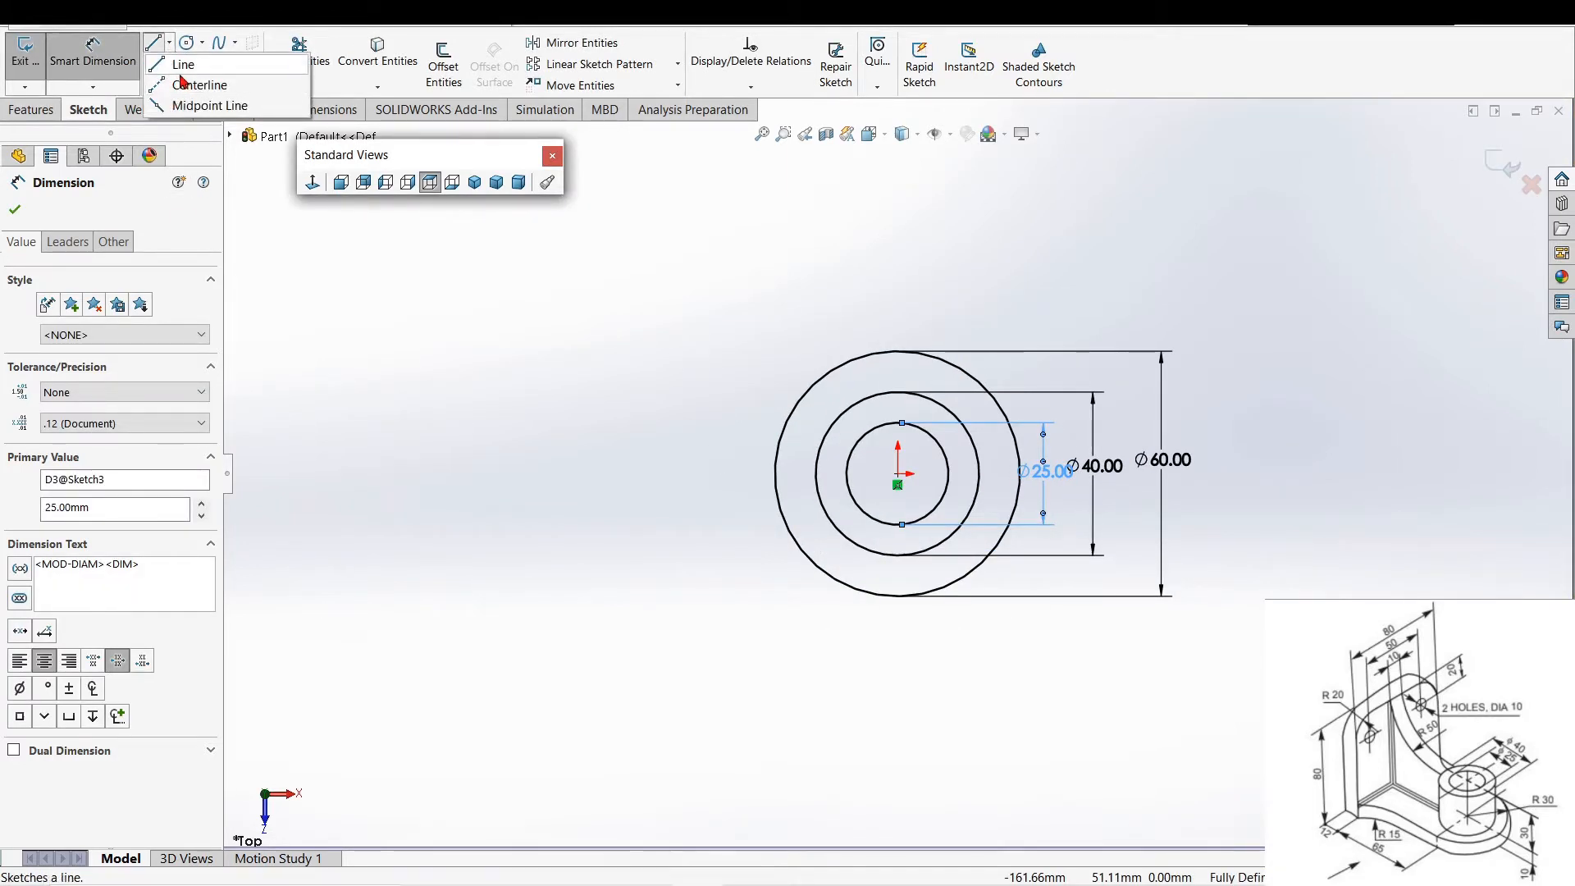
left_click(898, 485)
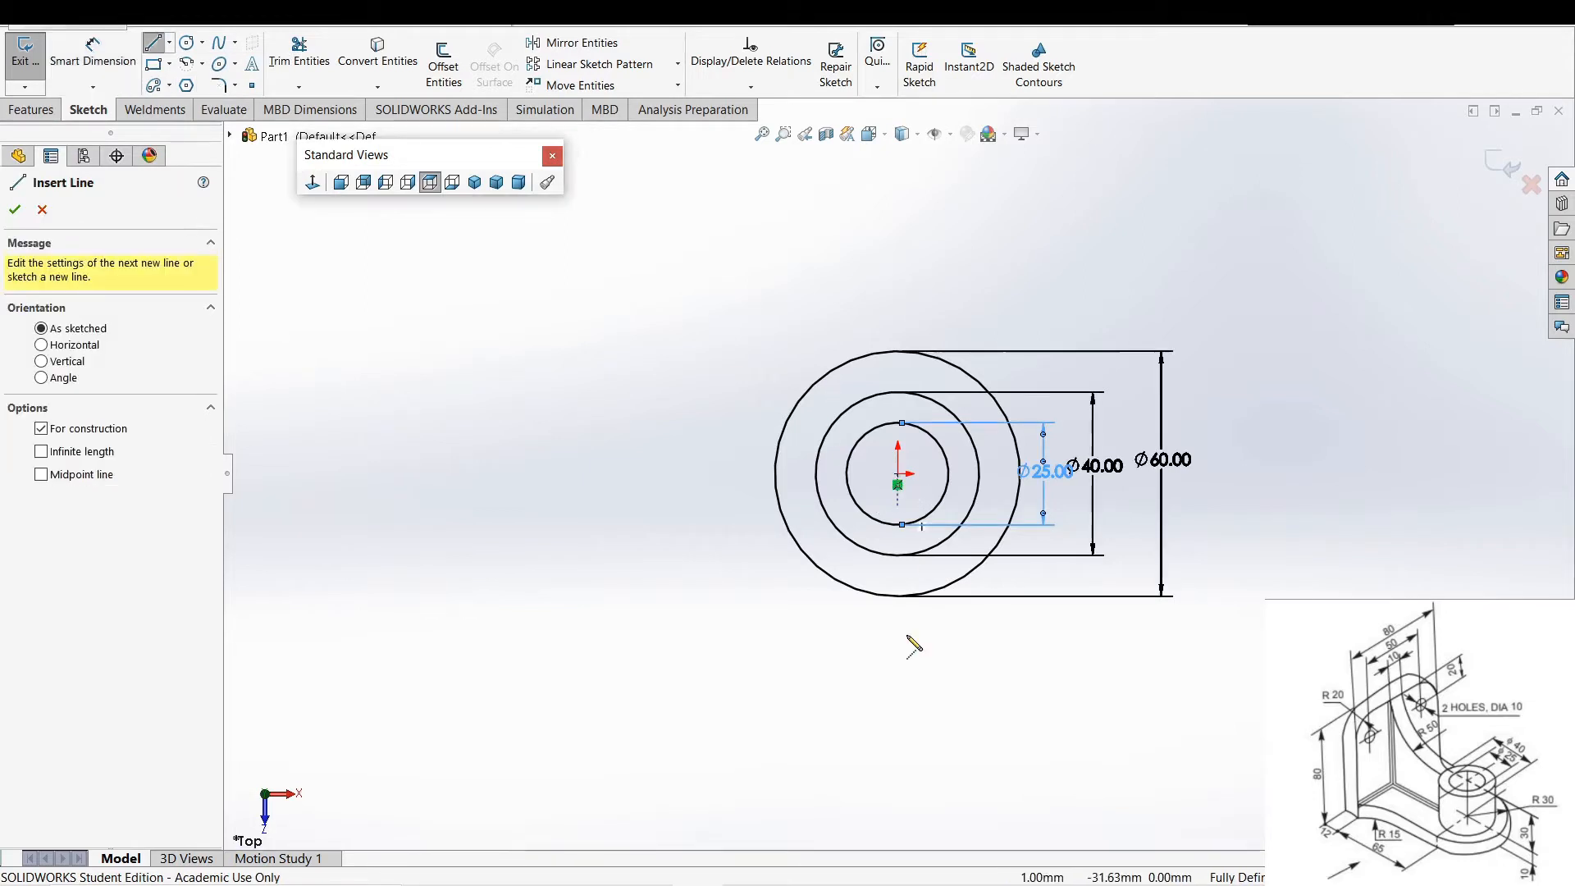
left_click(898, 662)
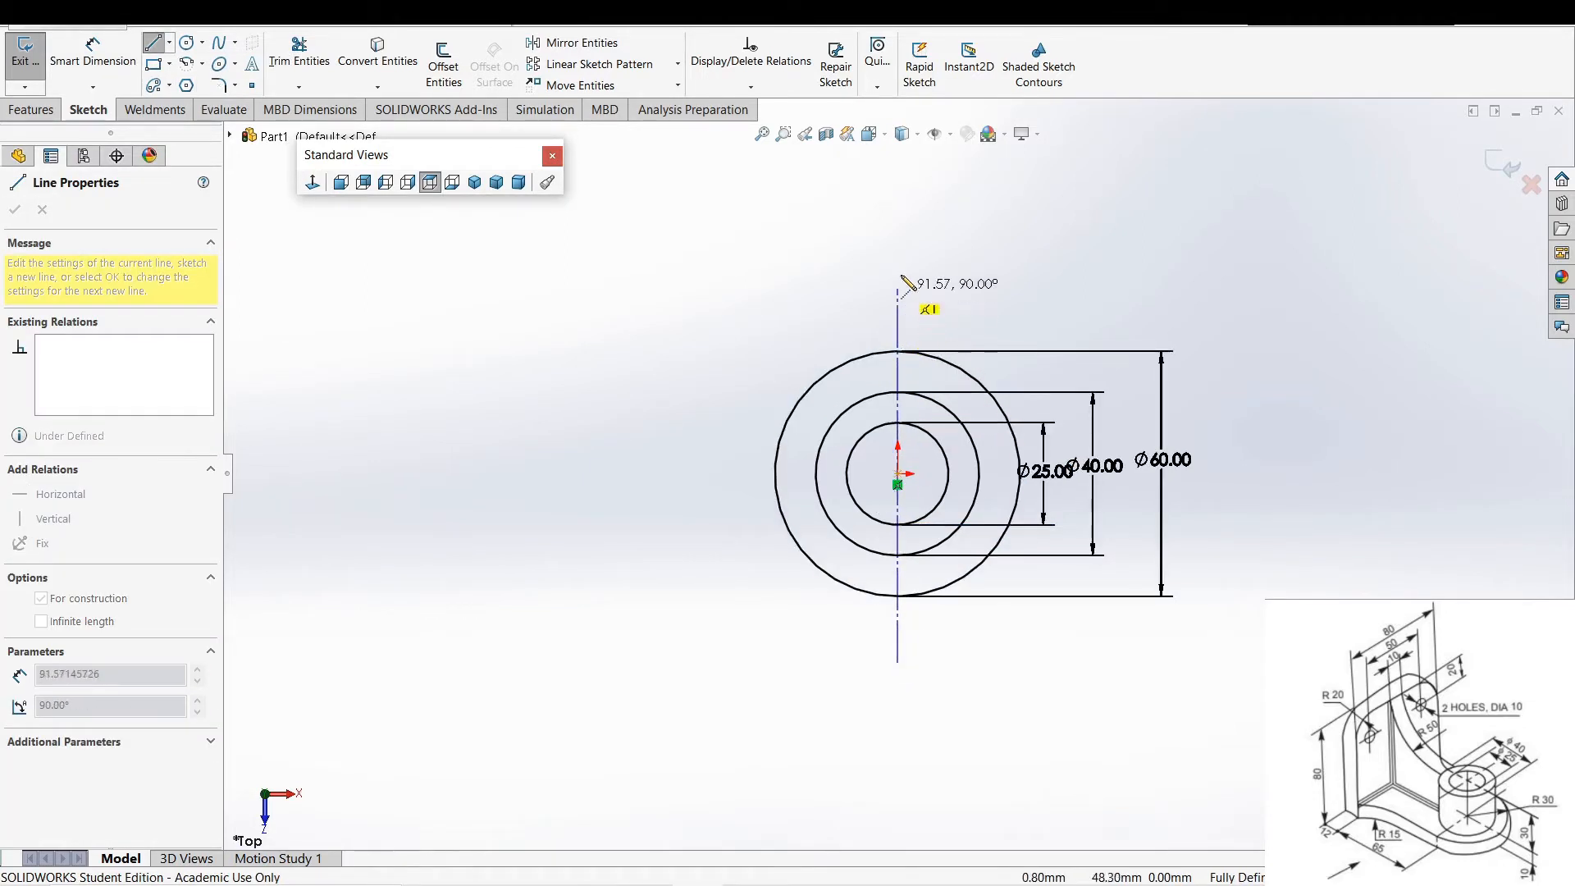
left_click(897, 166)
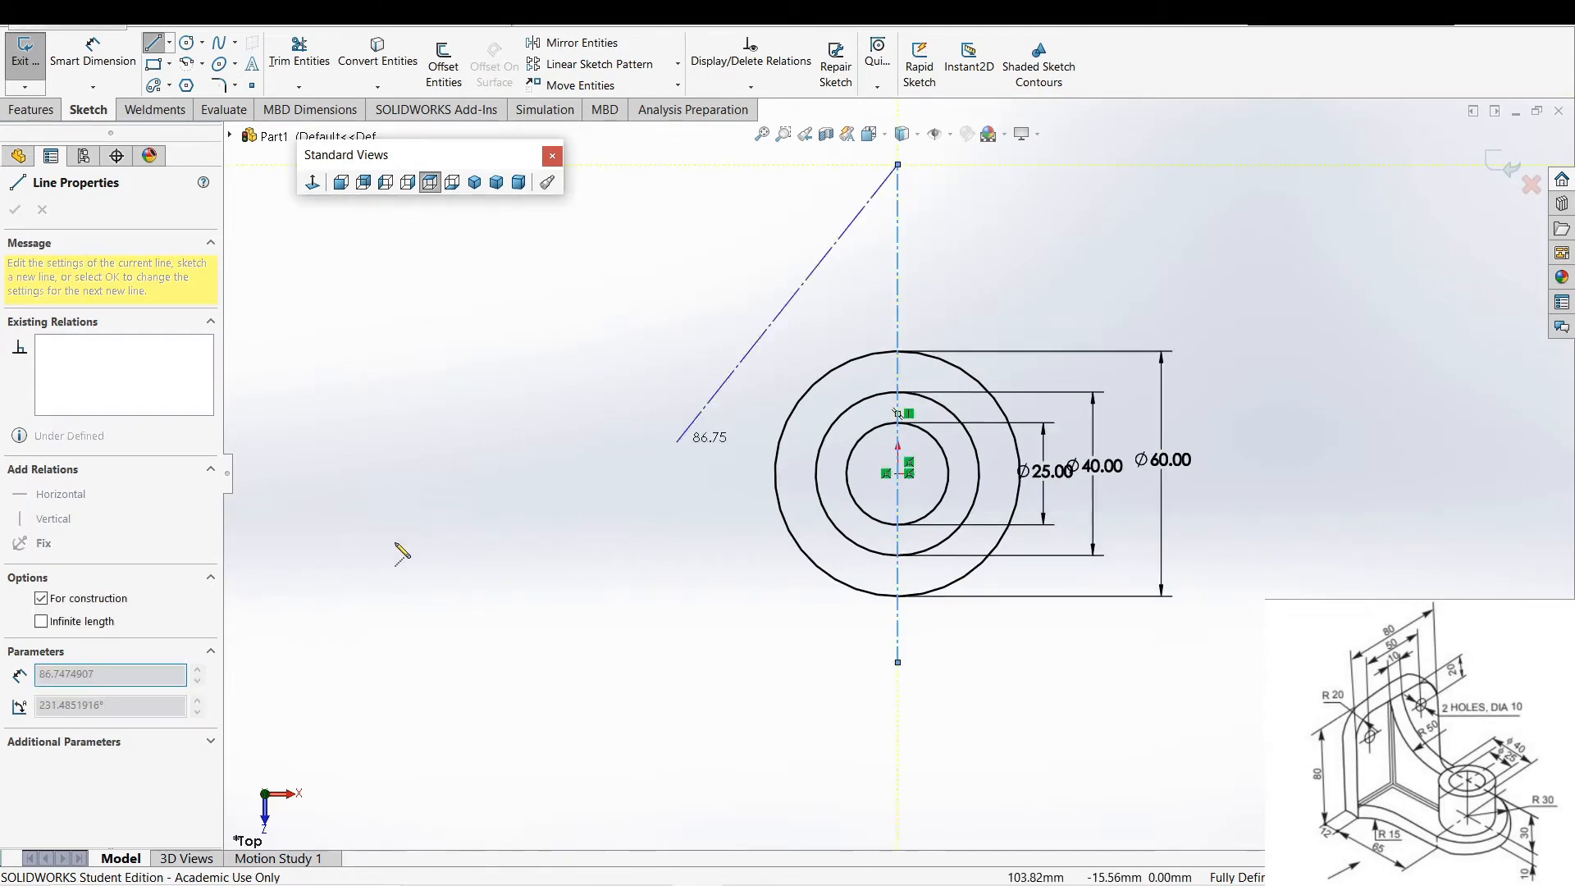
key("Escape")
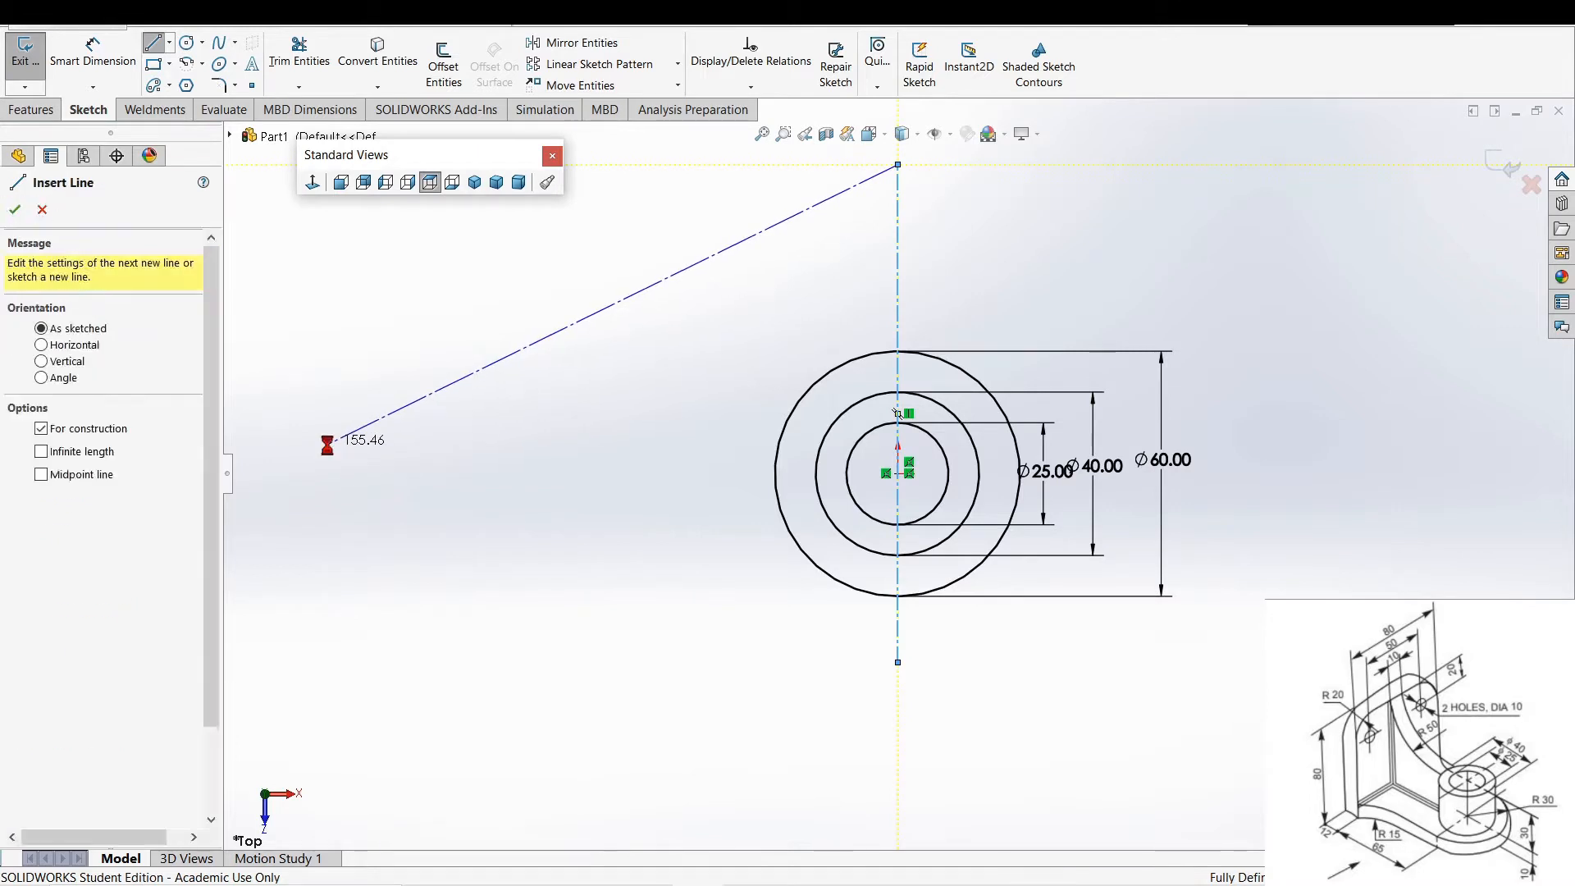
key("Escape")
- Sketch a center rectangle about 131 by 30 mm, centred on the upper endpoint of the centerline
scroll(897, 474, "up", 2)
scroll(837, 515, "up", 1)
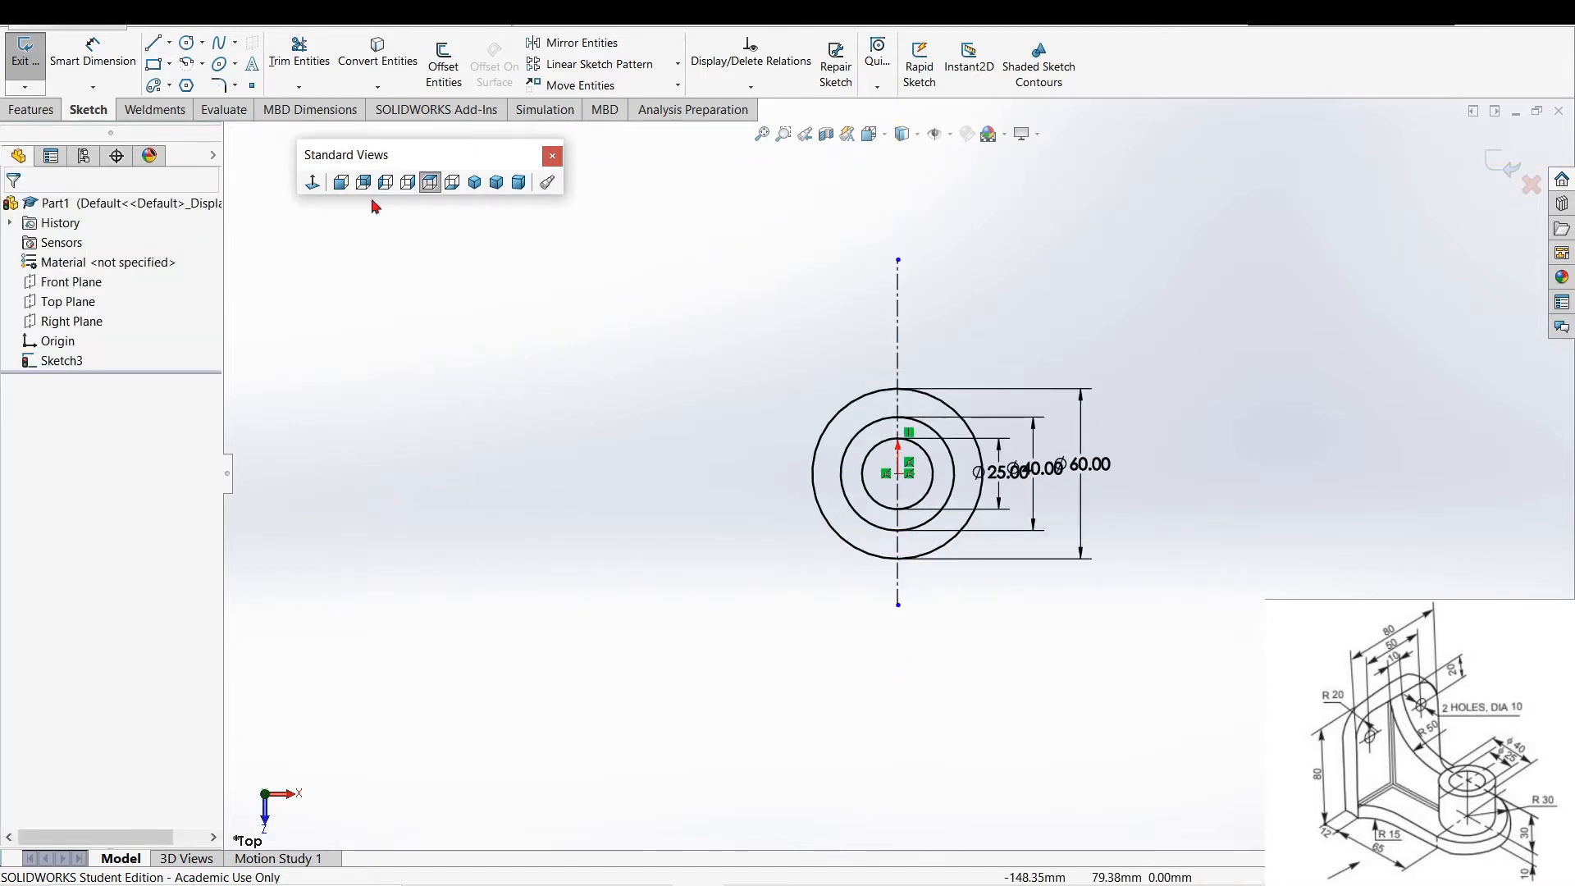
left_click(153, 67)
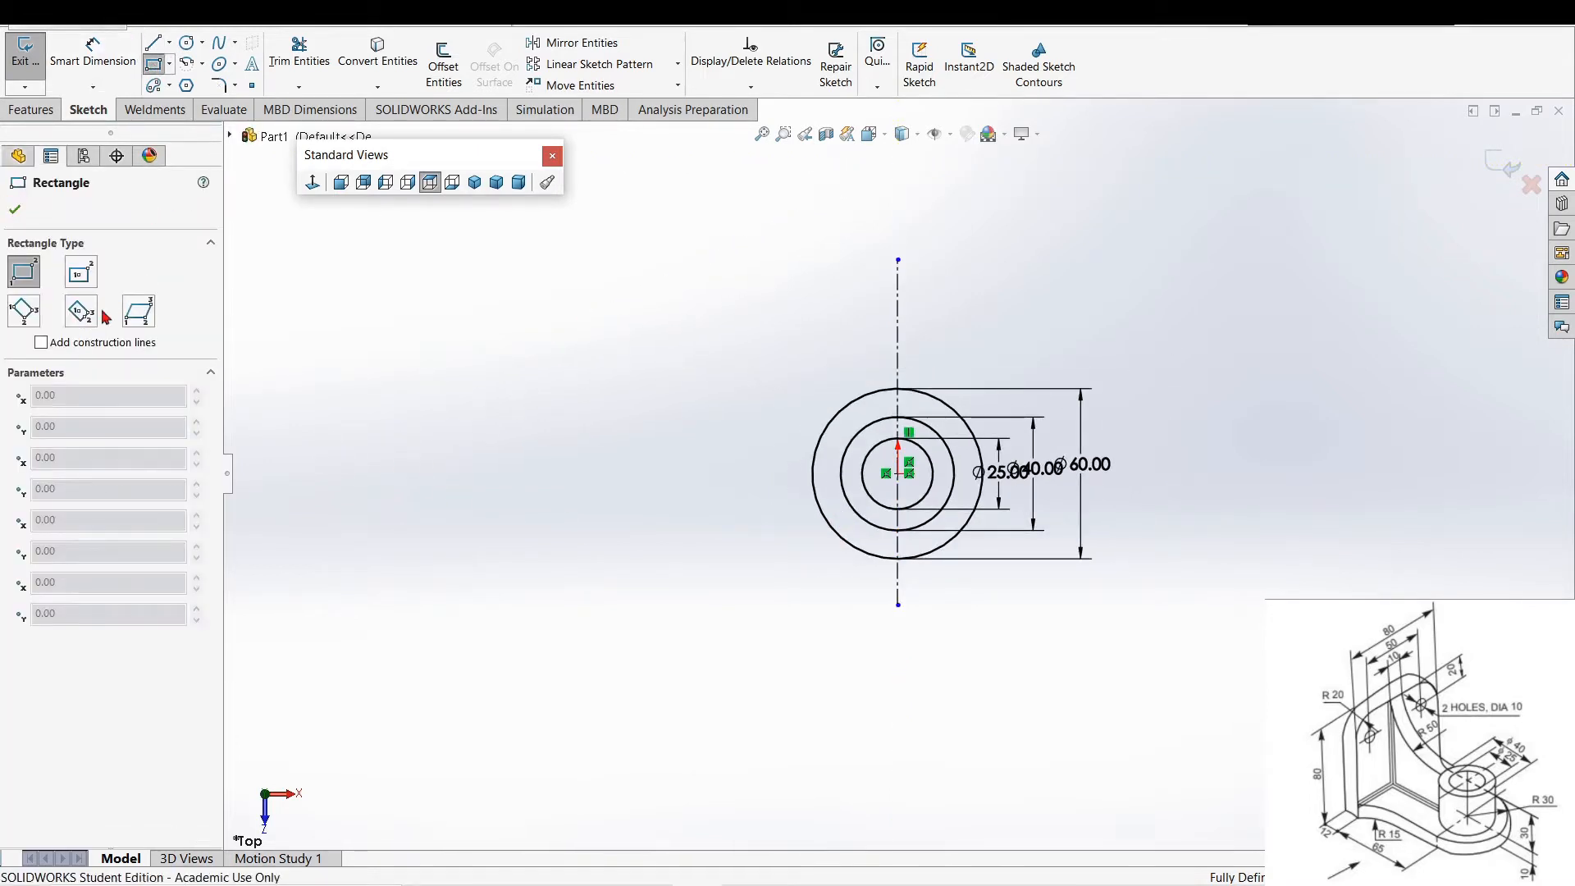
left_click(78, 277)
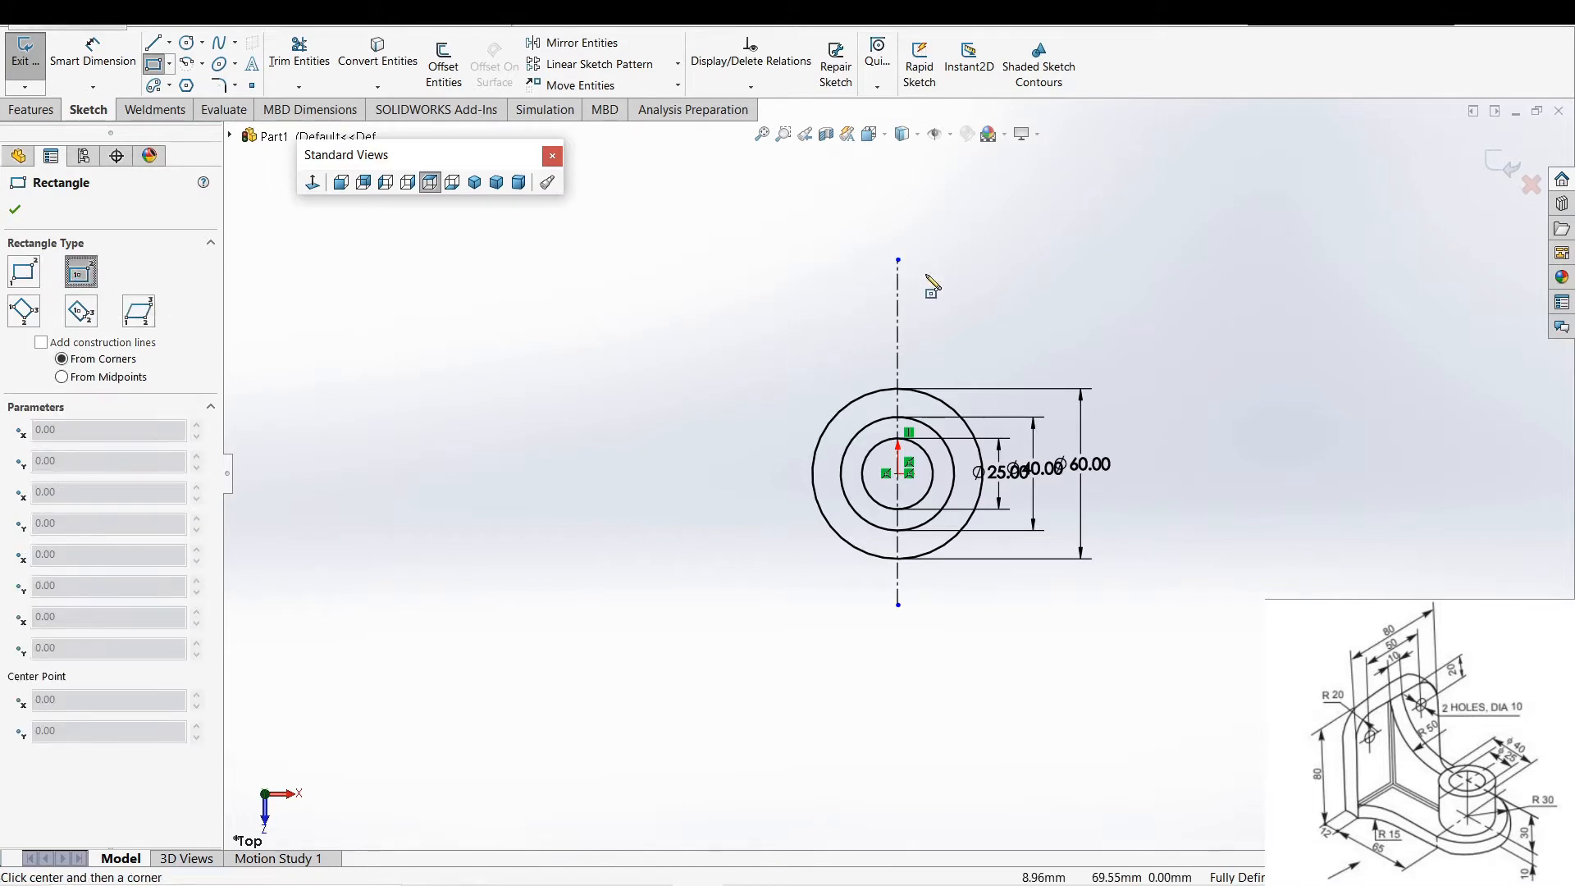
left_click(898, 260)
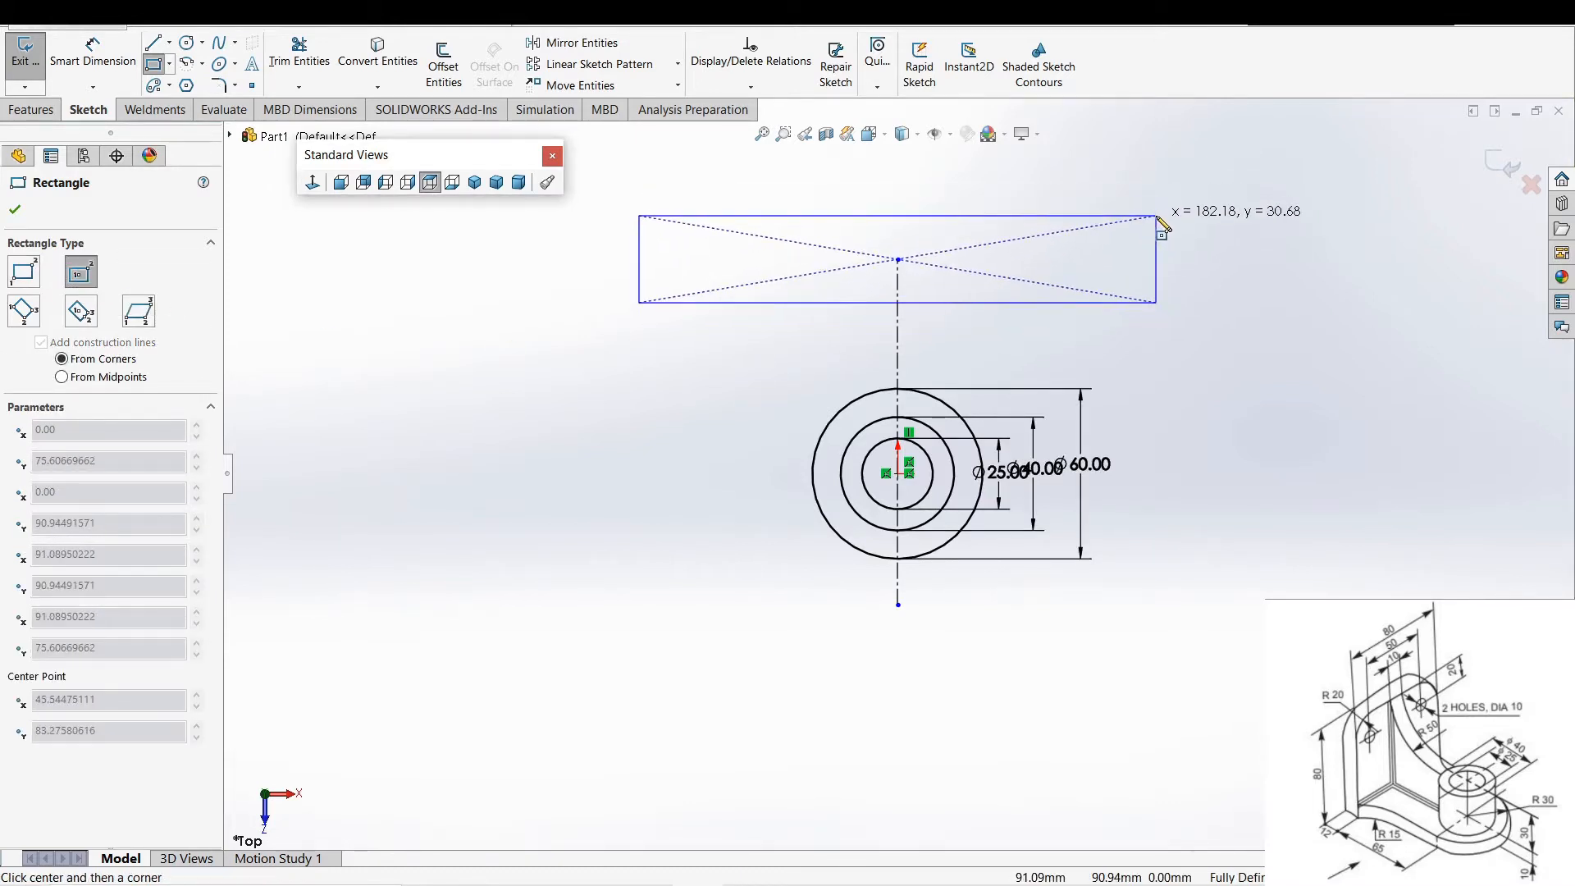
left_click(1083, 218)
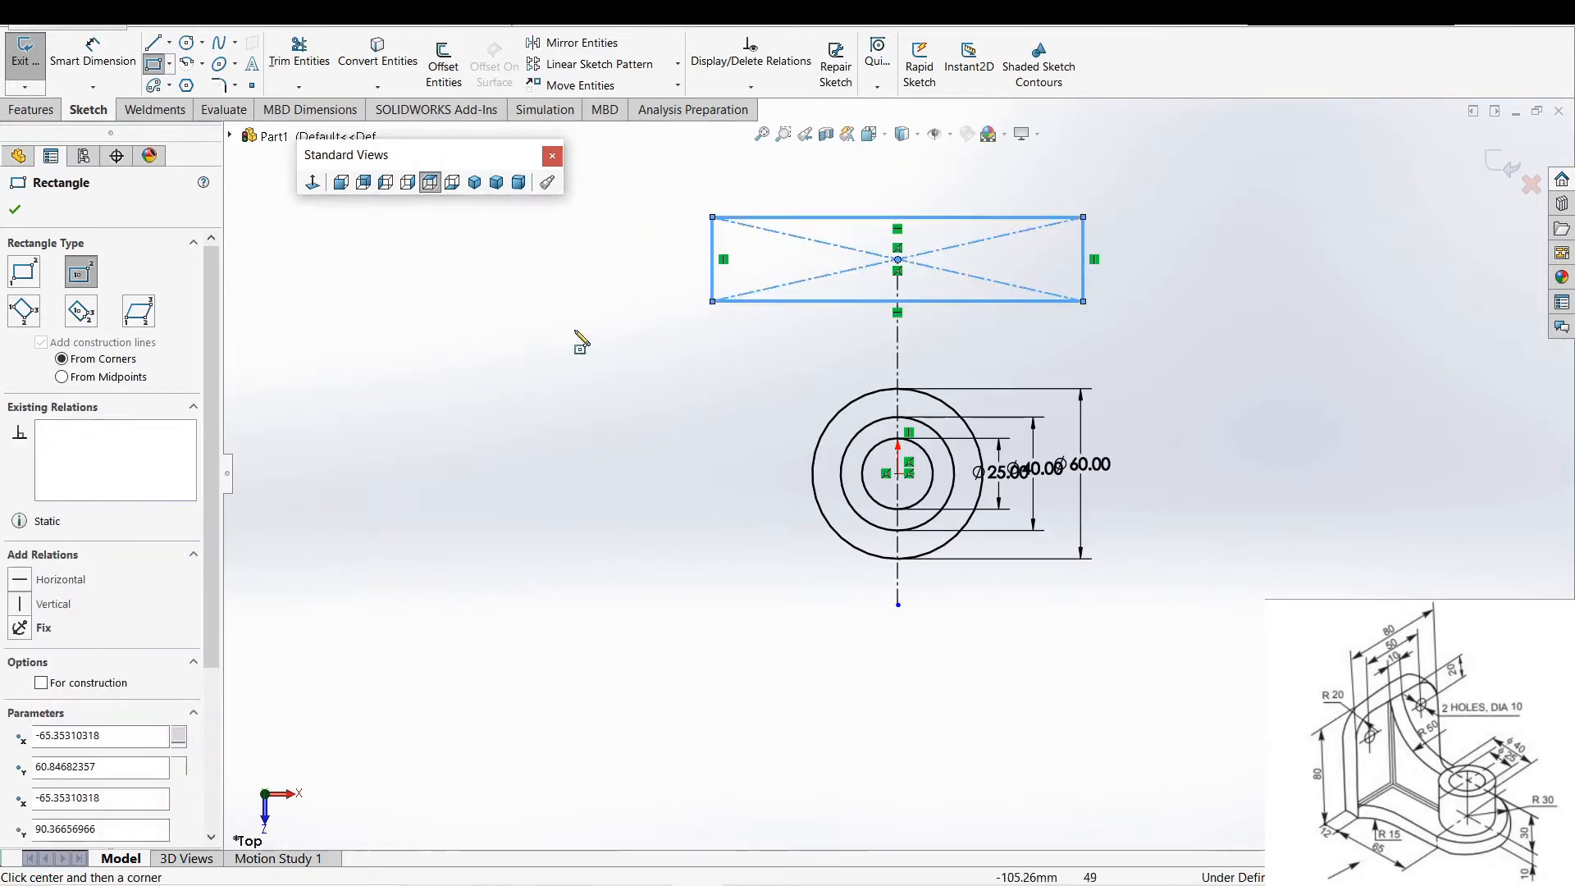
left_click(17, 203)
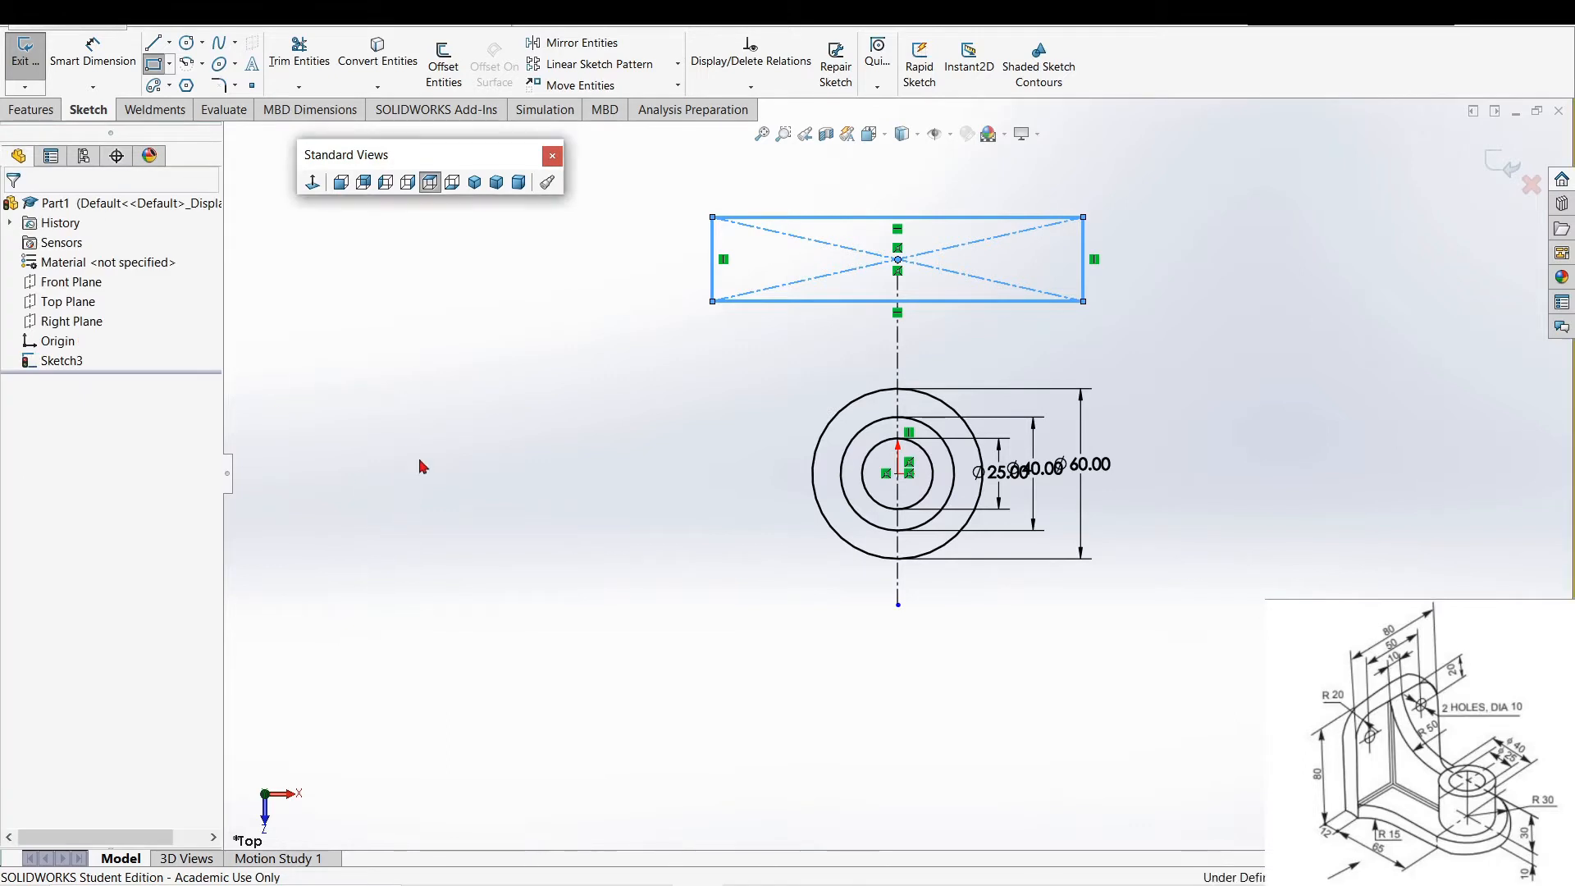
- Dimension the rectangle's short vertical side to 12 mm
right_click_drag(420, 461, 426, 407)
left_click(711, 271)
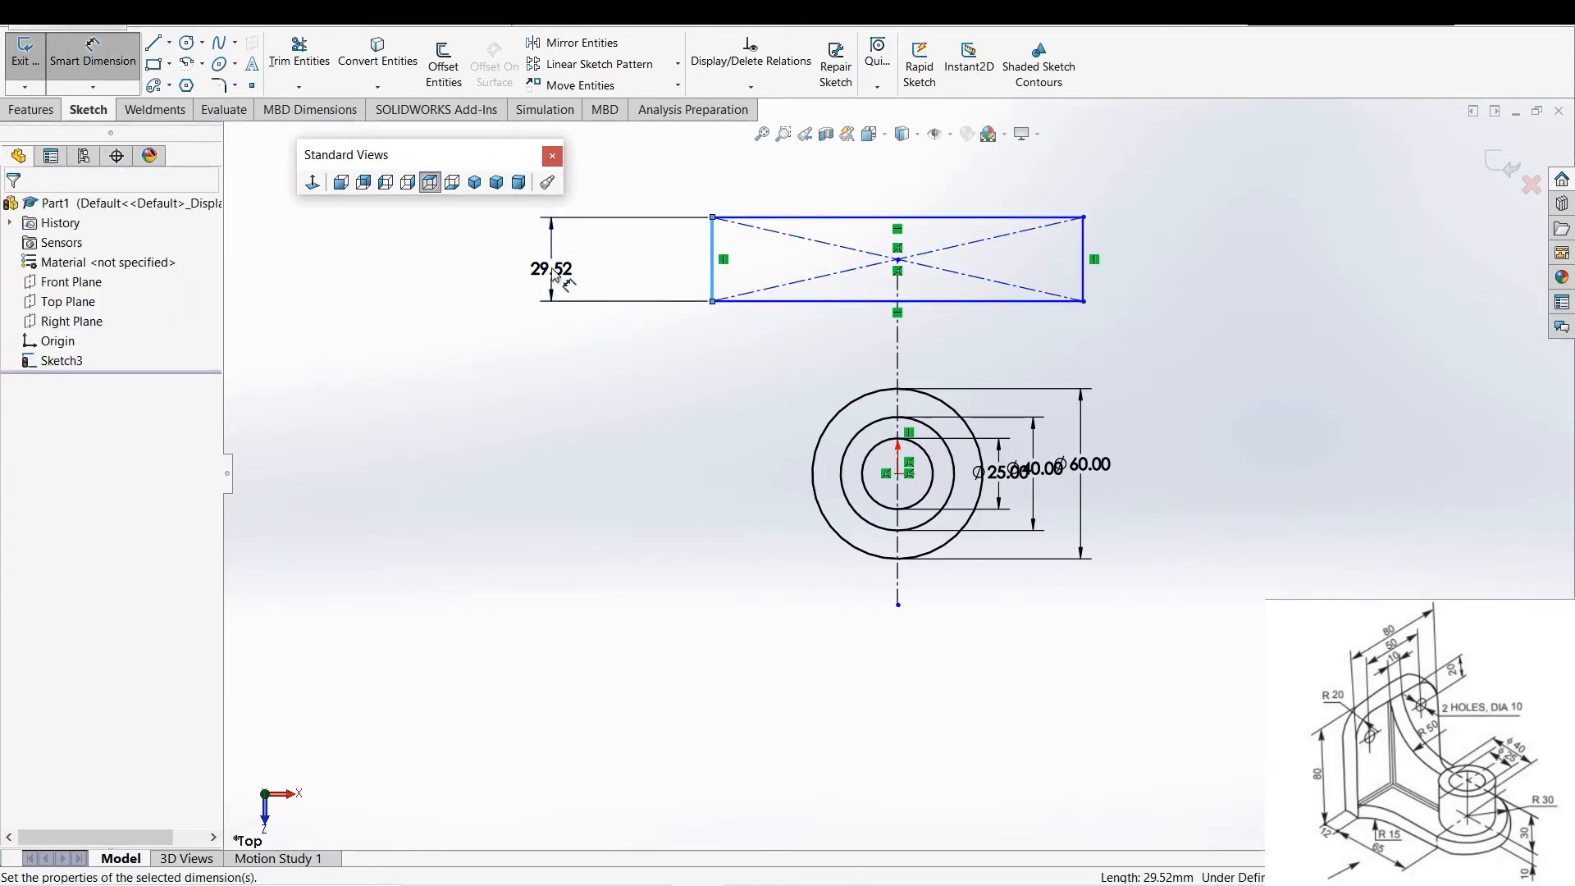
left_click(552, 274)
left_click_drag(562, 290, 409, 310)
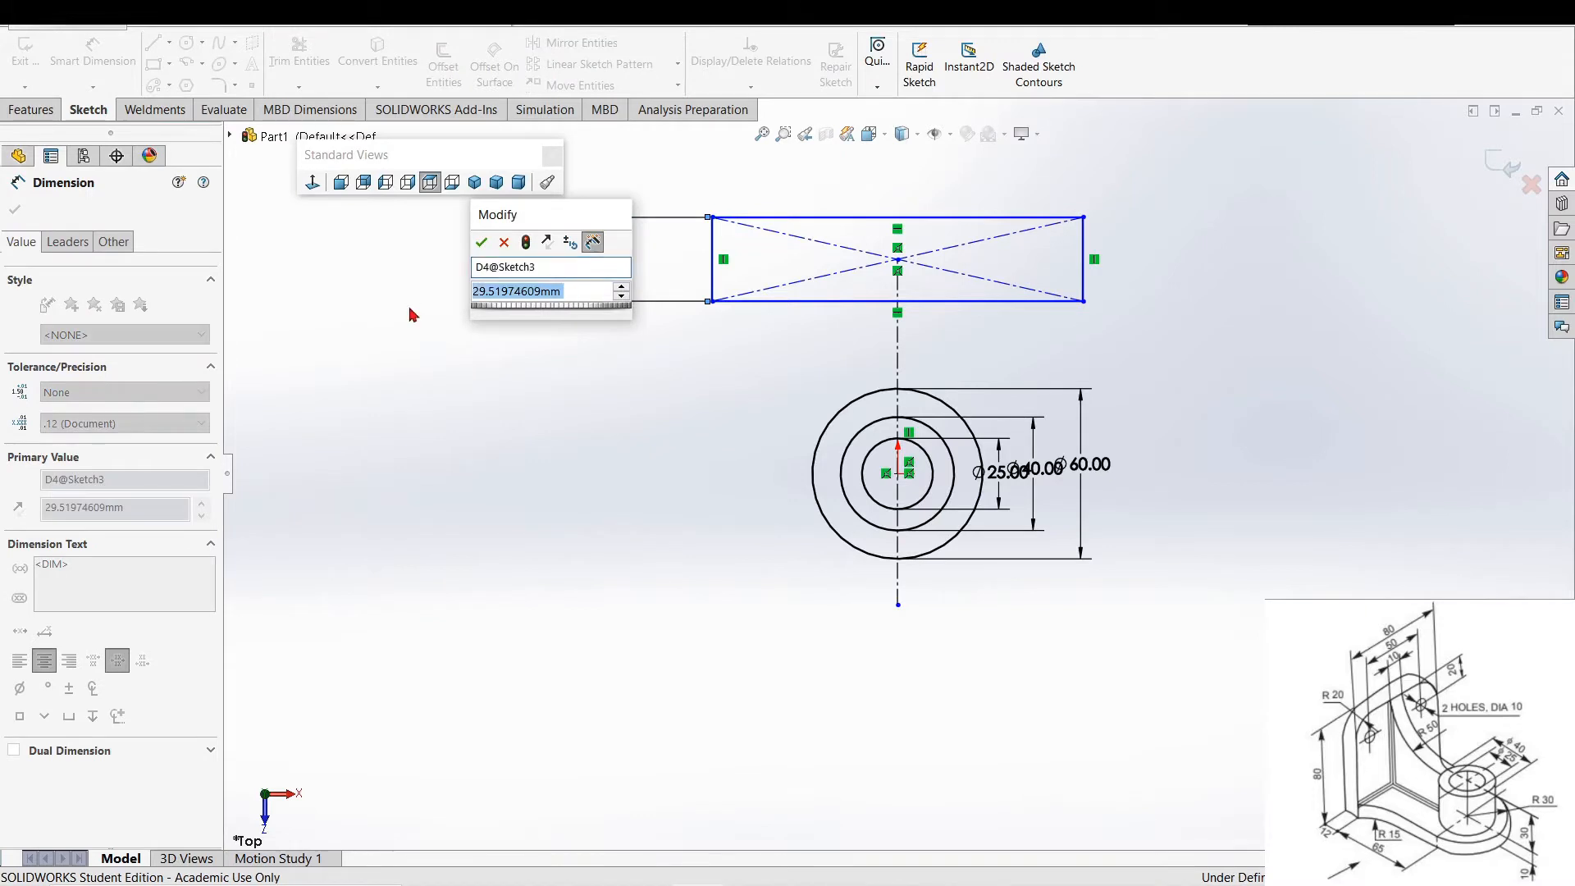
type("12")
key("Return")
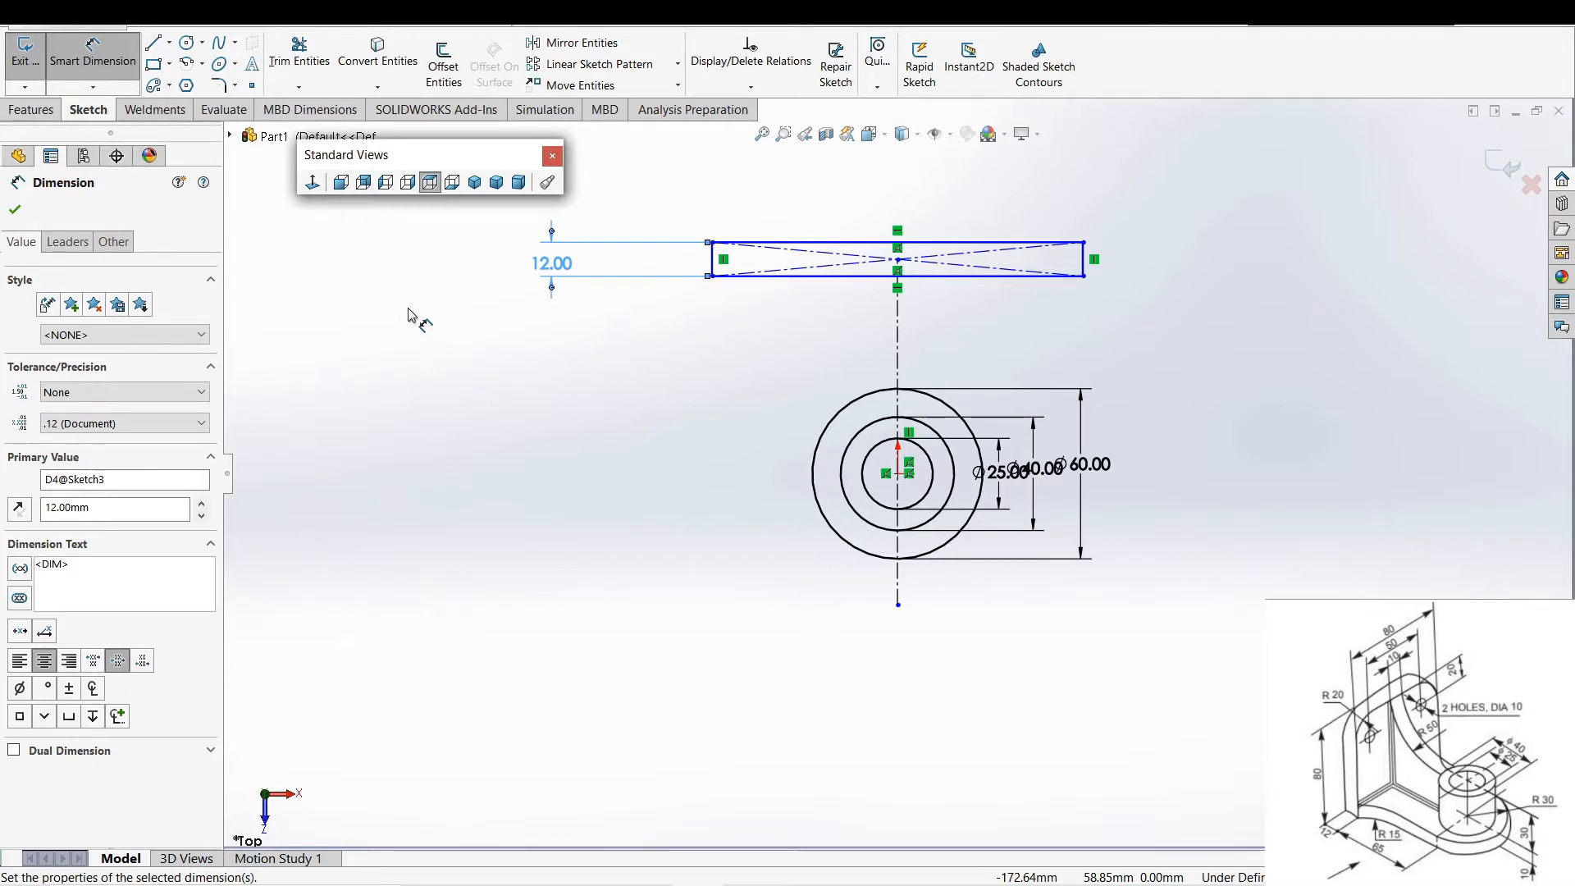
- Dimension the rectangle's overall width between its two vertical sides to 80 mm
left_click(713, 263)
left_click(897, 333)
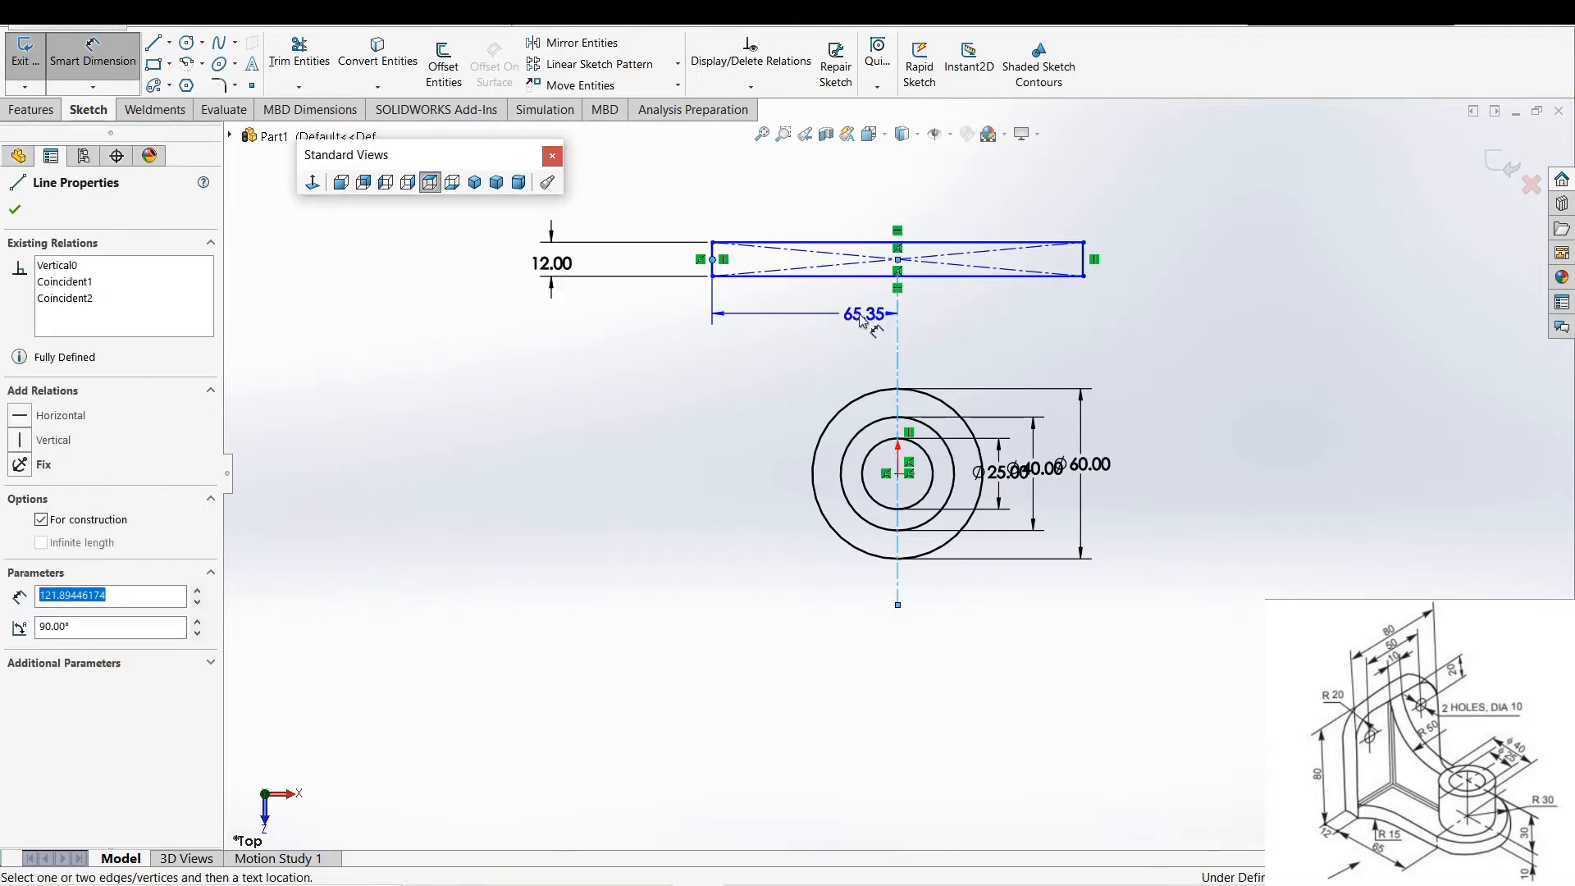
left_click(917, 322)
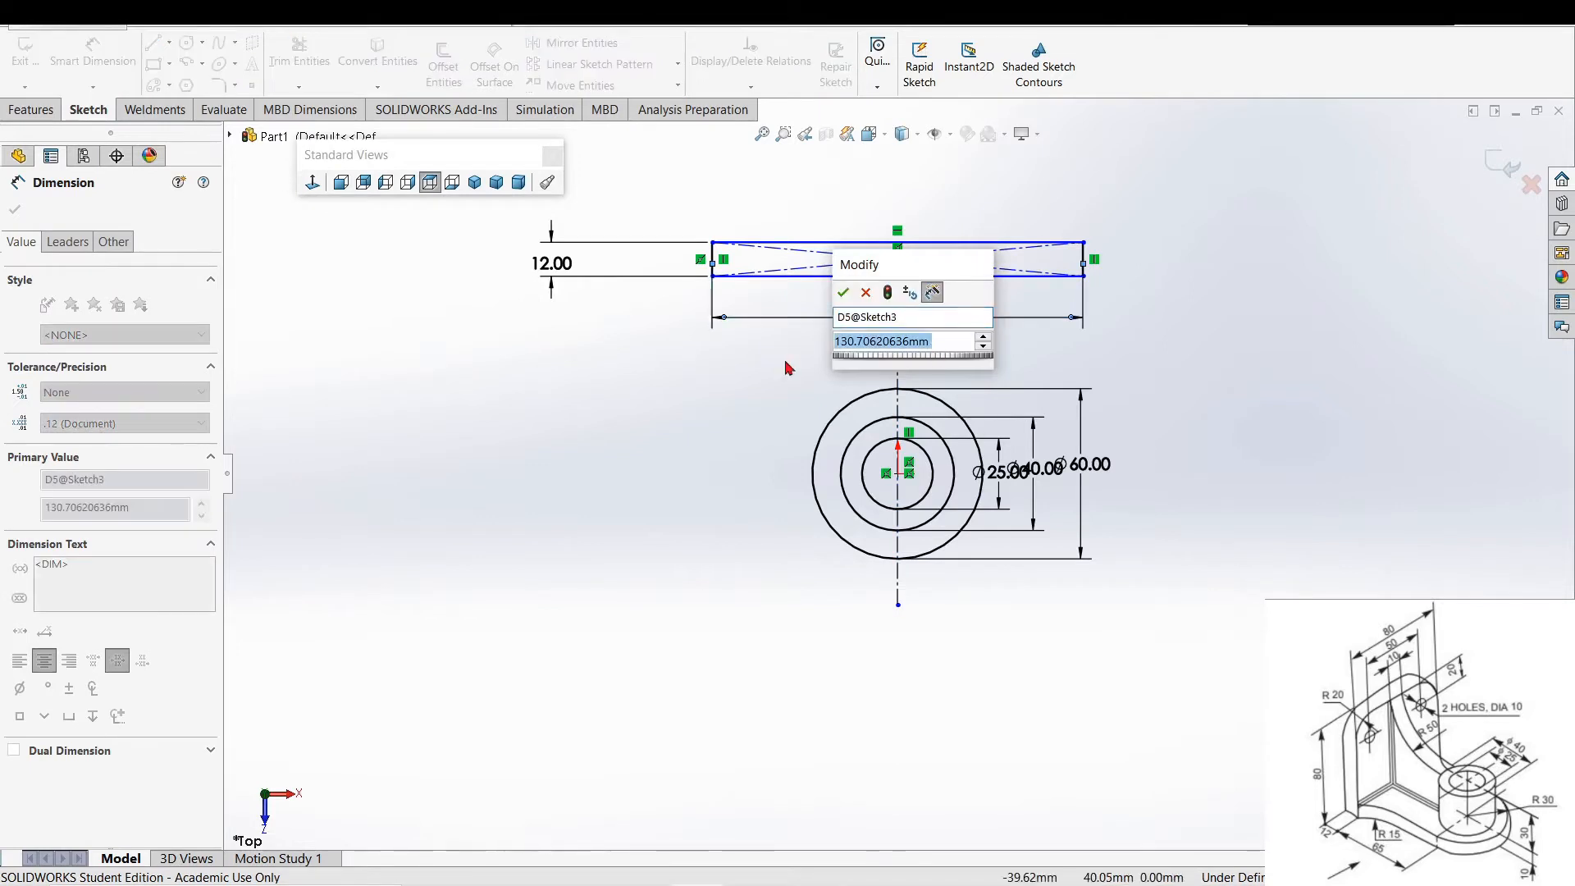
type("80")
key("Return")
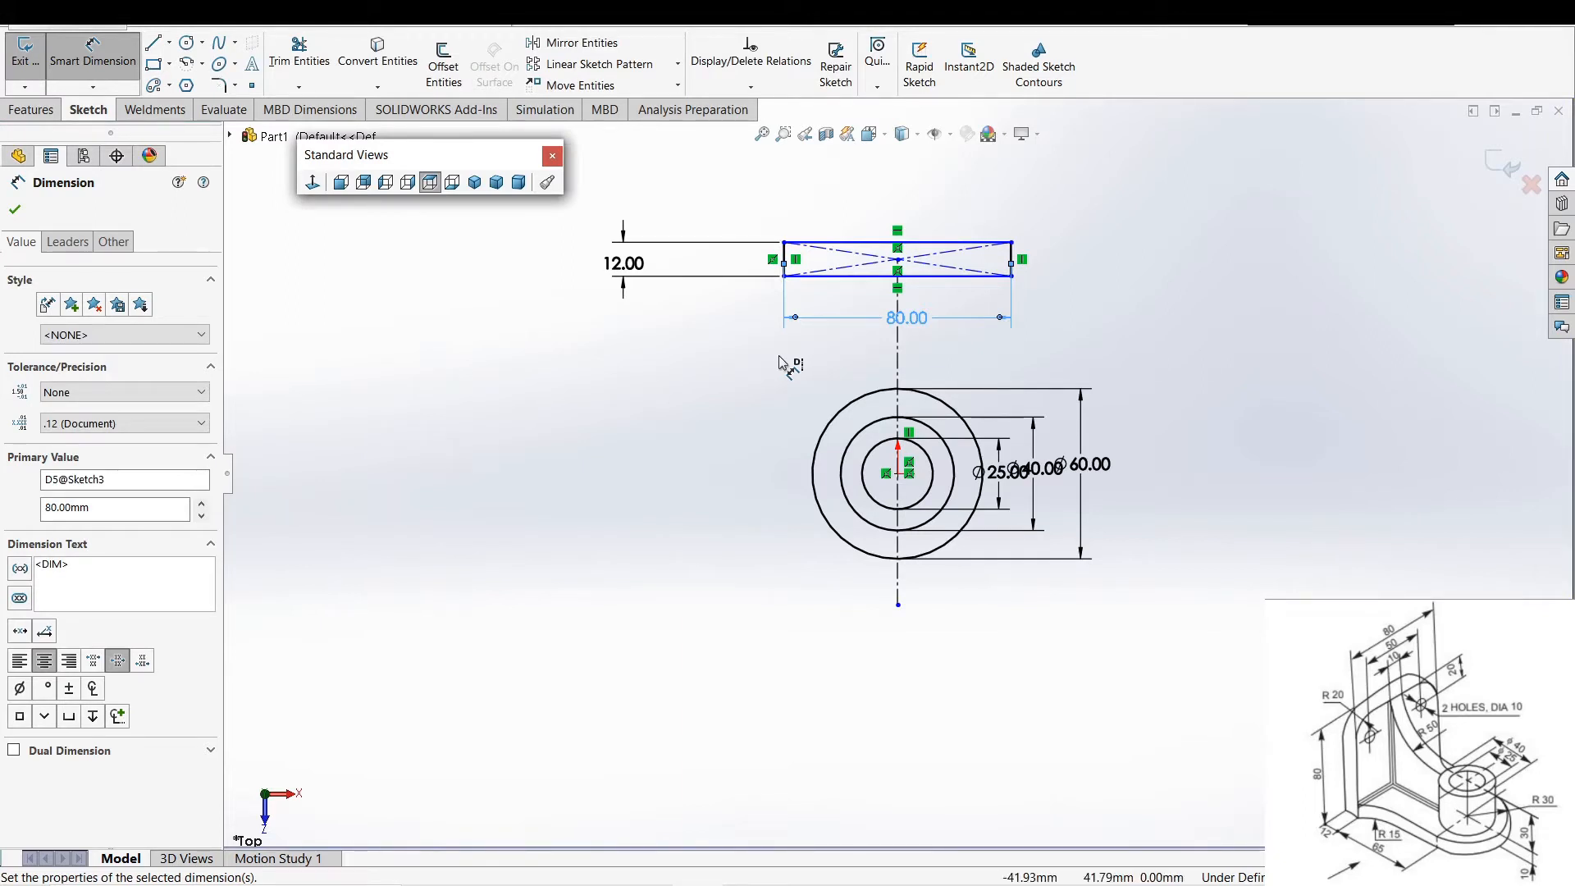
- Dimension the vertical distance from the rectangle's lower corner to the circles' centre as 65 mm
left_click(784, 277)
left_click(897, 473)
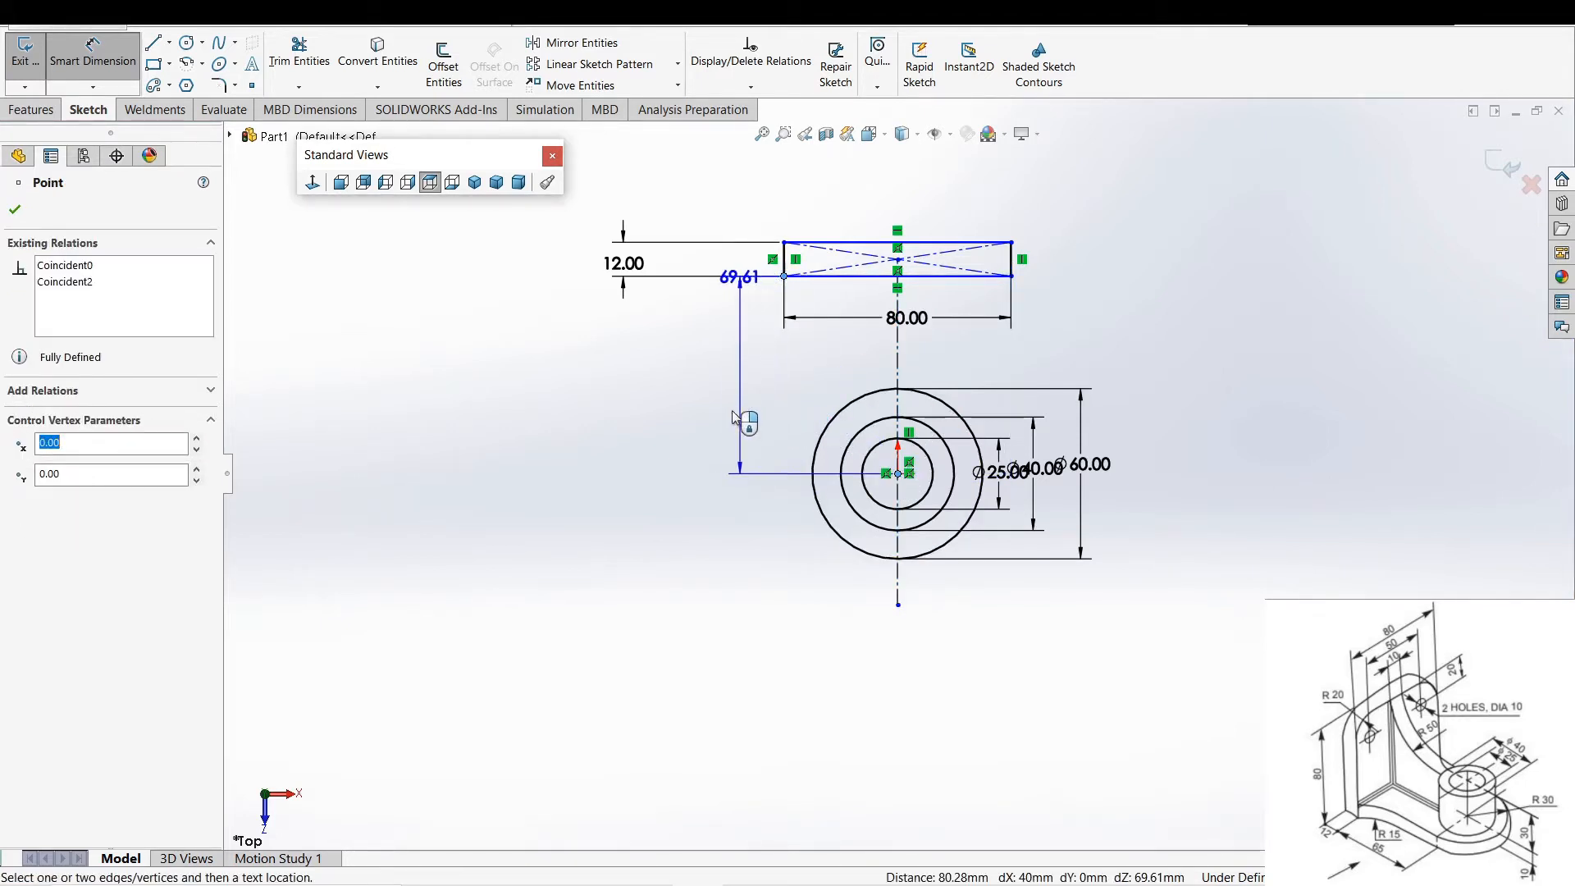
left_click(694, 415)
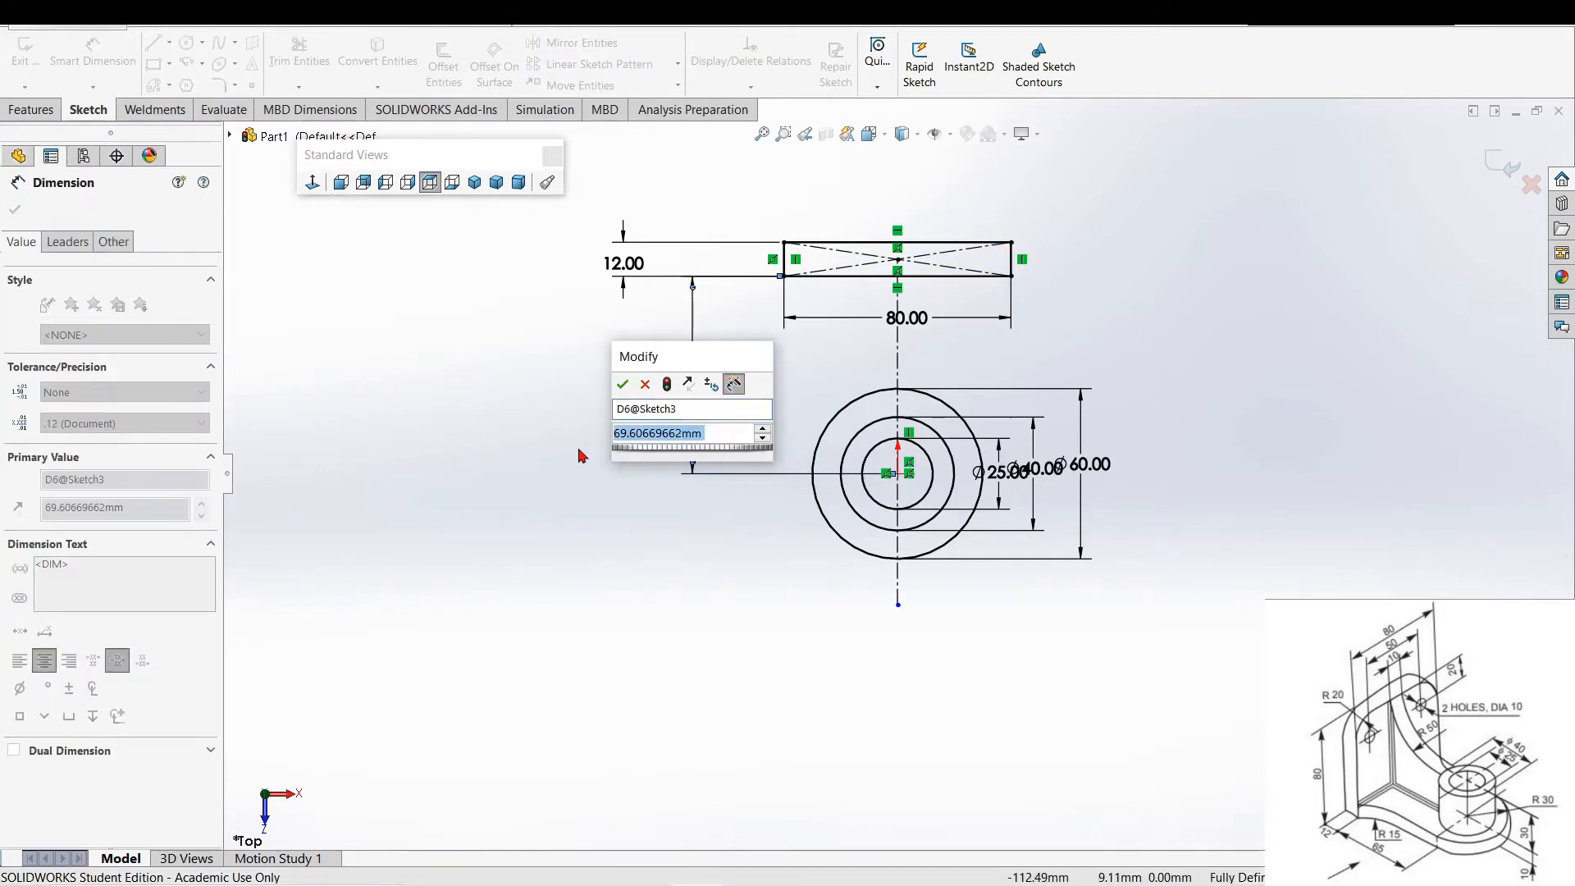
type("65")
key("Return")
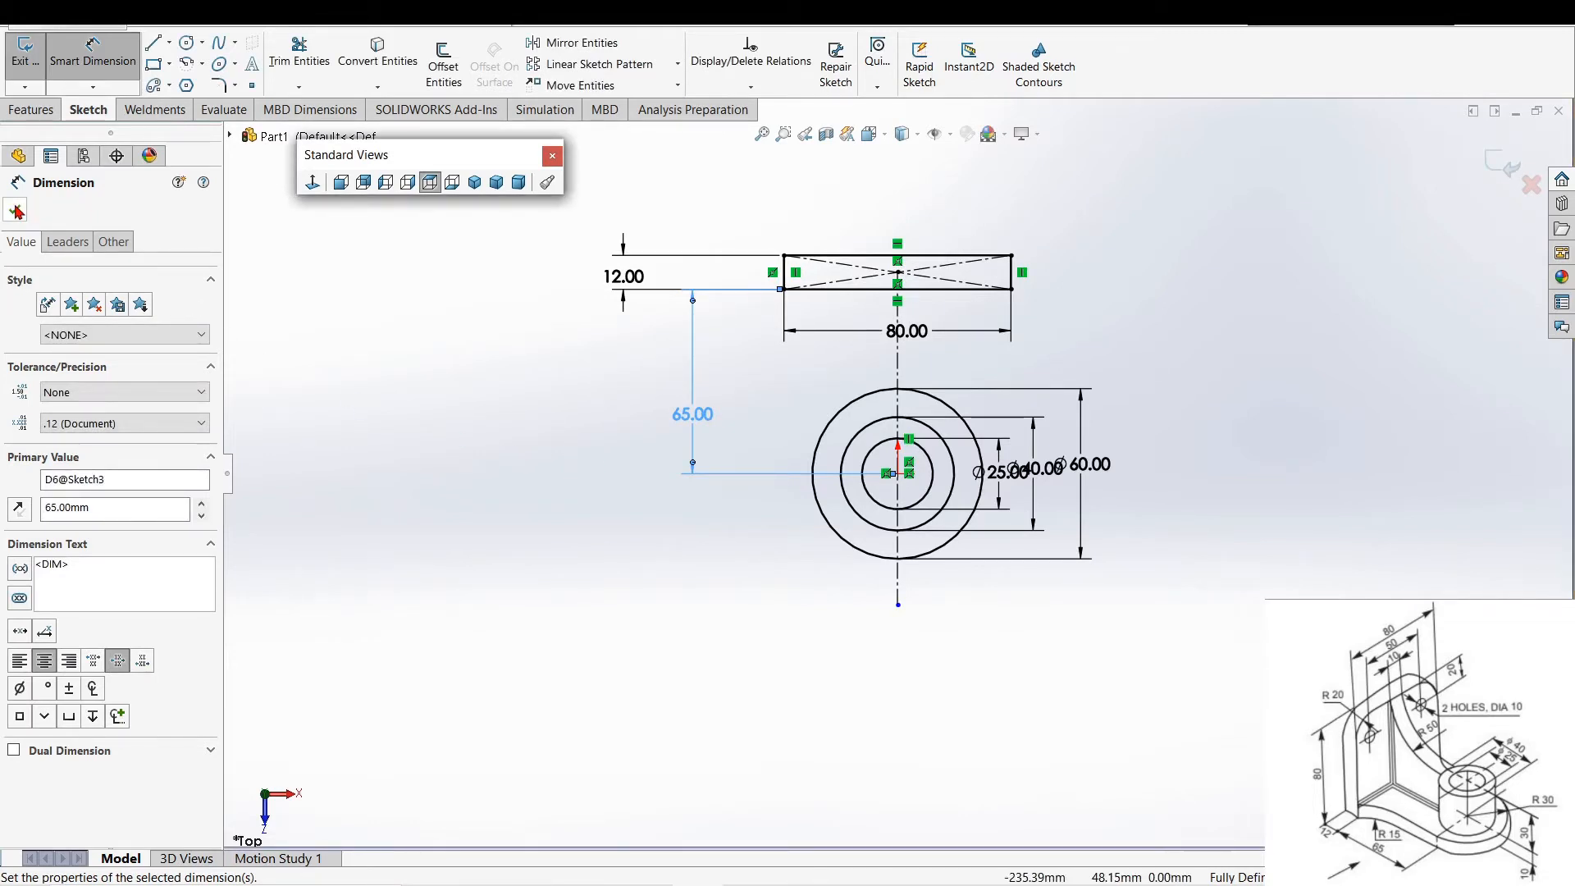
left_click(18, 212)
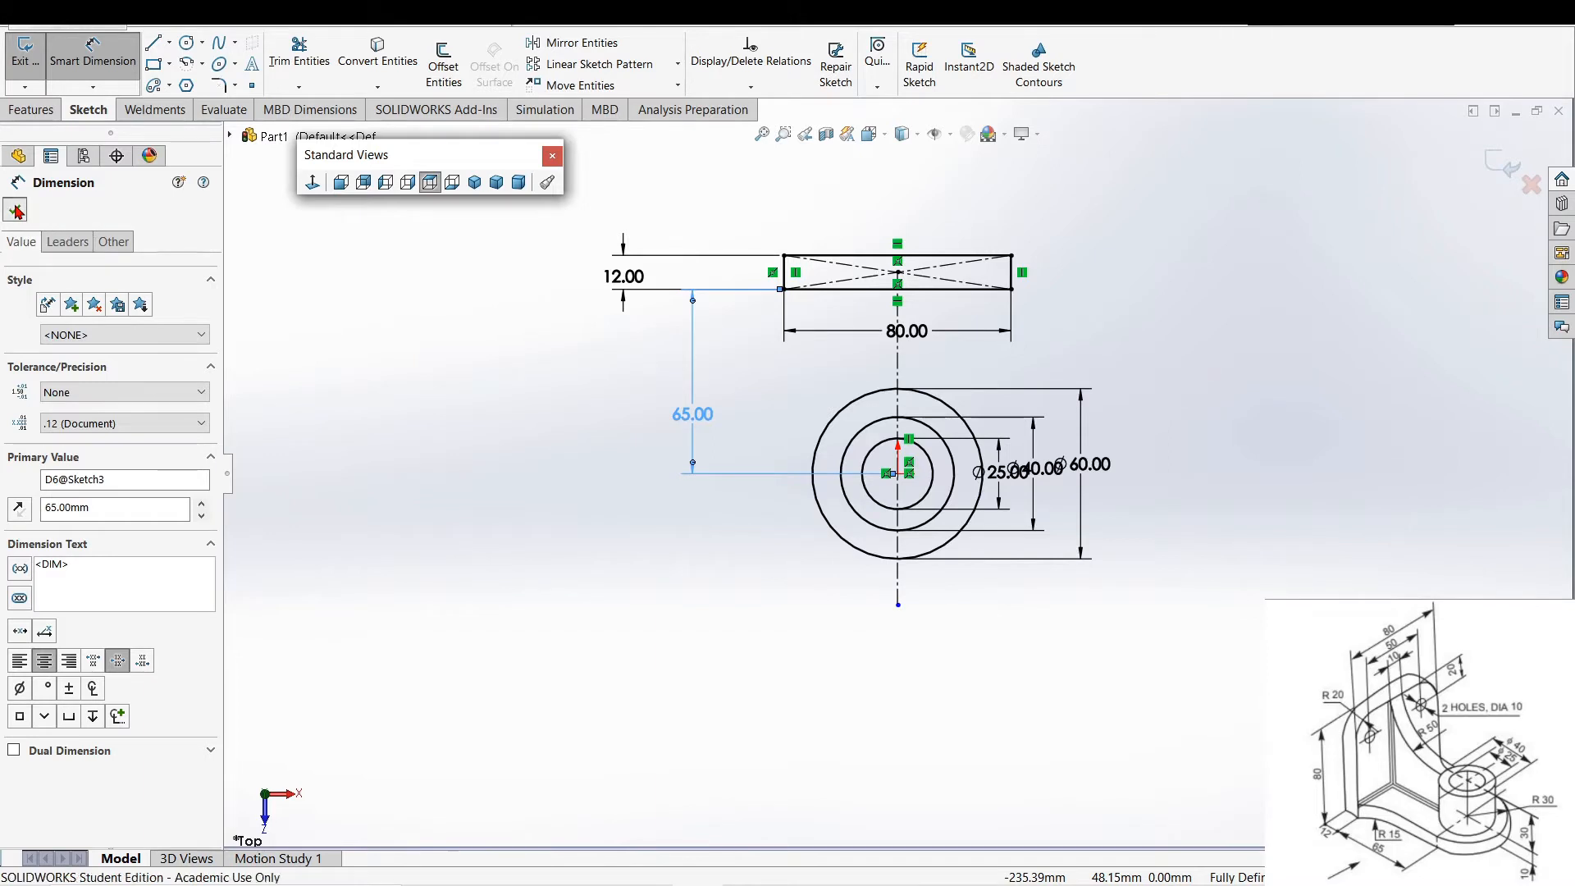
- Sketch a vertical line up from the outer circle's left quadrant, continuing as a tangent arc of about 34 mm radius to the rectangle's lower-left corner
key("l")
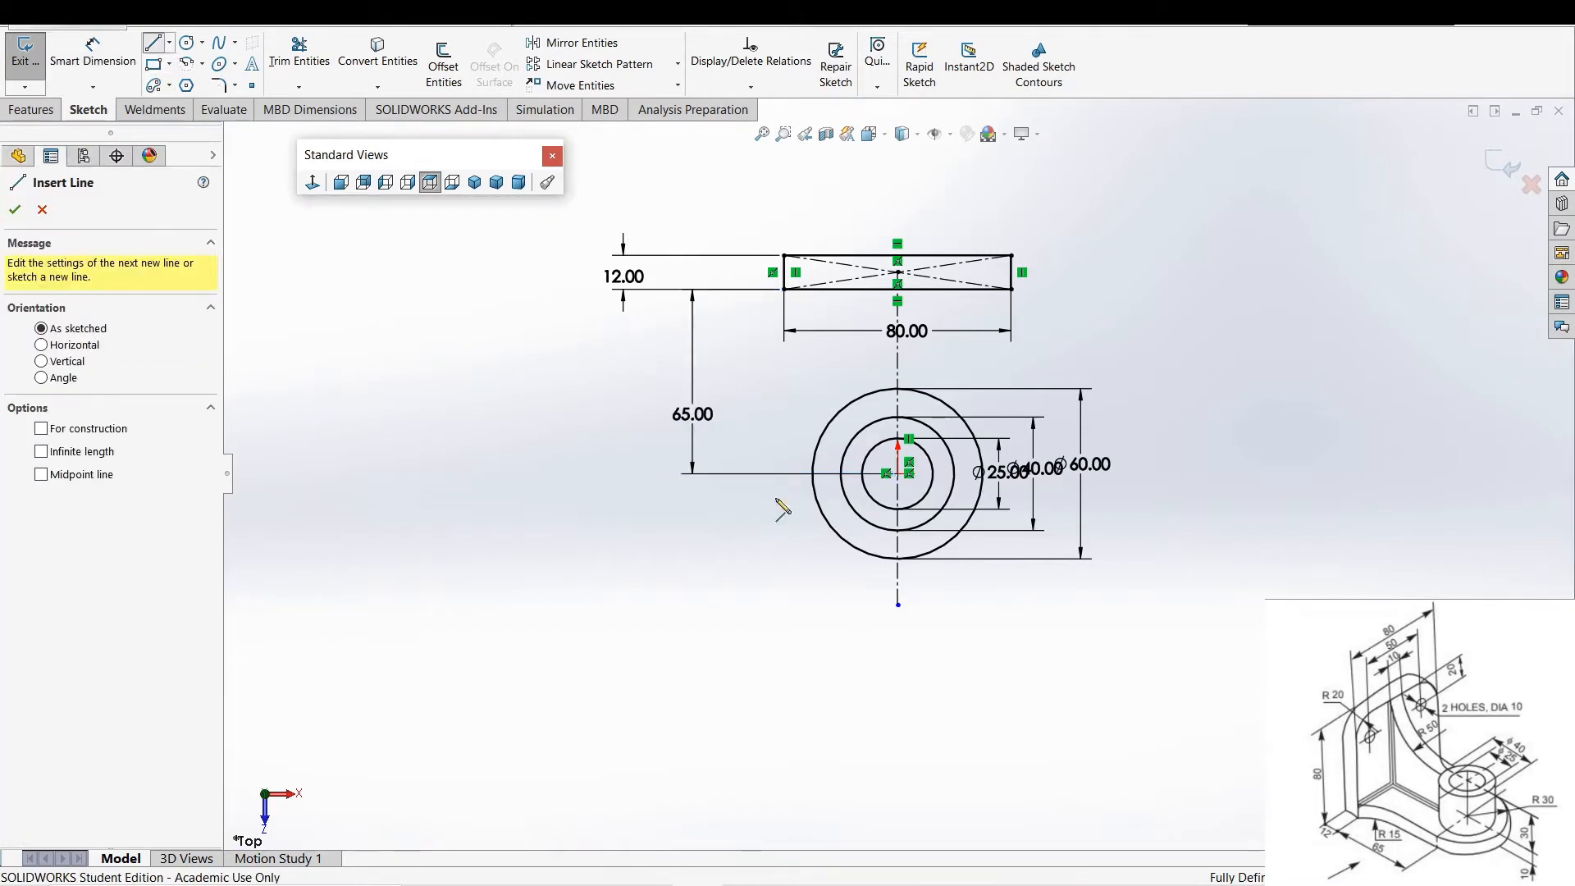
scroll(804, 471, "up", 2)
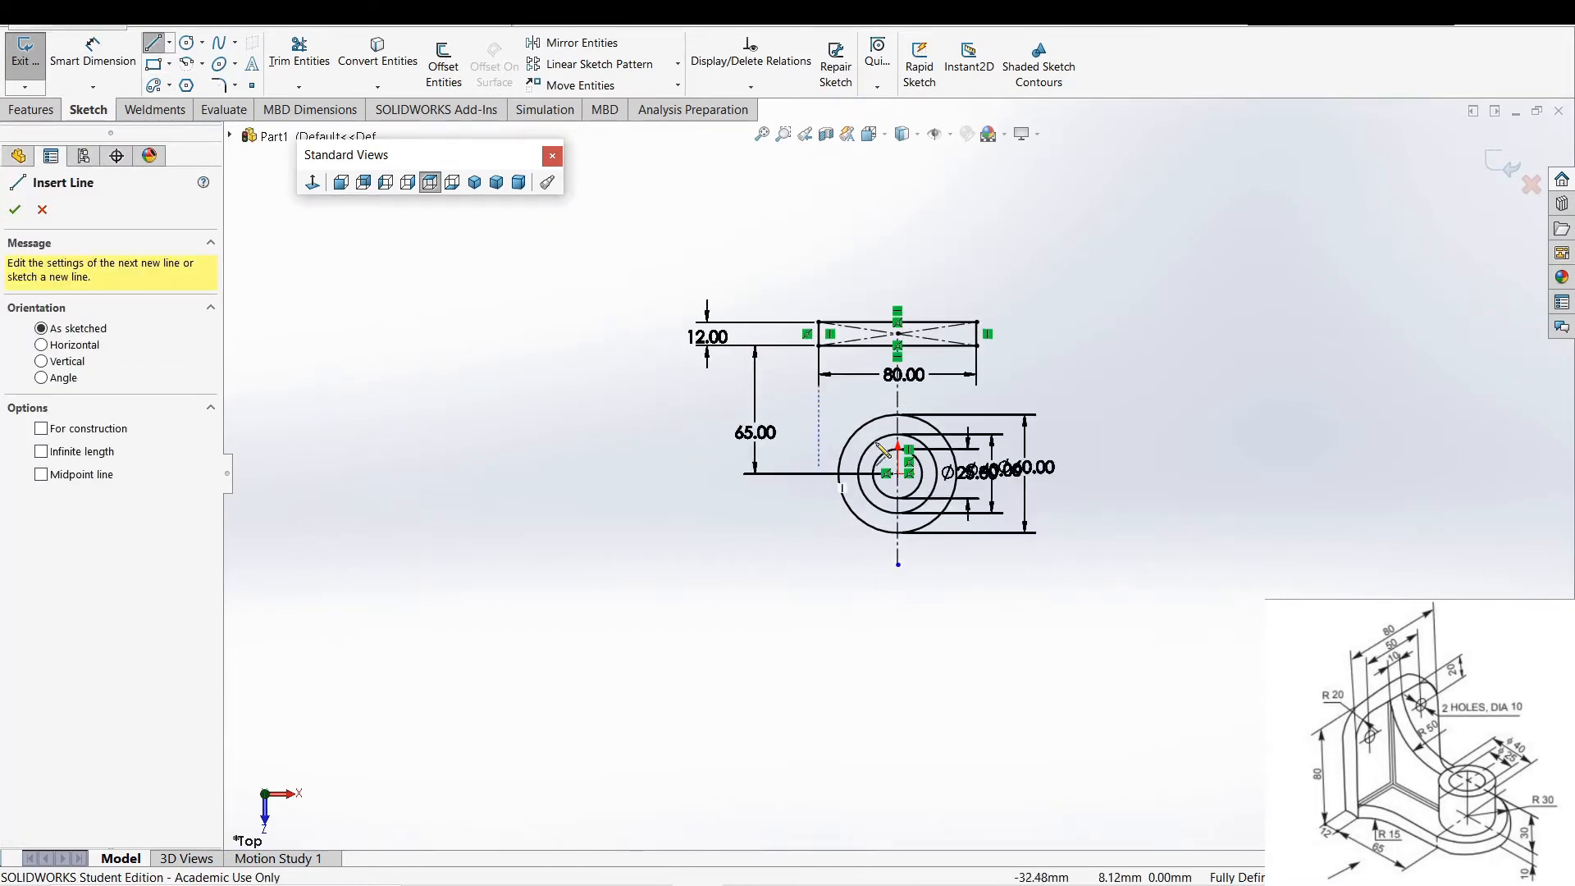
scroll(808, 466, "down", 4)
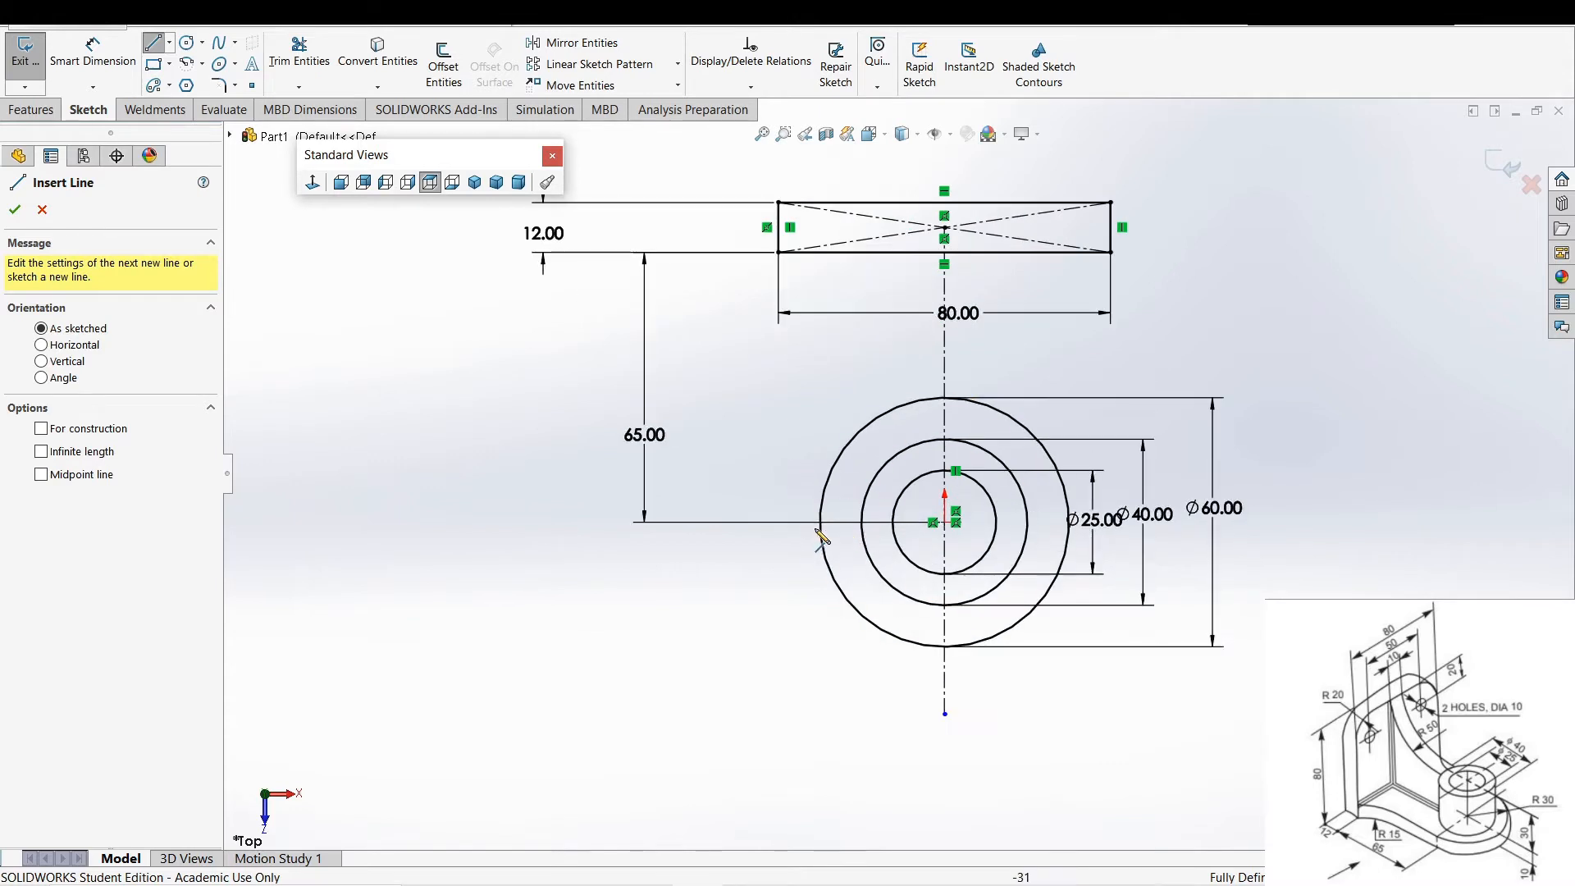
left_click(822, 523)
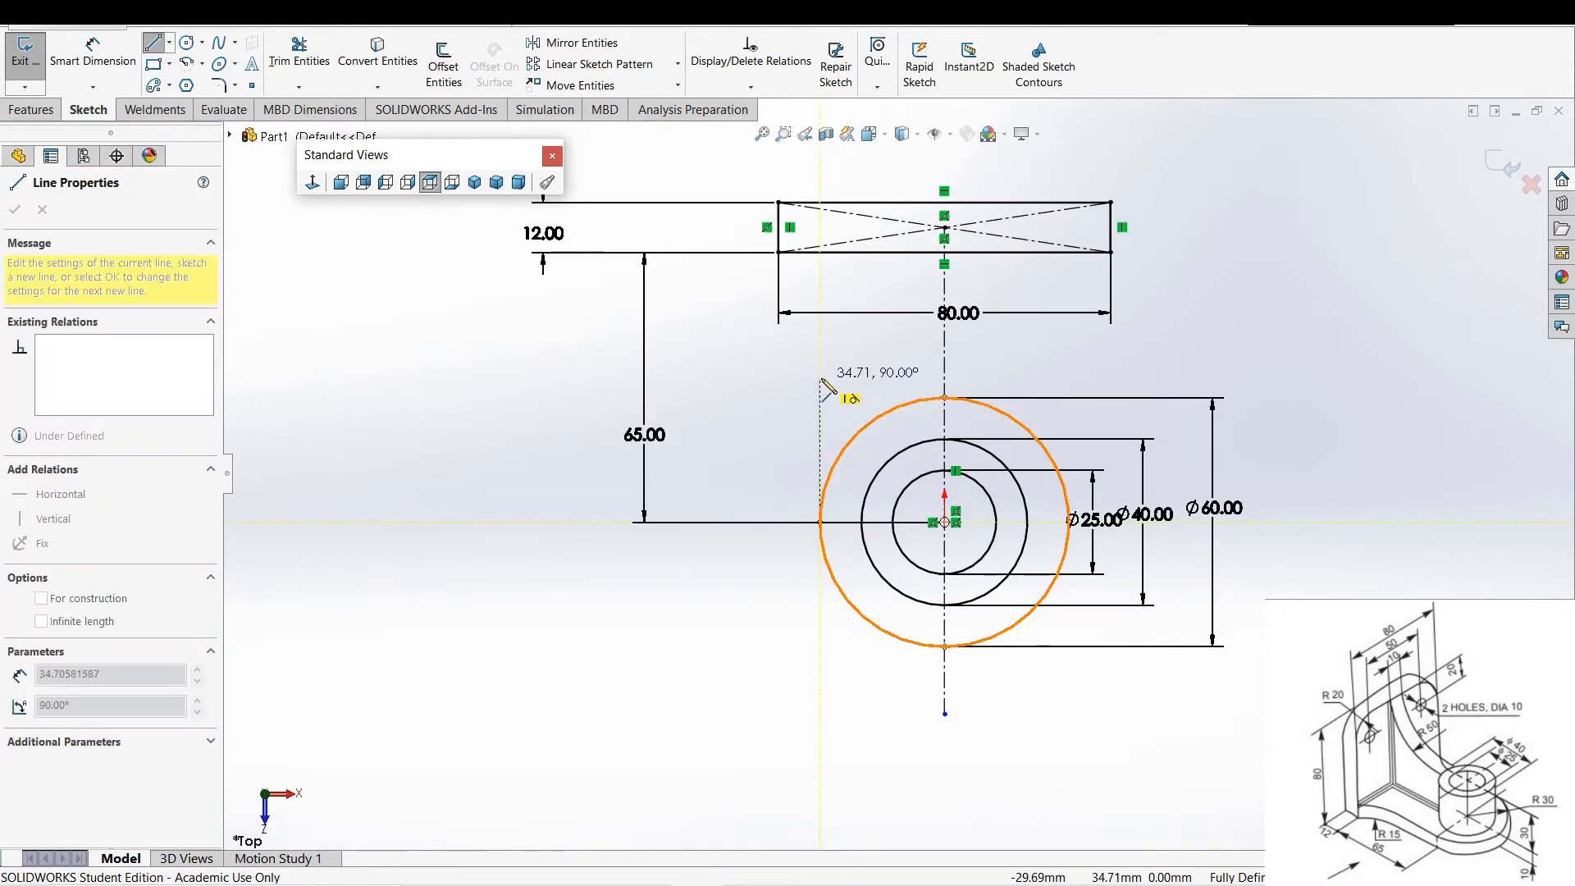
left_click(819, 353)
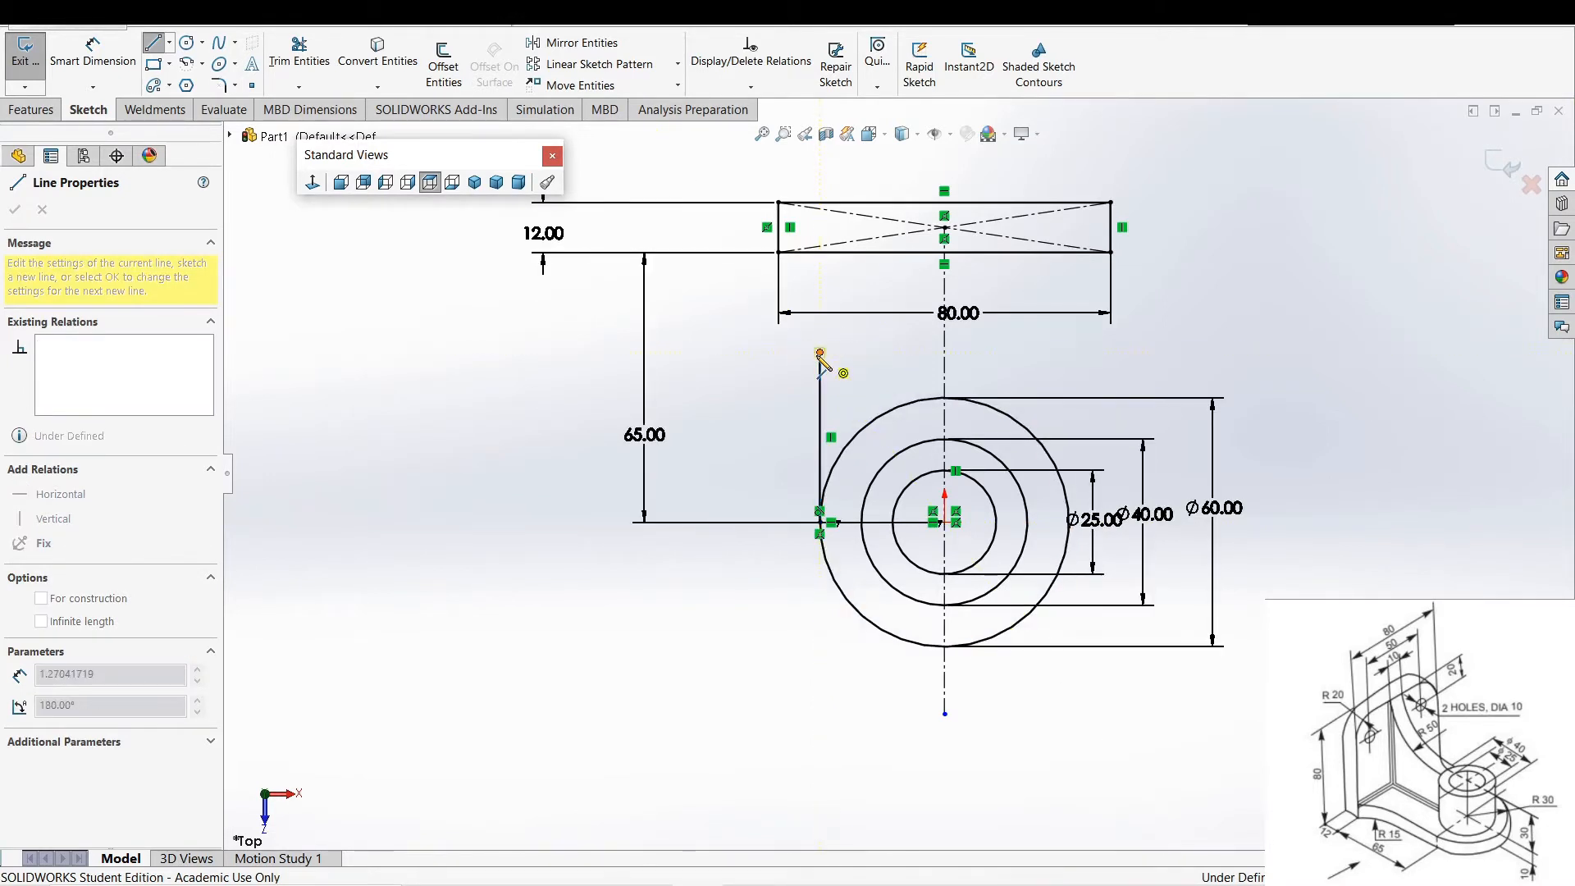
left_click(780, 254)
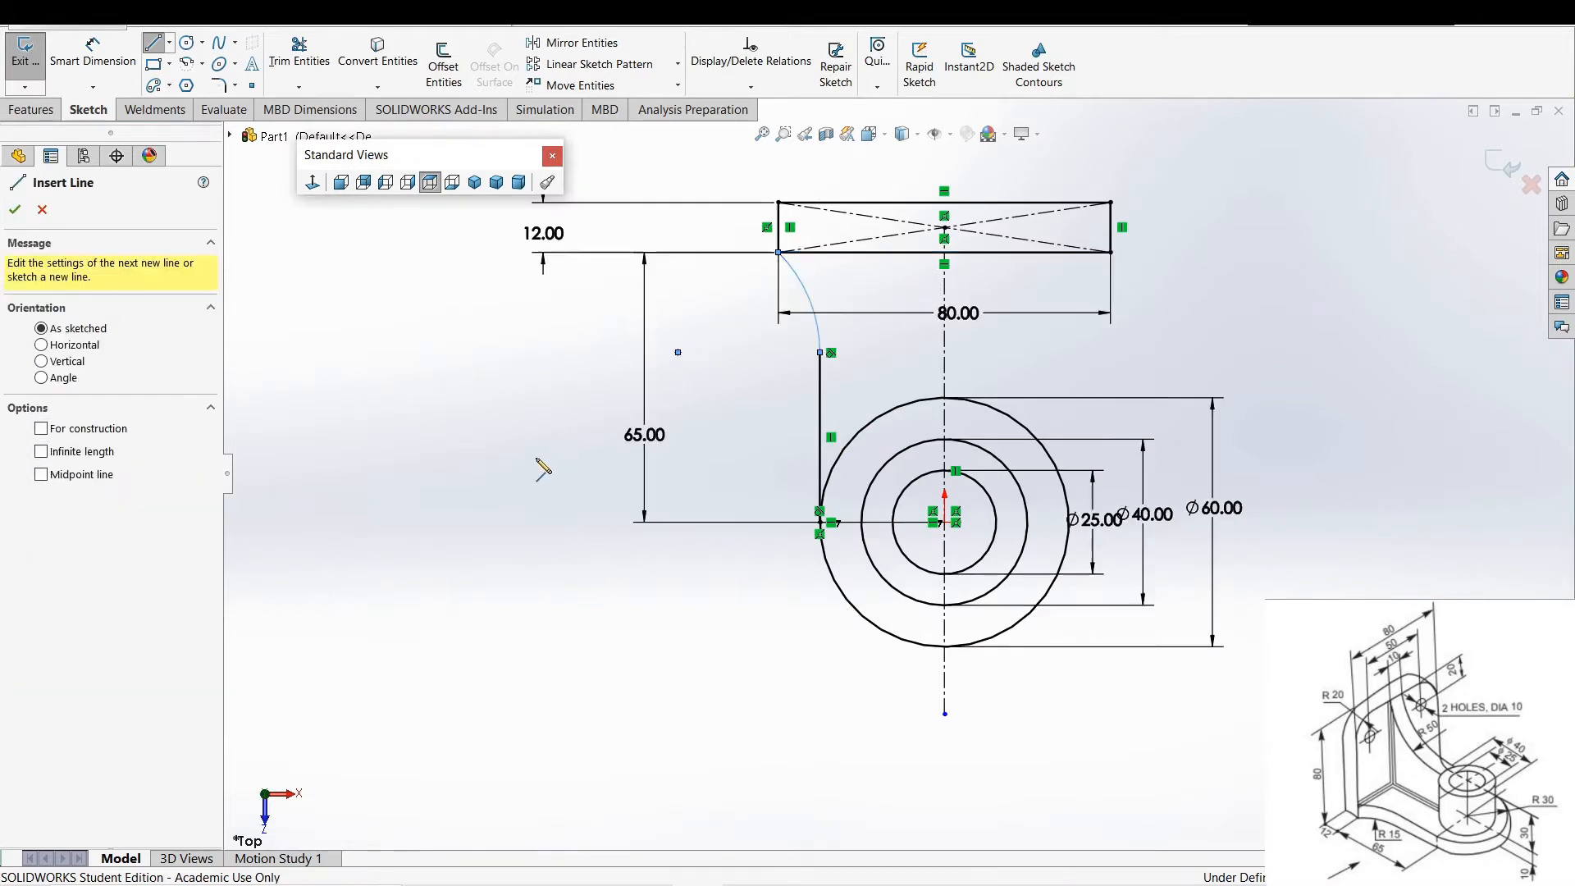
- Dimension the tangent arc's radius as 15 mm and place the dimension text clear of the profile, below and left of the arc
right_click_drag(539, 467, 541, 390)
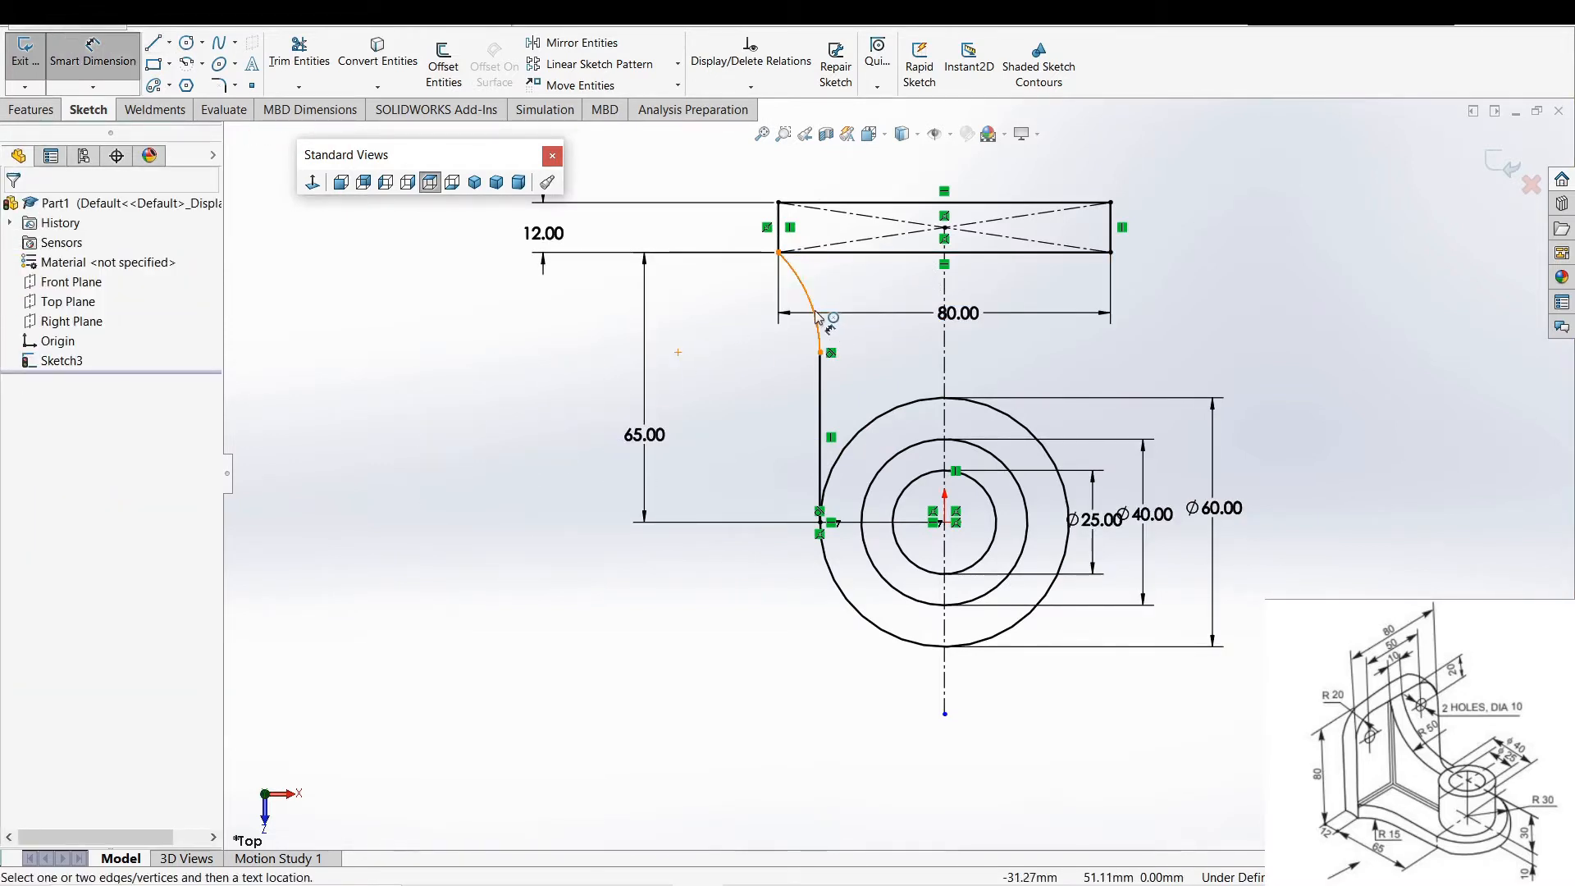
left_click(809, 311)
left_click(739, 367)
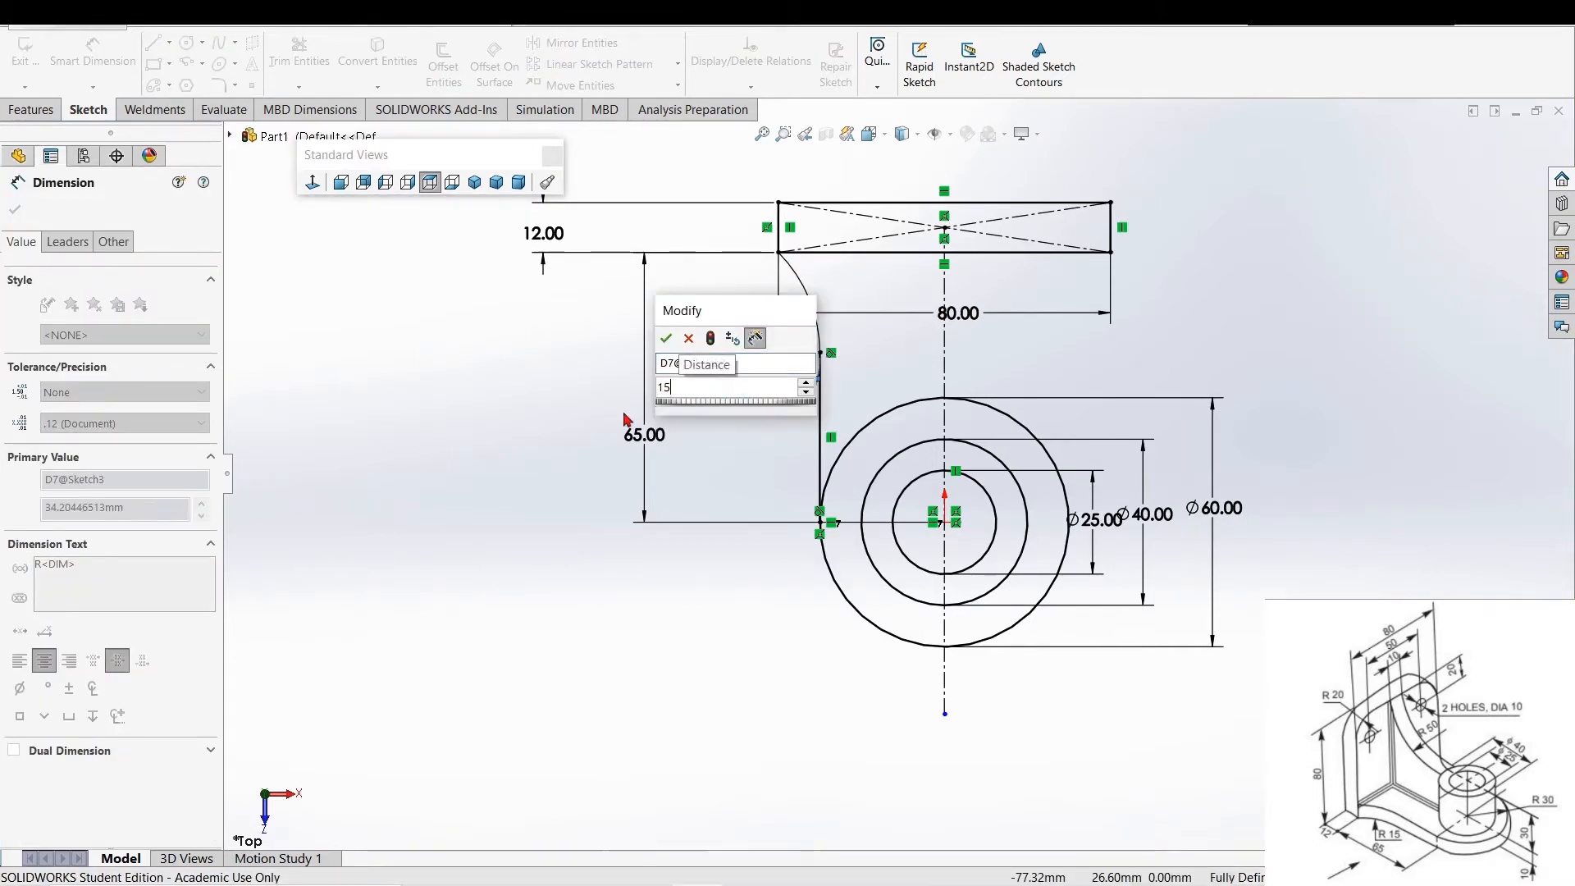
key("Return")
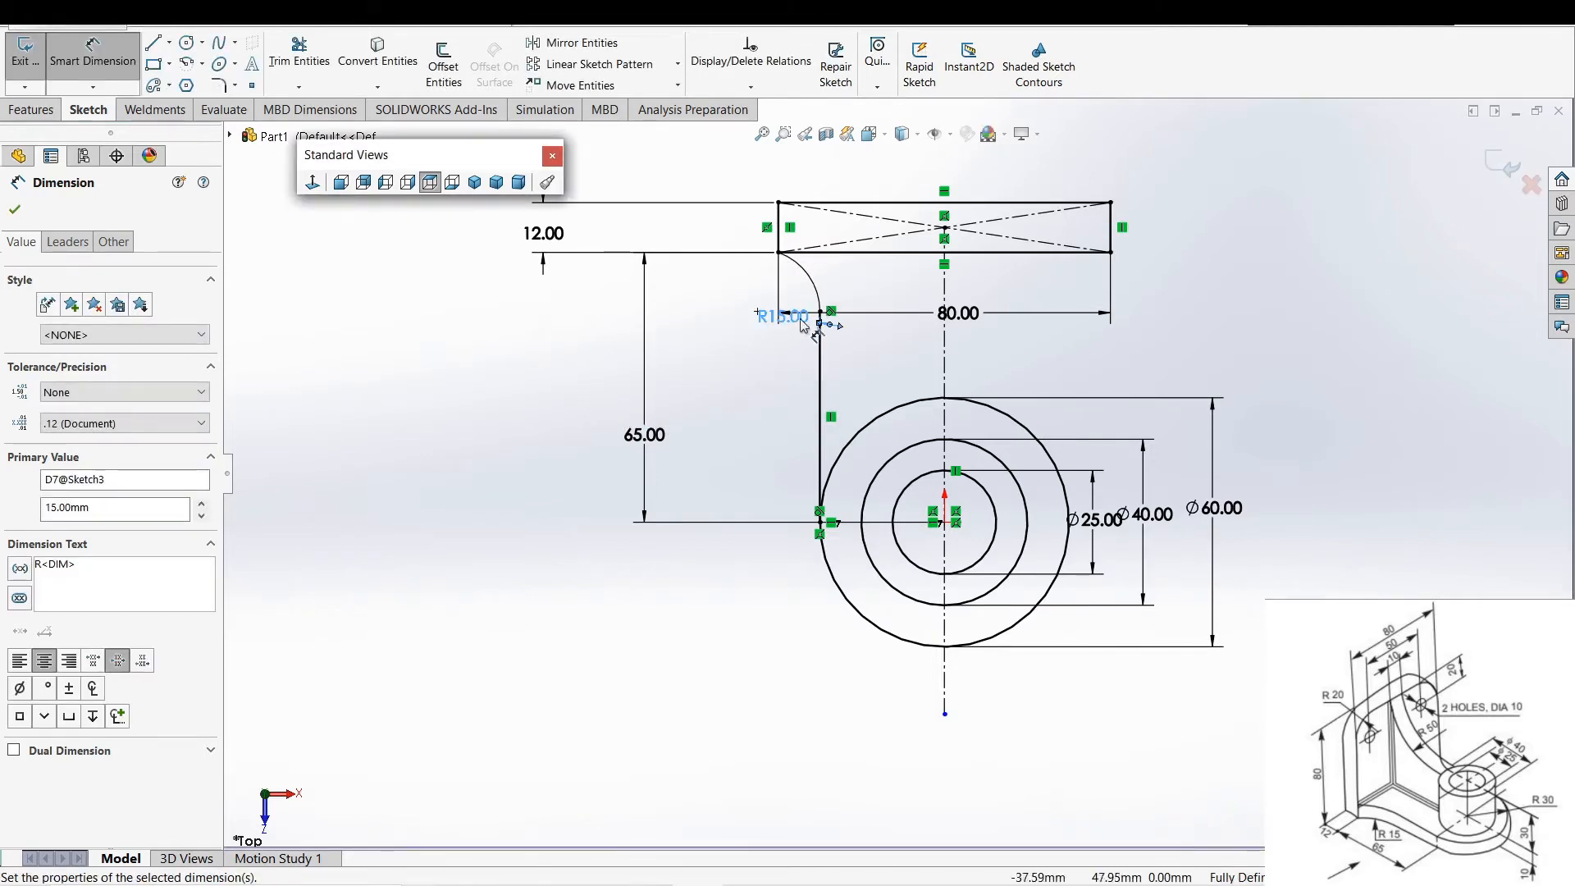
left_click_drag(779, 322, 702, 359)
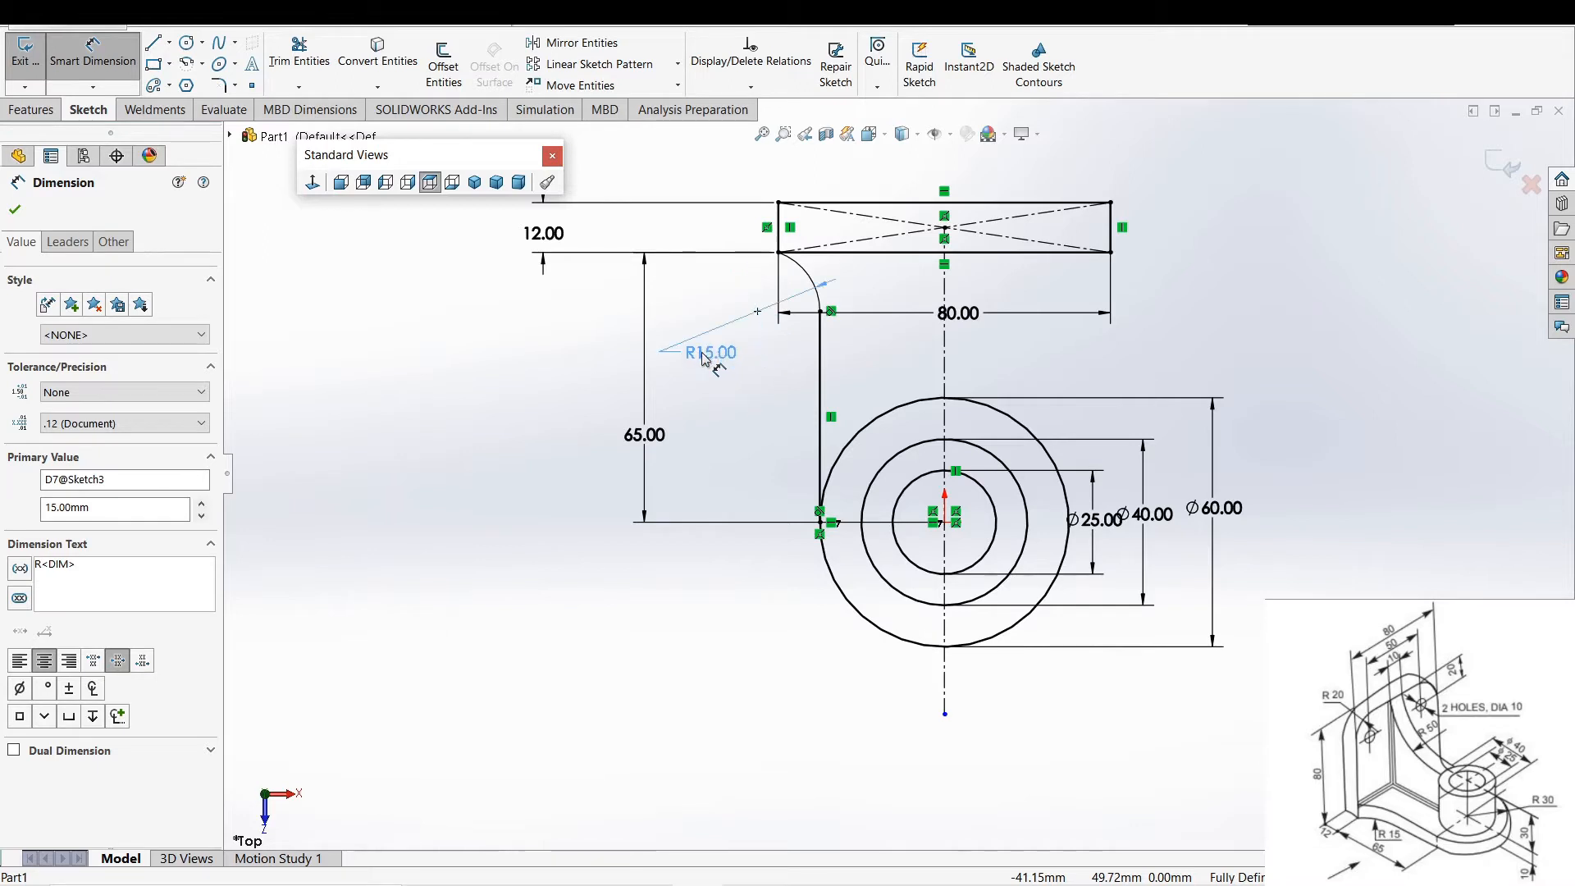
left_click(656, 600)
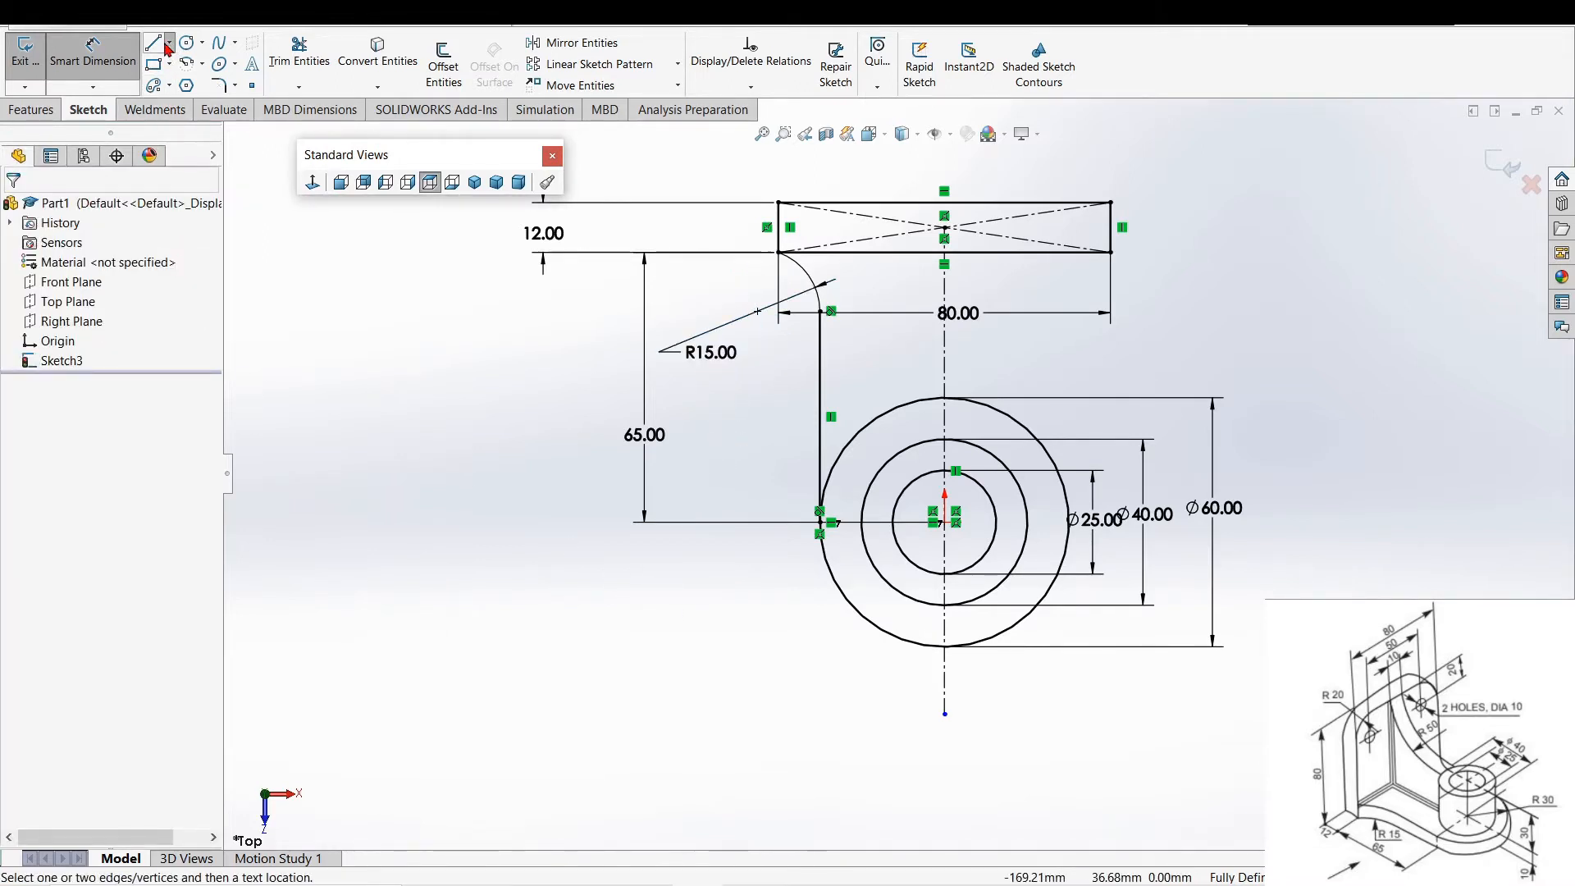
- Sketch a vertical line about 107 mm long from the midpoint of the rectangle's upper edge to the lowest point of the outer circle
left_click(299, 86)
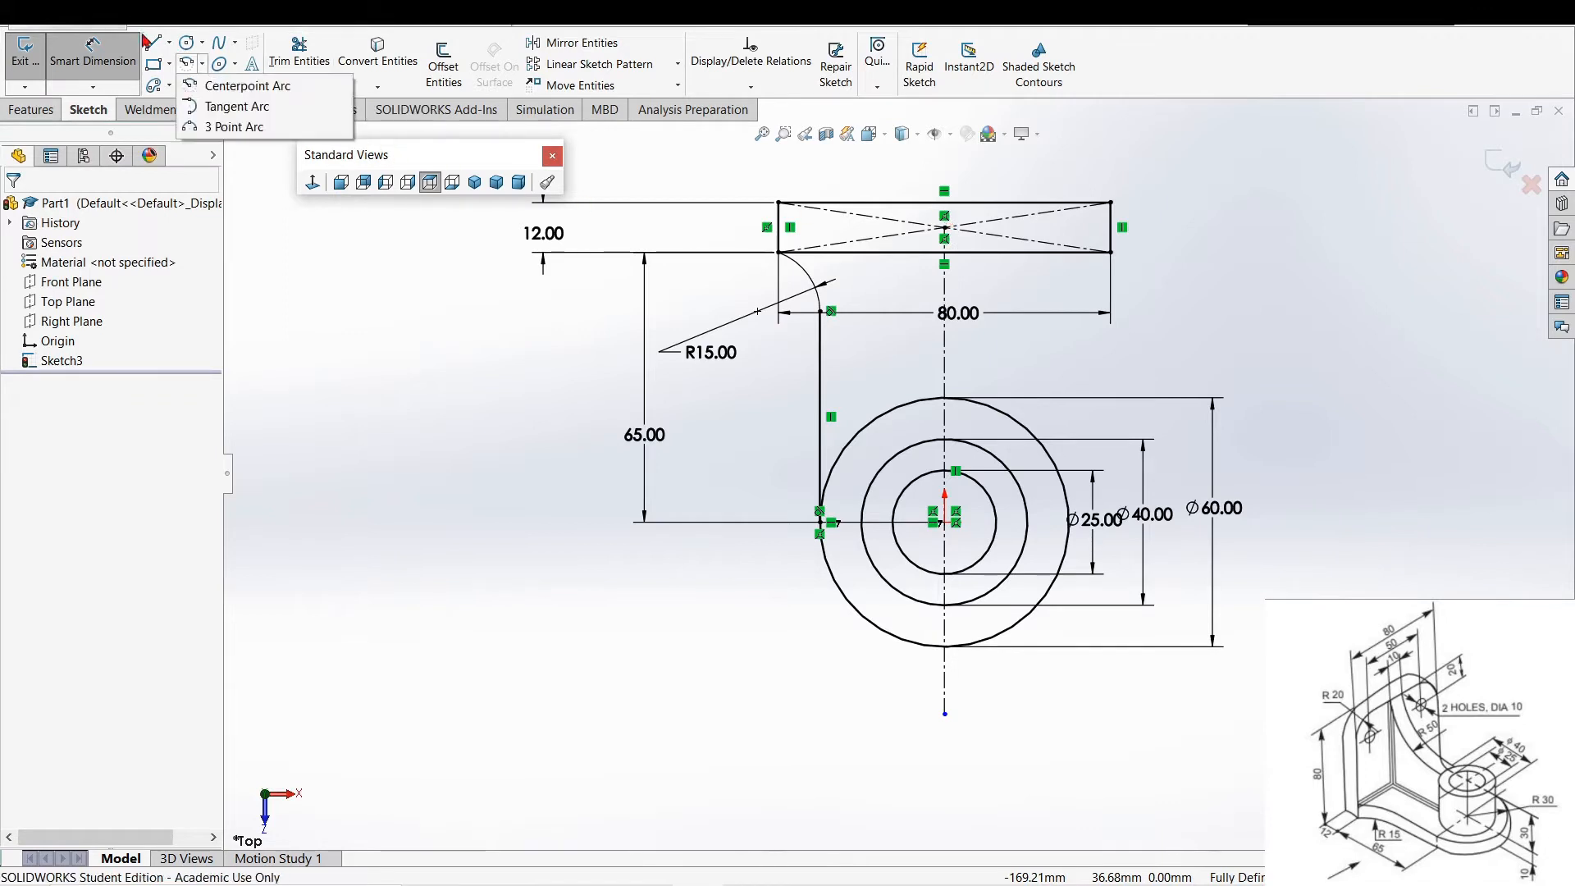
left_click(156, 46)
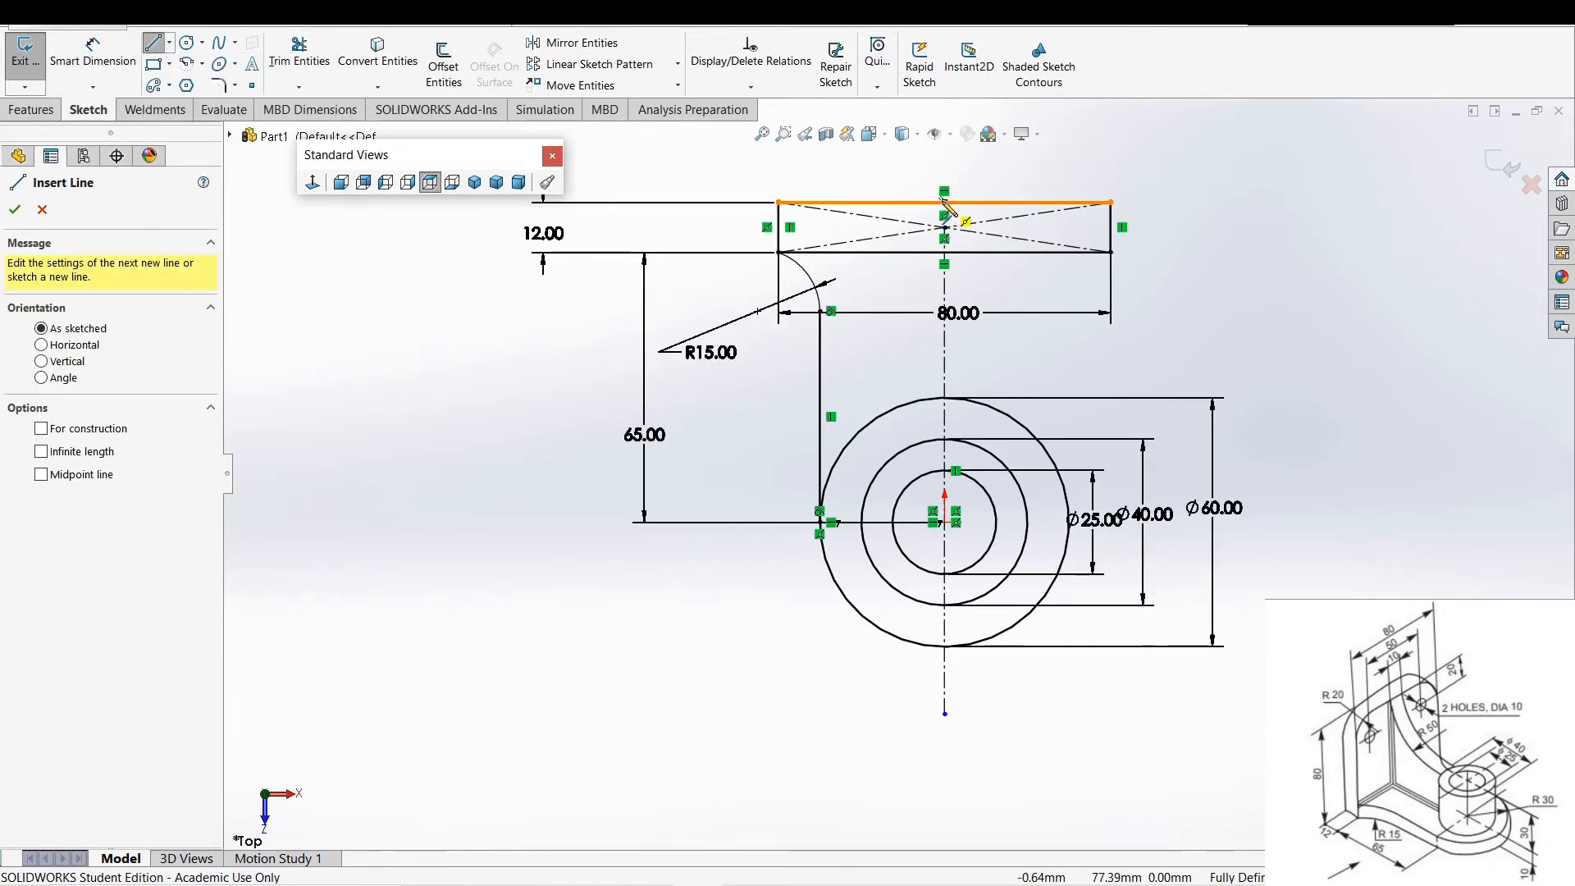
left_click(945, 202)
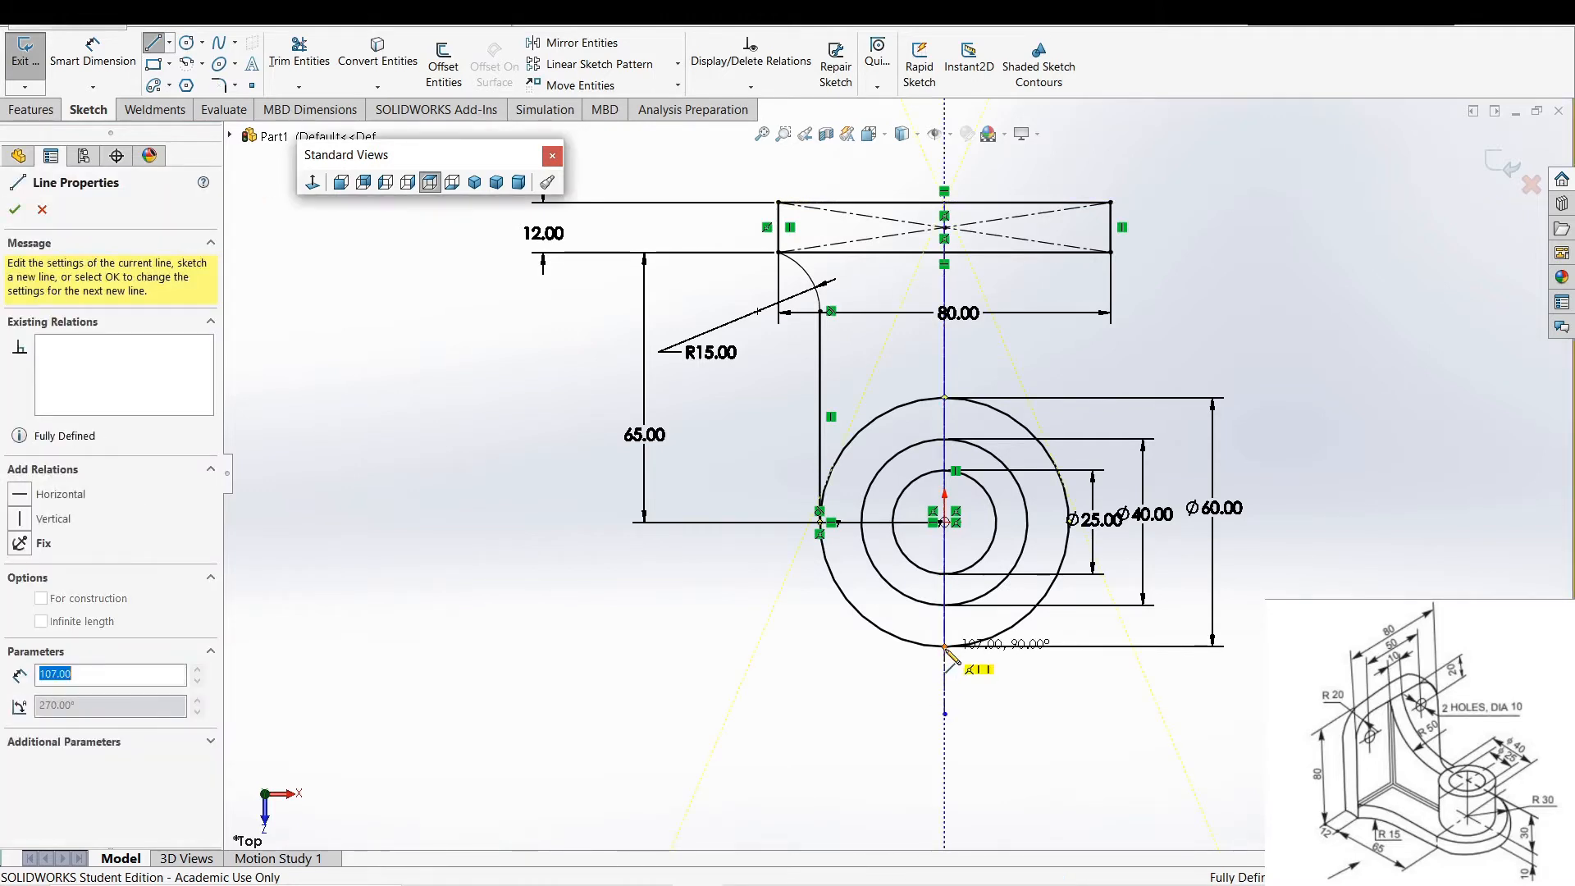
left_click(946, 648)
key("Escape")
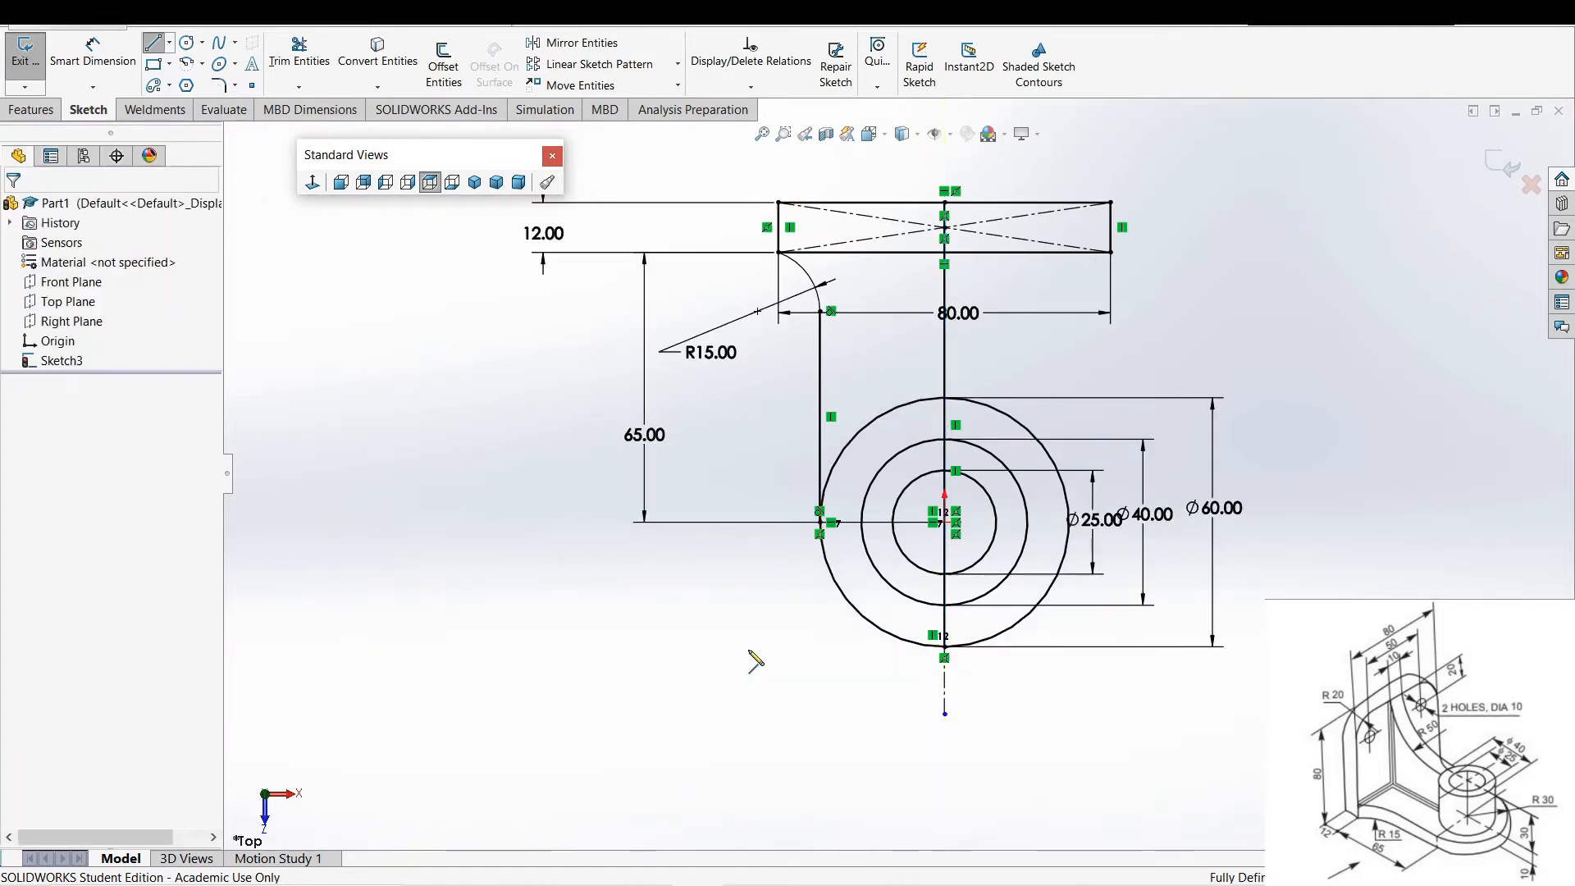
- Power-trim the right half of the rectangle and of all three circles, keeping only the geometry left of the vertical line
left_click(299, 51)
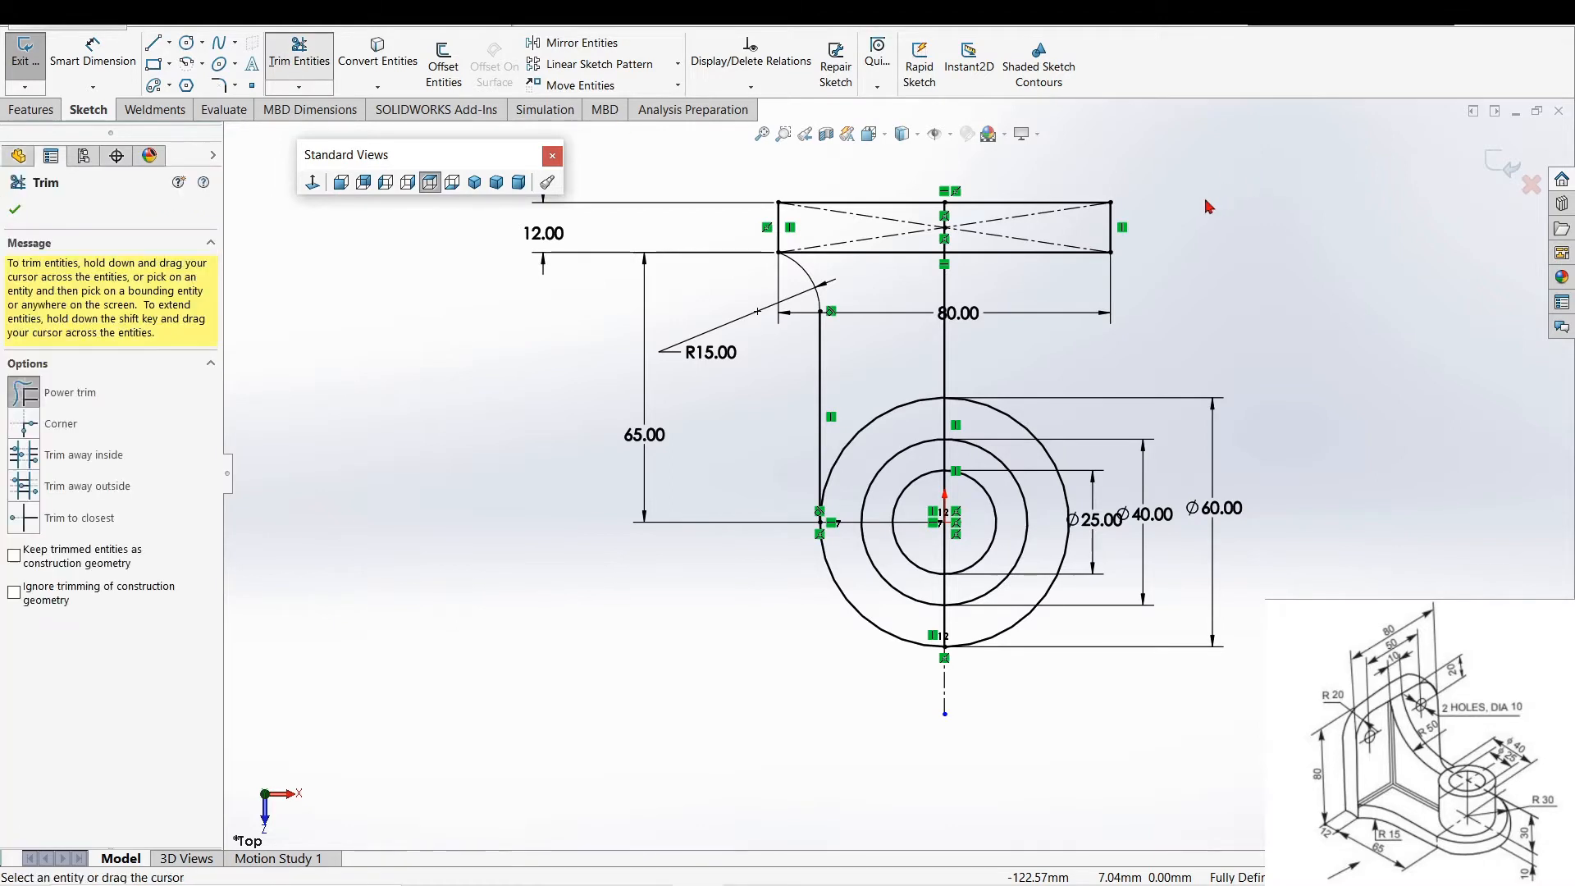
left_click_drag(1021, 170, 1029, 271)
left_click_drag(1096, 217, 1133, 239)
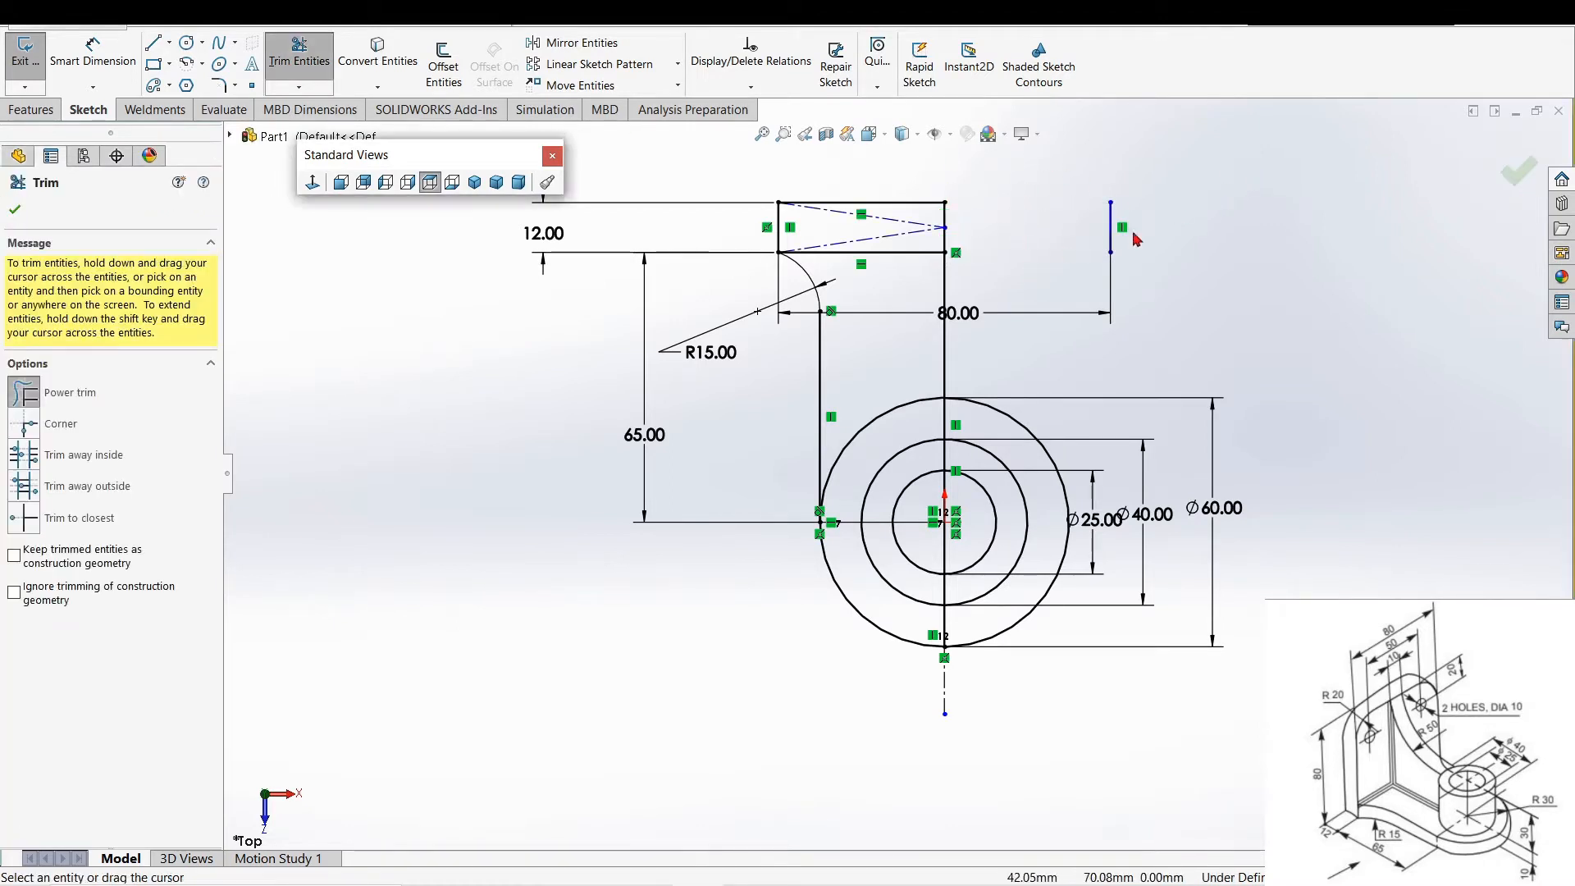
left_click_drag(1000, 387, 1001, 545)
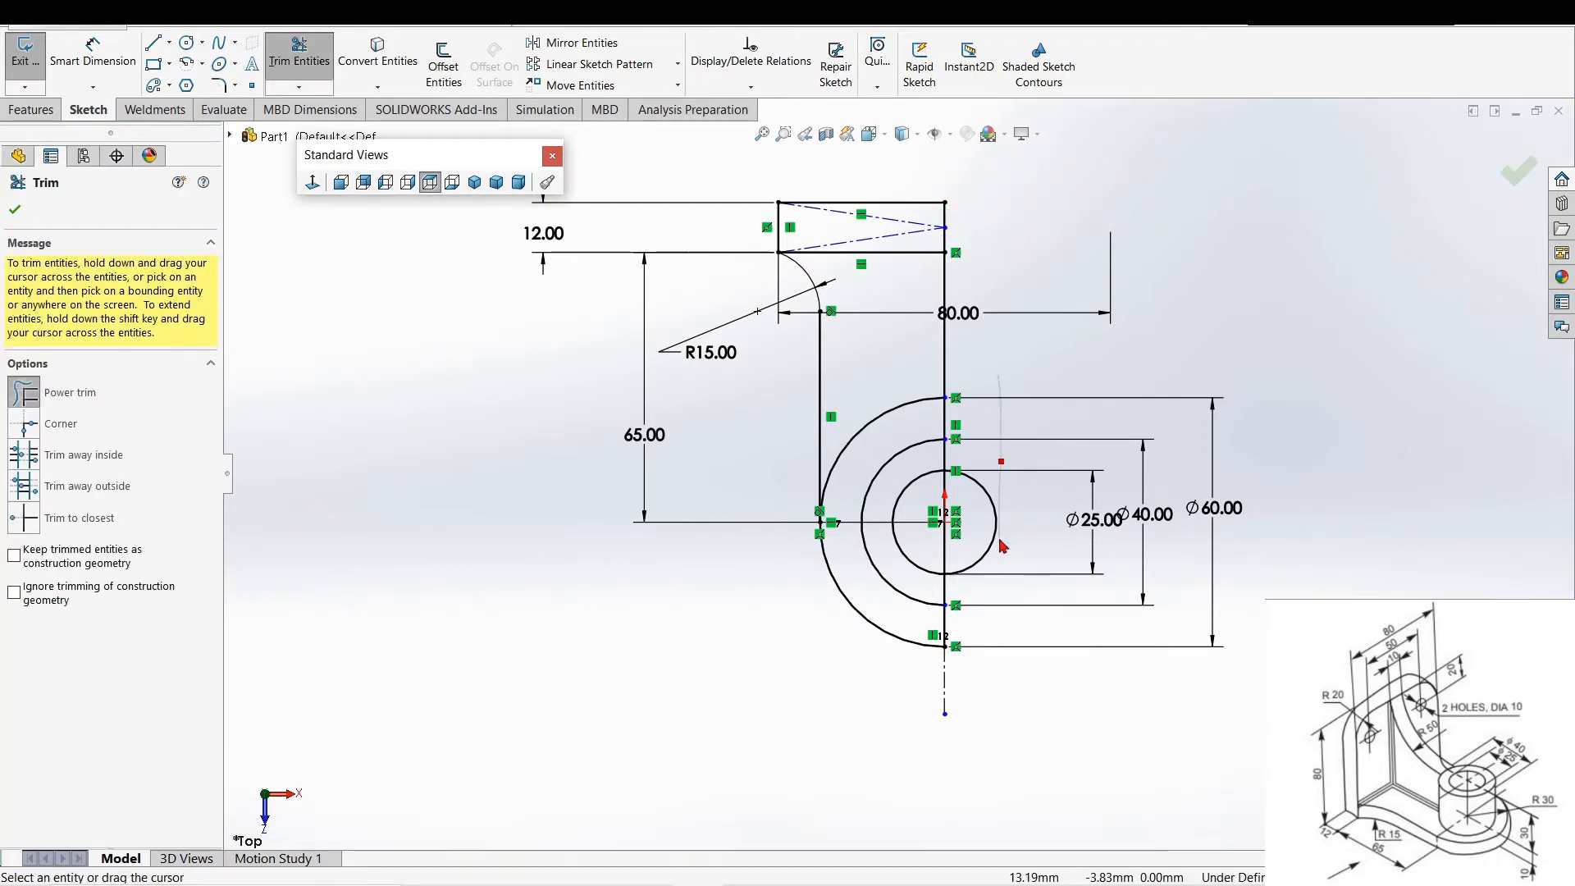
left_click_drag(985, 420, 978, 525)
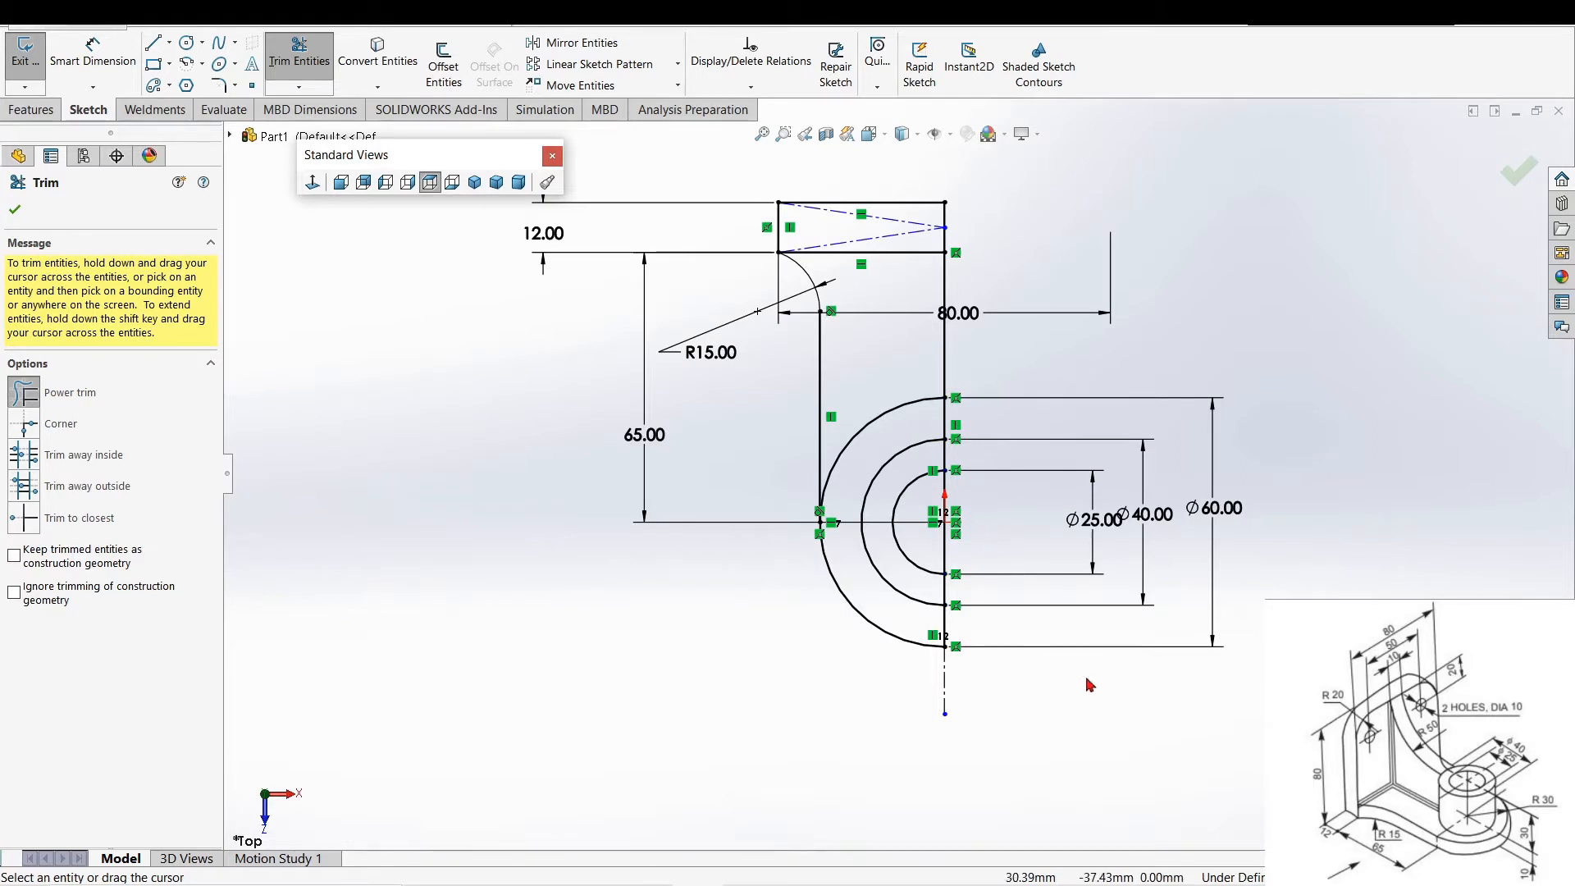
left_click(15, 210)
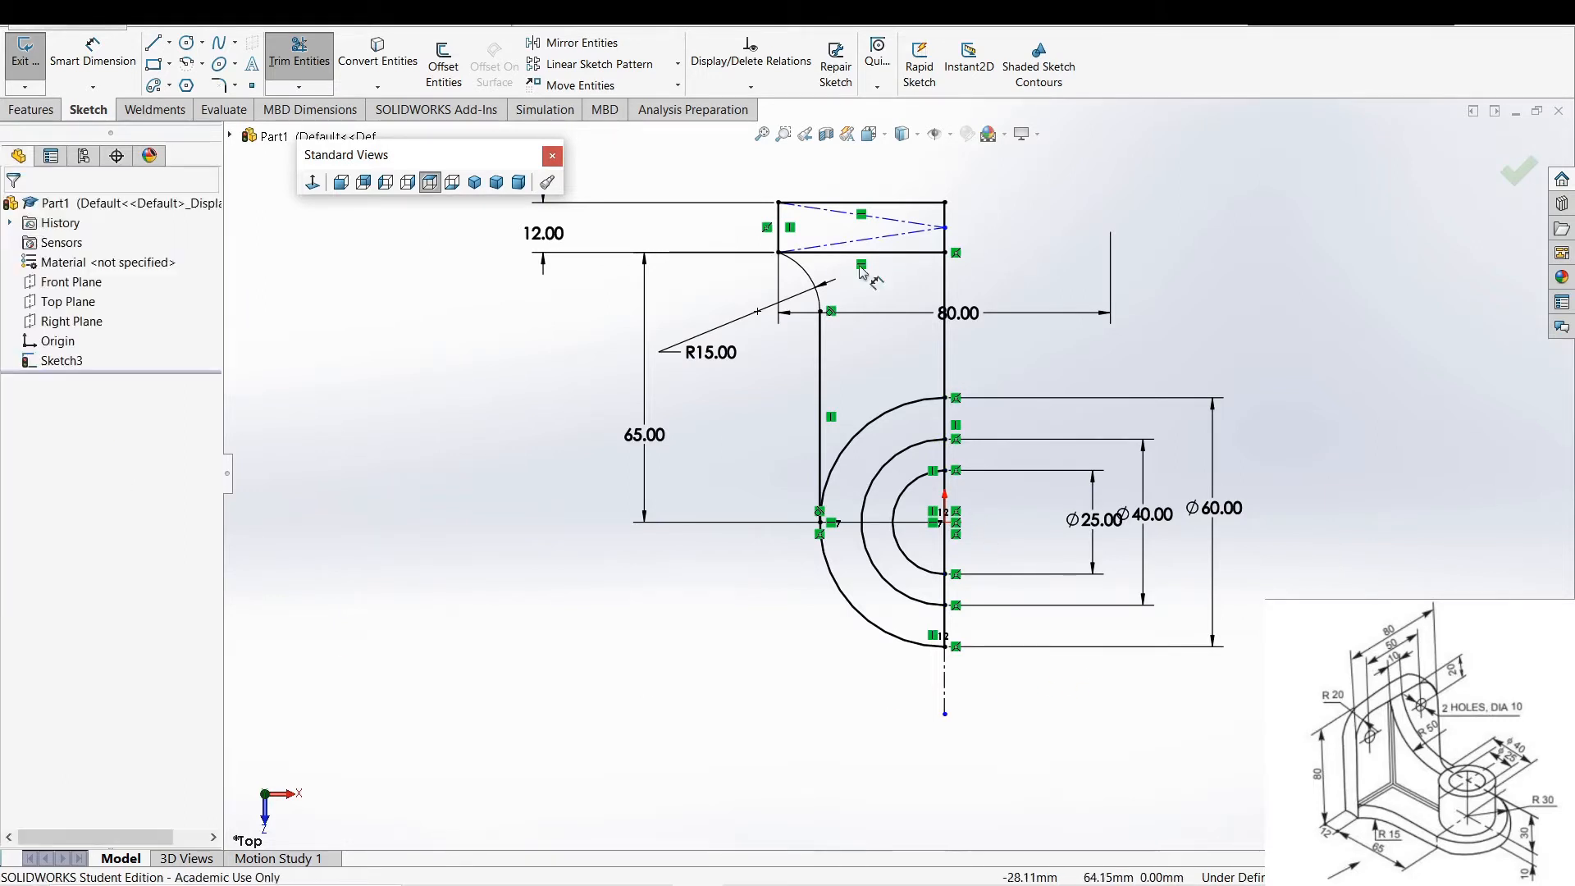
- Extrude the outer half-ring between the 40 and 60 mm circles together with the adjoining web region 10 mm, blind
scroll(1201, 504, "up", 2)
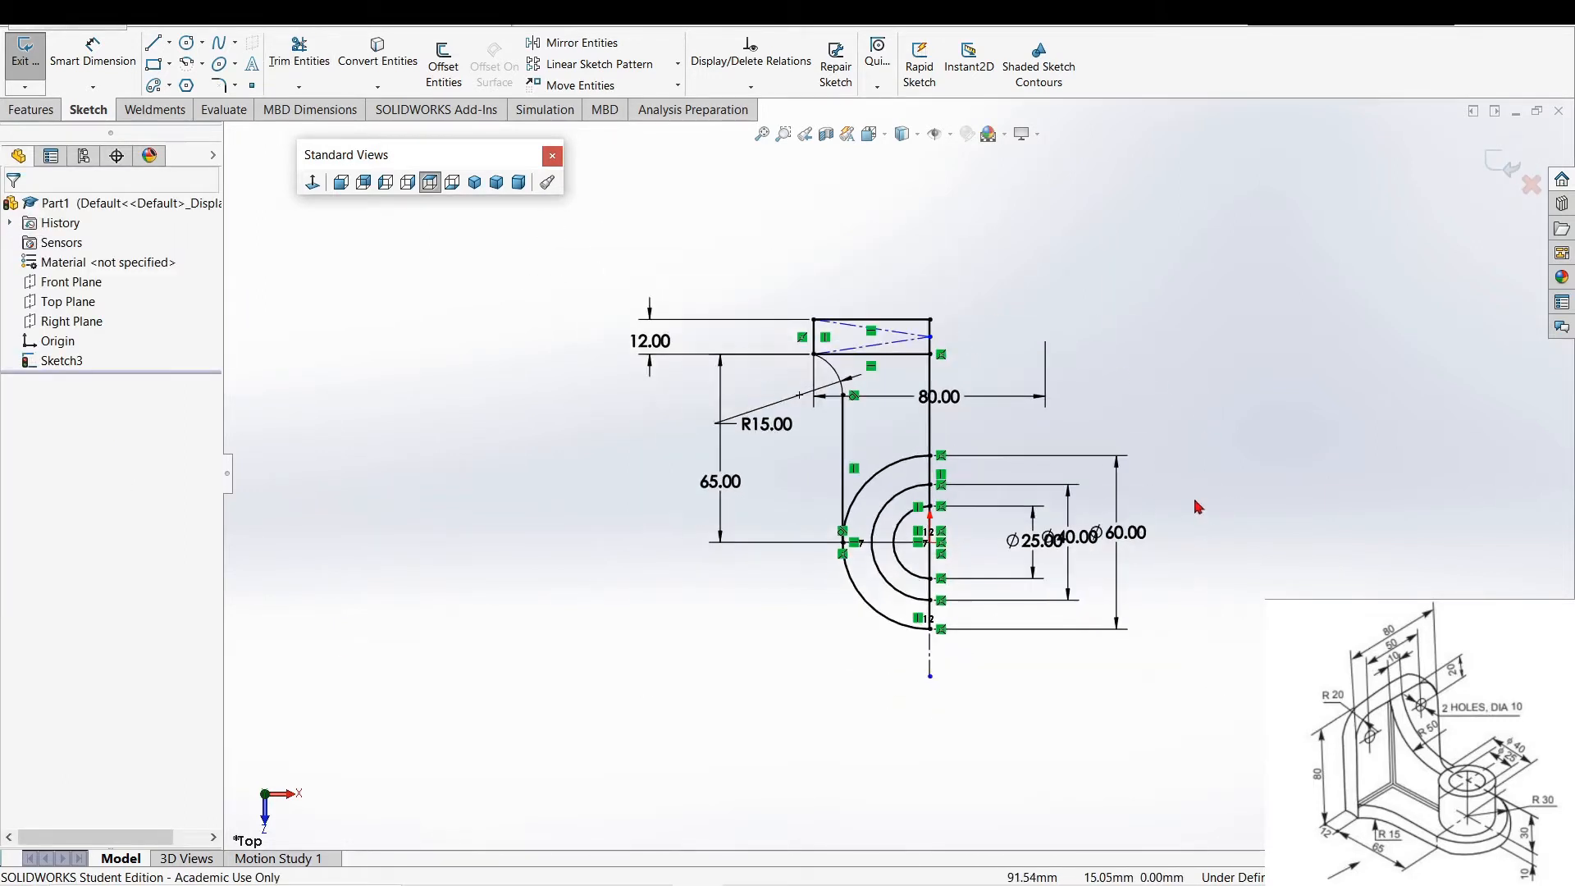
scroll(1182, 494, "down", 2)
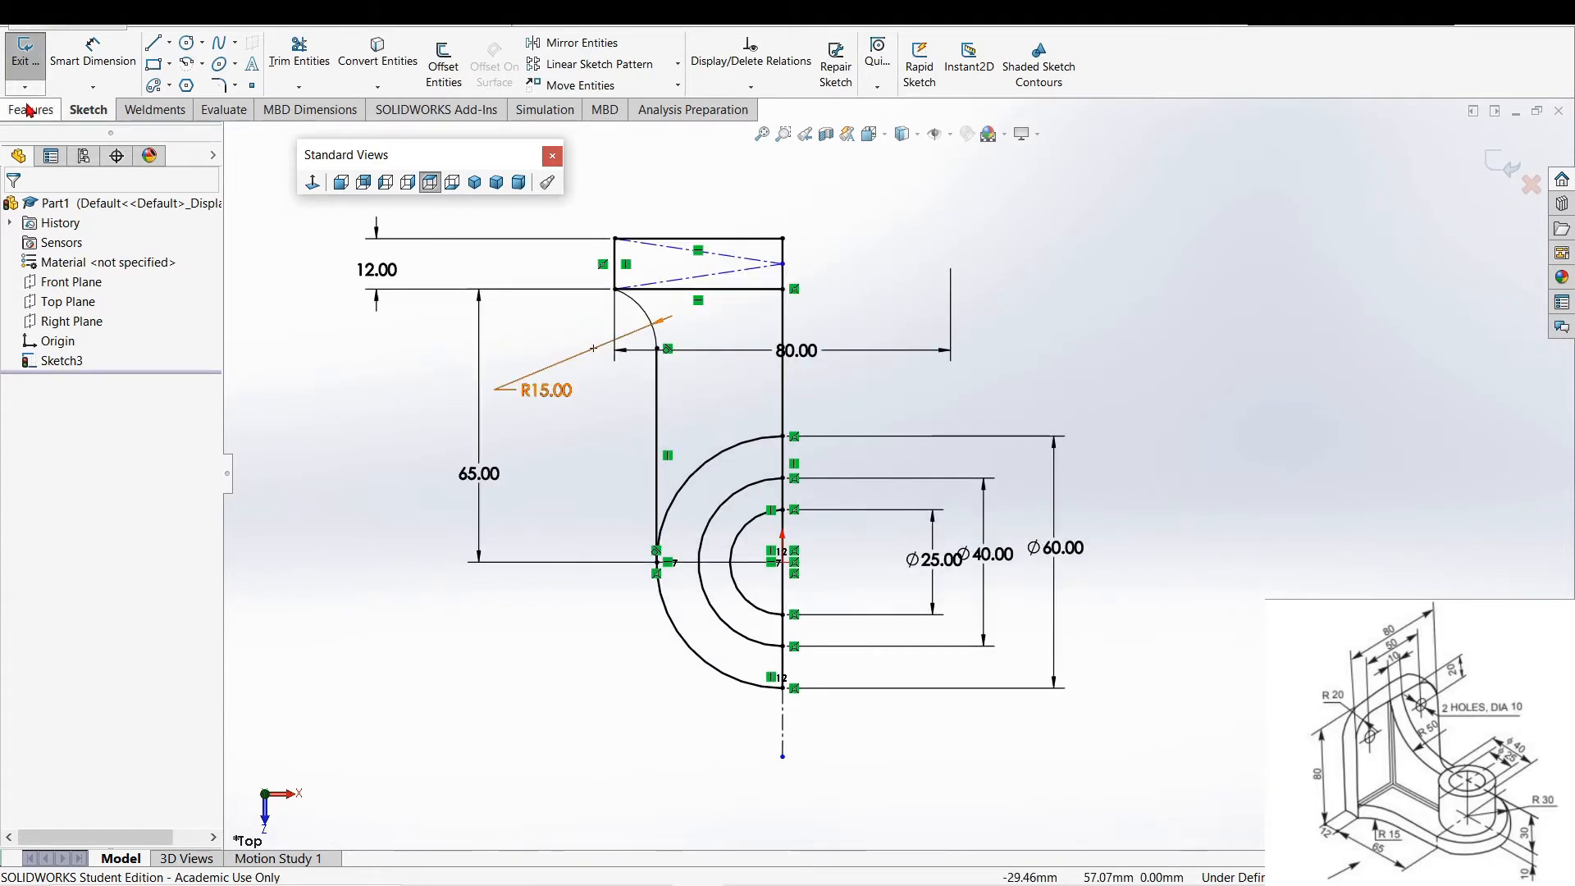
left_click(29, 110)
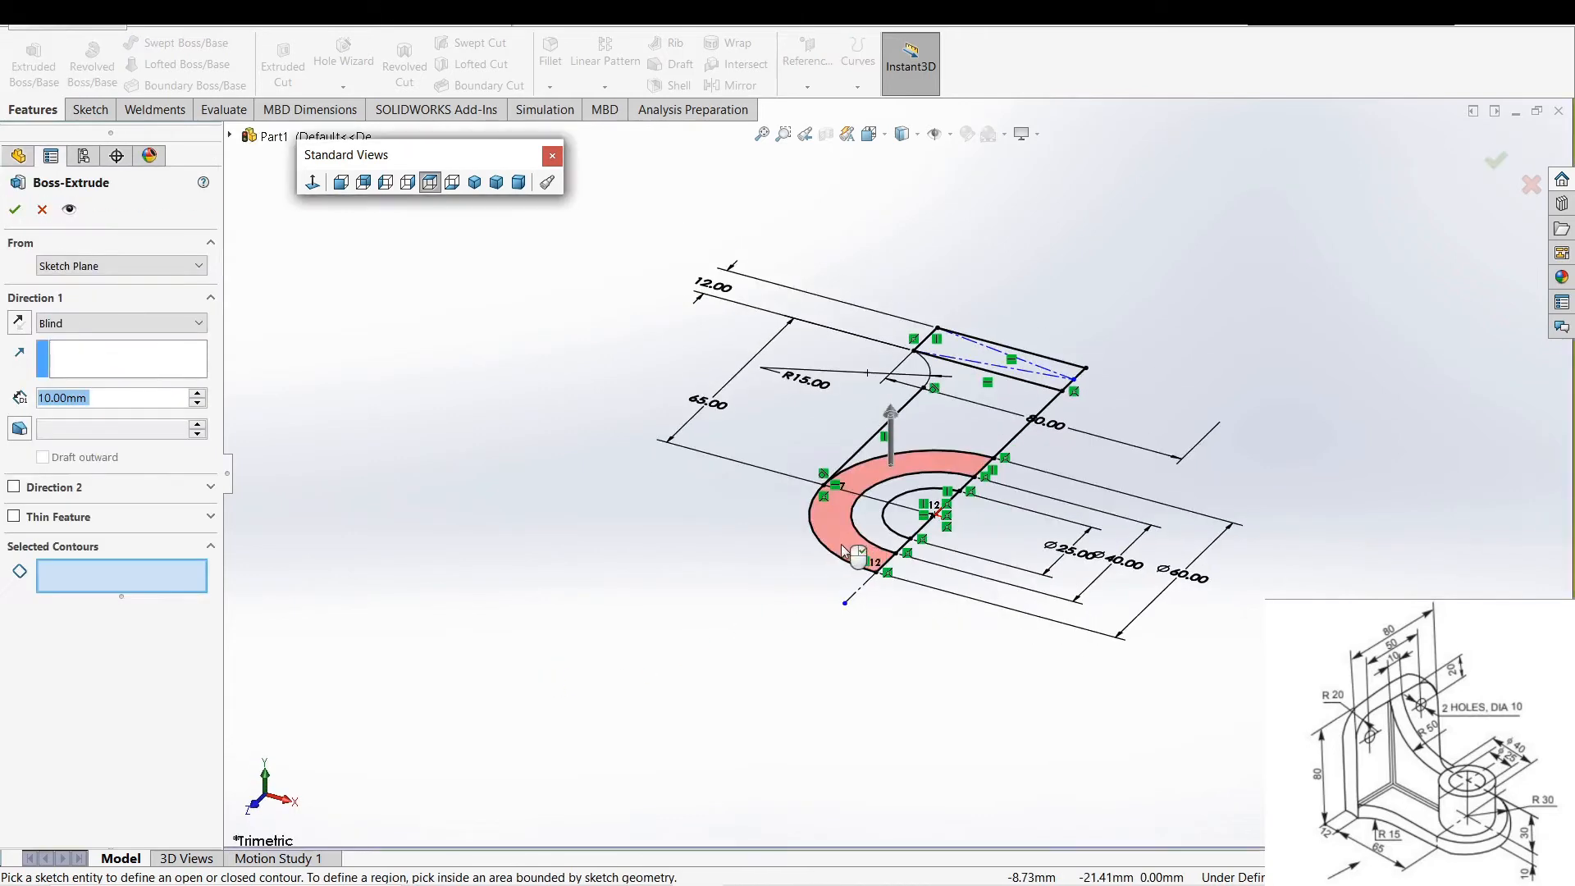
left_click(853, 558)
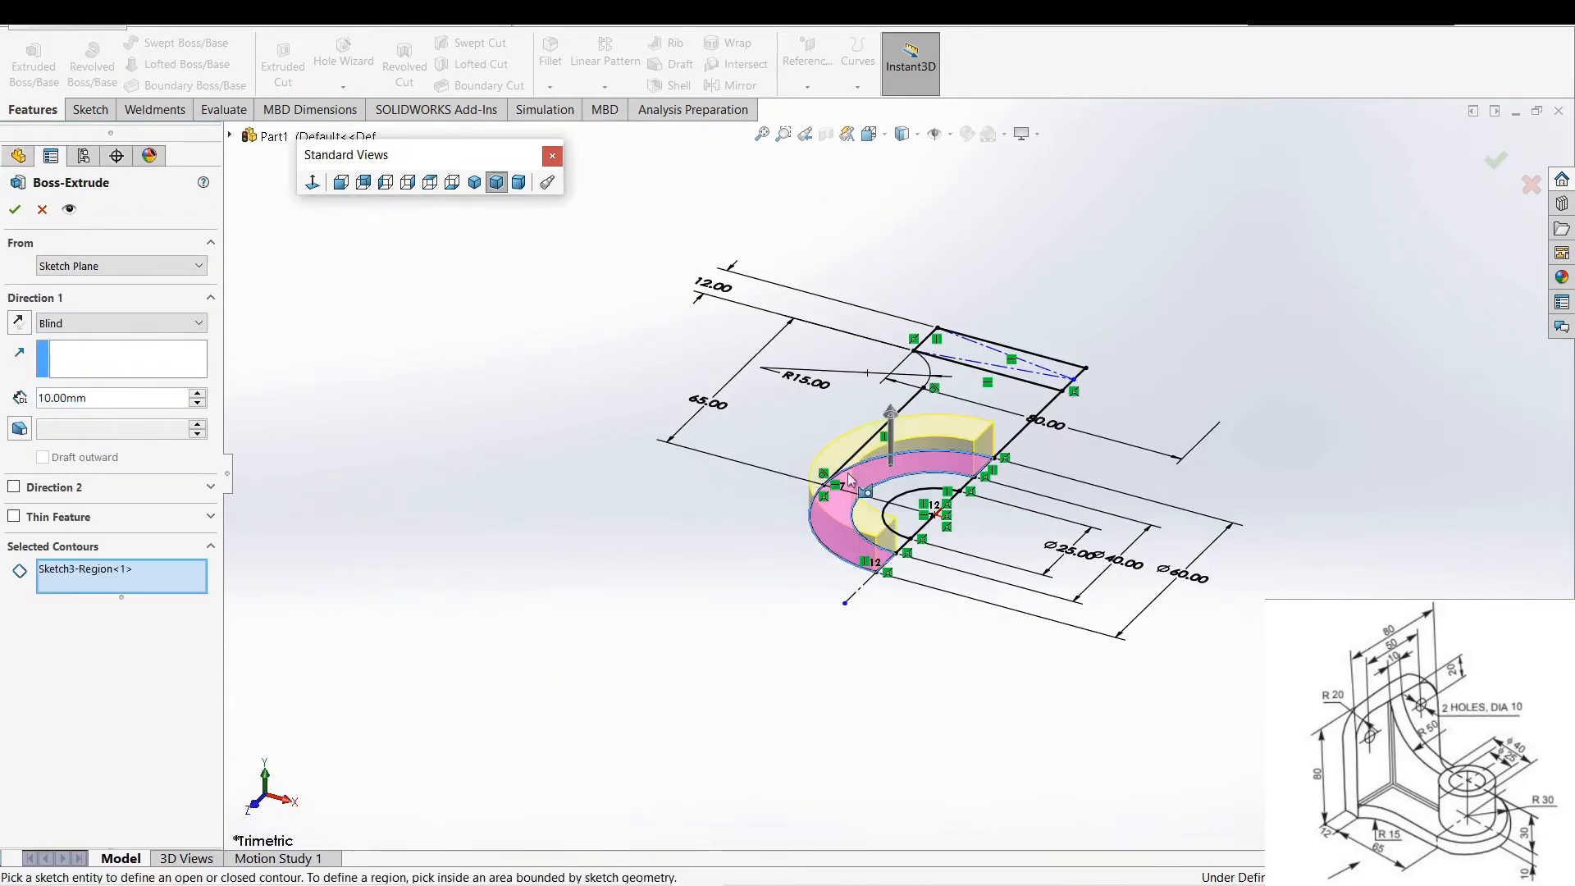
left_click(973, 416)
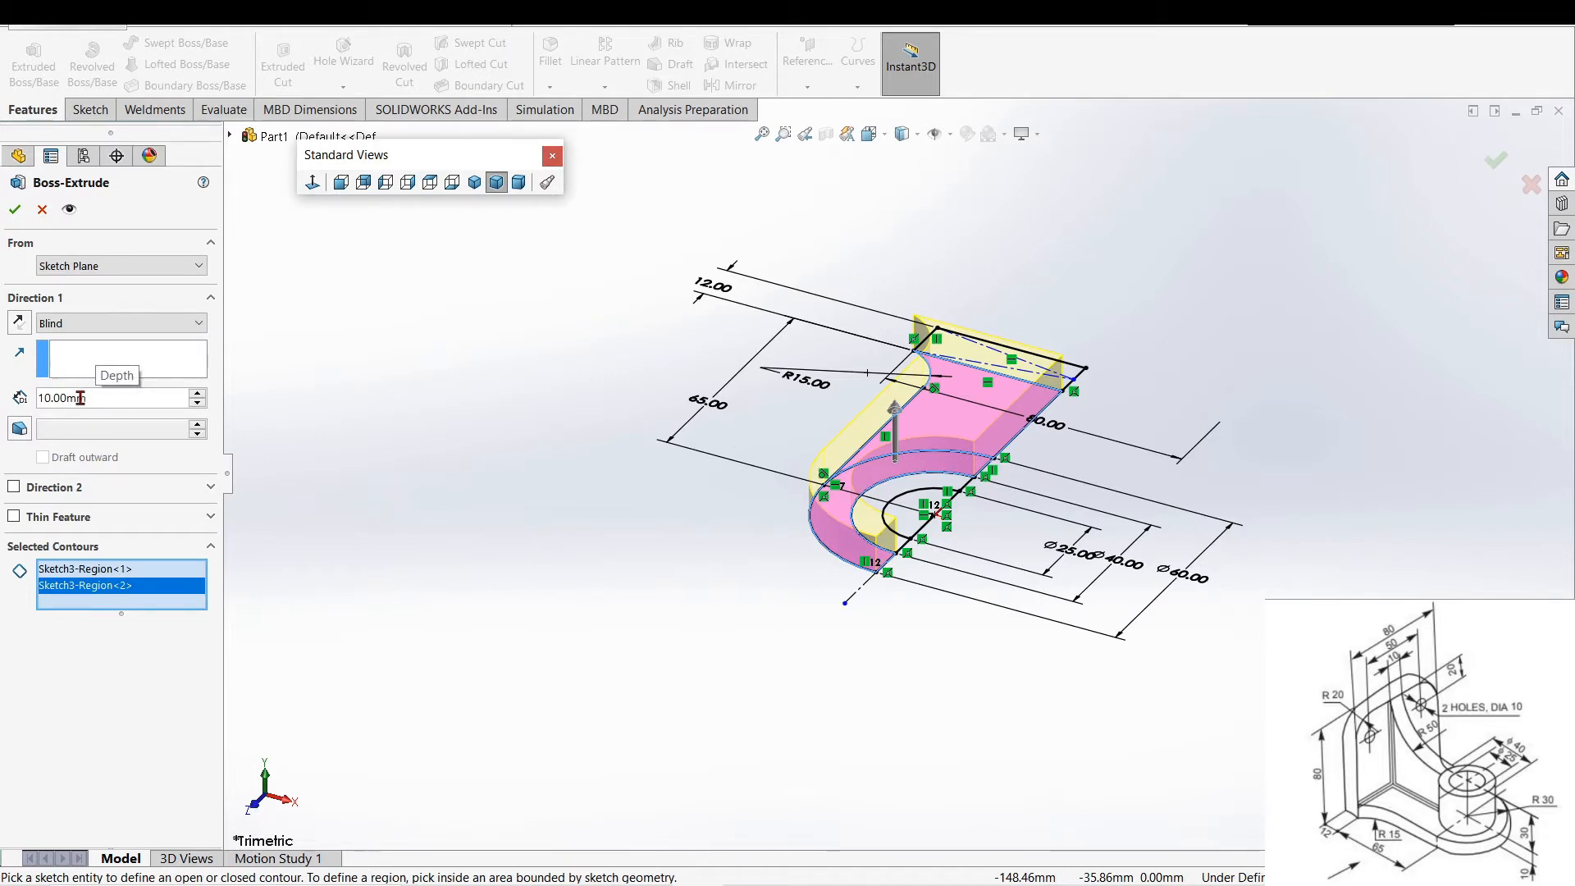
left_click(14, 209)
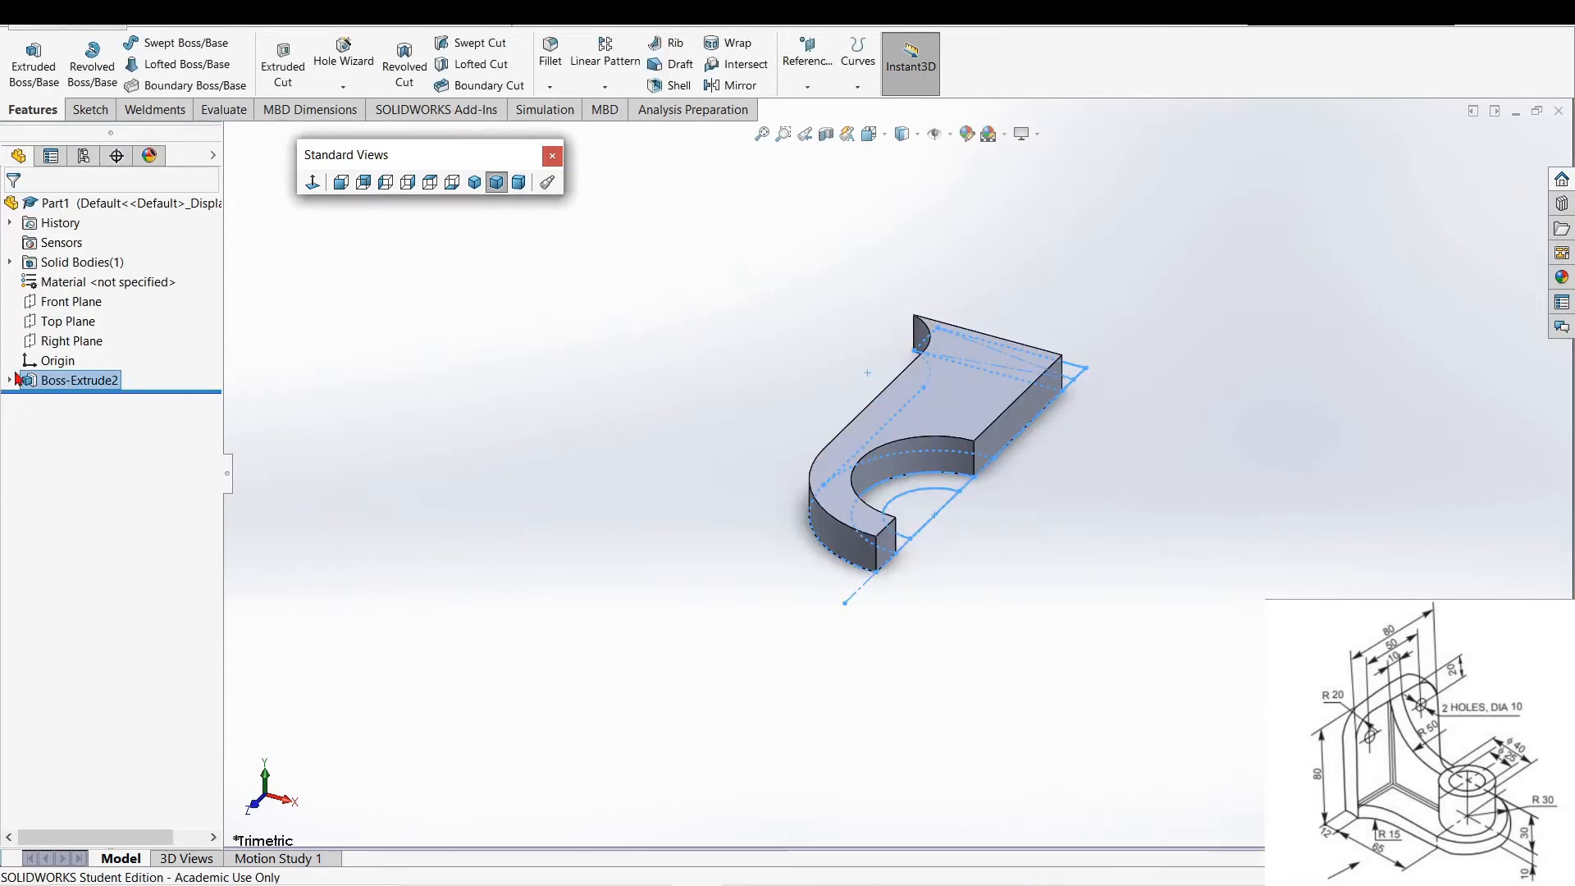
- Reuse the base sketch to extrude the half-ring between the 25 and 40 mm circles 40 mm, merged with the base
left_click(10, 381)
left_click(86, 400)
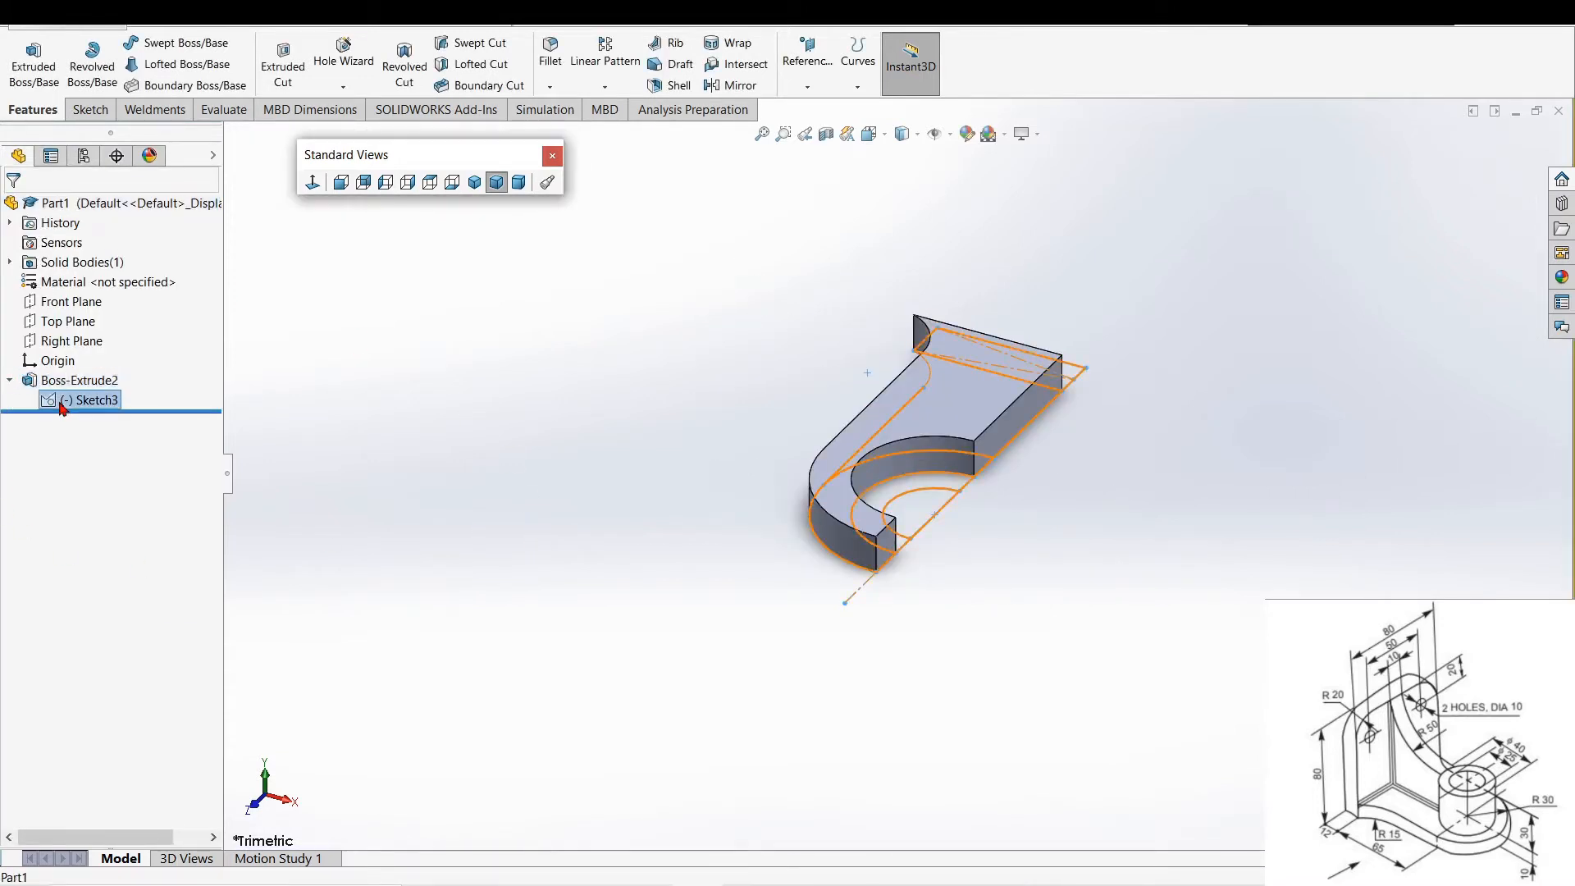
key("ctrl+8")
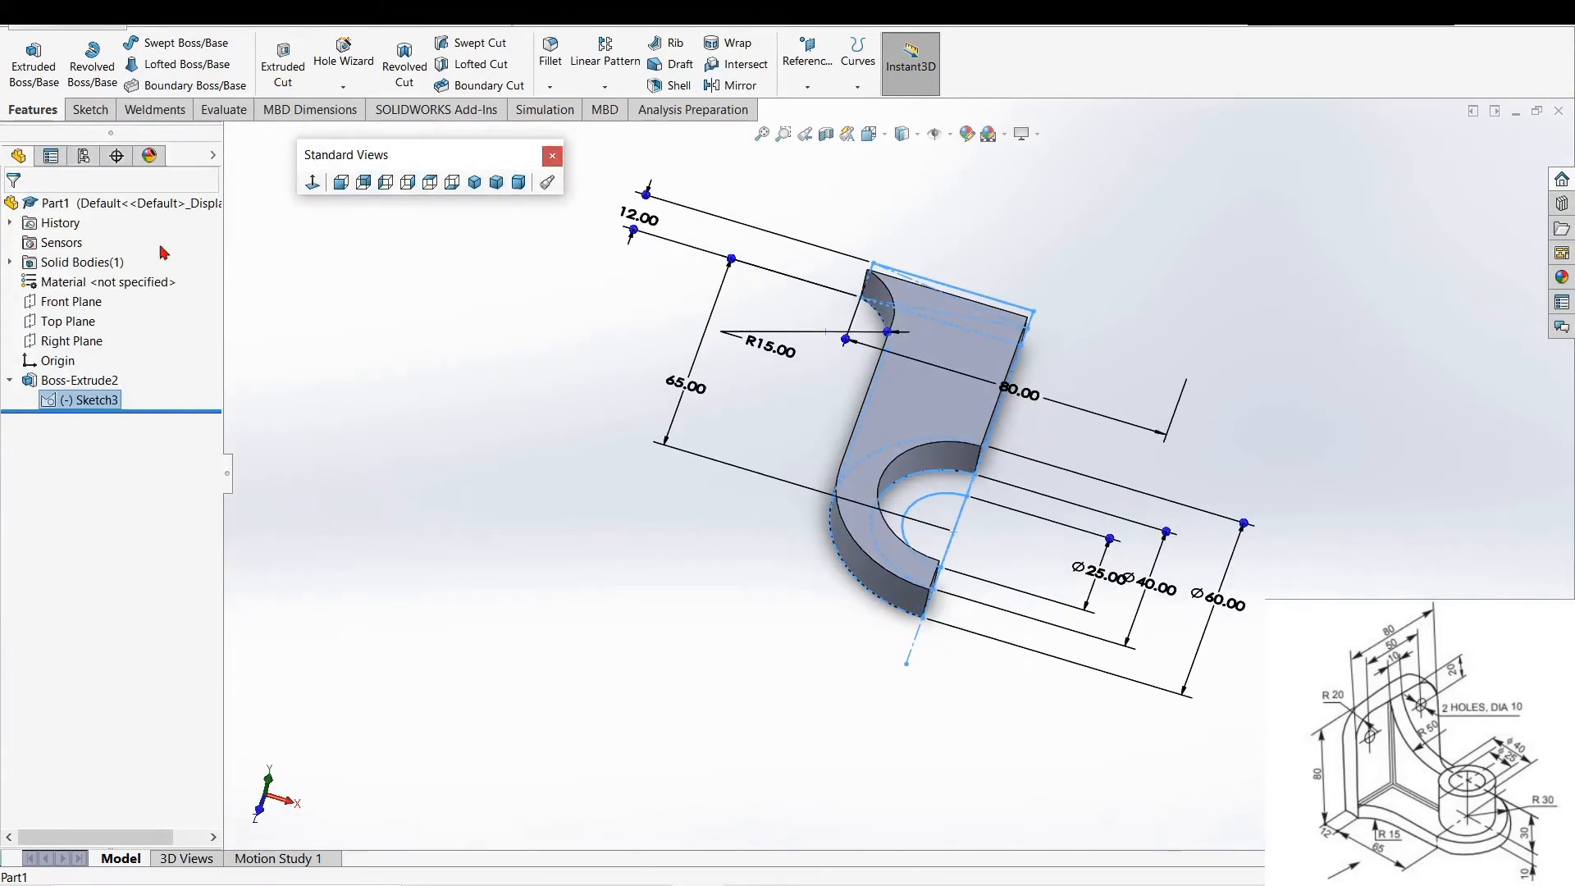
left_click(41, 69)
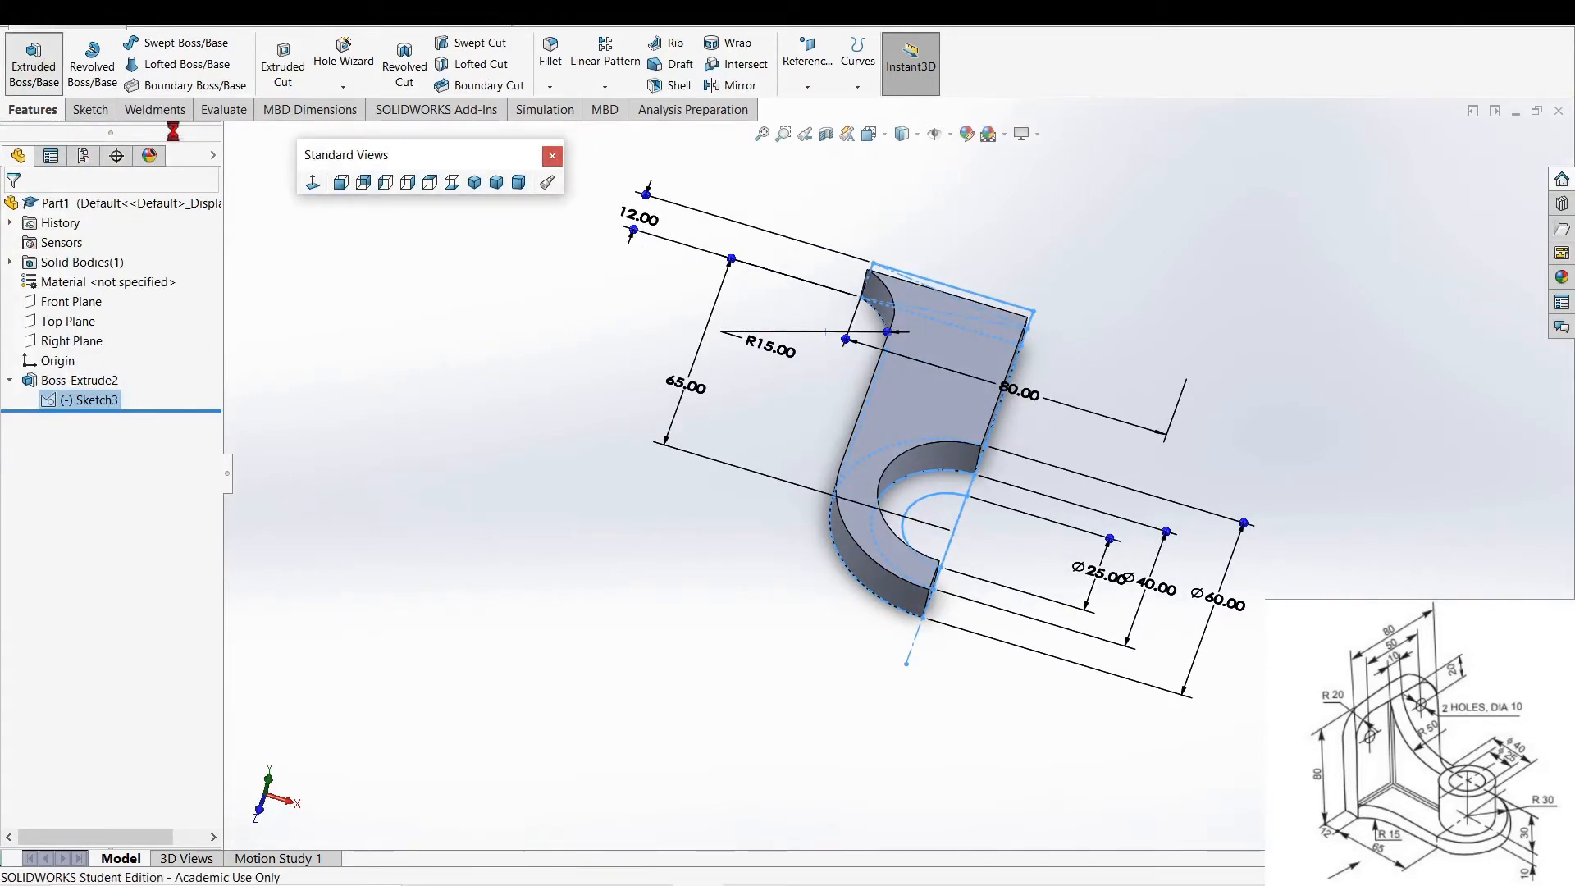
left_click(906, 509)
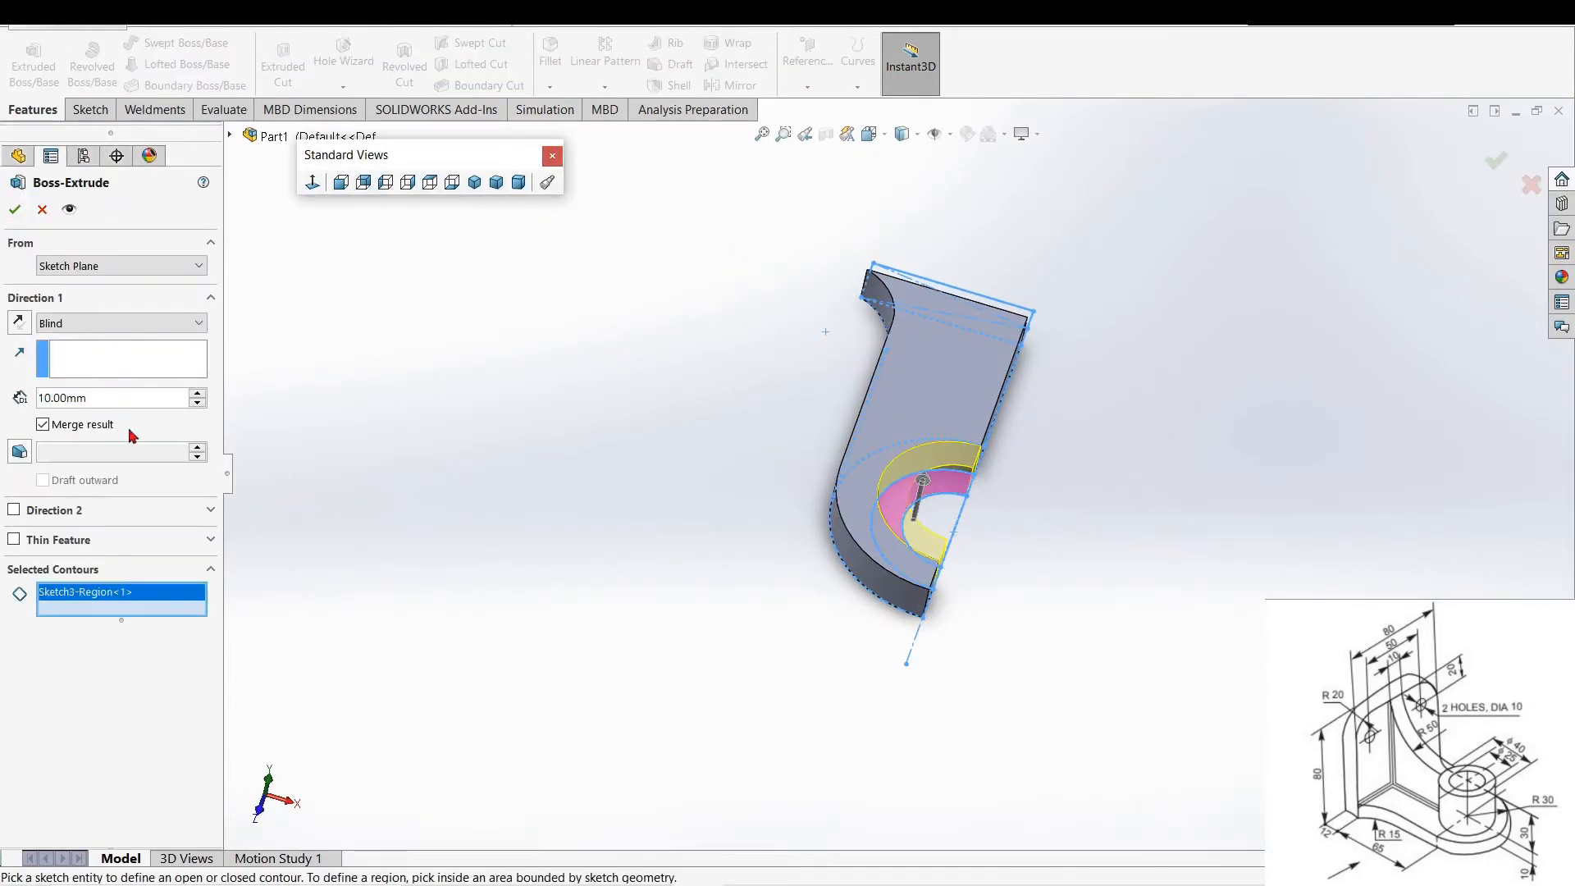
double_click(106, 397)
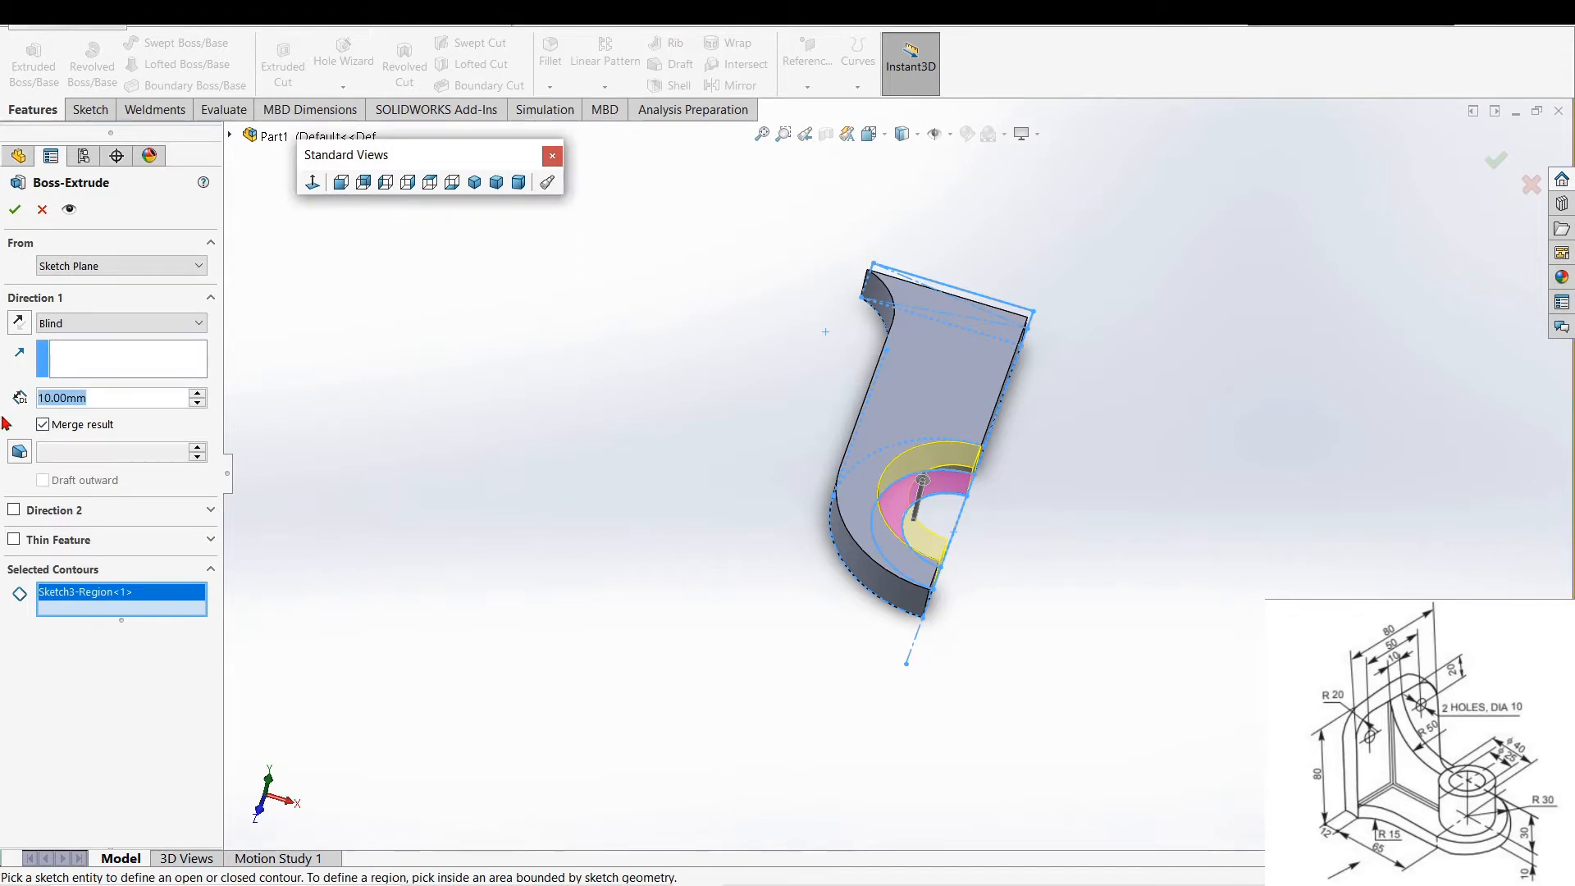
type("40")
key("Return")
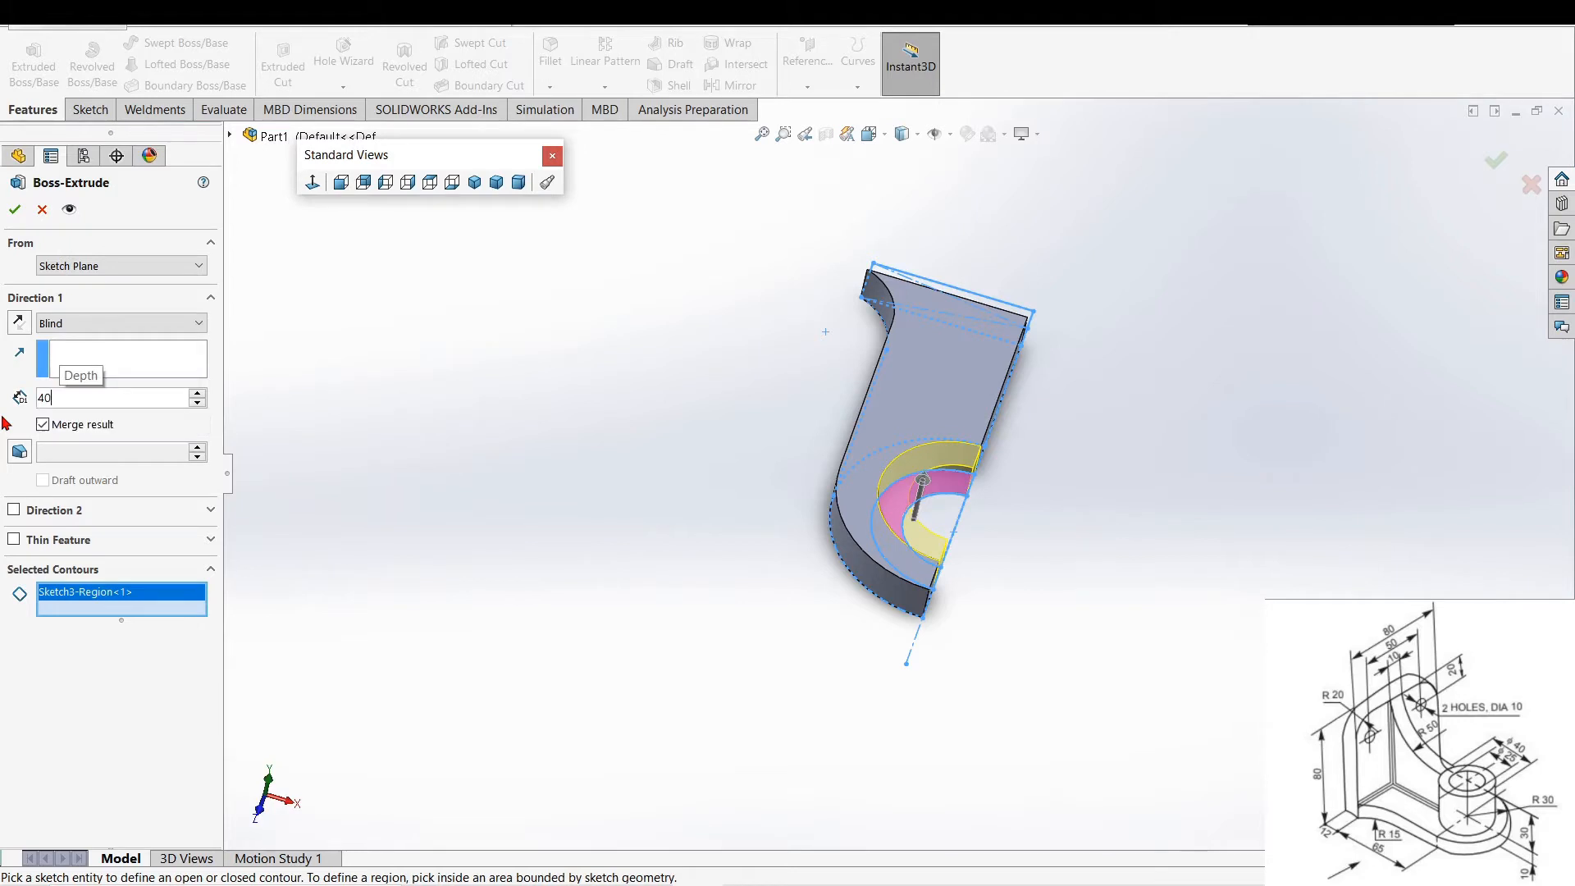
left_click(16, 210)
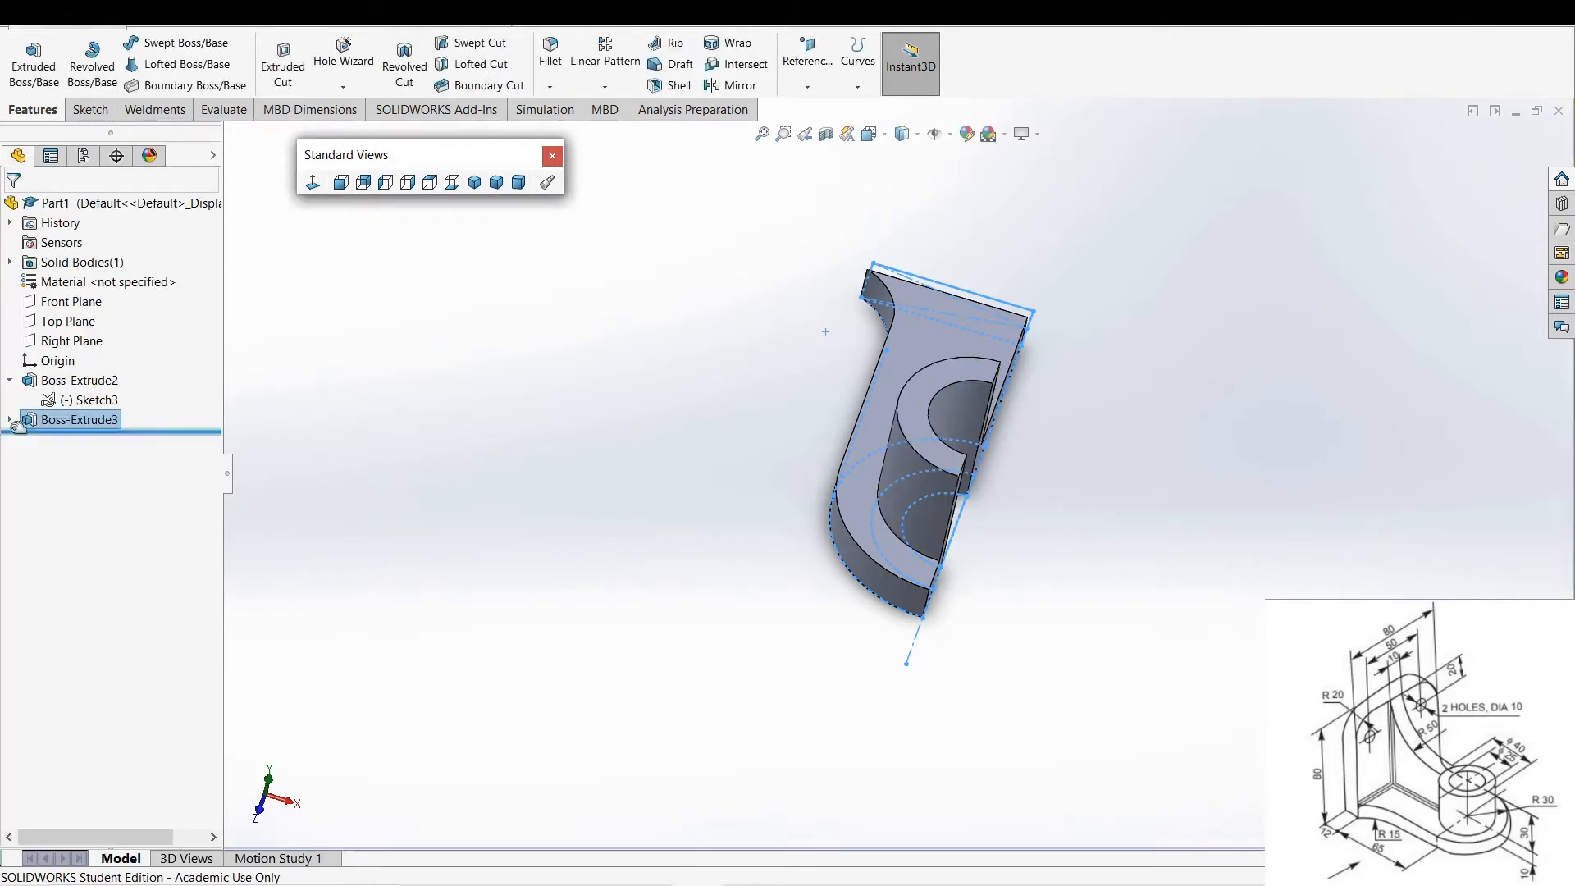
- Reuse the base sketch to extrude the back plate's rectangular region 80 mm, blind and merged with the existing body
left_click(10, 420)
left_click(63, 442)
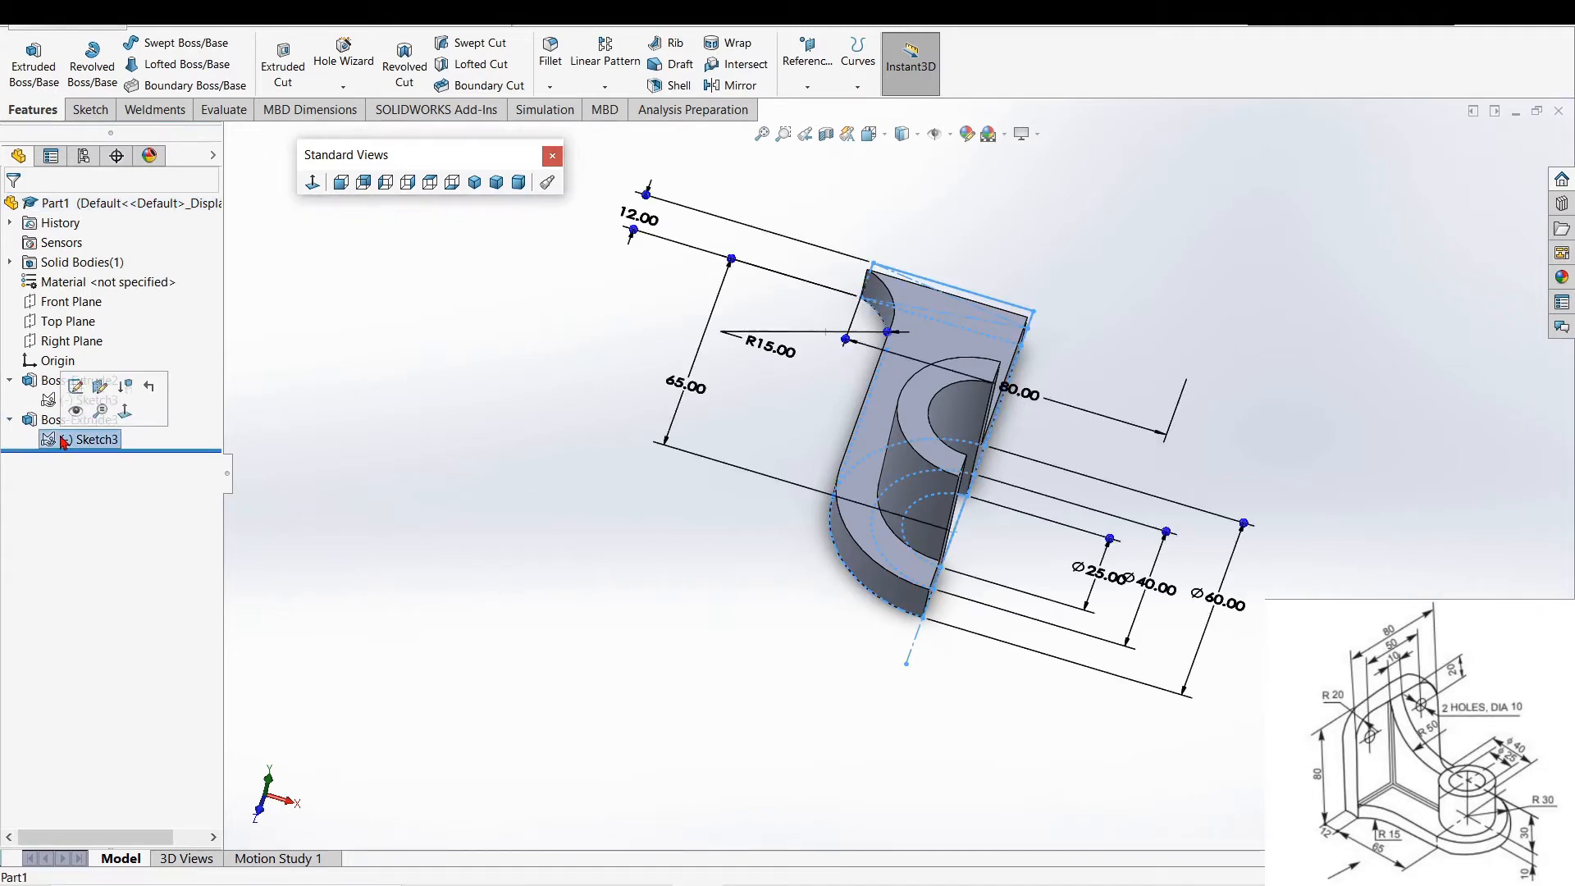
left_click(34, 66)
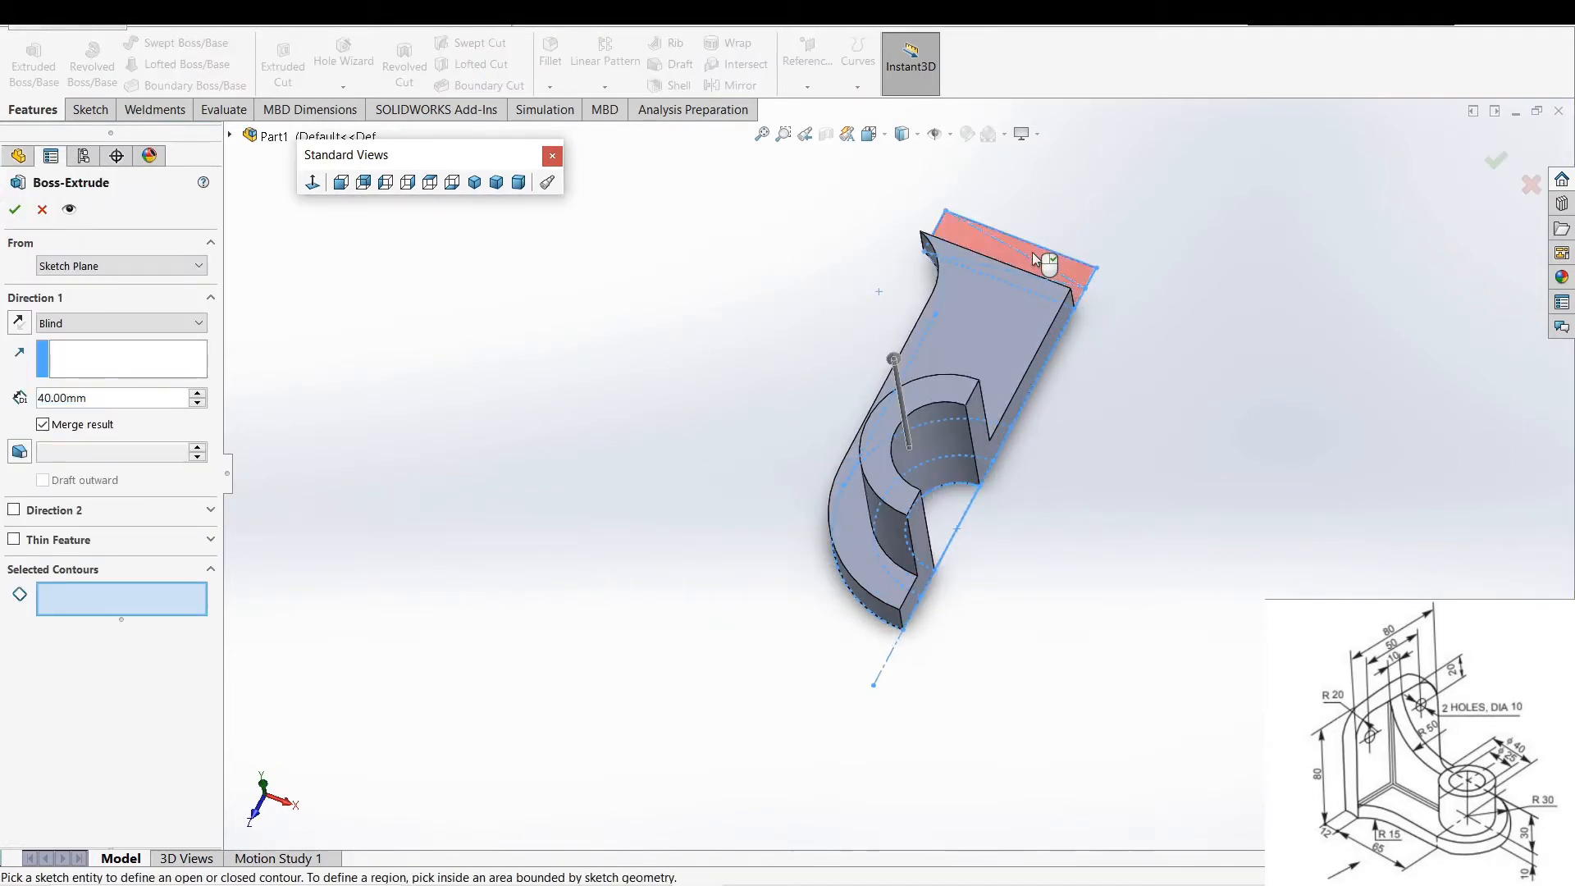
left_click(1035, 259)
left_click_drag(96, 397, 3, 402)
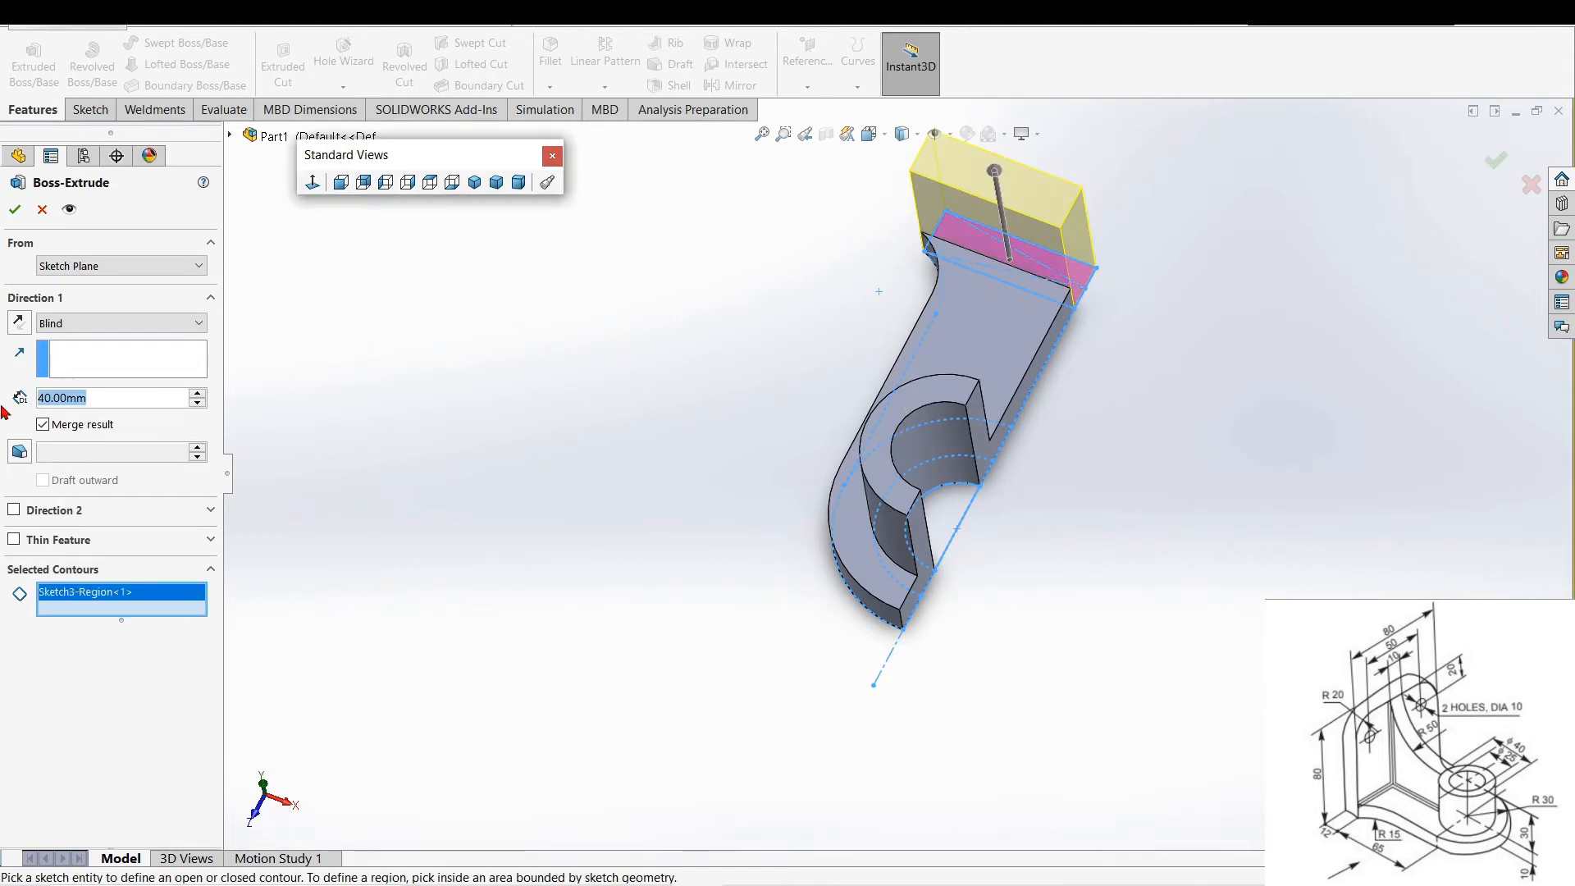
type("80")
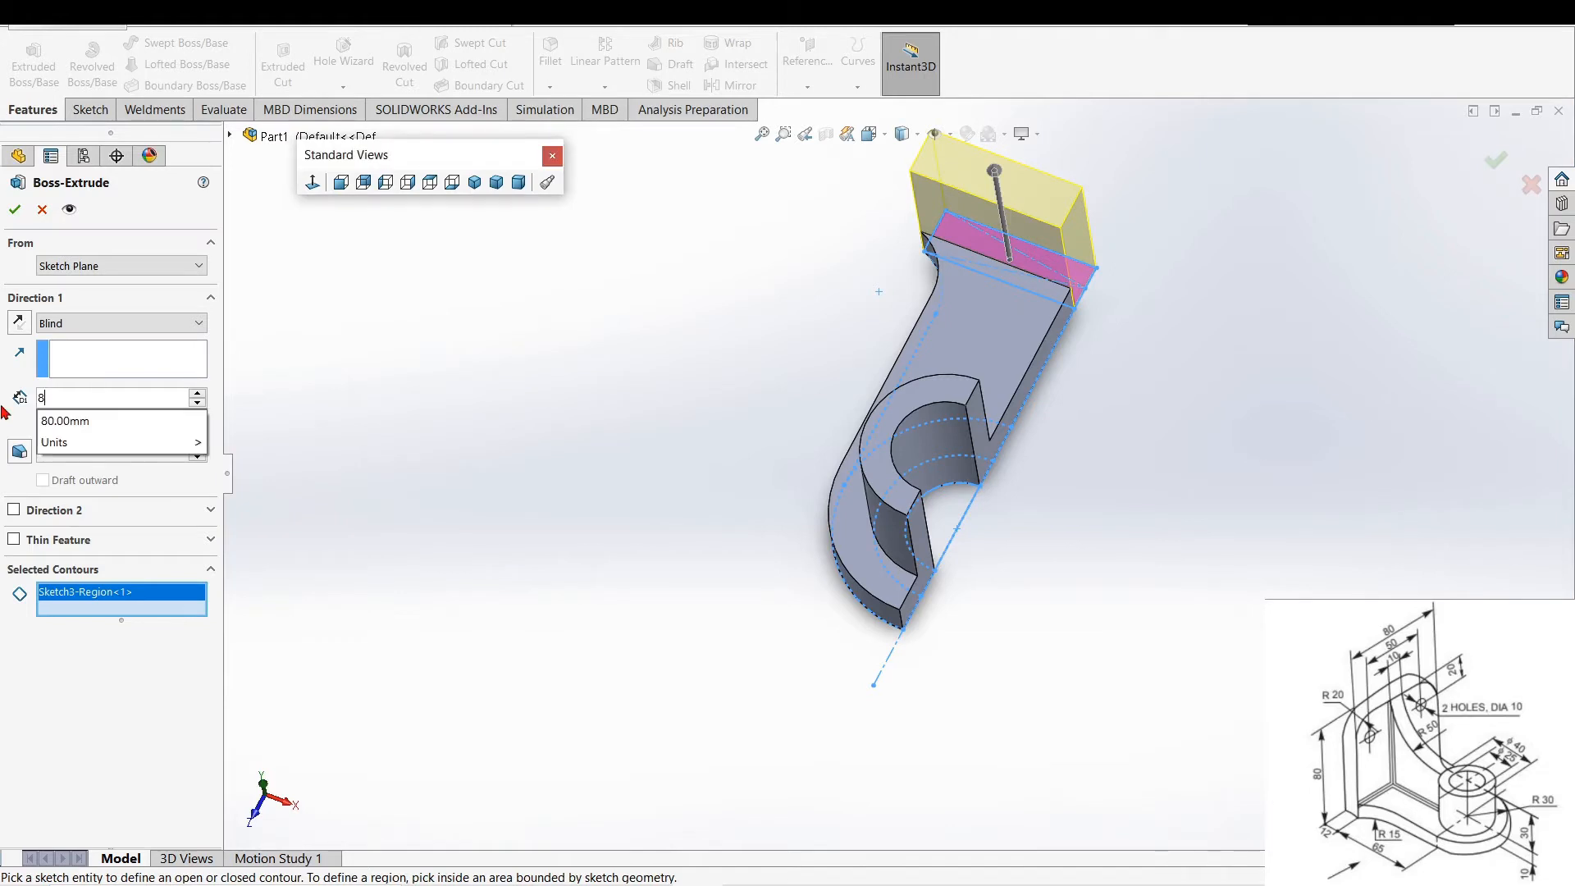
key("Return")
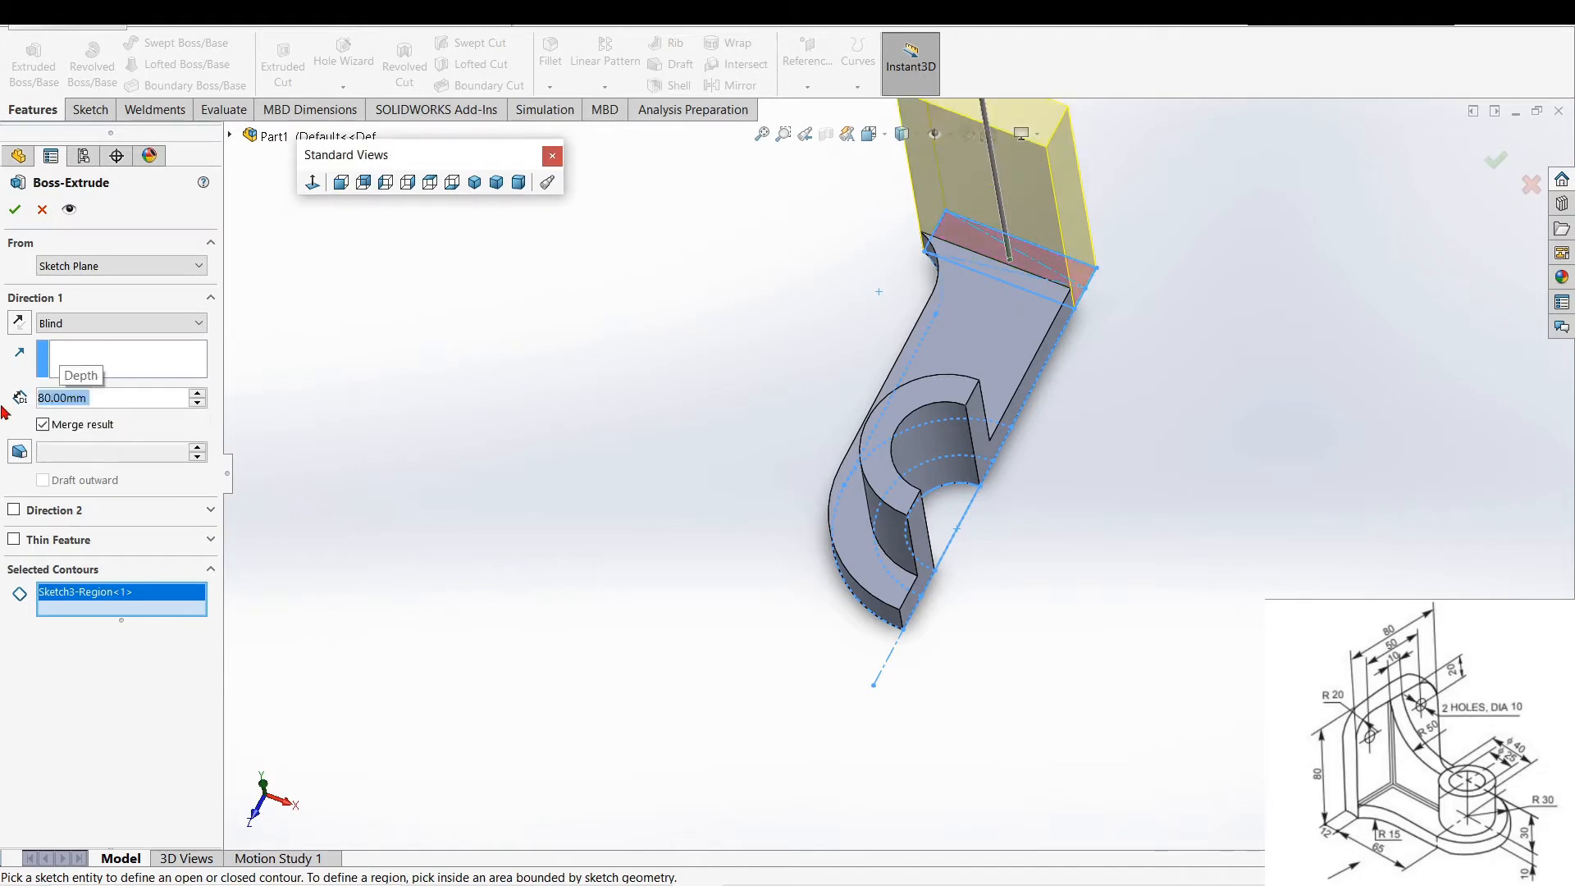
left_click(15, 211)
left_click(495, 182)
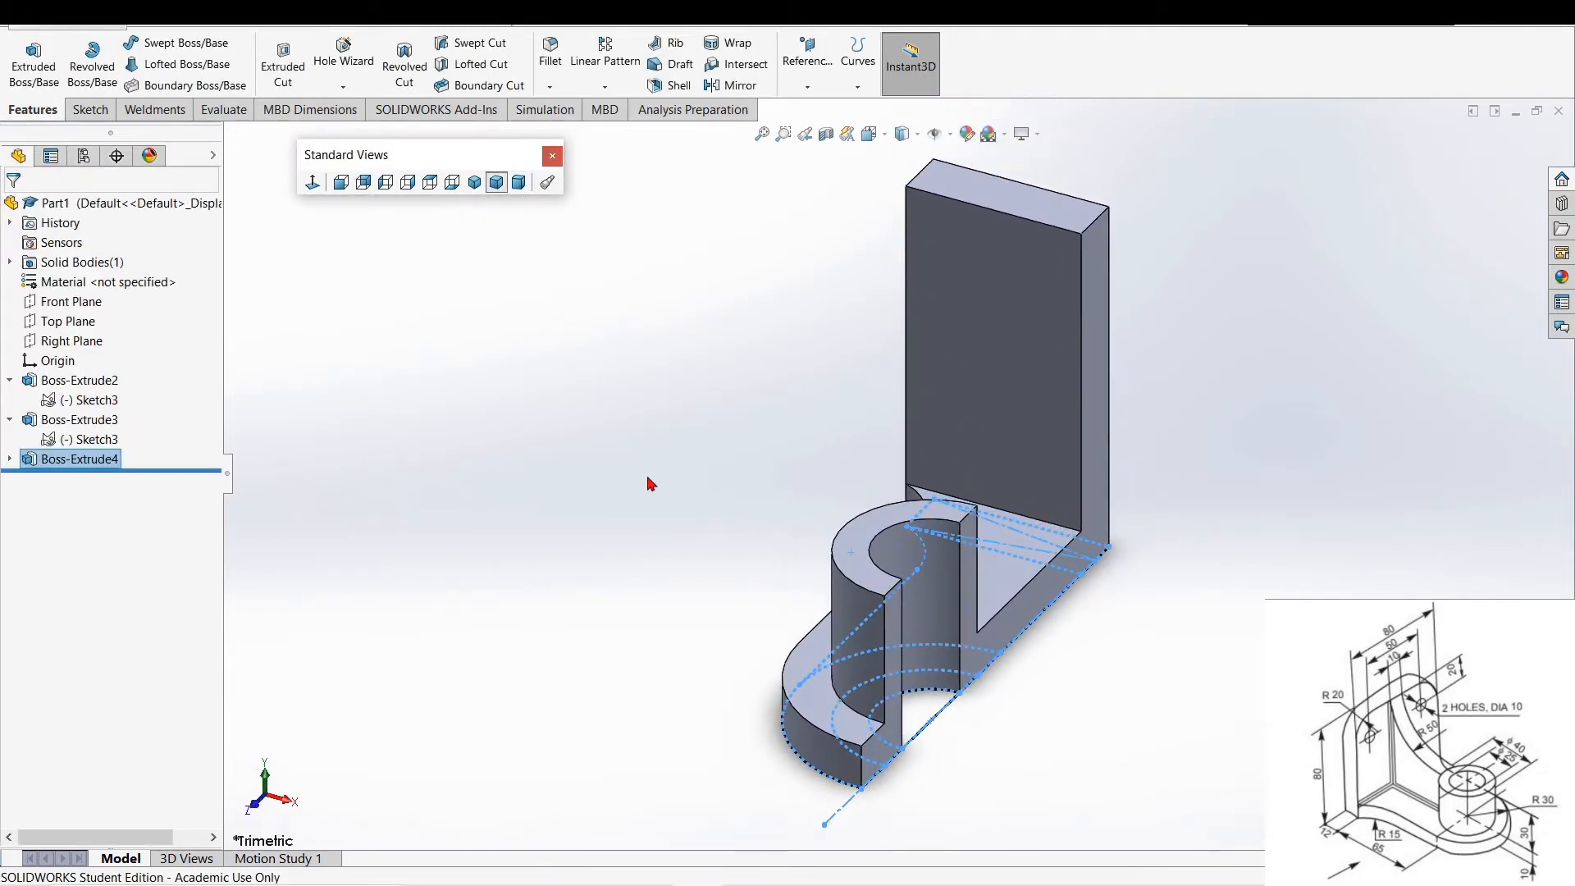
- Start a sketch on the upper face of the base web and view it face-on
left_click(583, 574)
middle_click_drag(583, 573, 862, 557)
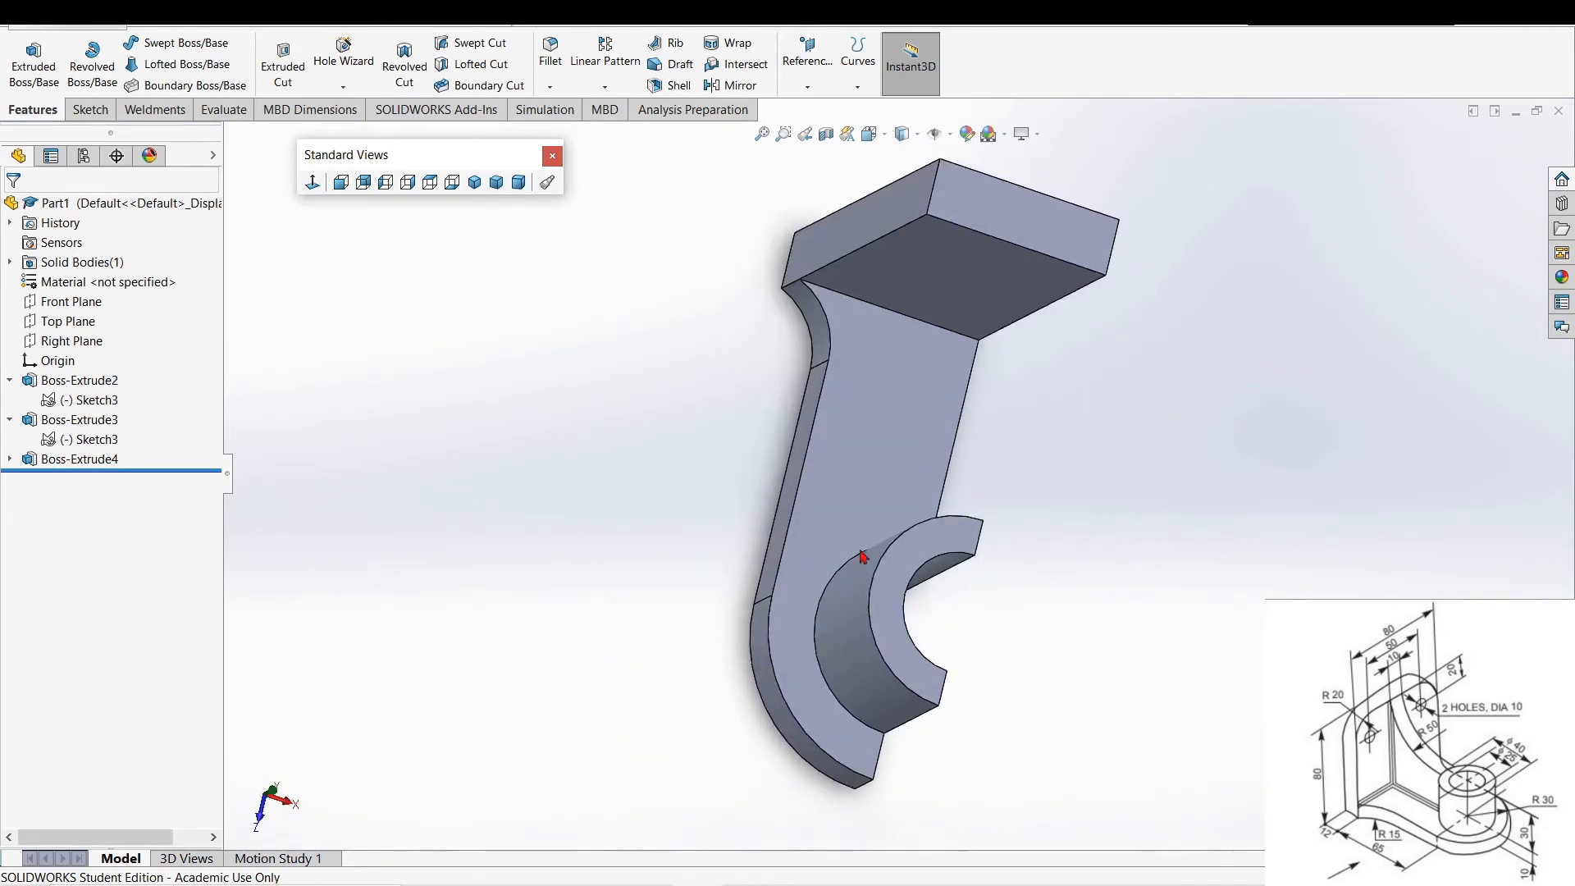
left_click(869, 413)
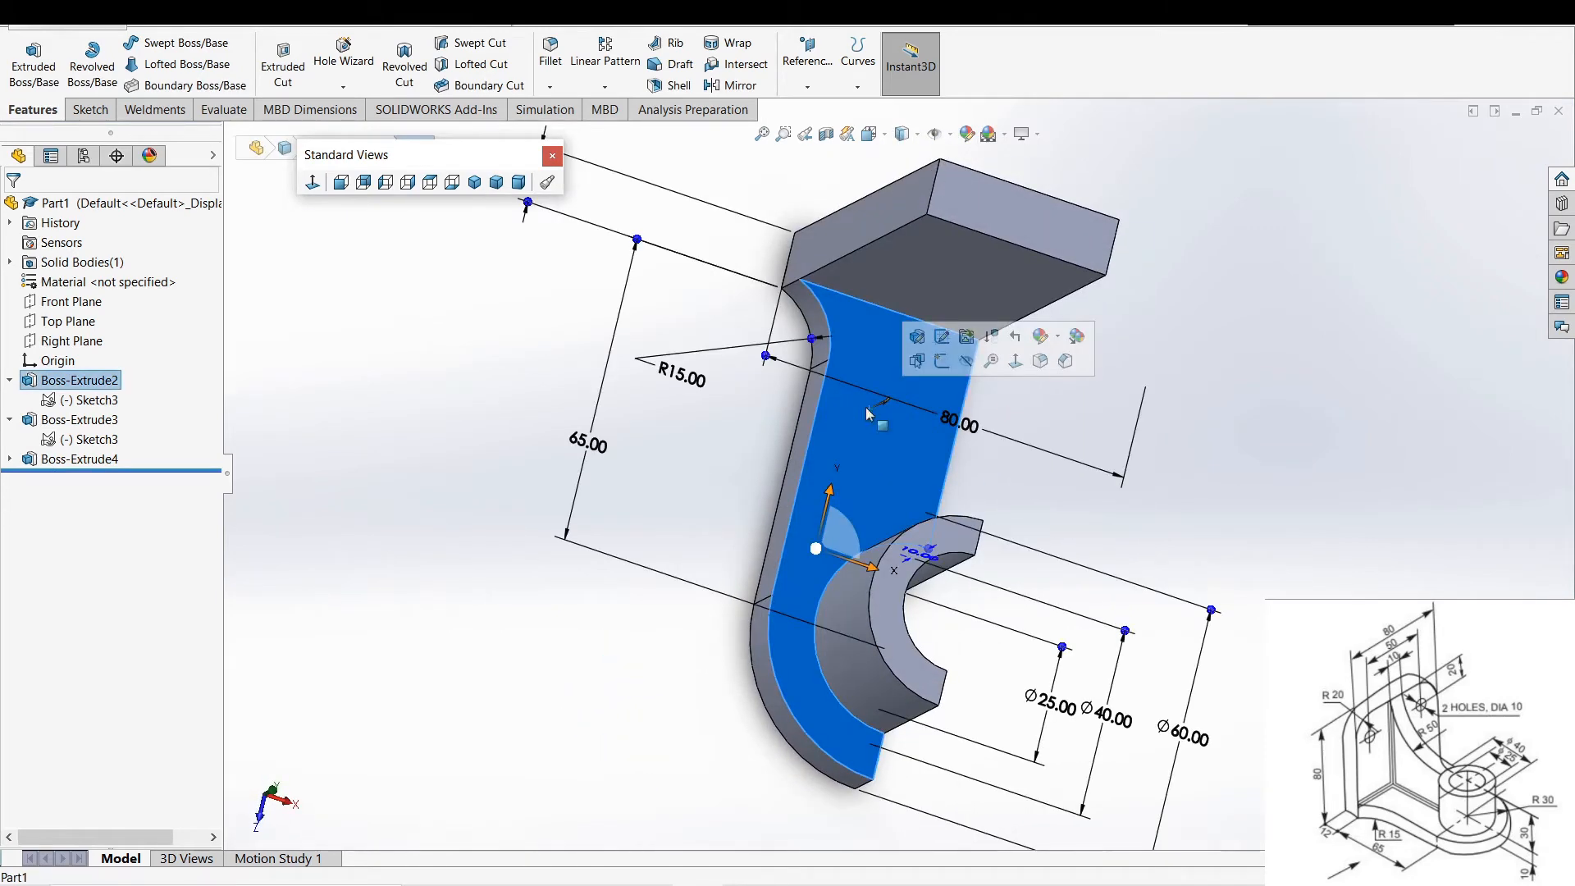
left_click(942, 338)
left_click(313, 182)
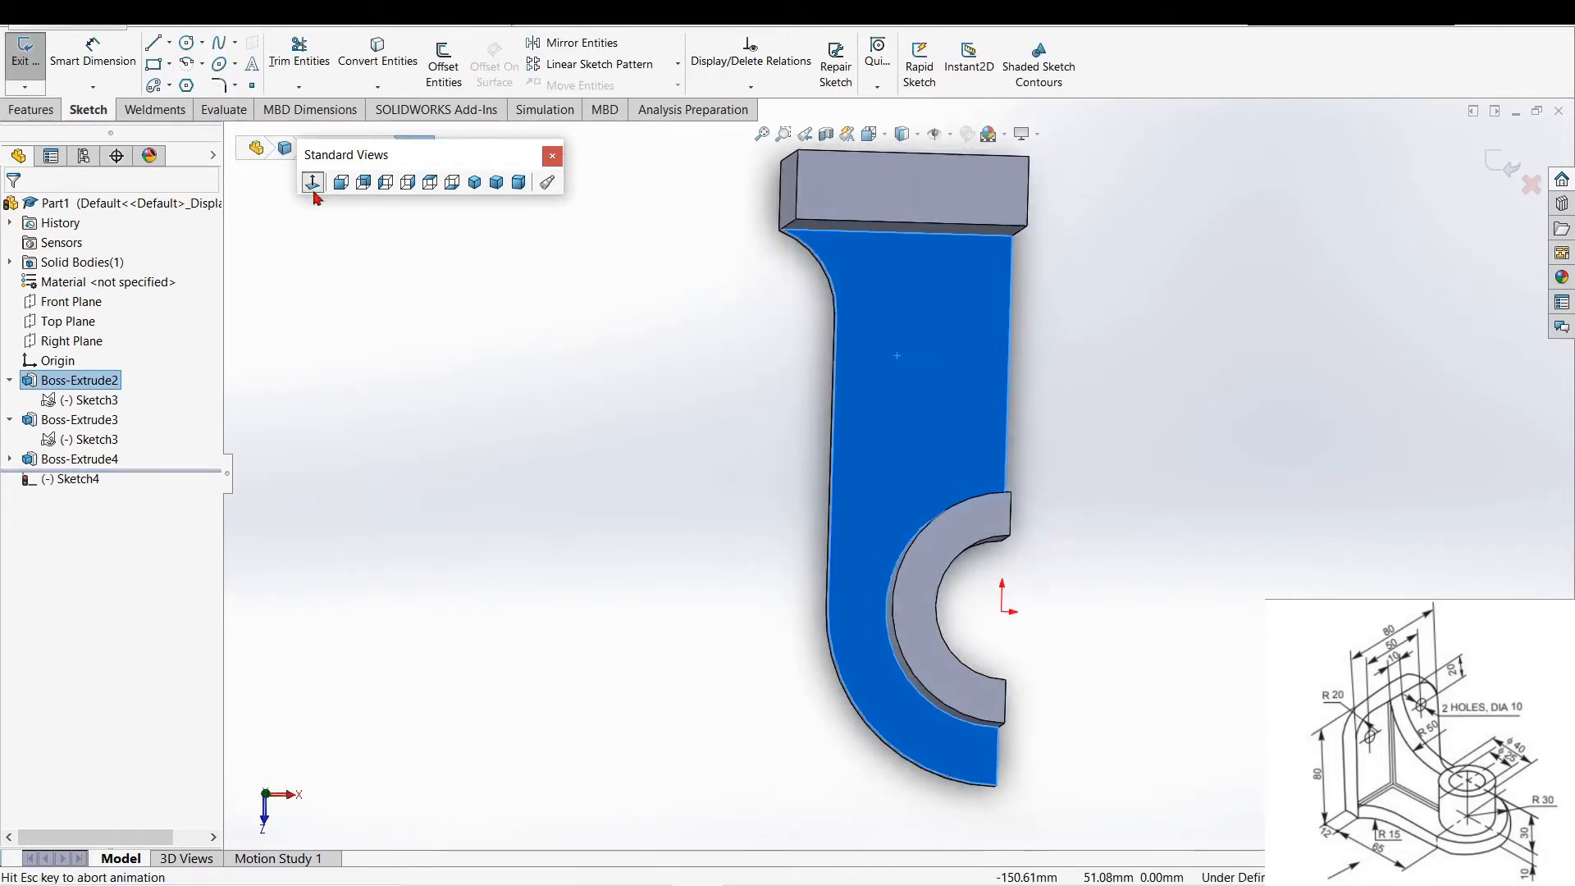
left_click(156, 66)
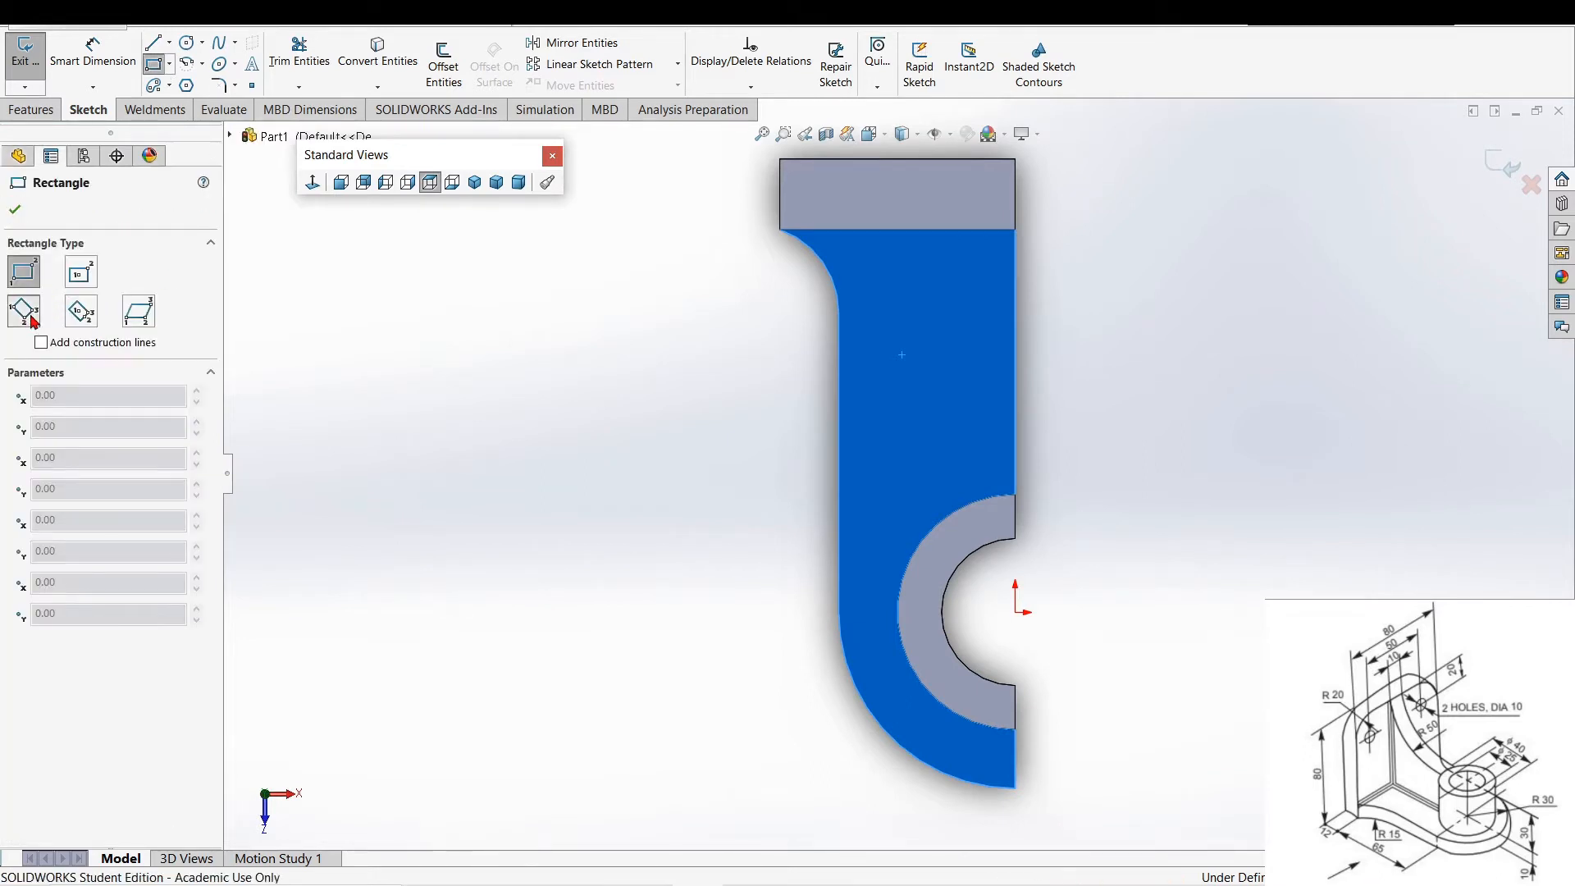
left_click(31, 319)
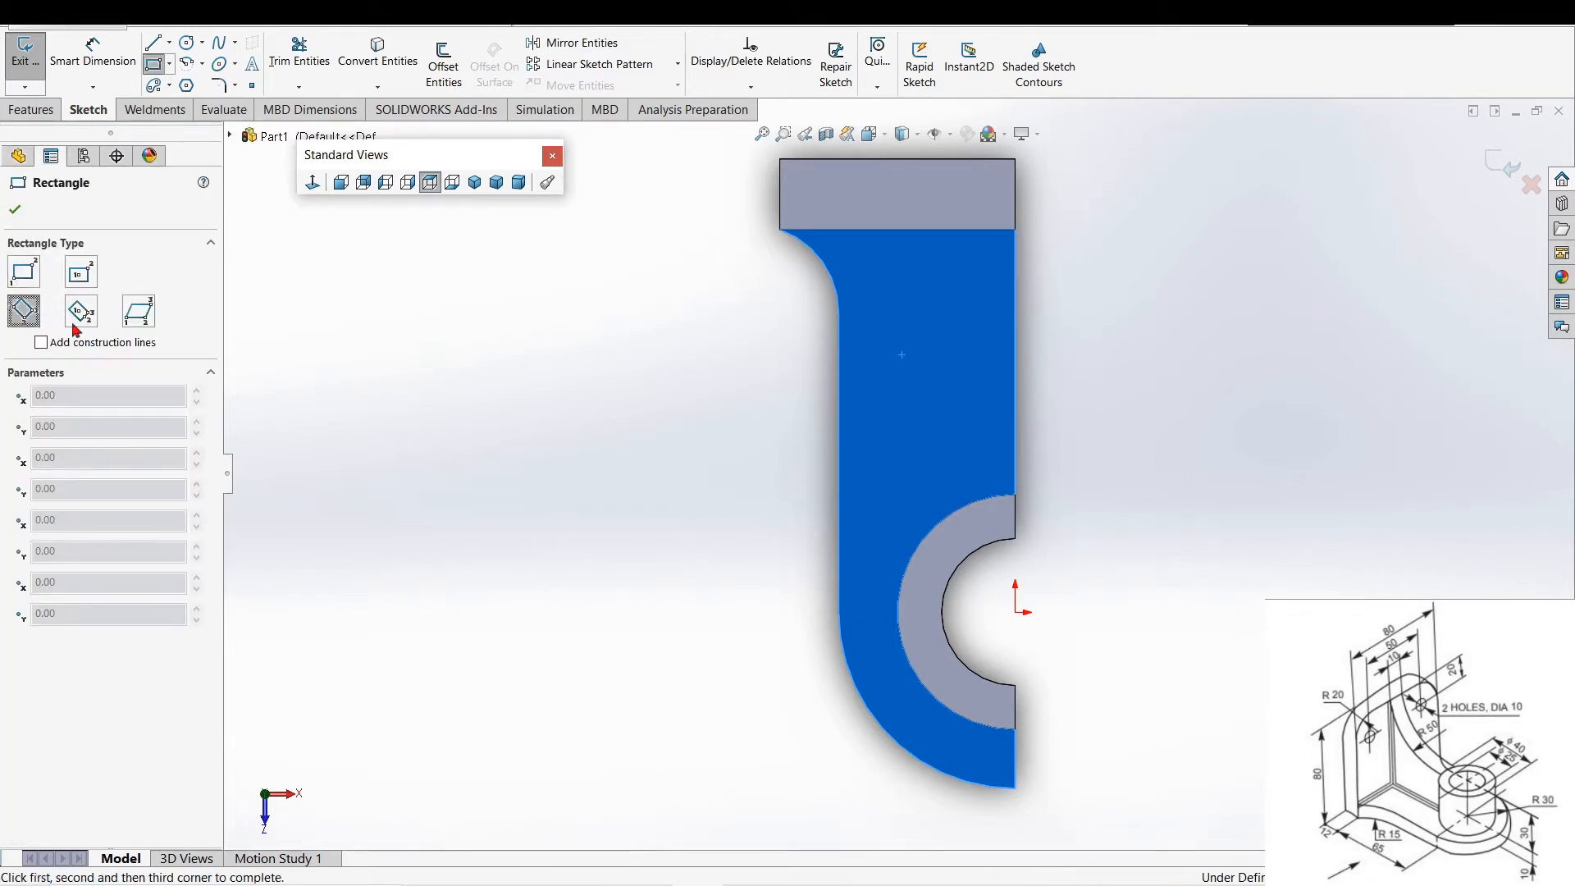
left_click(1016, 231)
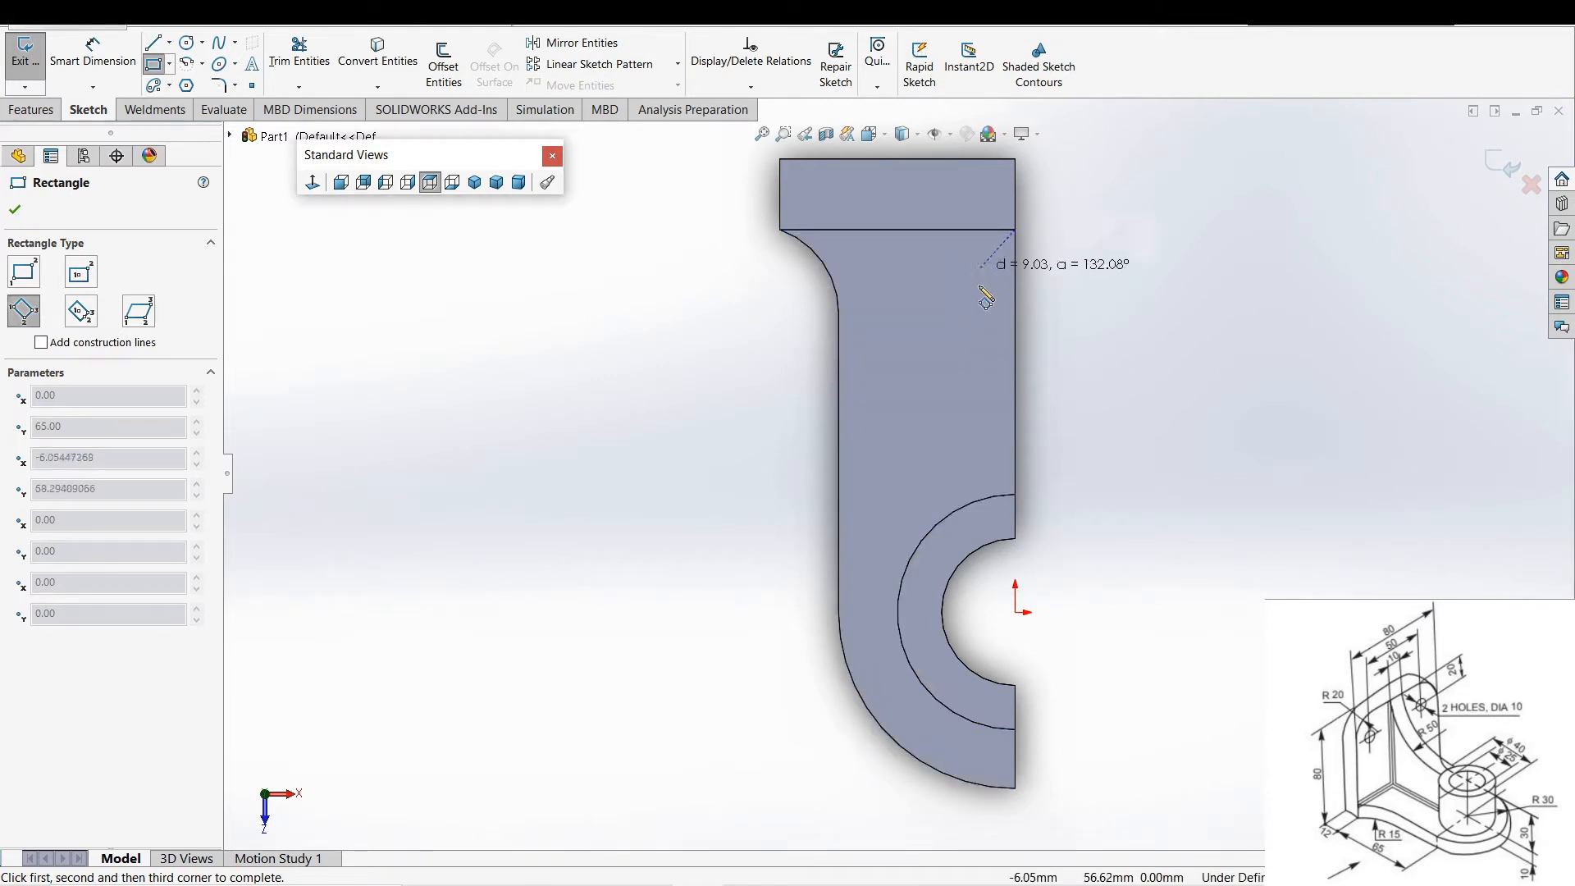
left_click(1017, 497)
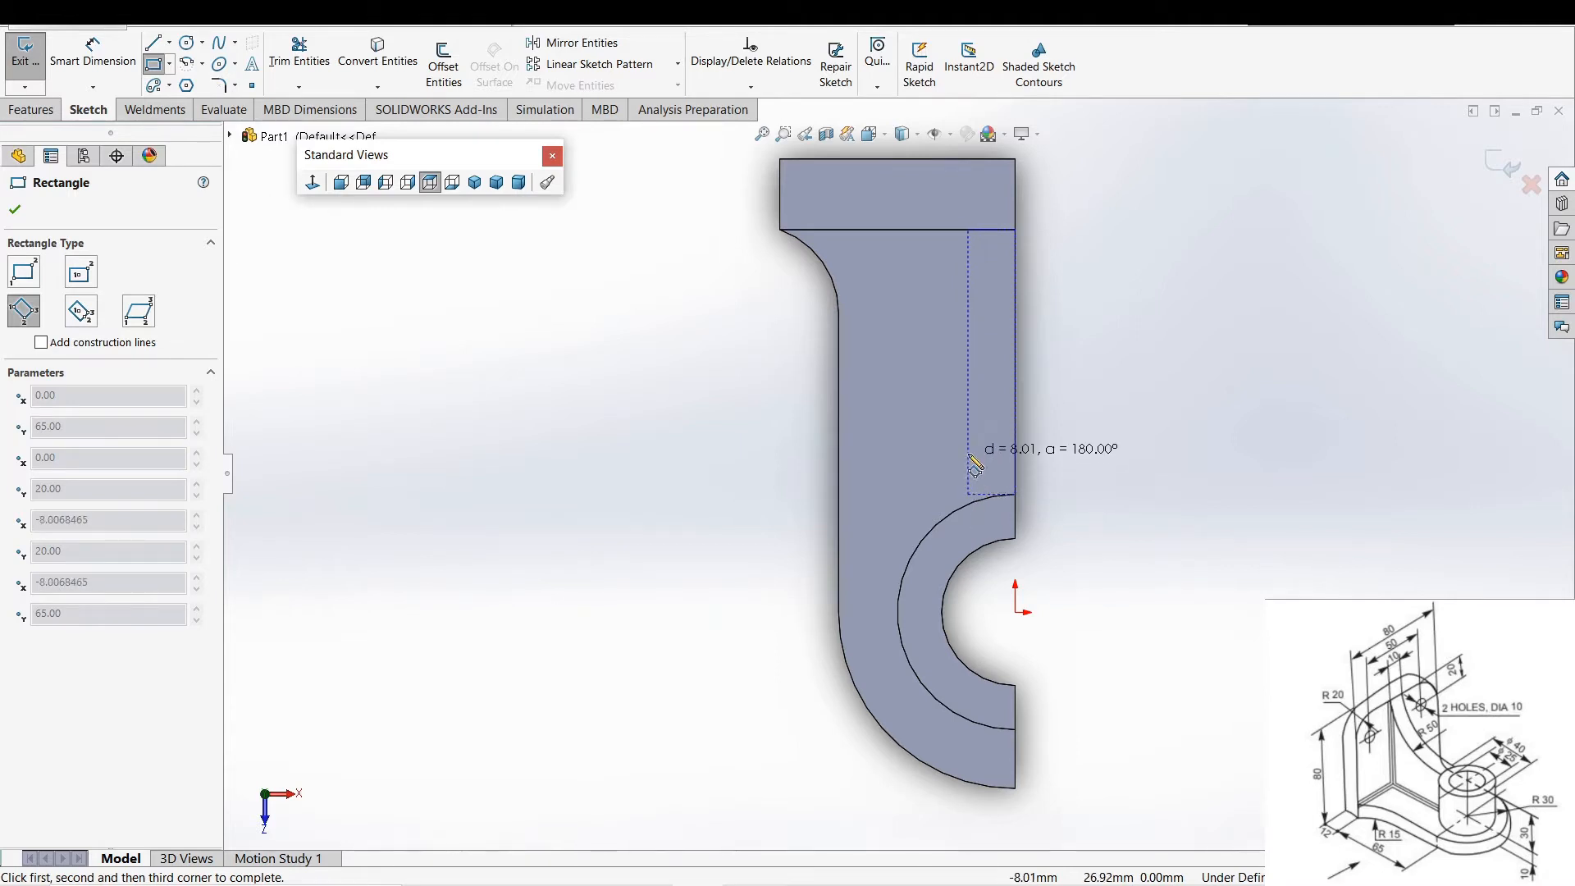
key("Escape")
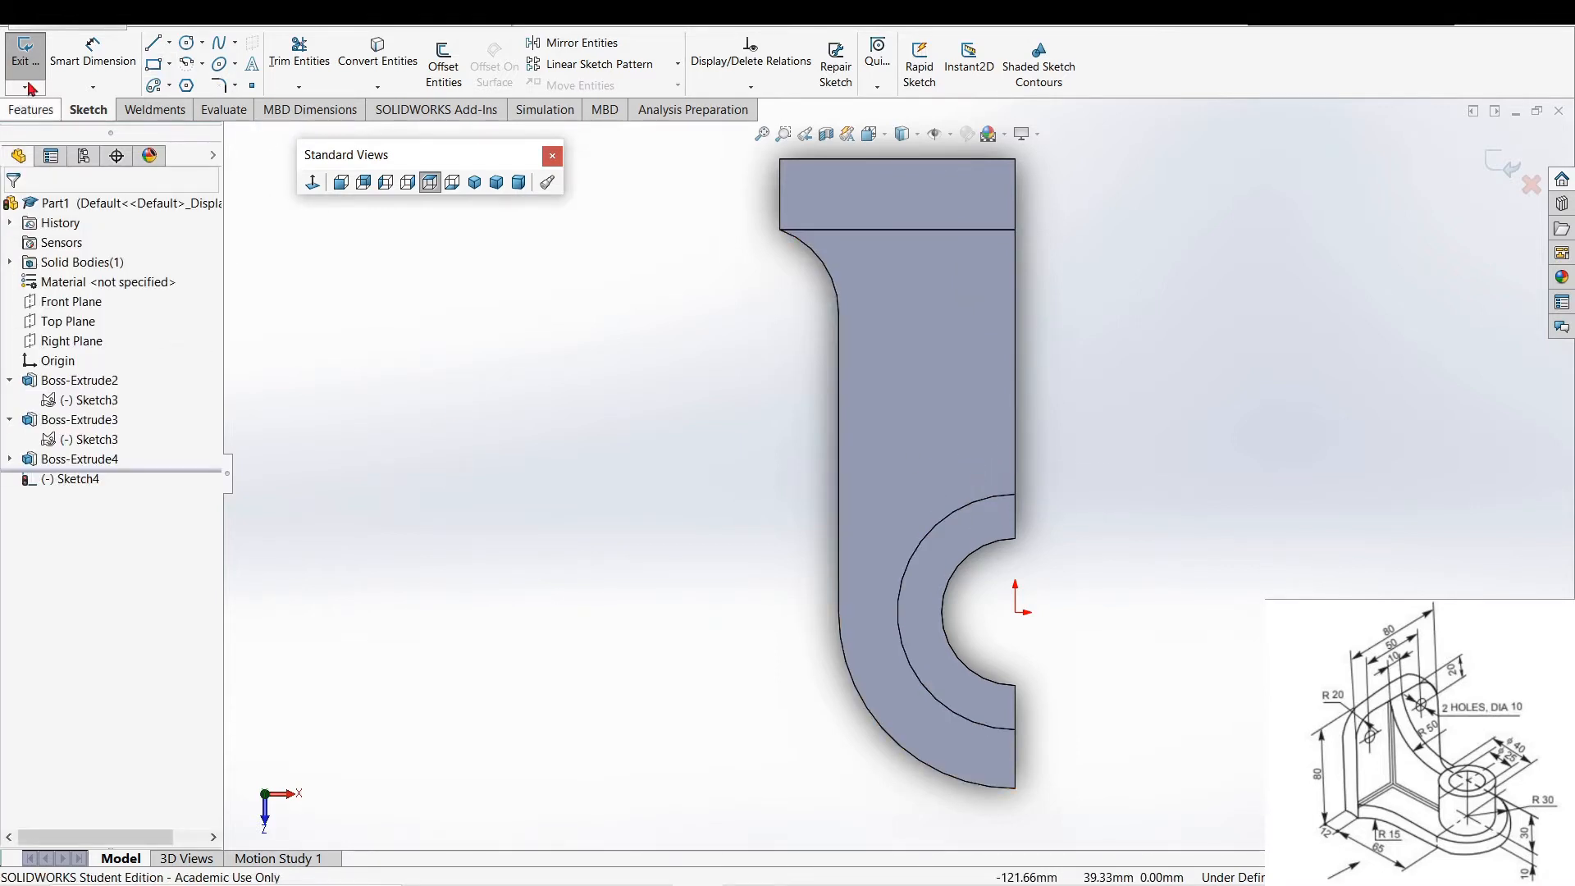
- Sketch a closed four-line rib profile about 6 mm wide and 45 mm long along the symmetry edge, from back plate to boss
left_click(153, 43)
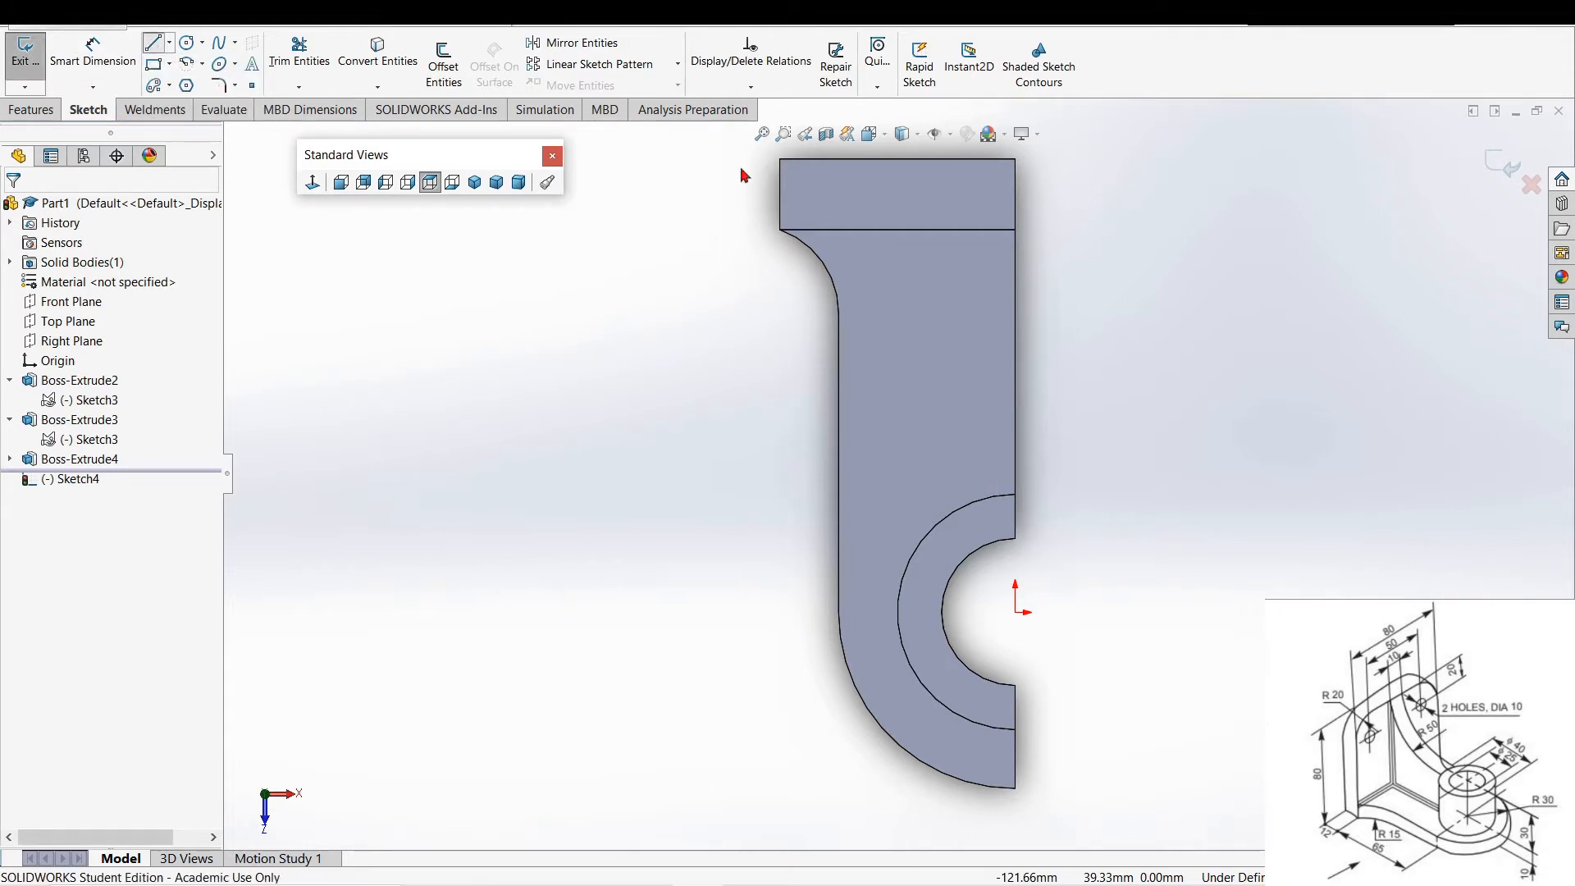
left_click(1015, 230)
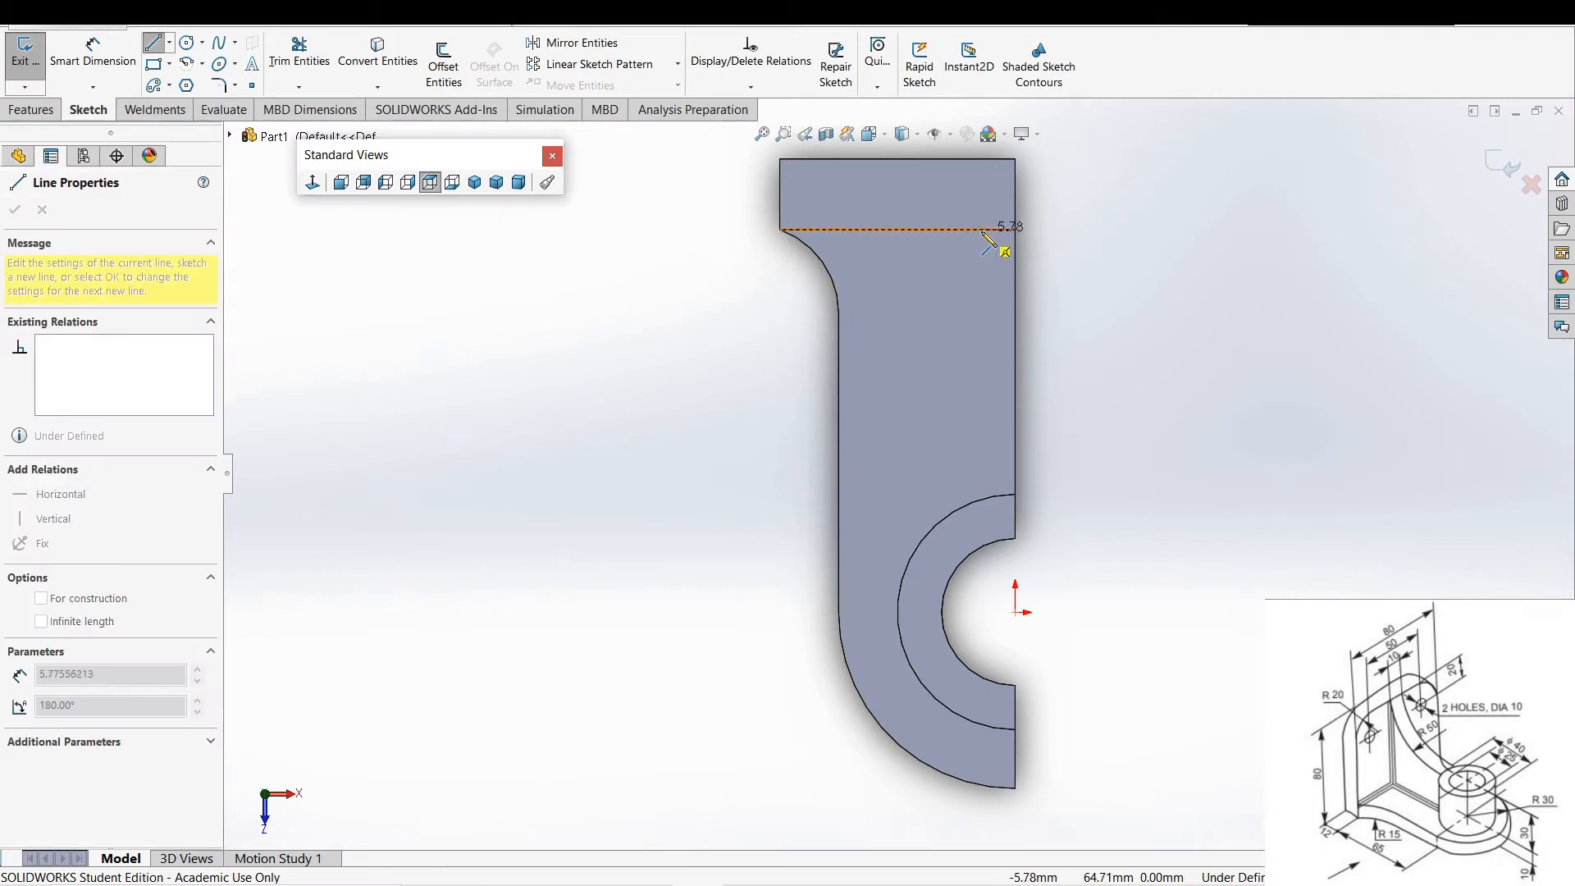
left_click(979, 230)
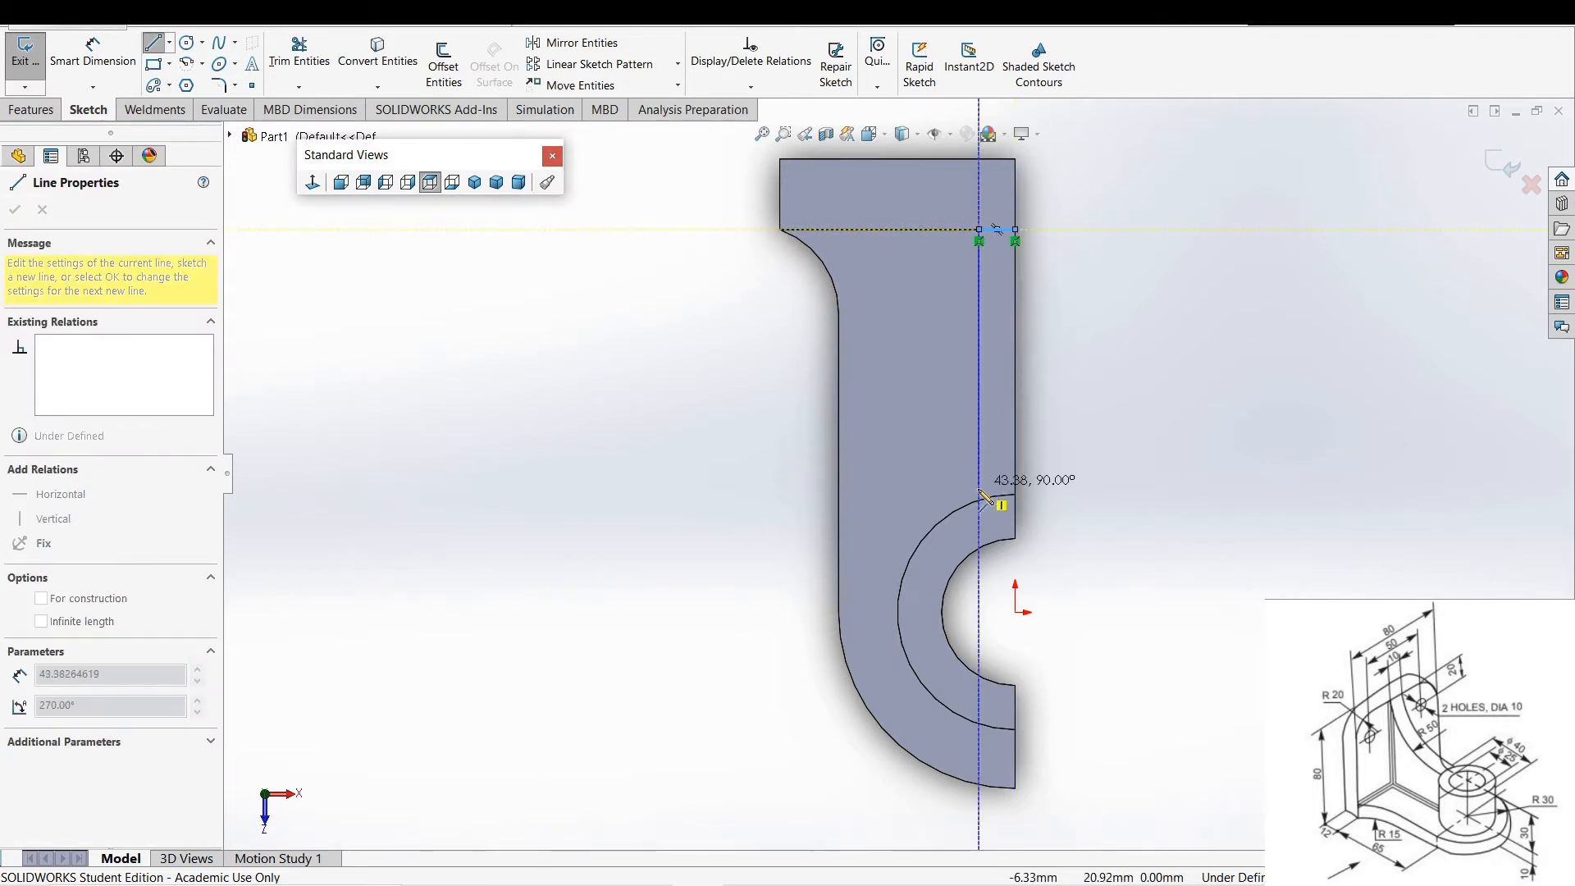
left_click(980, 500)
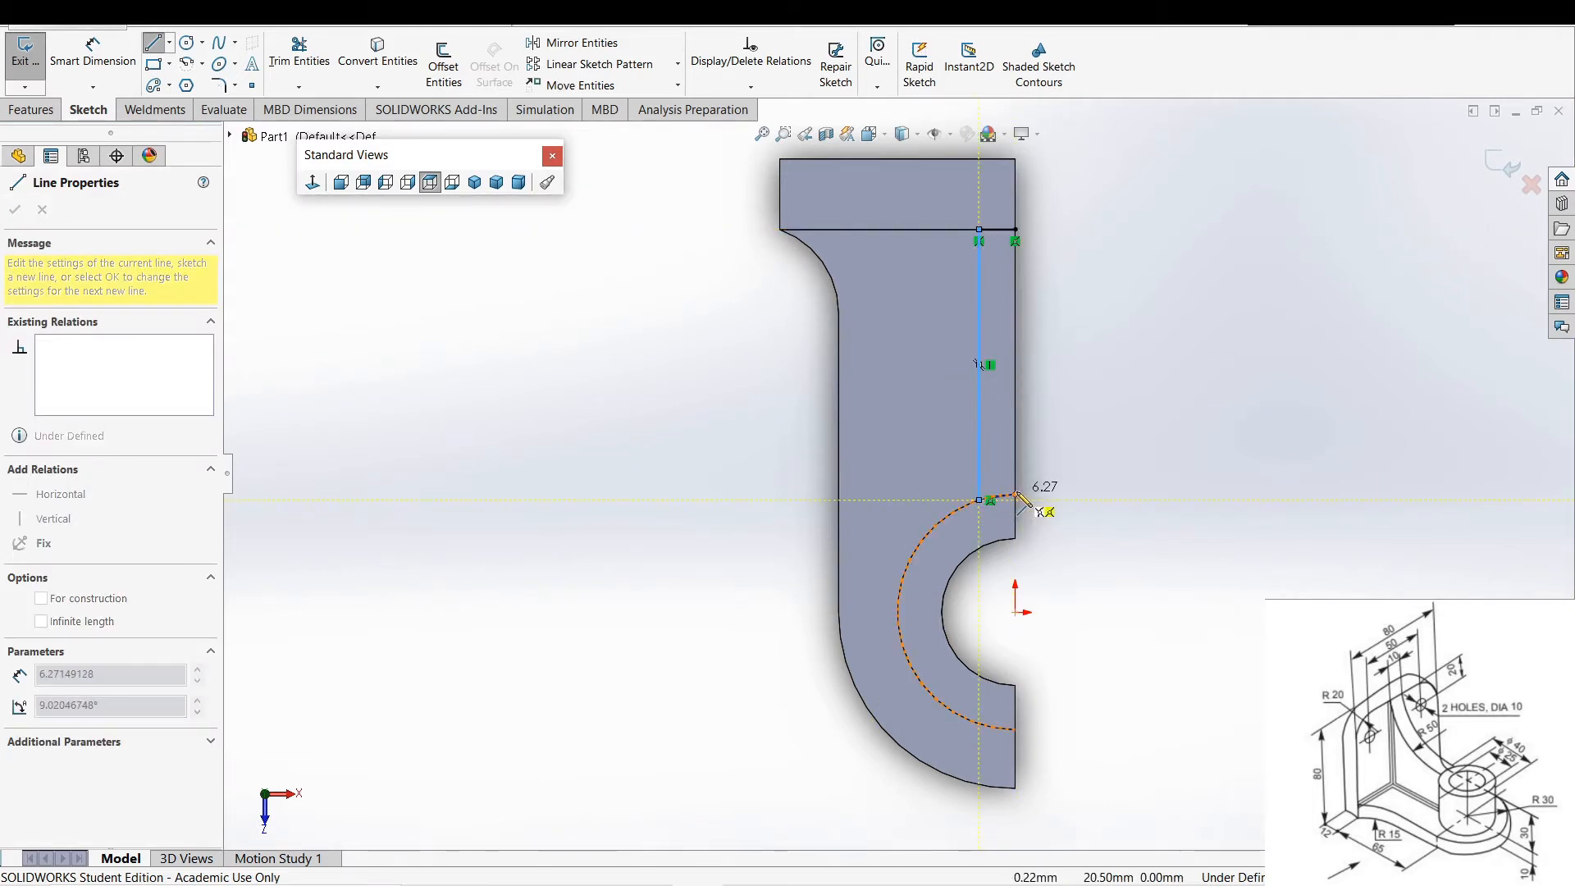
left_click(1016, 495)
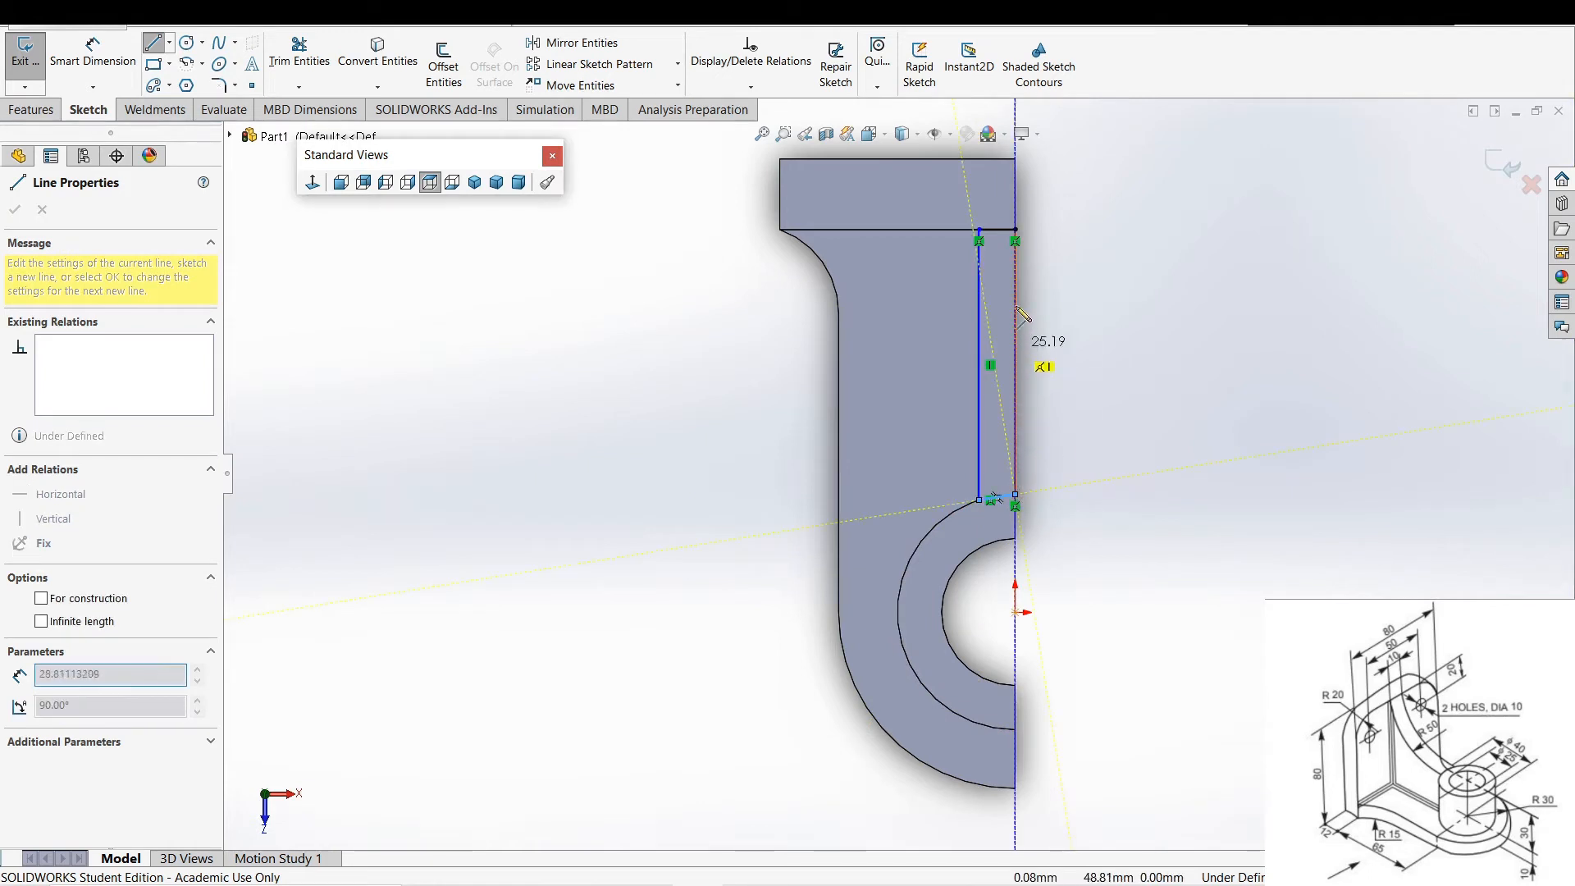
left_click(1016, 230)
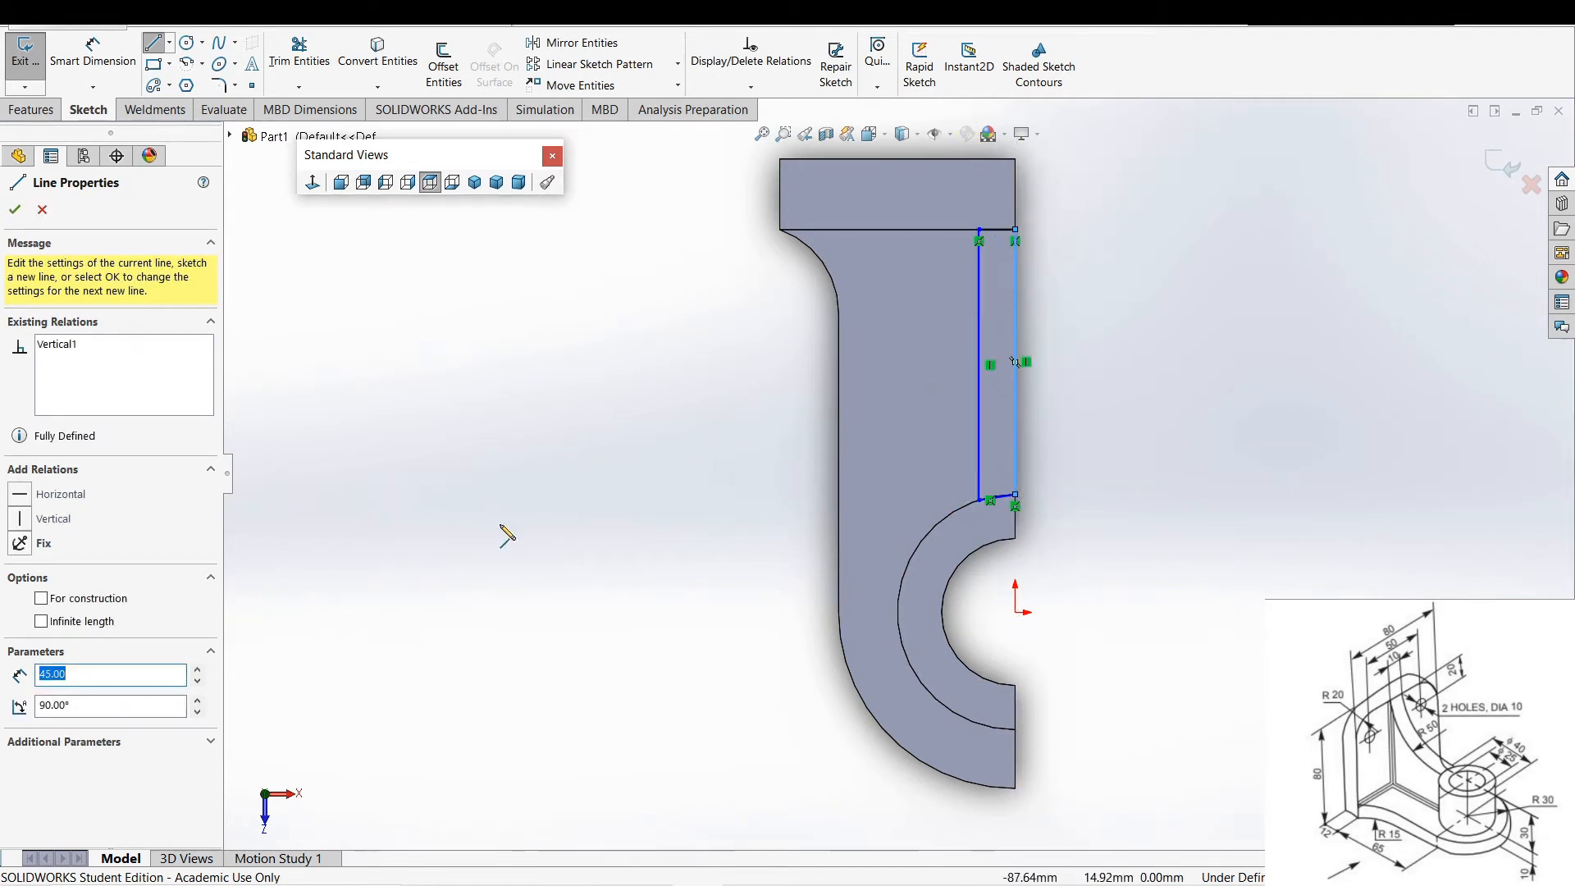
- Dimension the rib profile's short edge along the back plate to 5 mm
right_click_drag(559, 569, 616, 460)
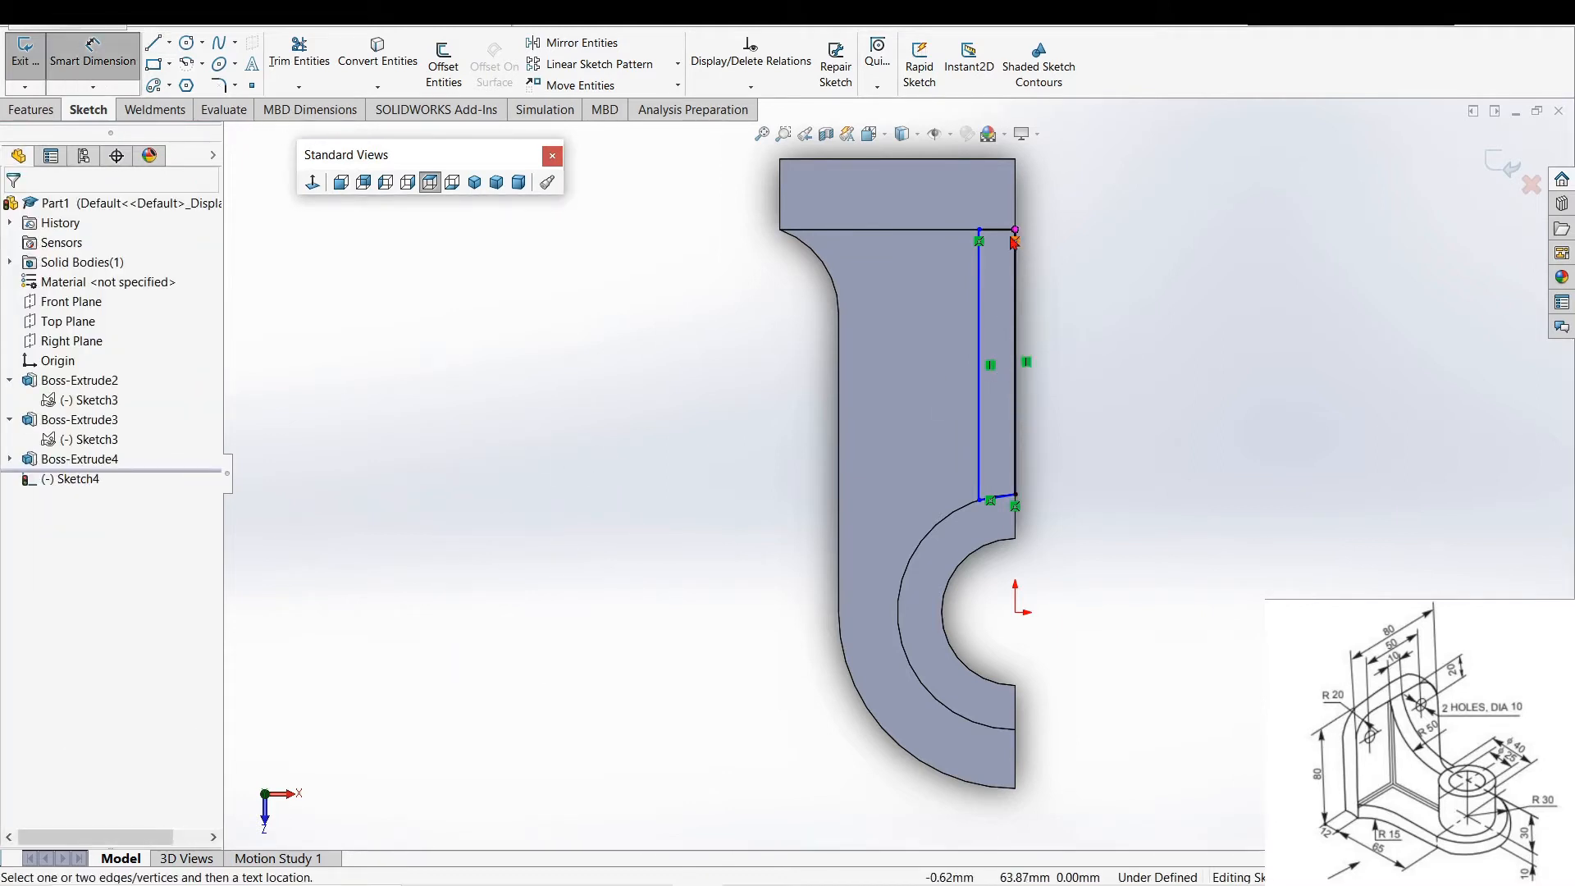
left_click(999, 231)
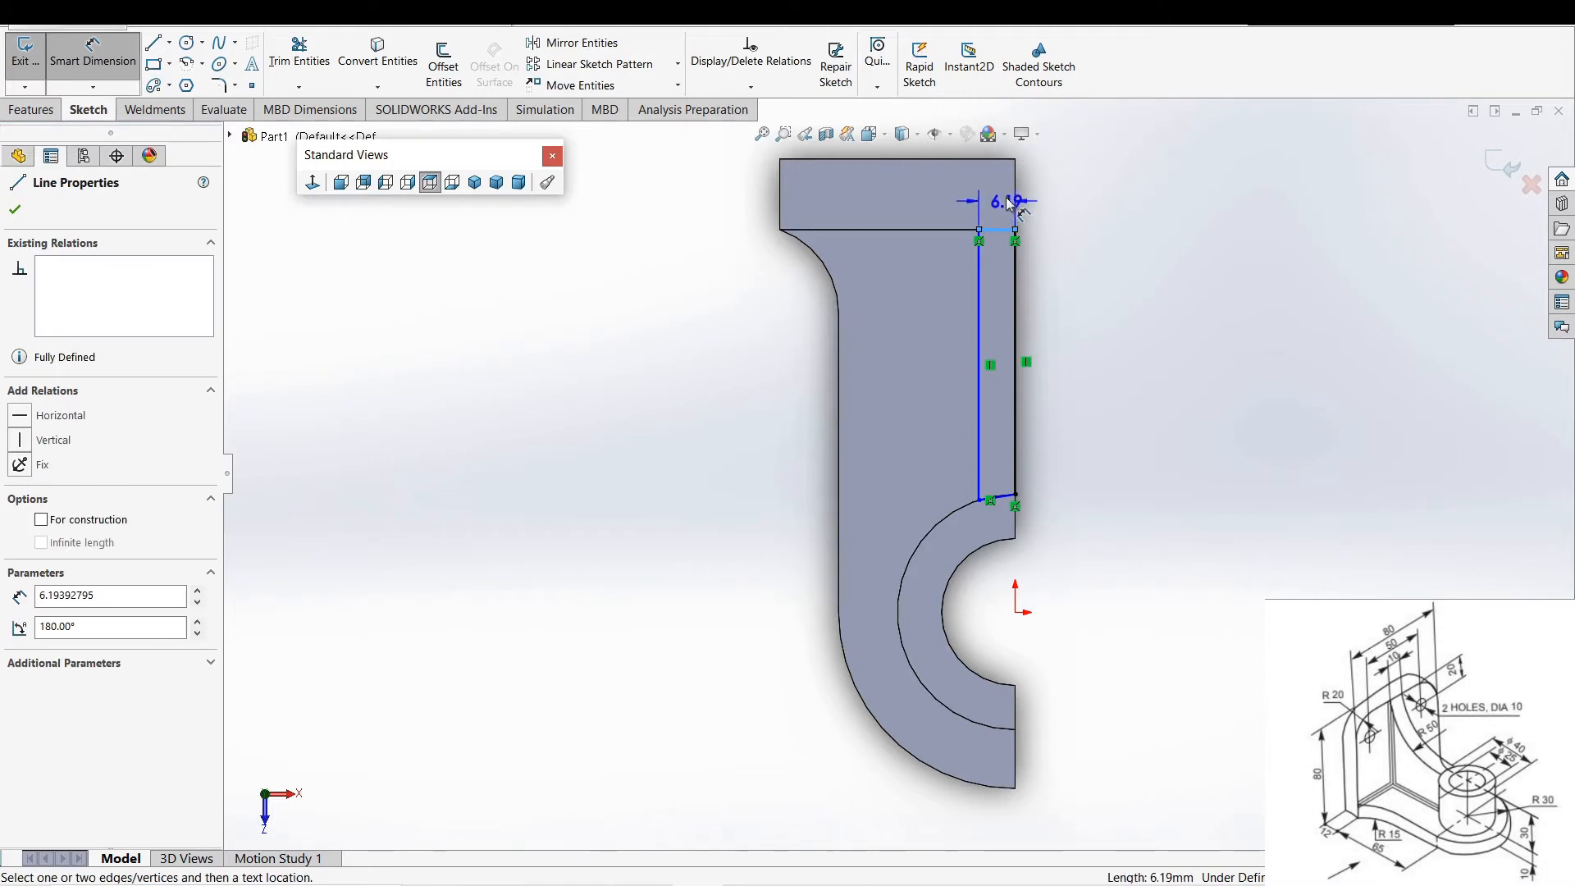
left_click(997, 192)
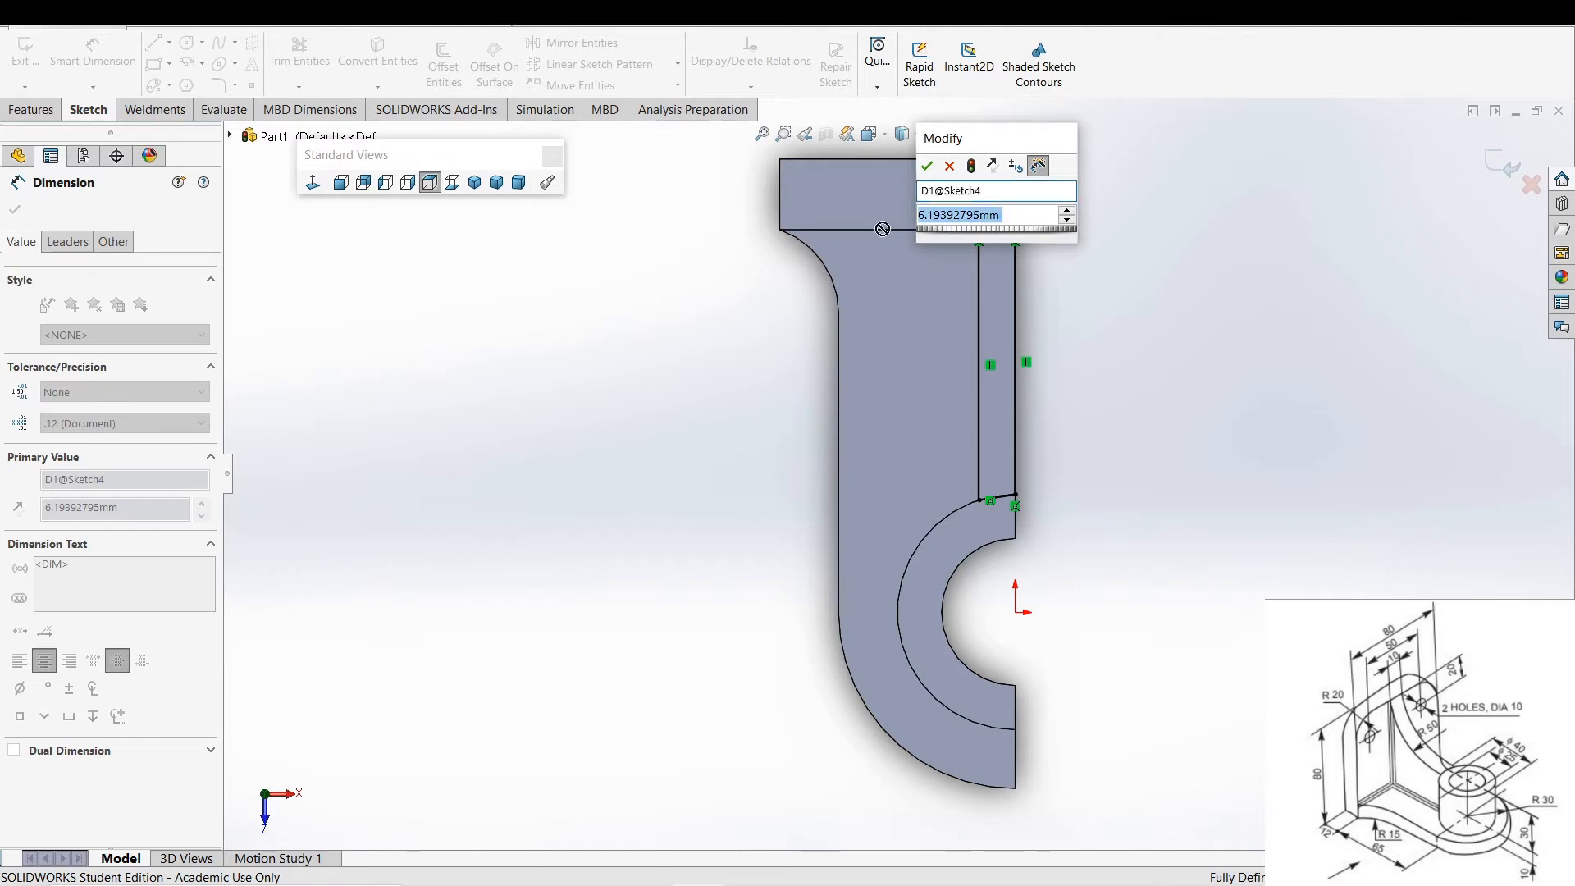
key("Tab")
type("5")
key("Return")
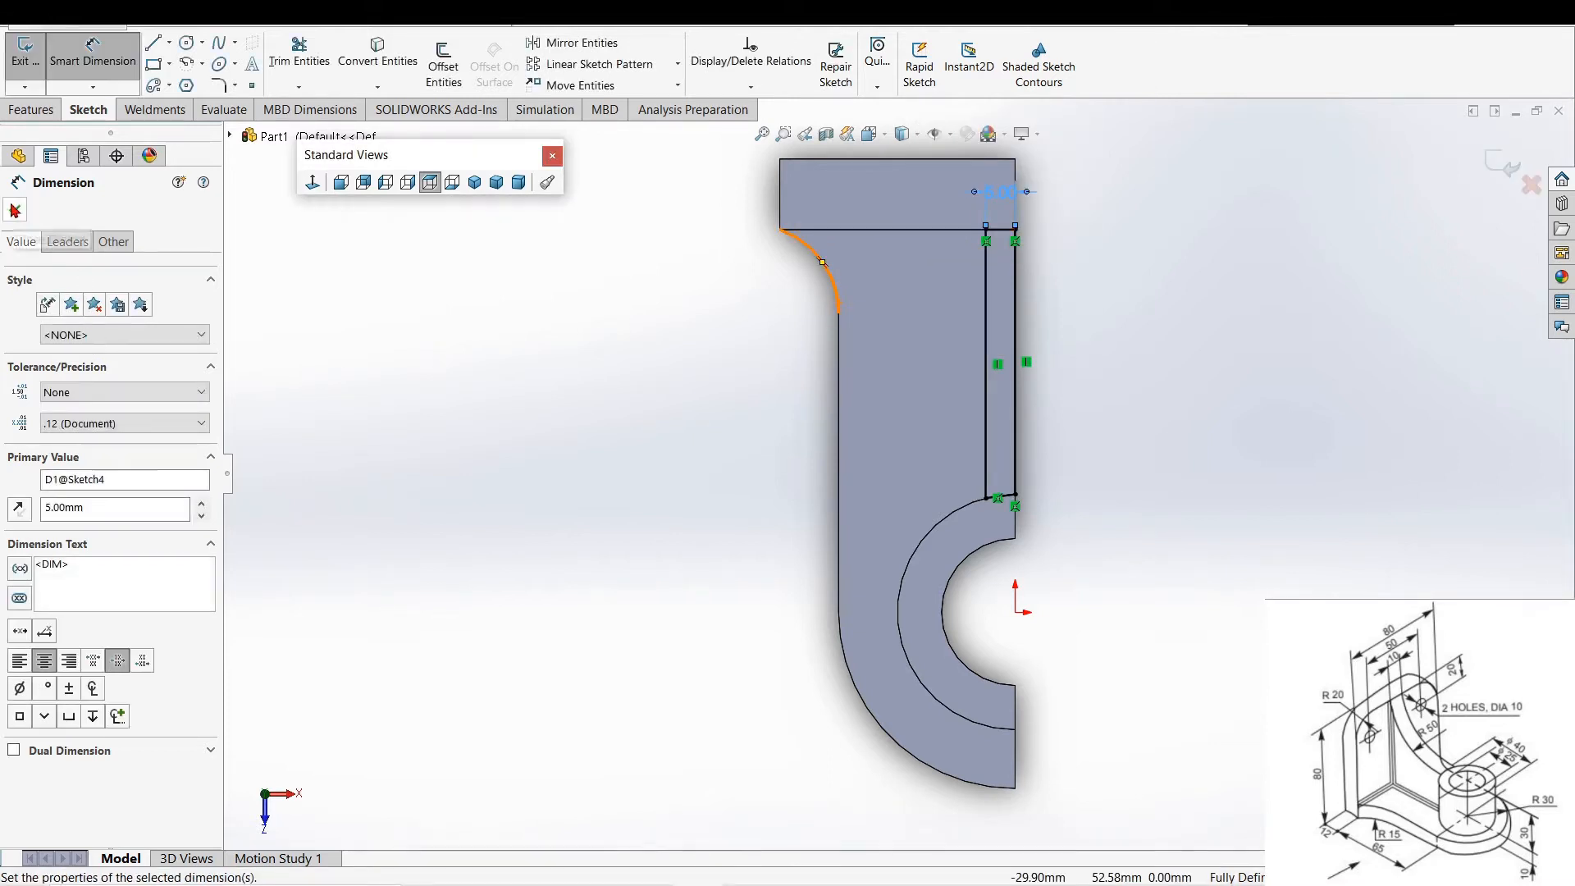
left_click(14, 210)
- Begin a blind, merged boss extrusion of the rib profile, trying a 30 mm depth and settling on 80 mm
left_click(31, 109)
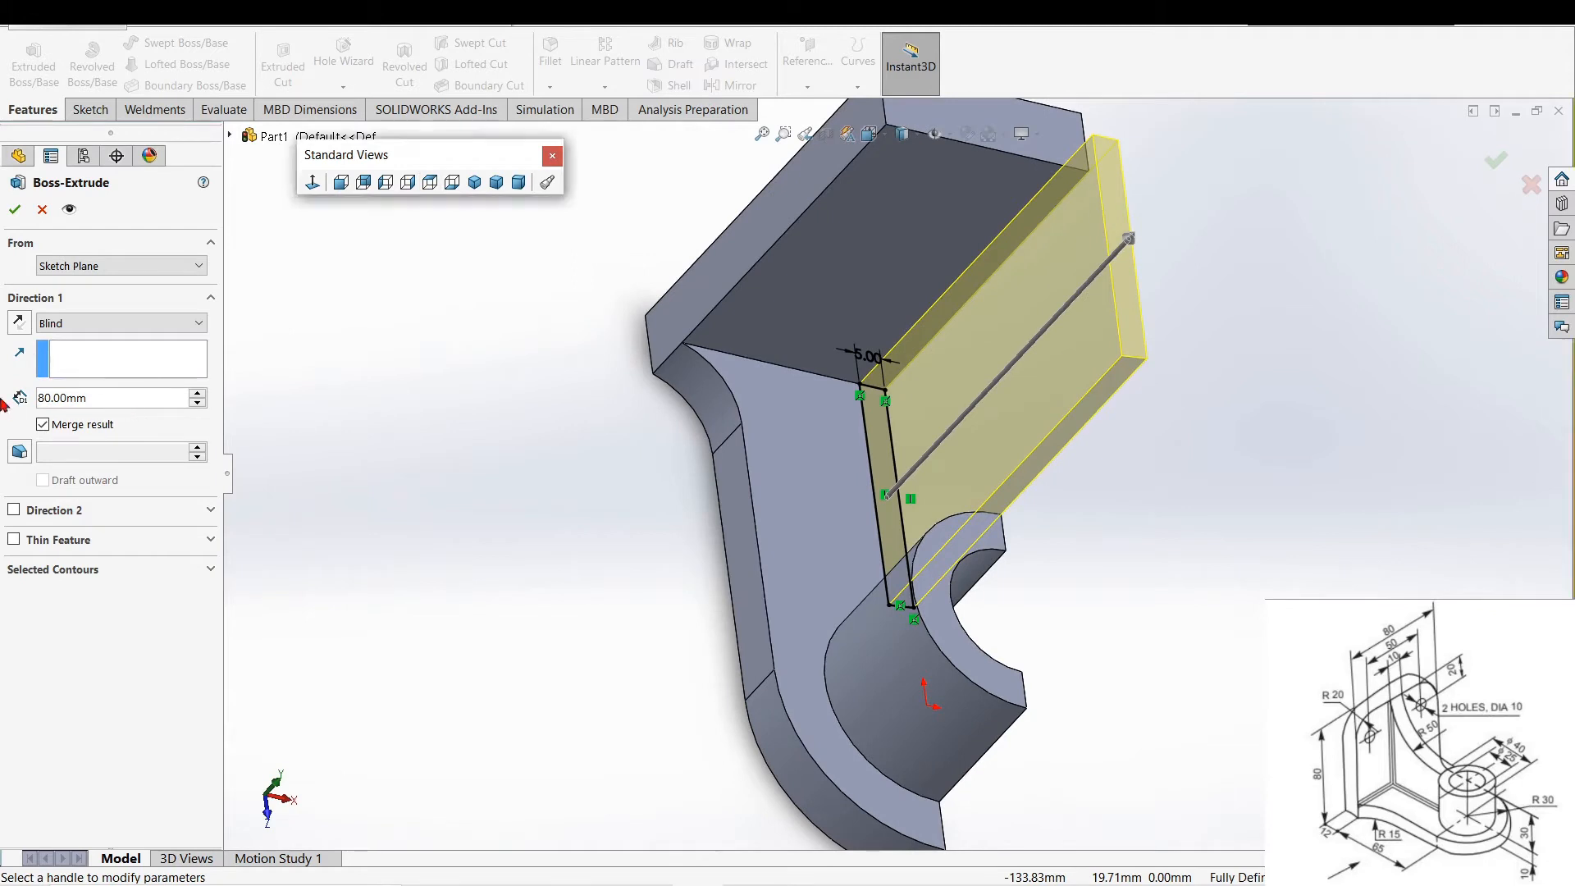
type("30")
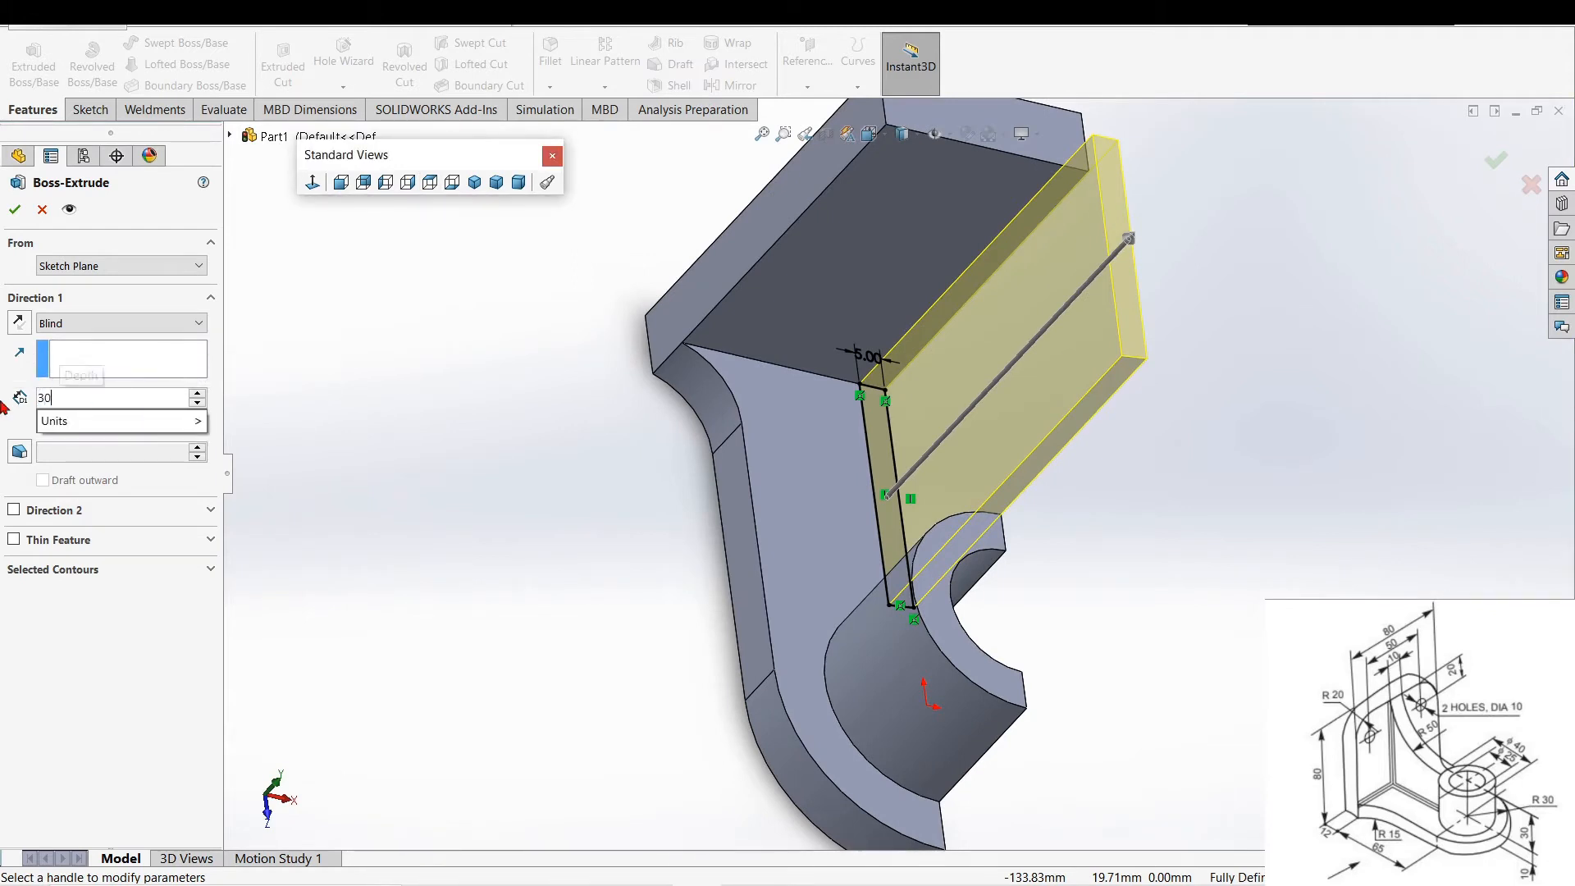
key("Return")
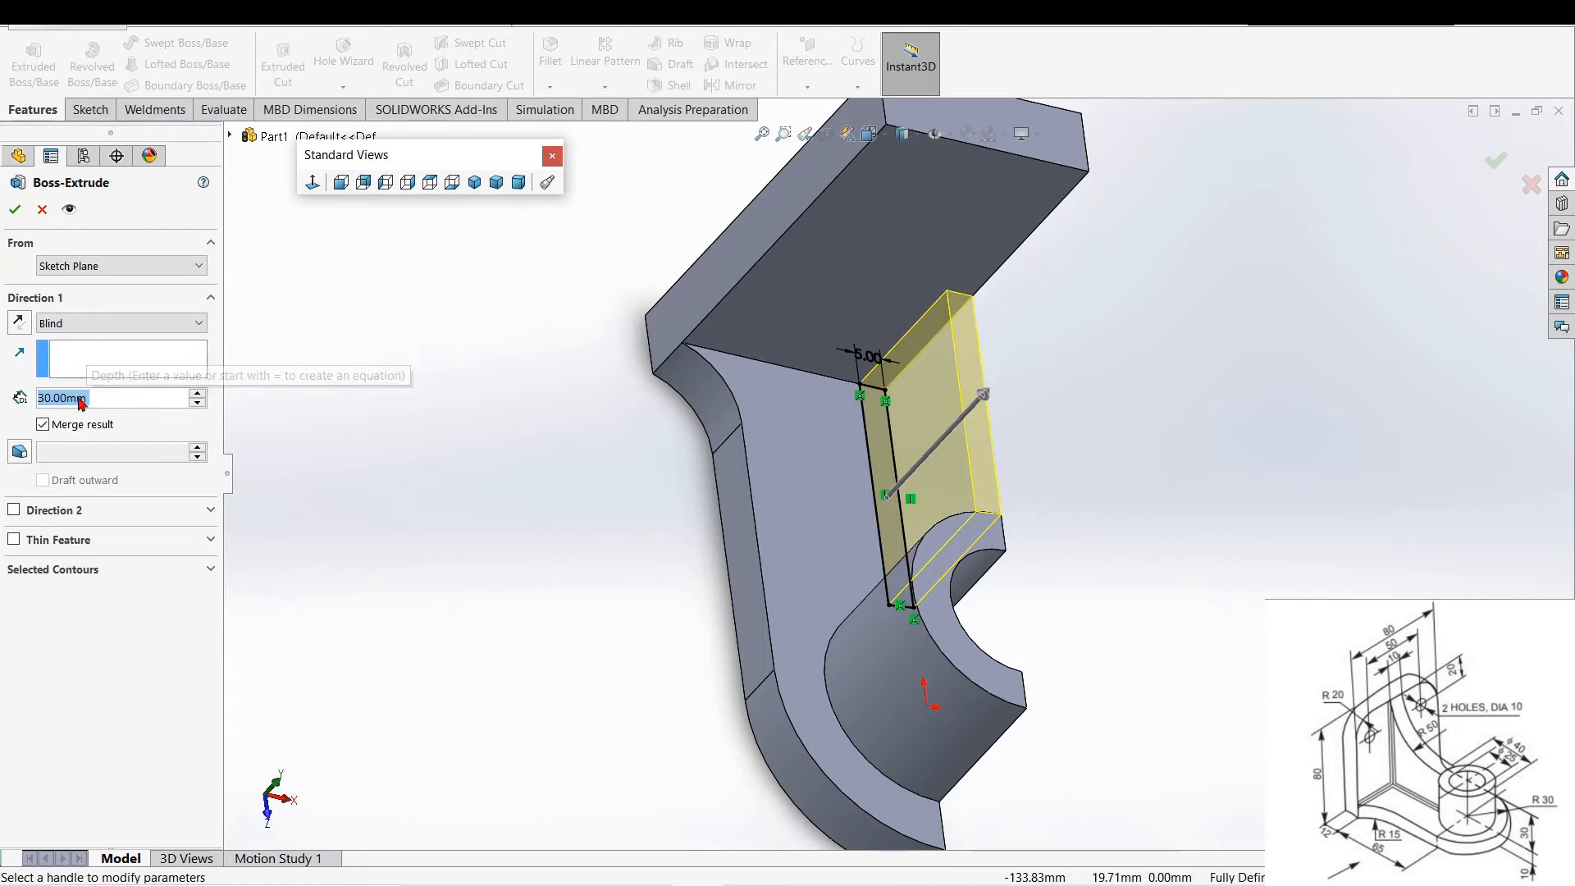
type("80")
key("Return")
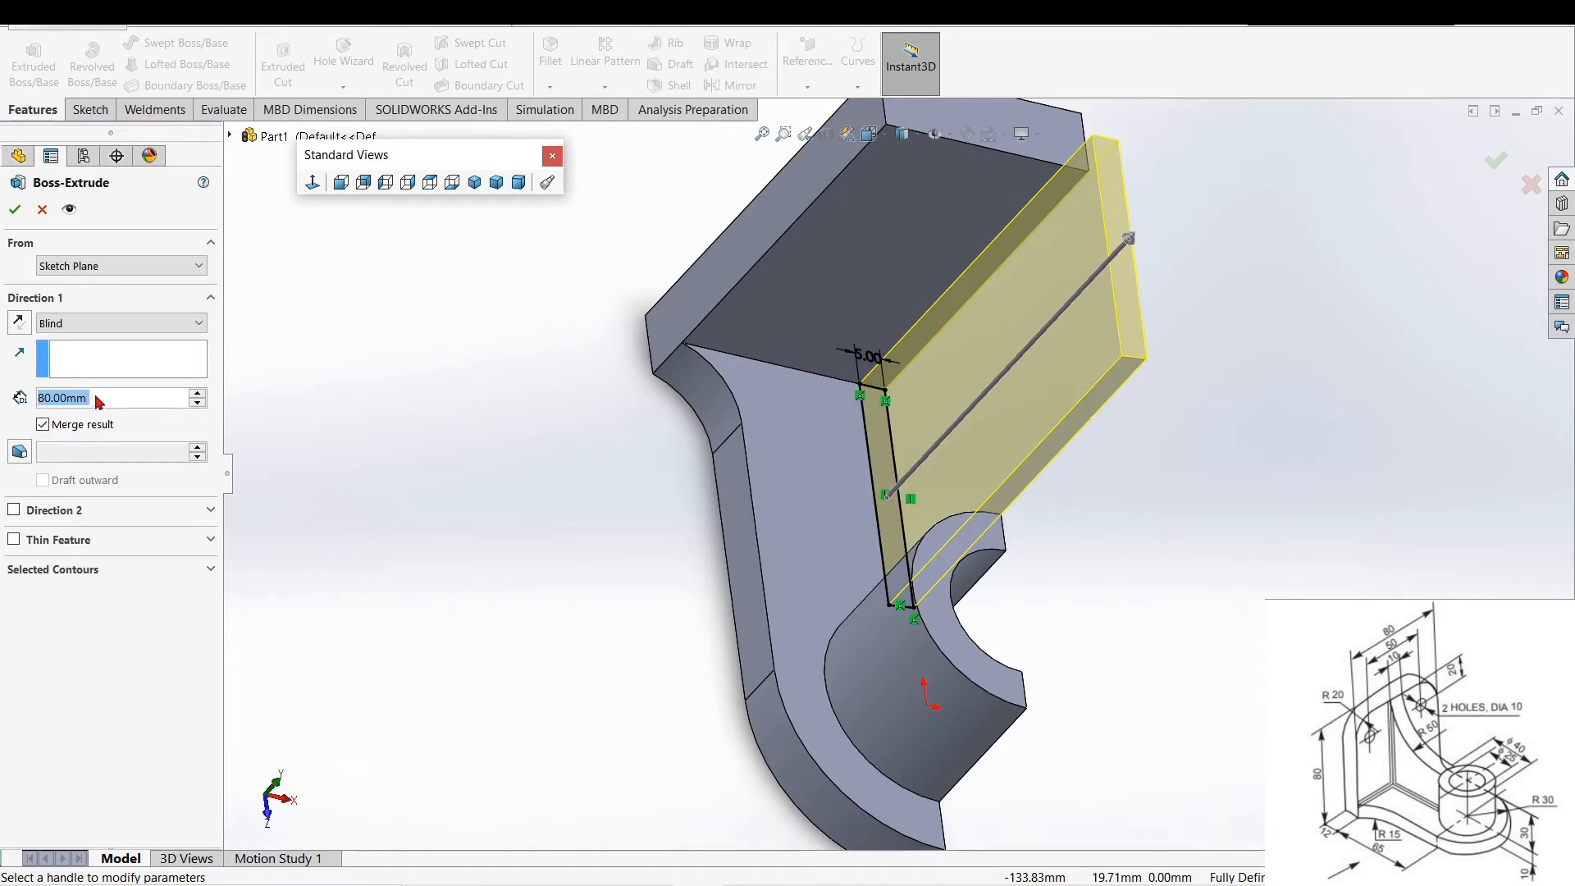
- Try the Up To Vertex, Through All, Up To Surface and Up To Body end conditions for the rib extrusion, returning to Blind
left_click(99, 325)
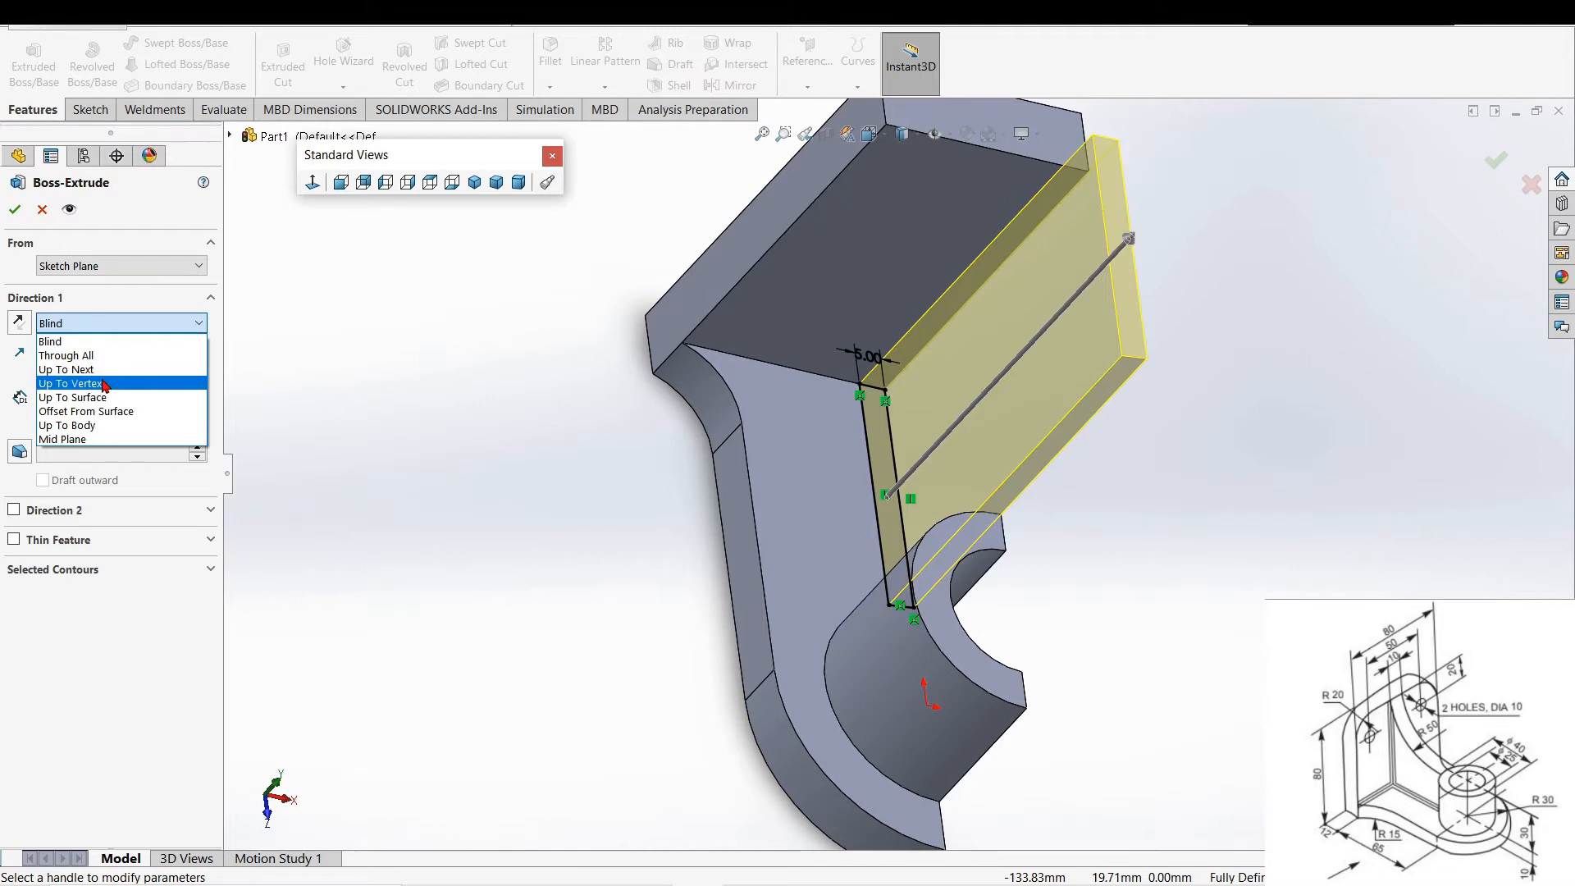
left_click(104, 384)
left_click(104, 325)
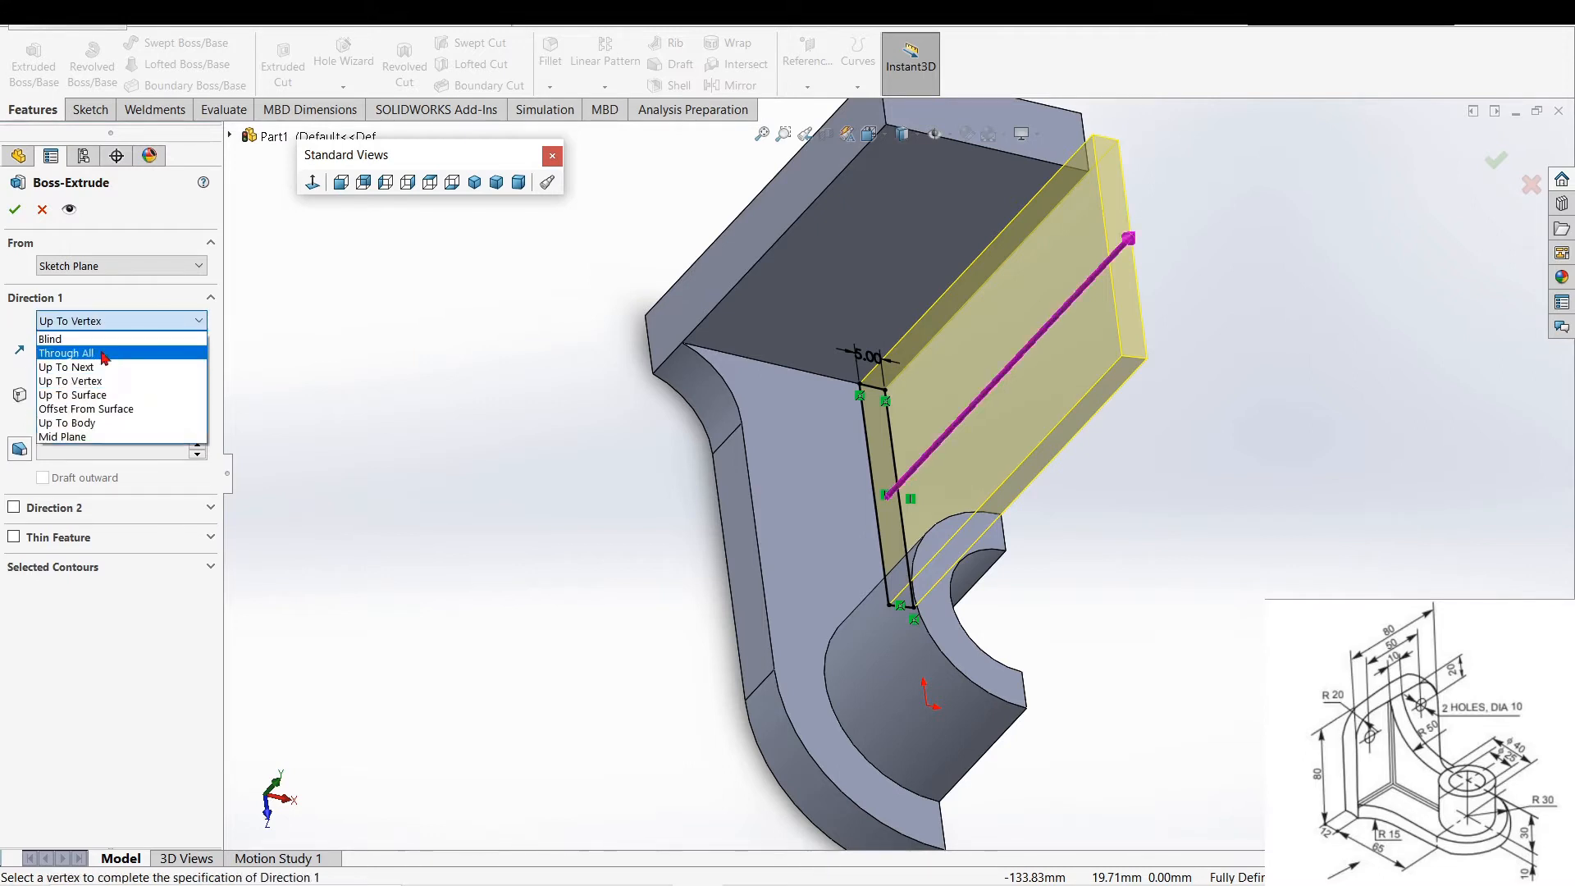
left_click(105, 355)
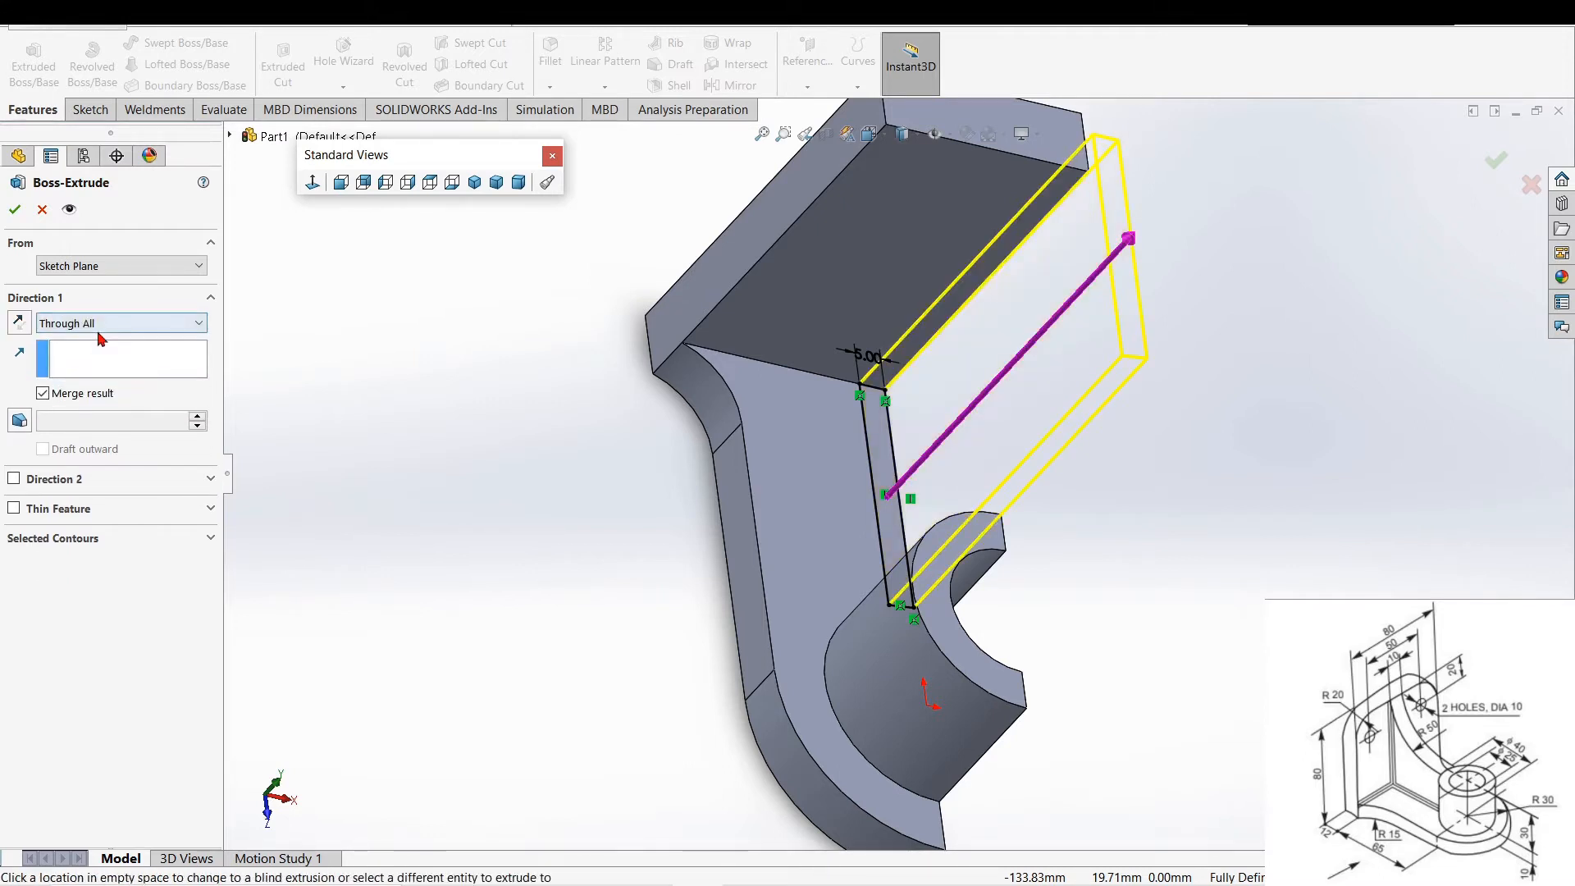
left_click(104, 323)
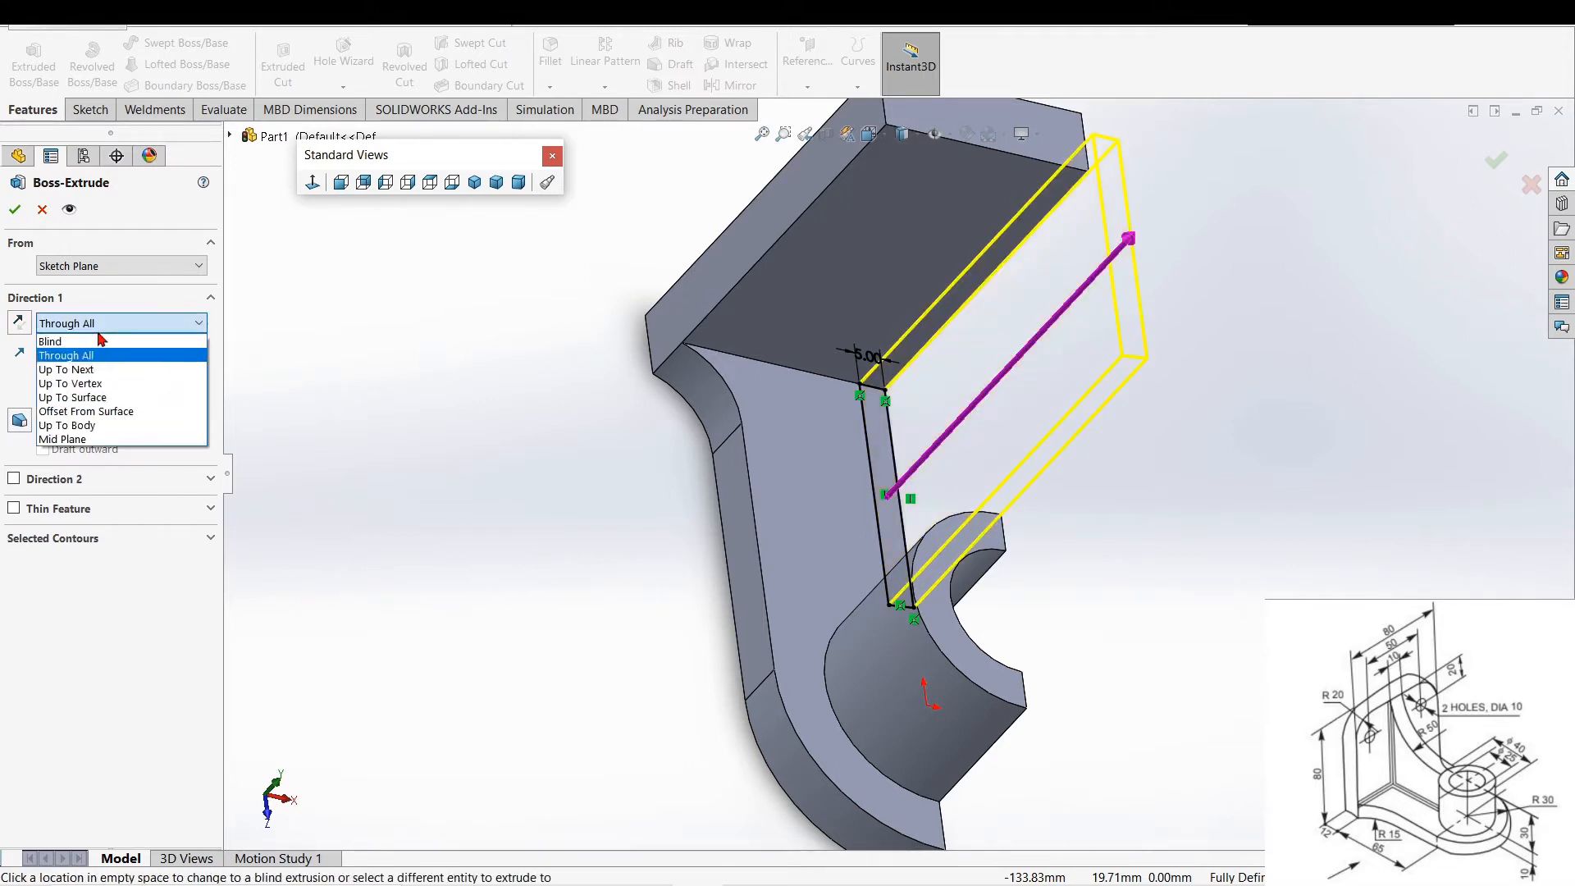
left_click(107, 398)
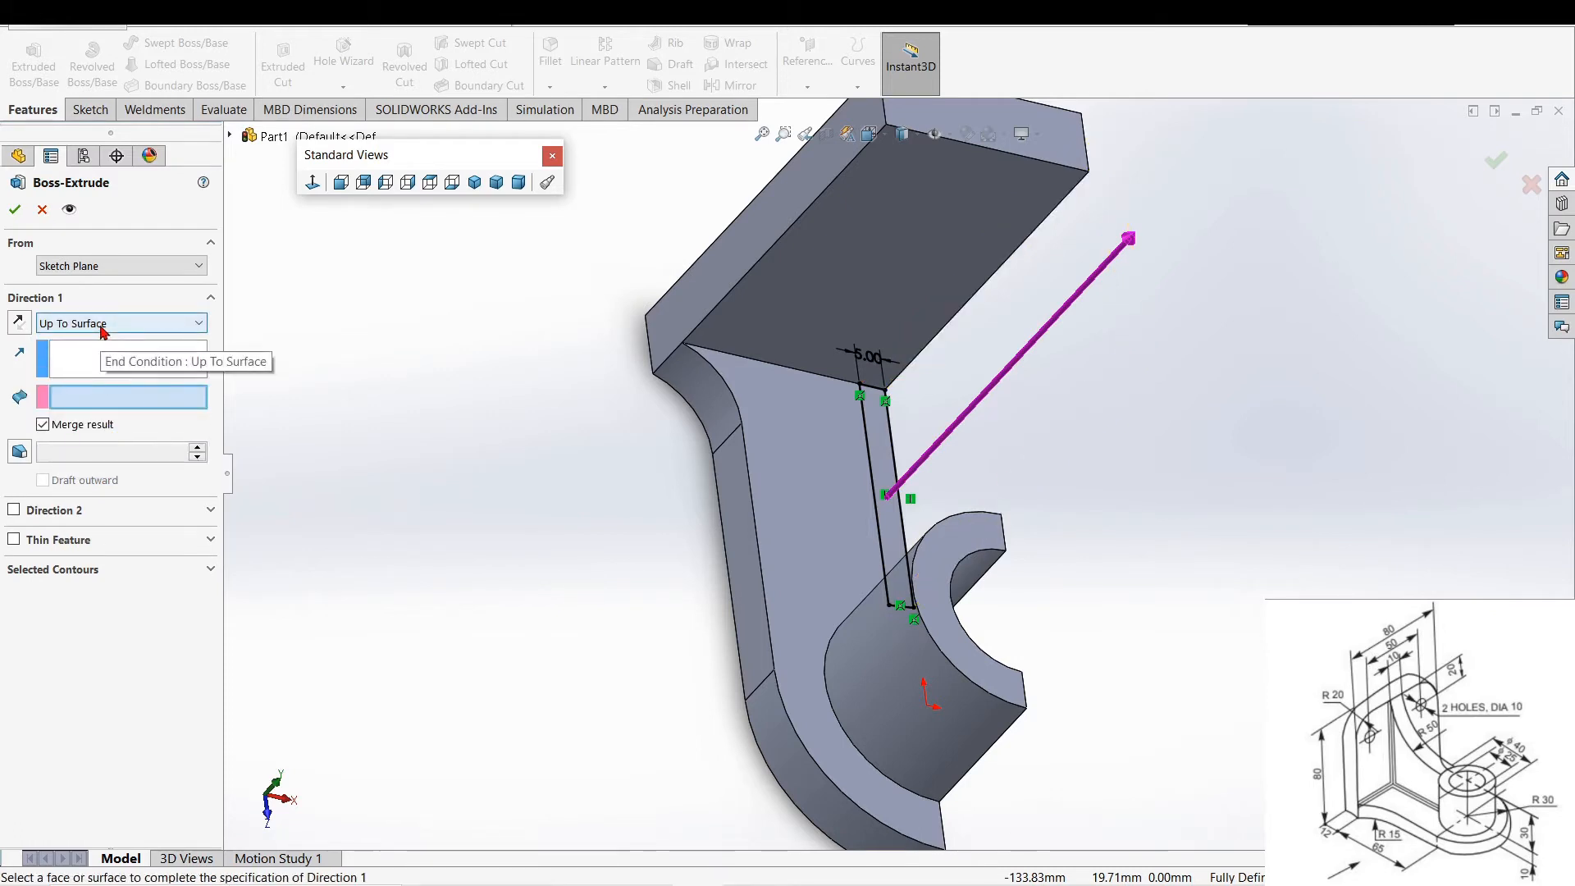
left_click(102, 325)
left_click(102, 422)
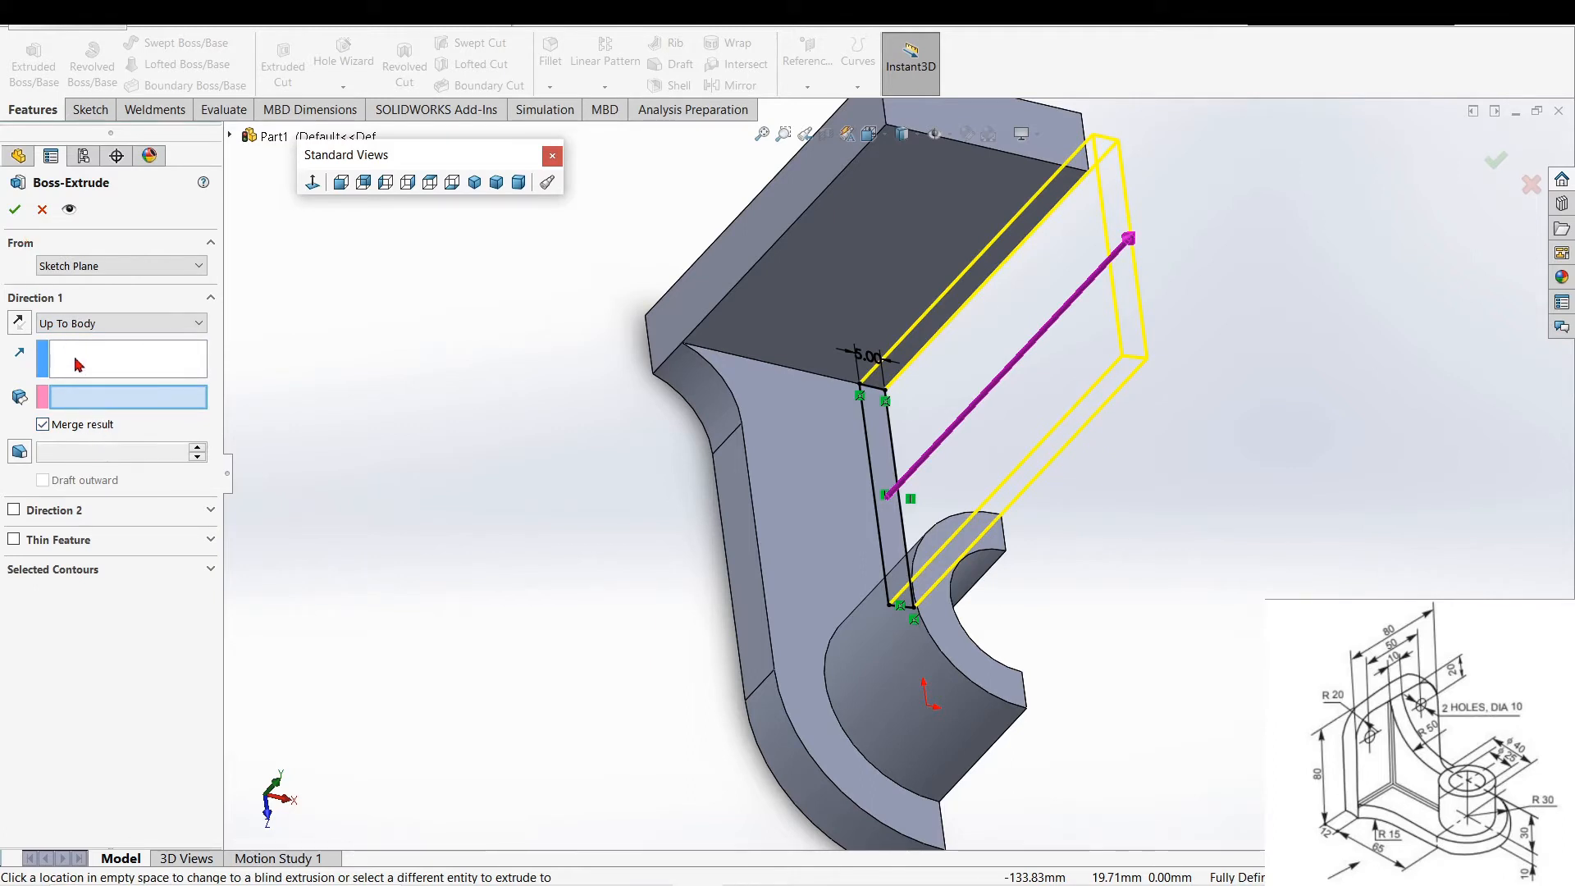
left_click(47, 326)
left_click(77, 348)
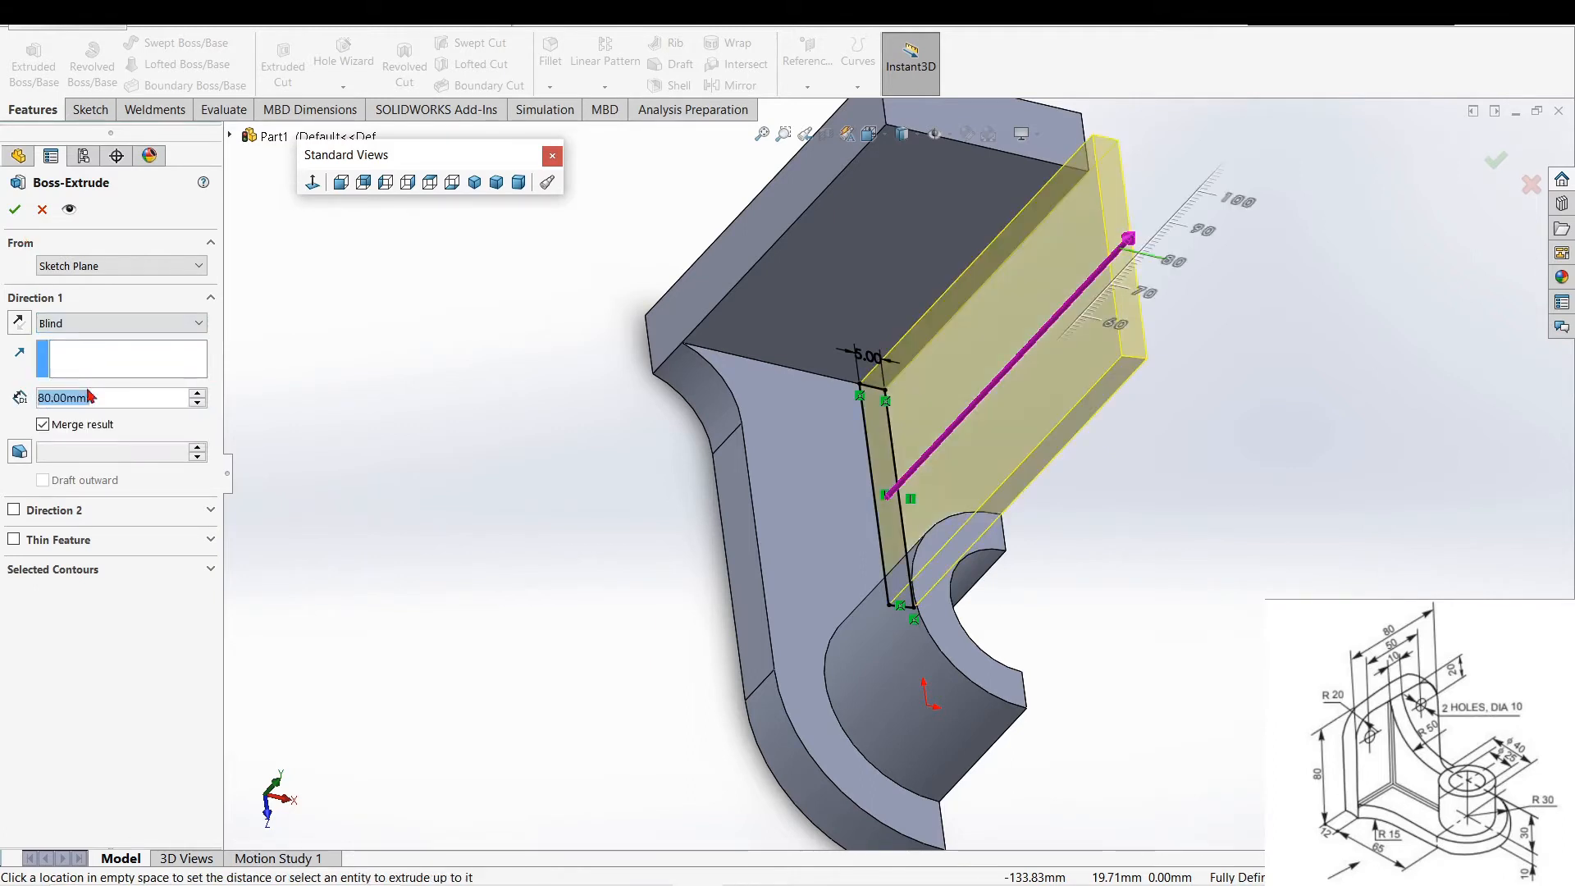
- Direct the rib extrusion upward along the back plate, set its blind depth to 70 mm and complete the merged boss
middle_click_drag(694, 580, 679, 538)
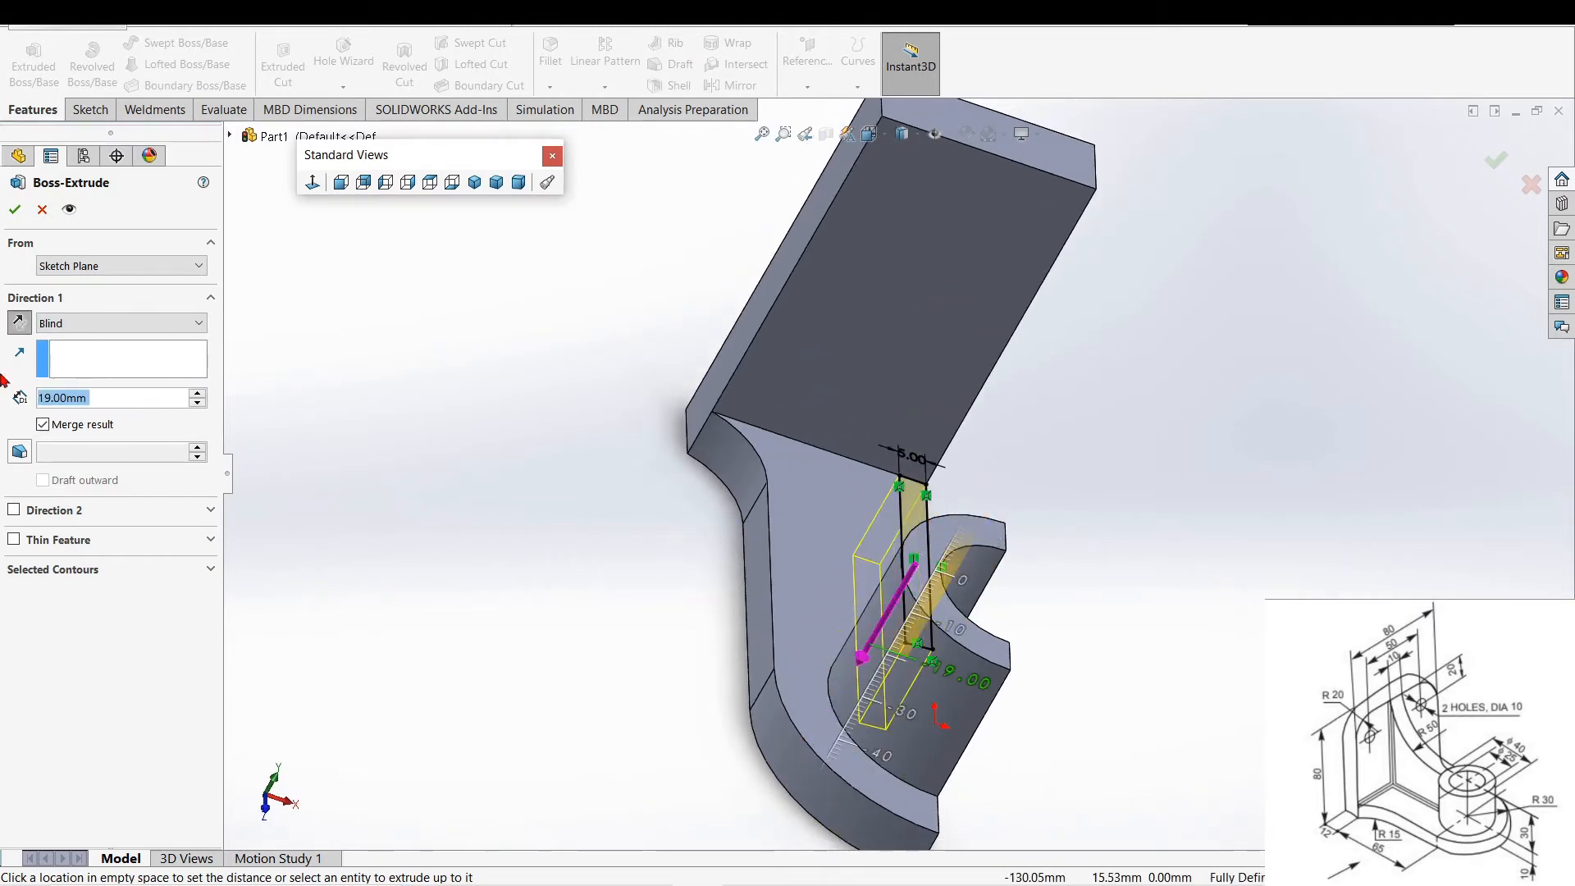
left_click(18, 332)
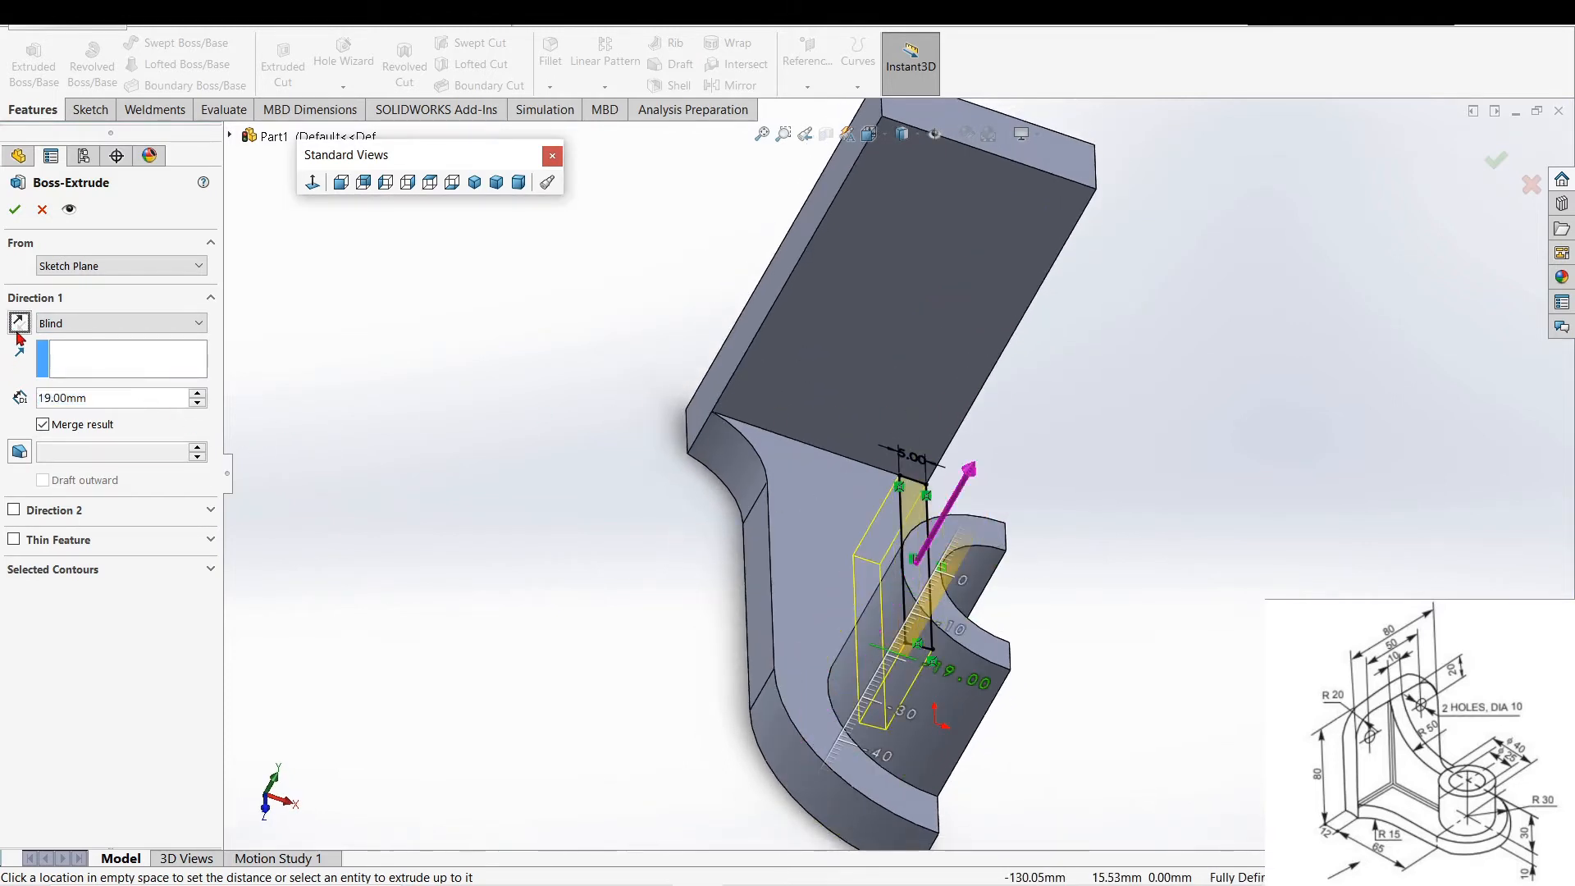
double_click(113, 405)
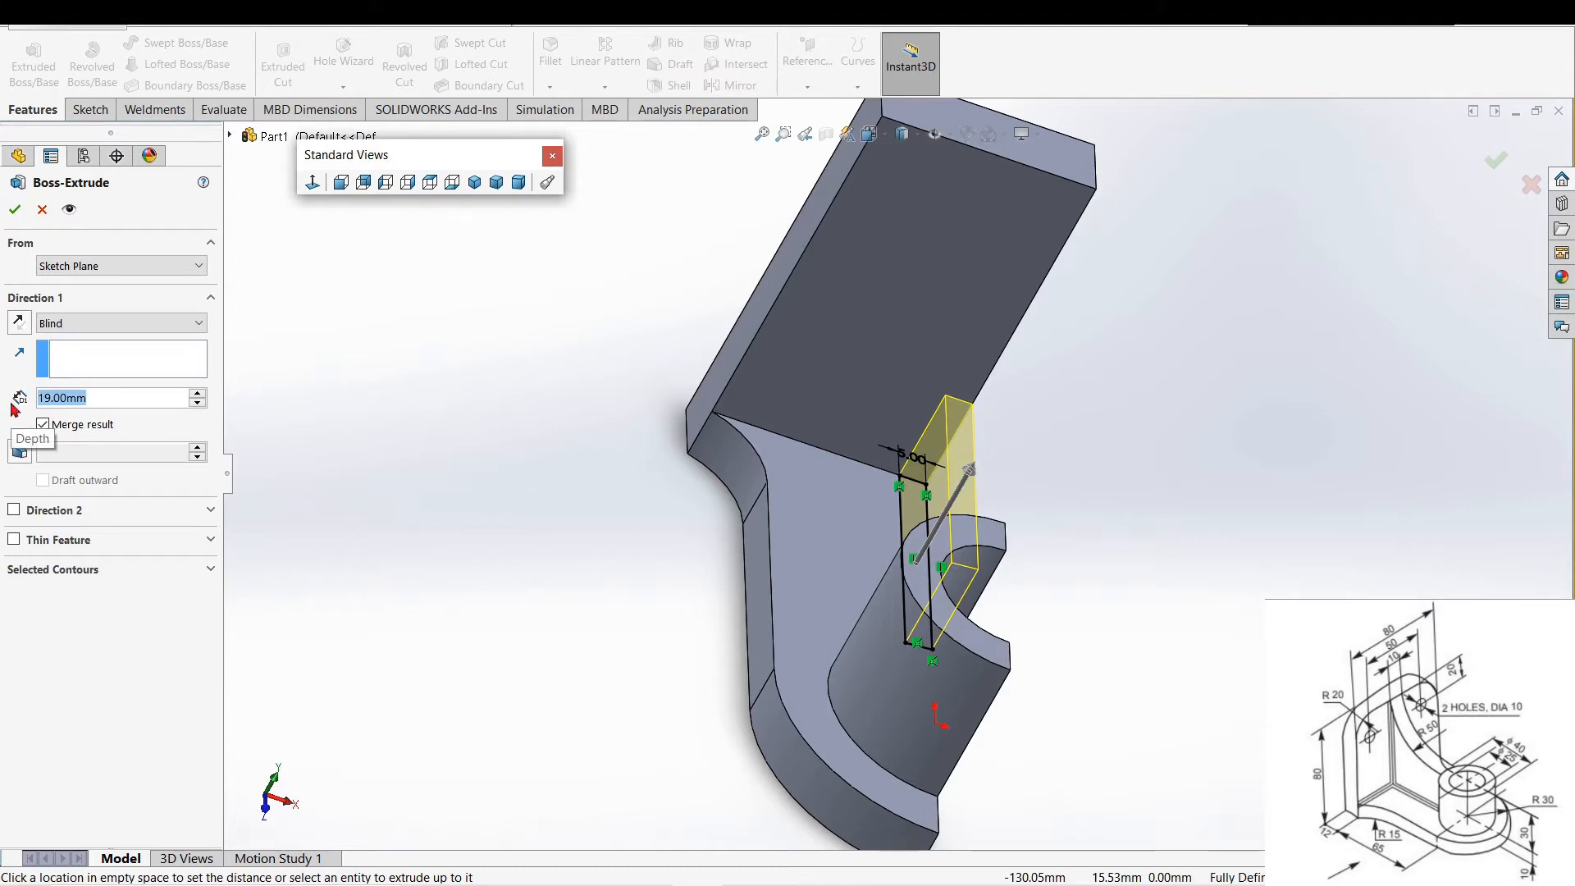
type("70")
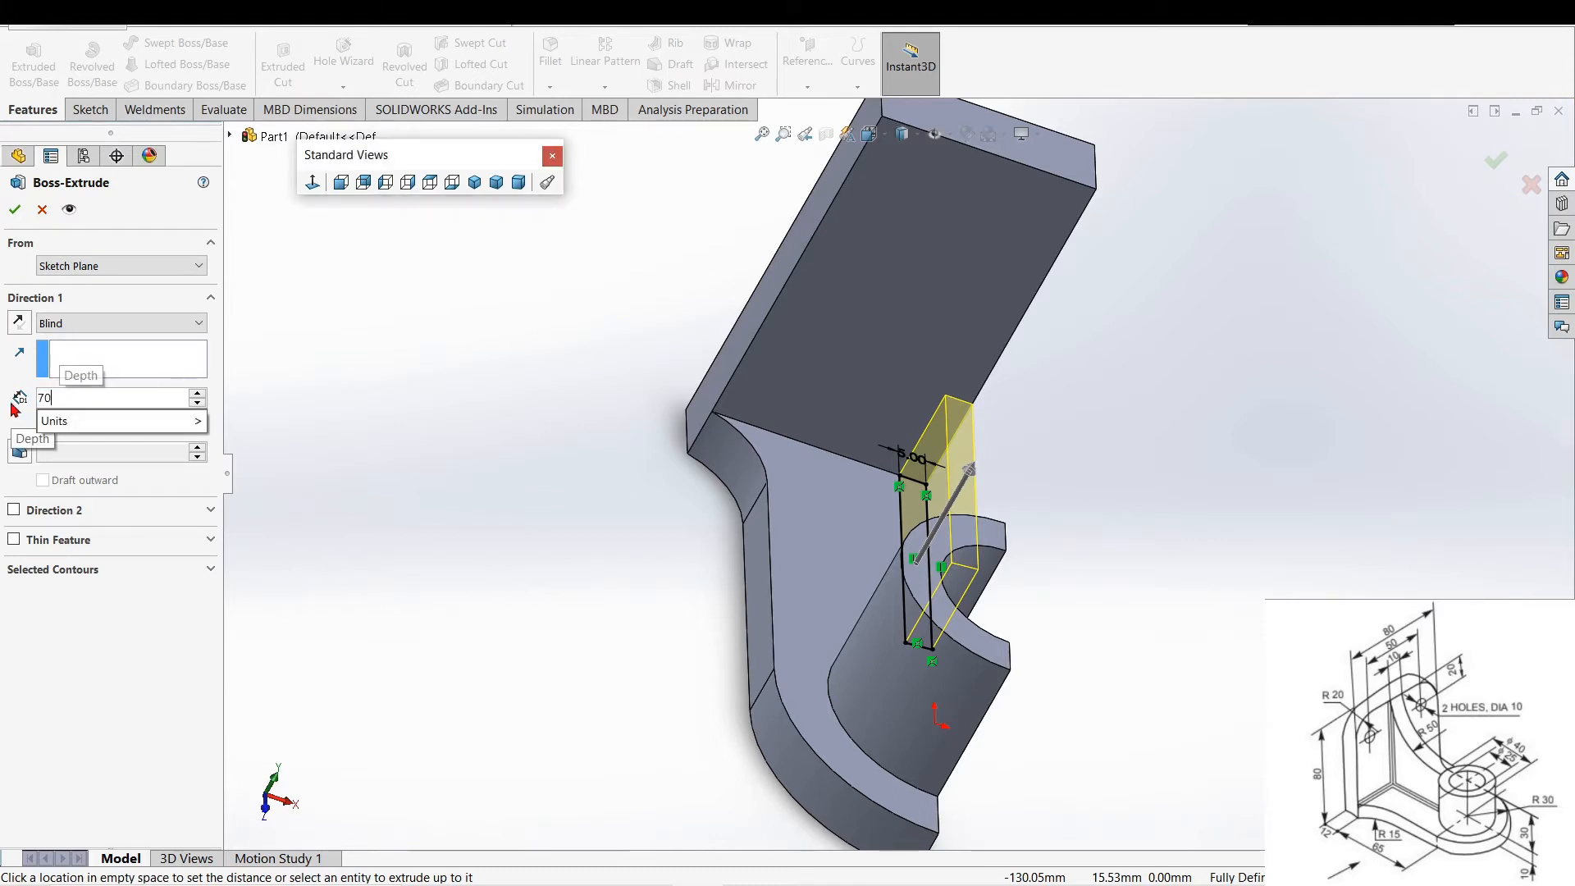
key("Return")
left_click(13, 210)
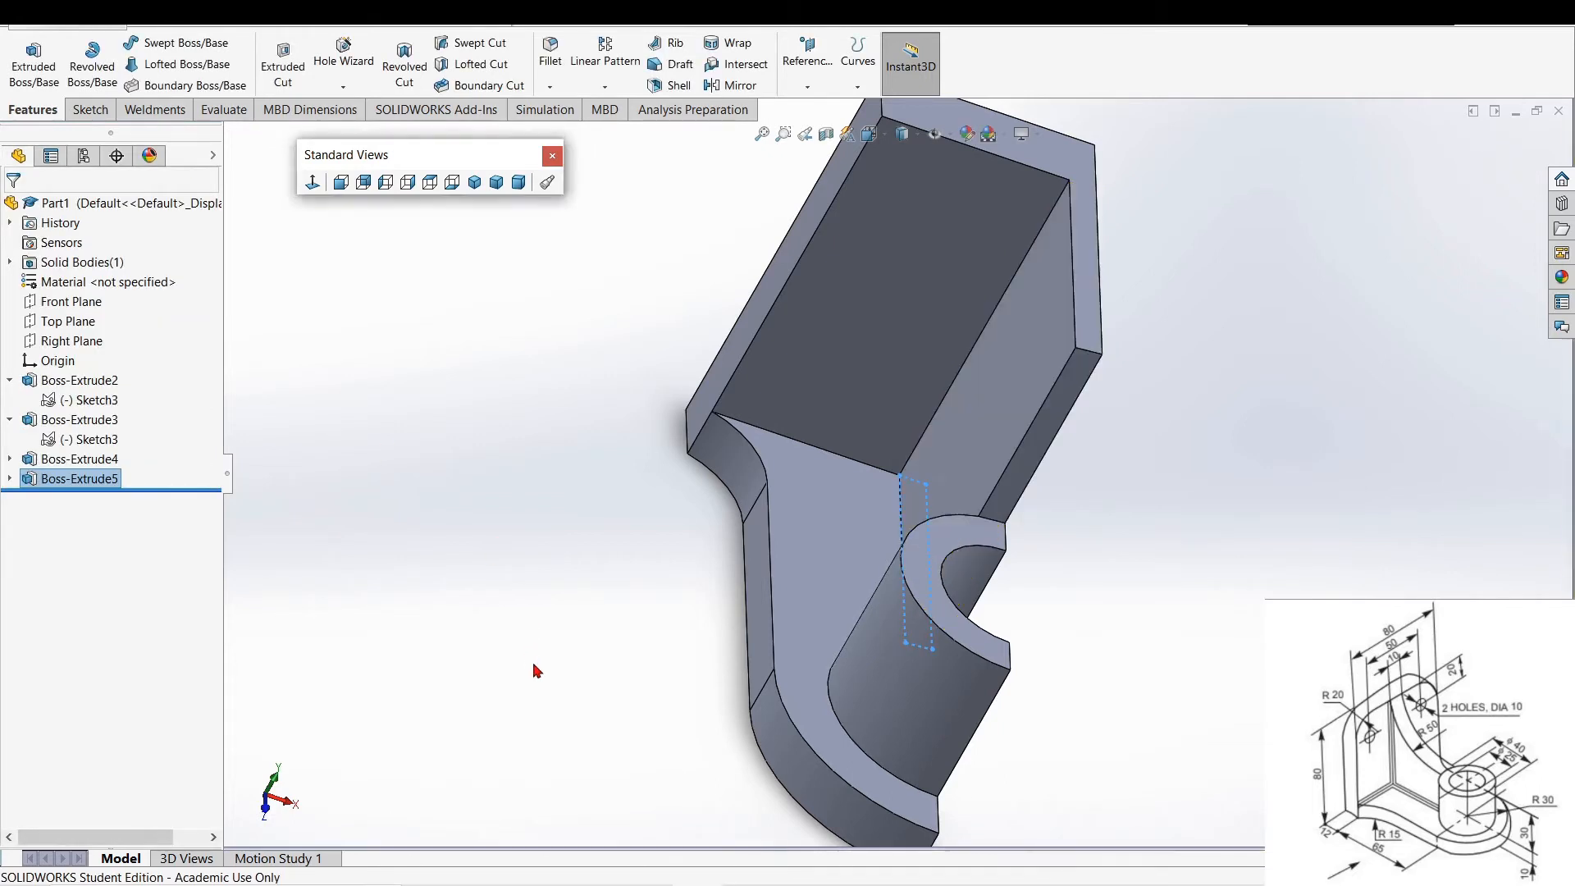
- Start a new sketch on the large side face of the rib
middle_click_drag(534, 668, 572, 716)
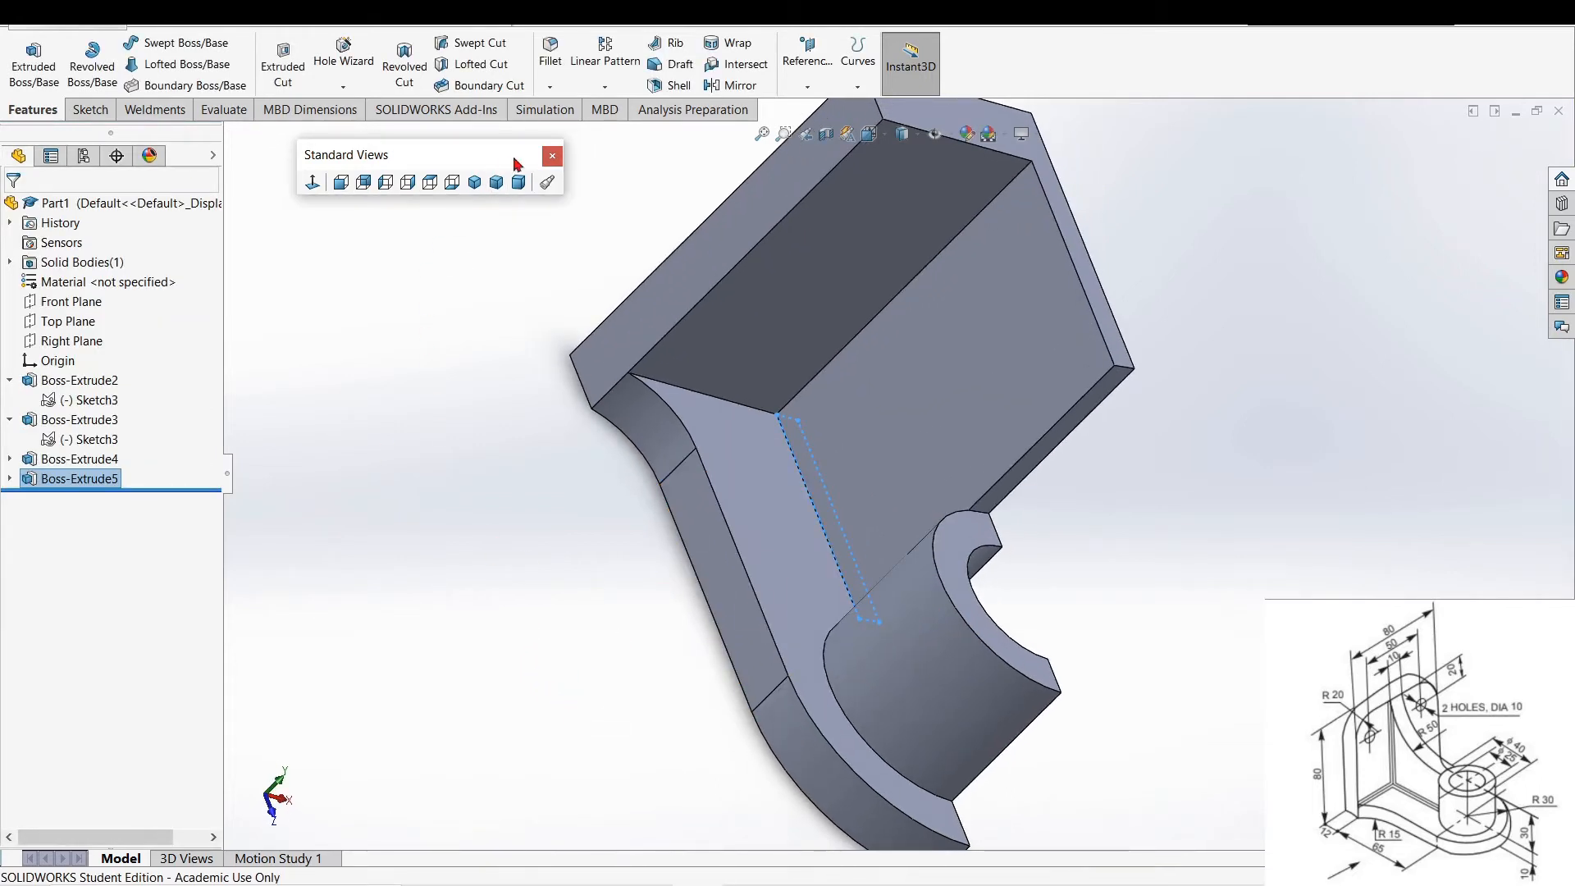
left_click(496, 182)
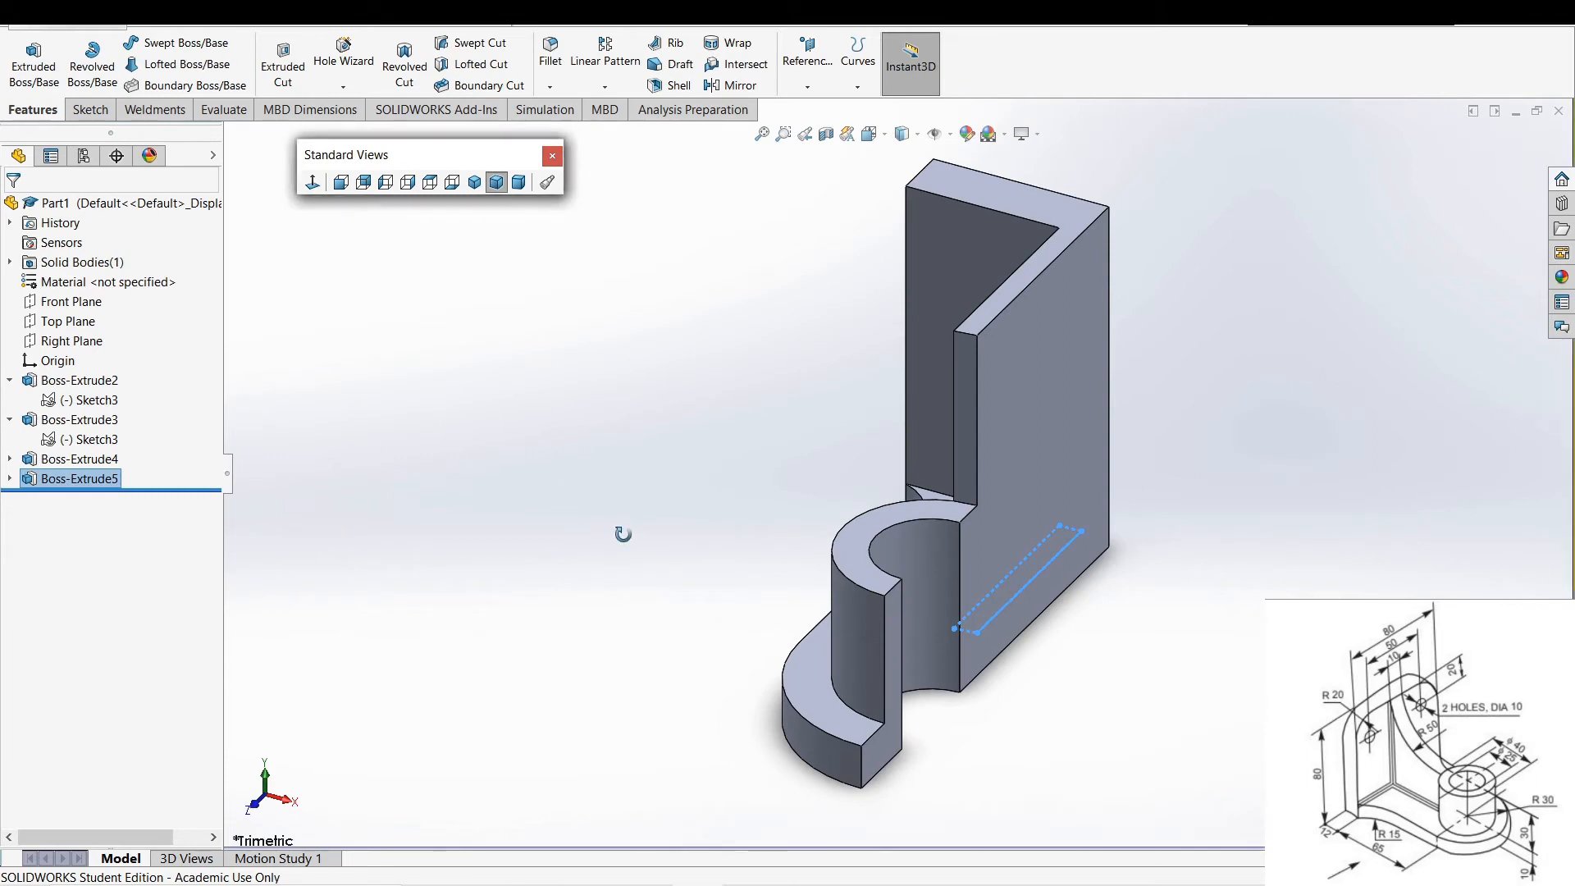
middle_click_drag(623, 534, 662, 552)
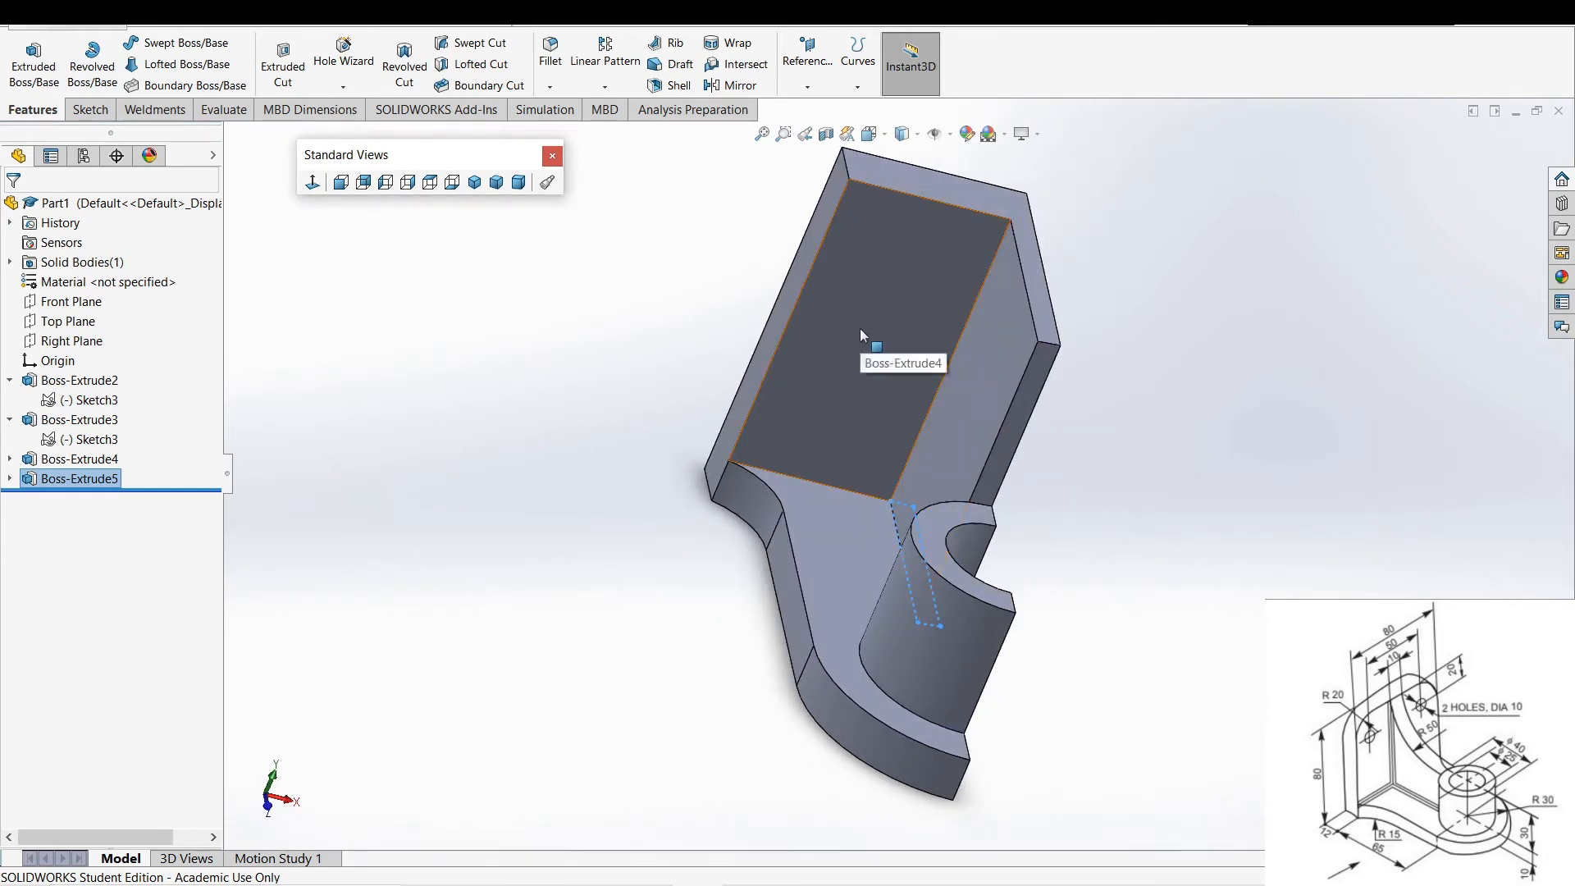
middle_click_drag(995, 415, 744, 588)
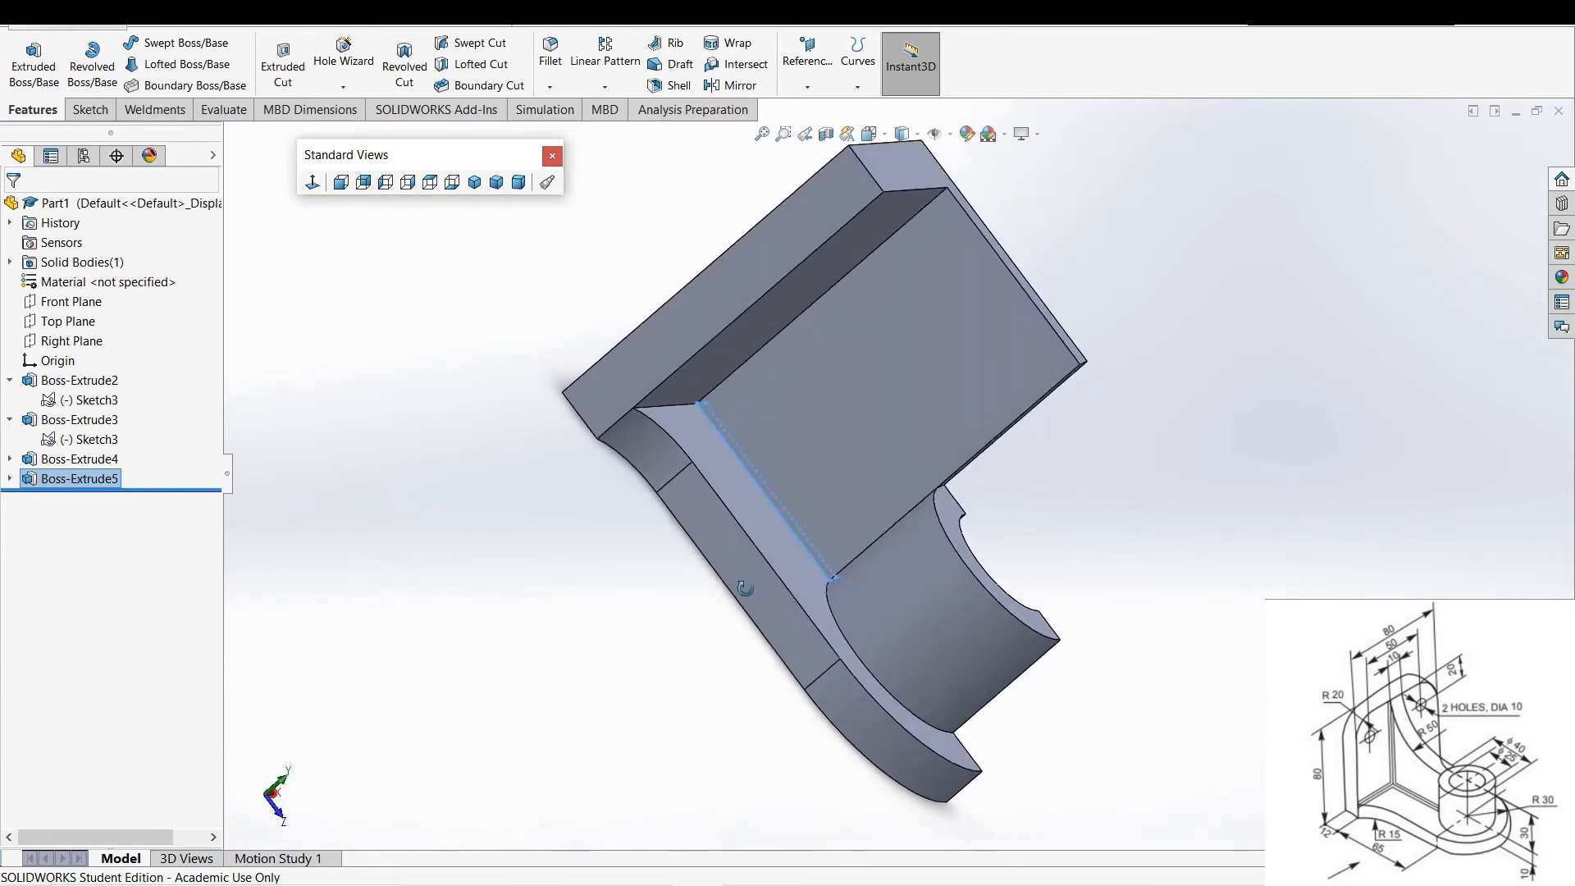
left_click(935, 332)
right_click(898, 356)
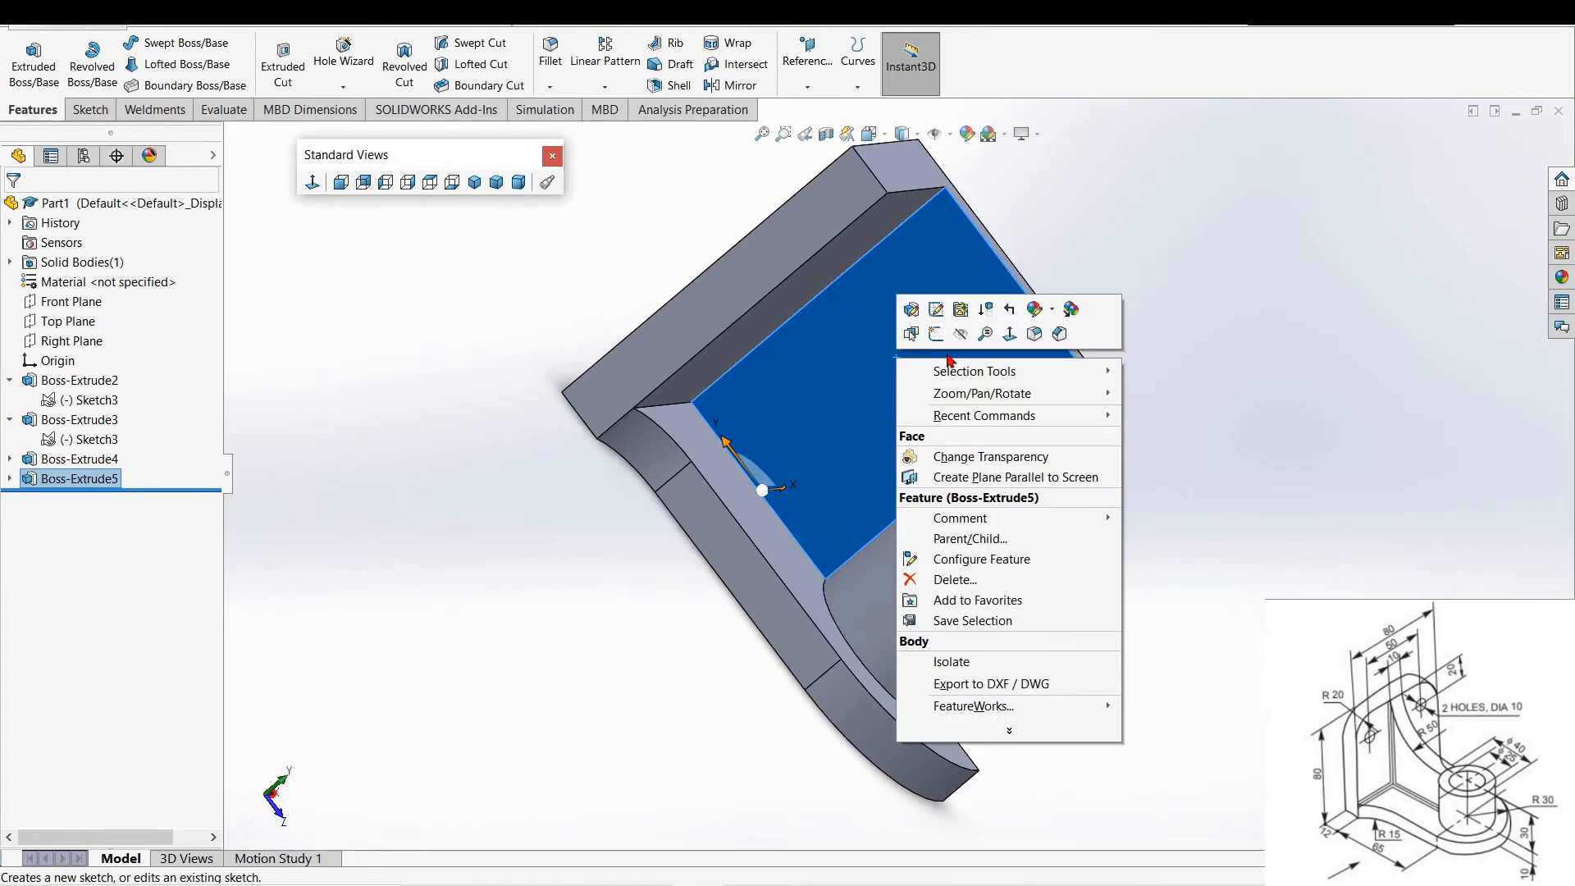
left_click(937, 337)
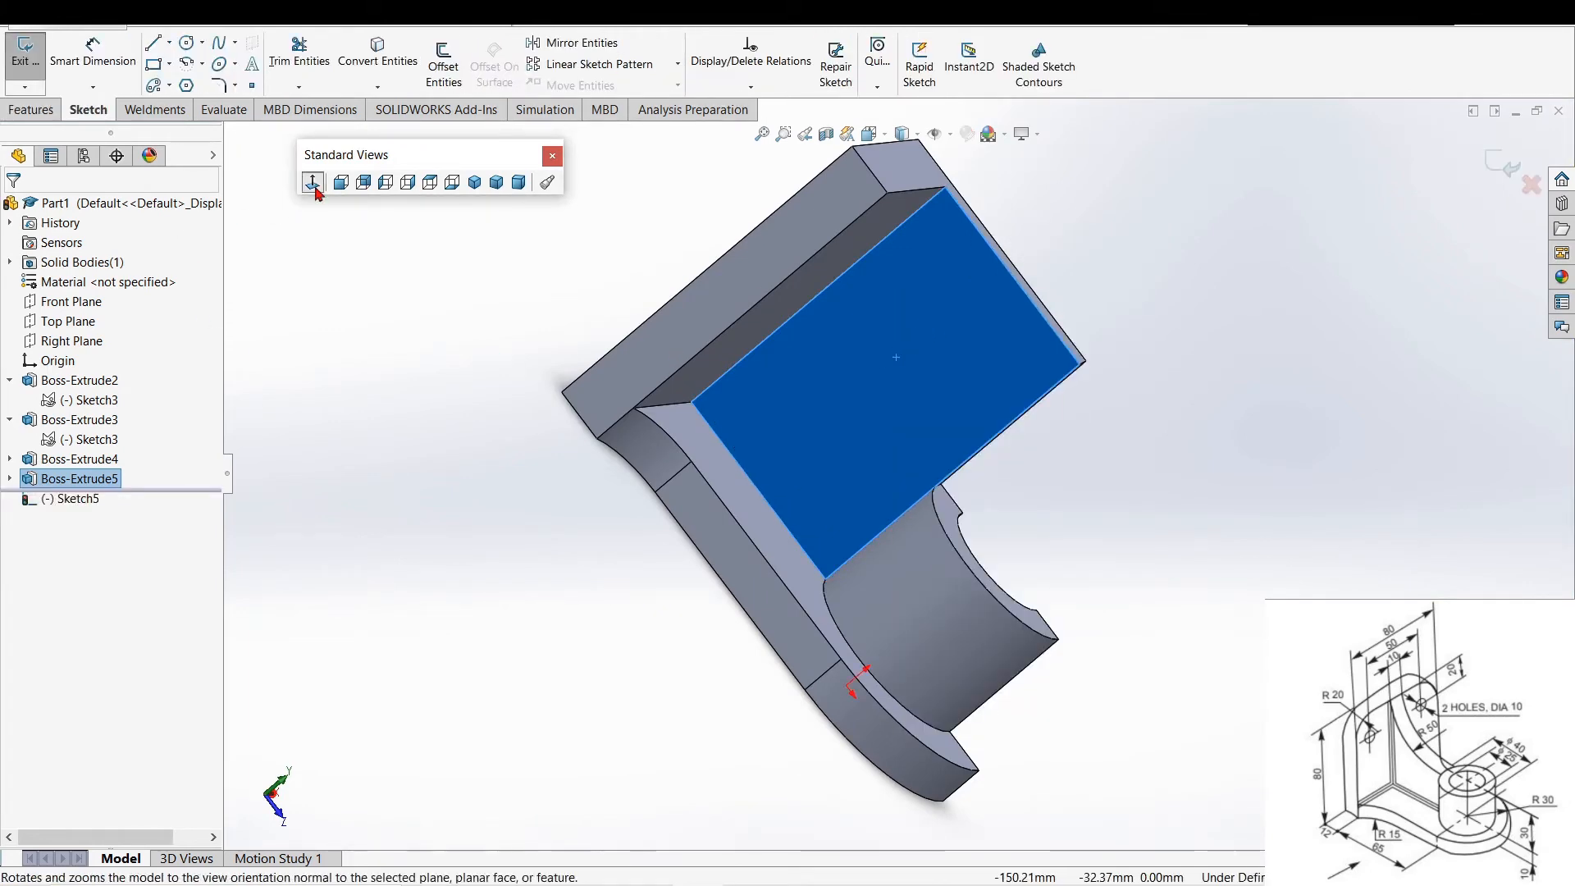
left_click(312, 182)
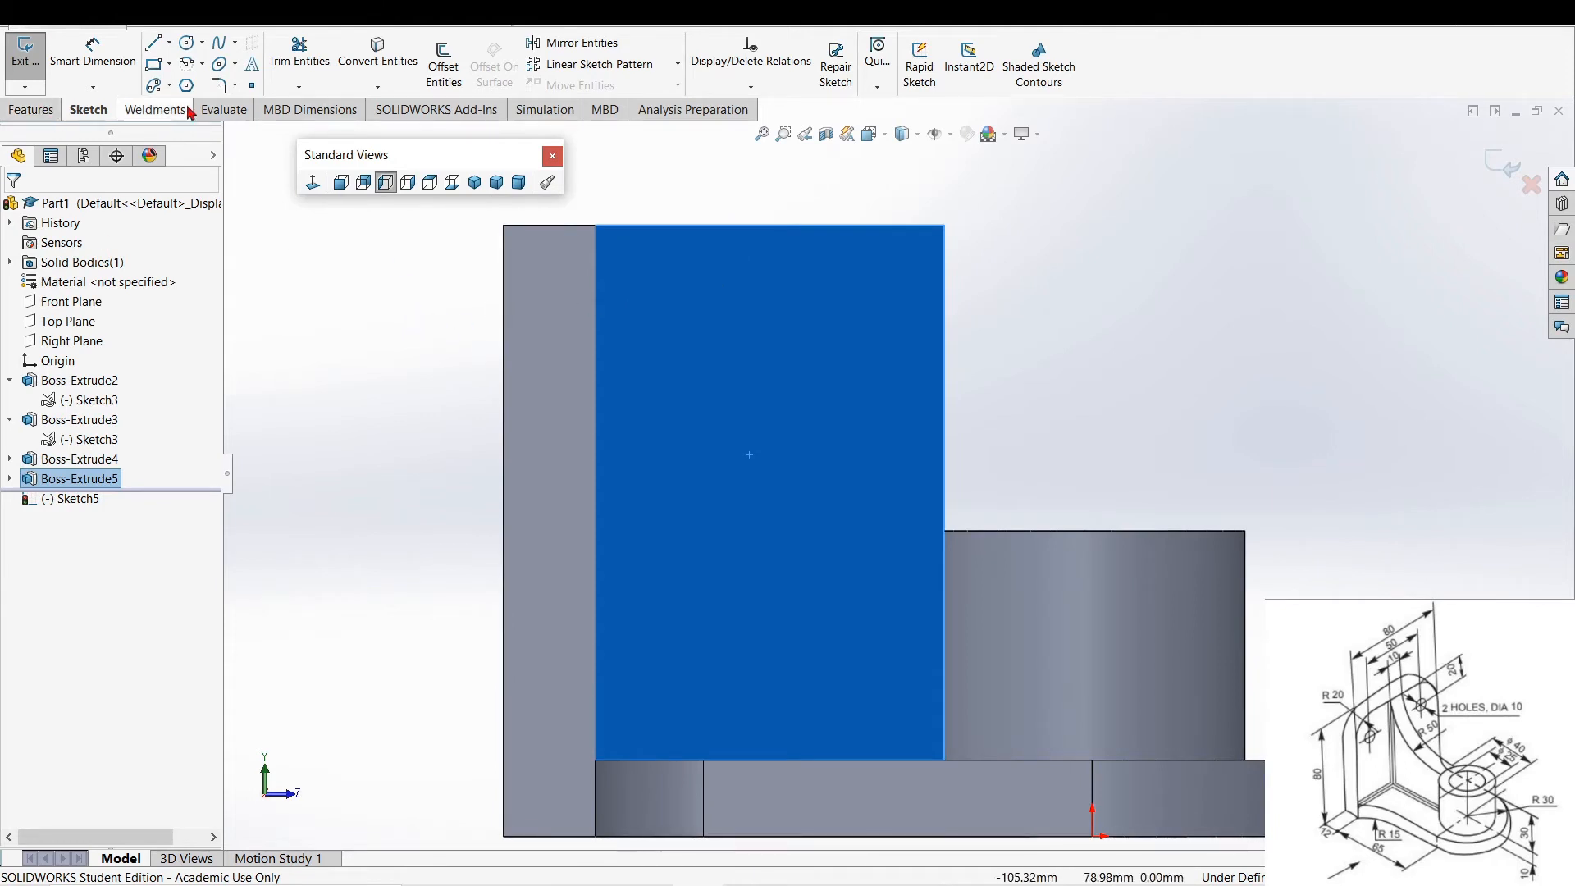
- Sketch a concave three-point arc of about 41 mm radius from the back plate's top inner corner to the boss's top edge
left_click(188, 65)
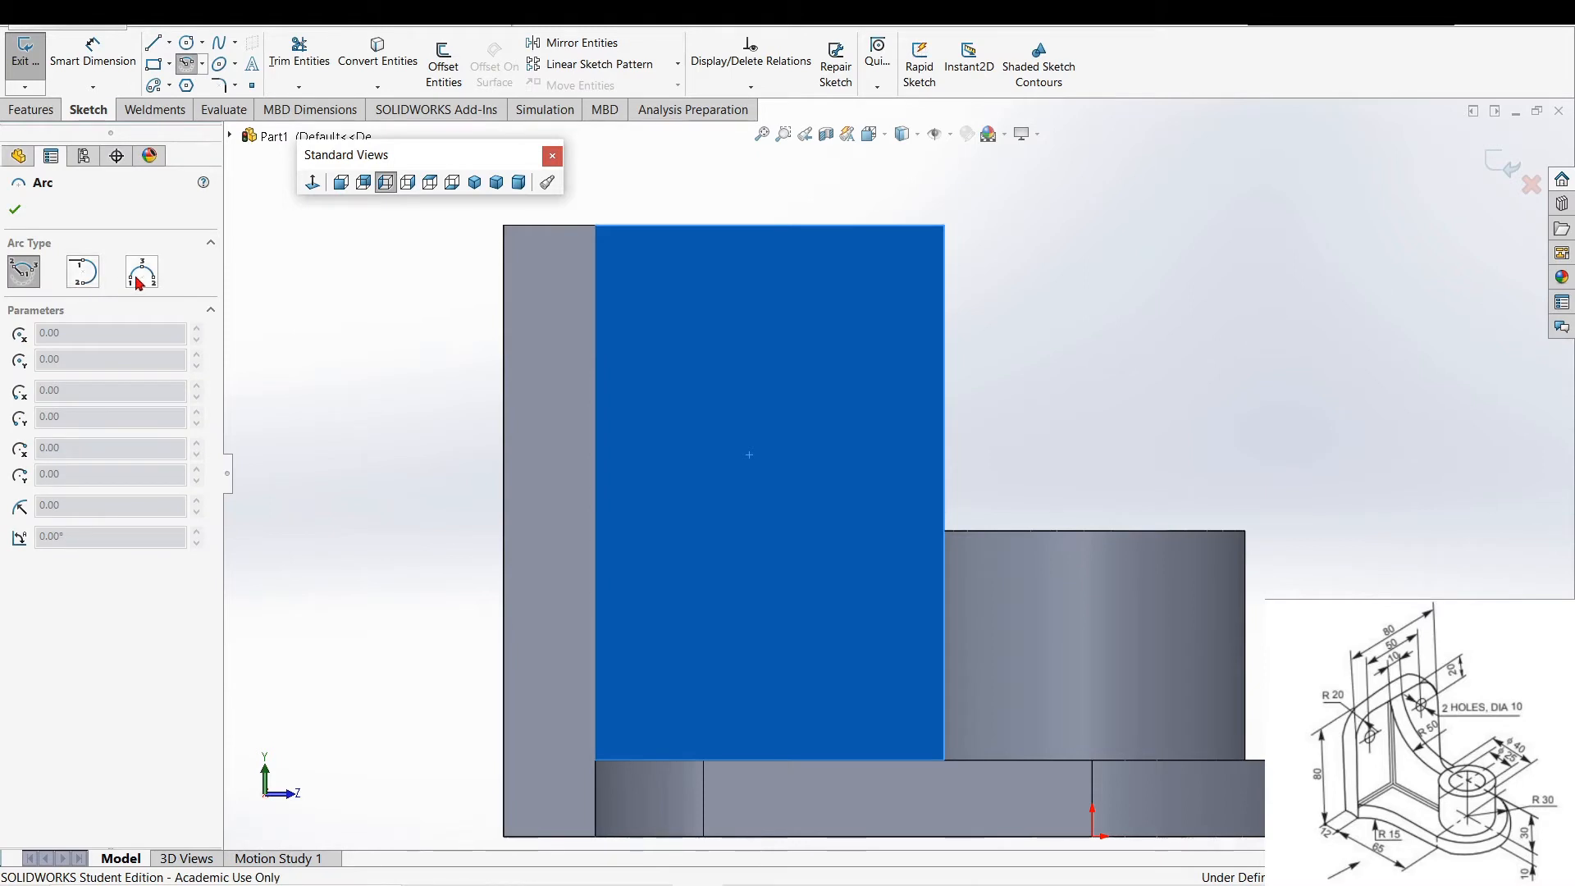
left_click(140, 275)
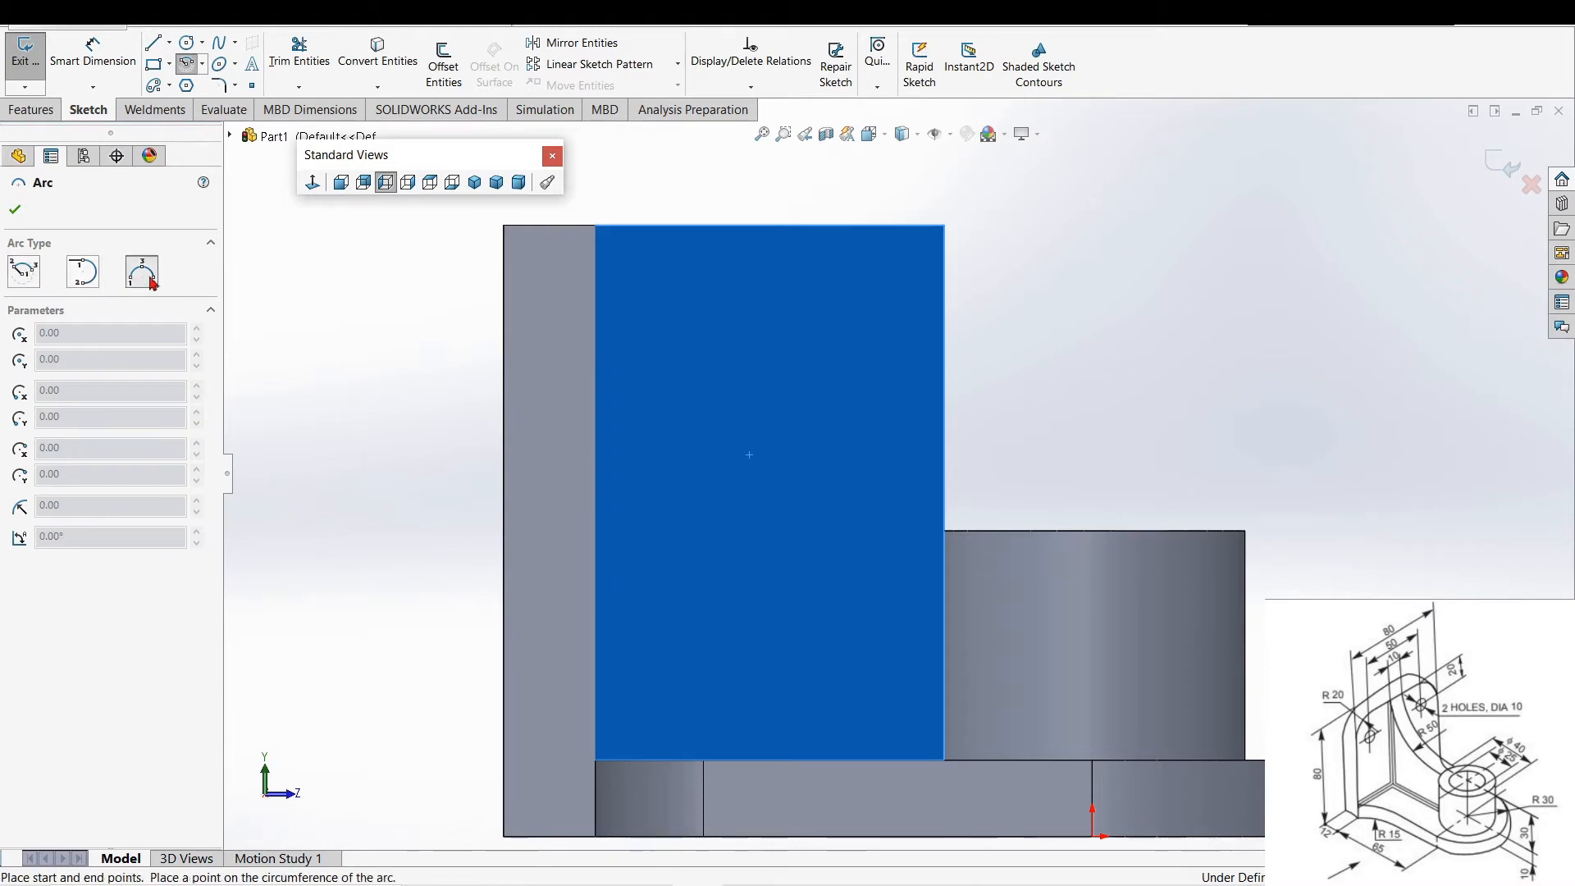
left_click(596, 226)
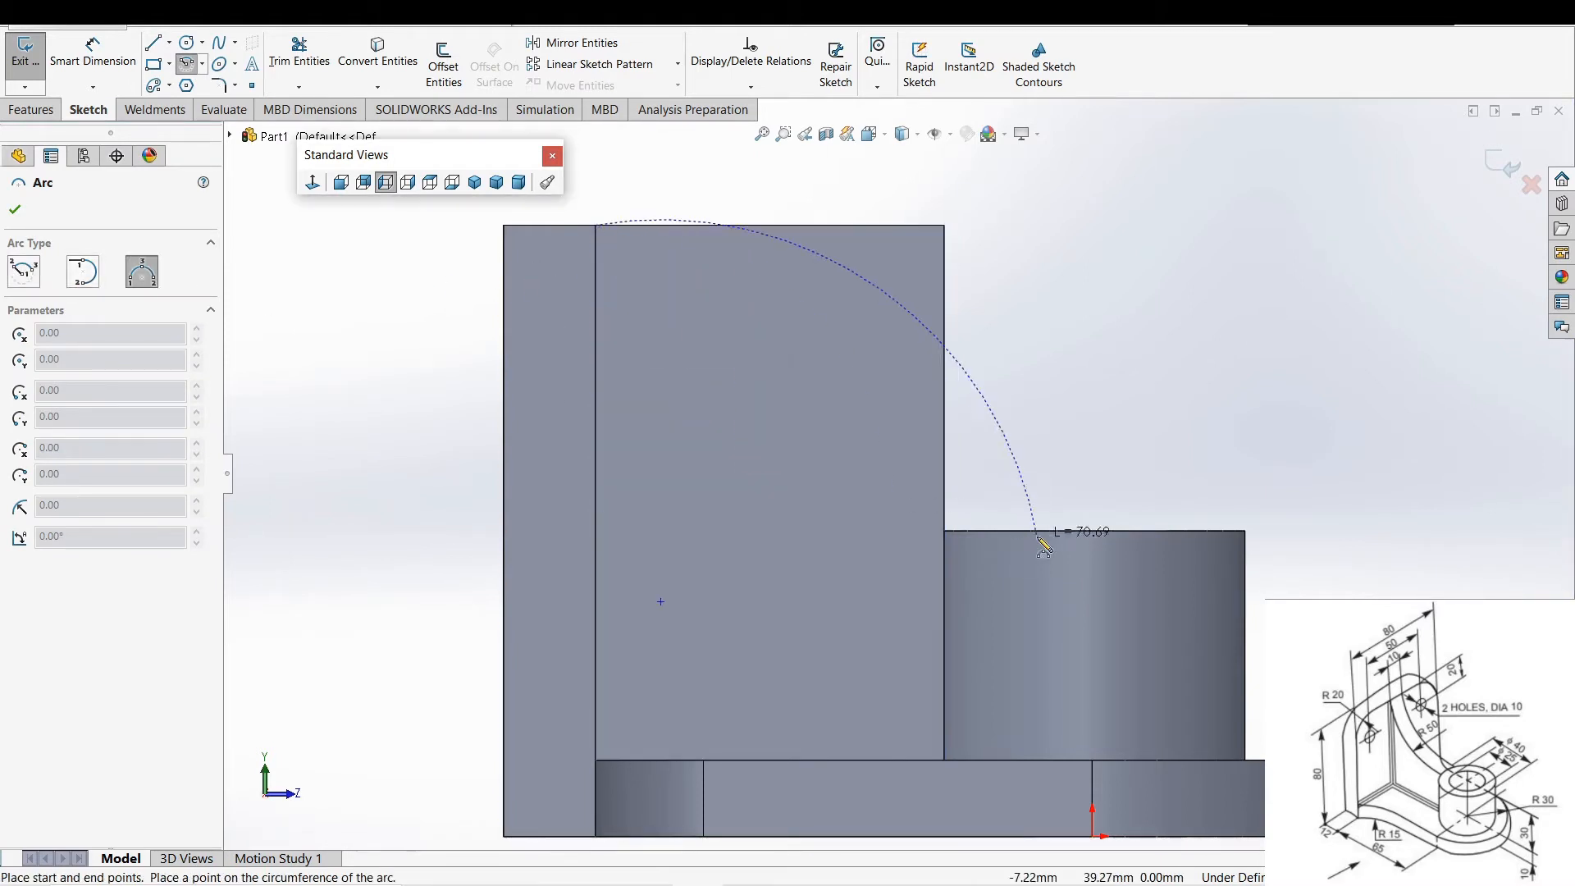
left_click(943, 530)
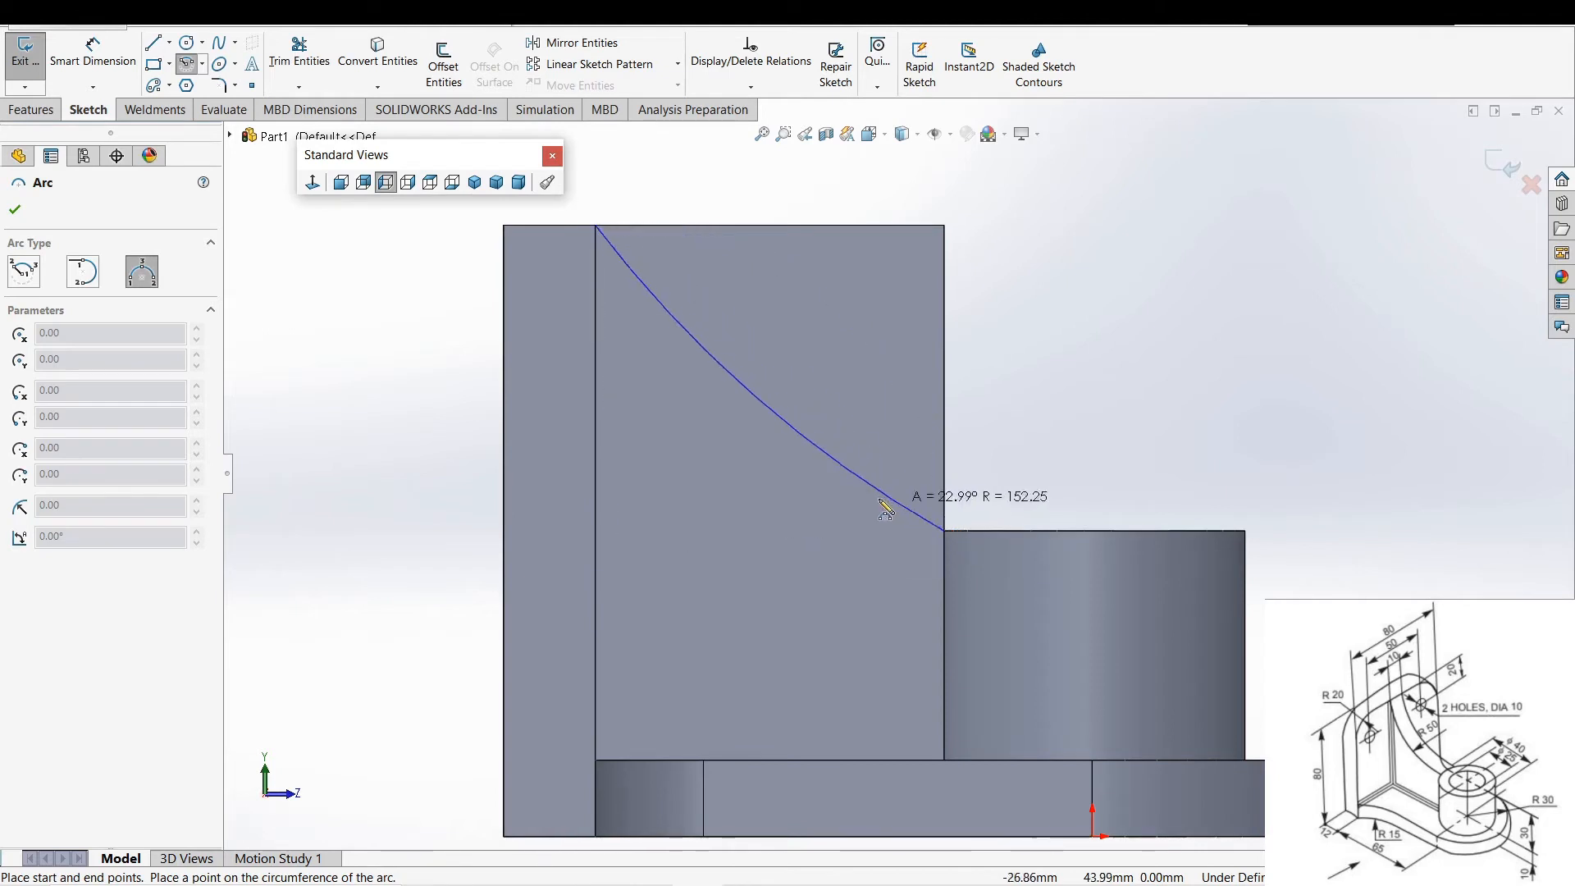
left_click(729, 480)
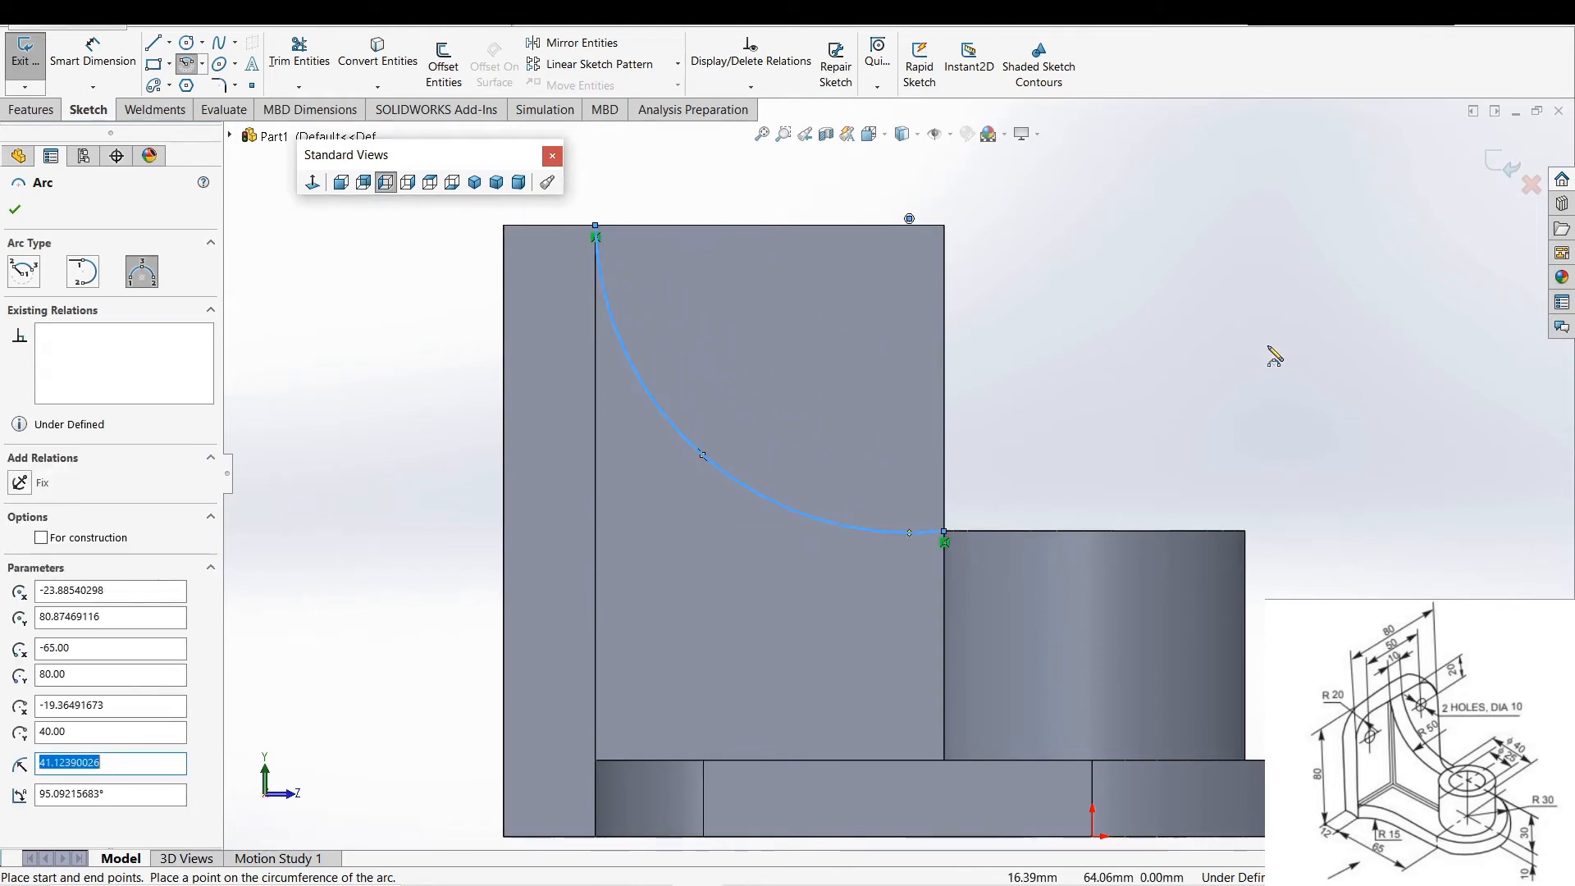
- Dimension the arc's radius to 50 mm
right_click_drag(1274, 352, 1318, 266)
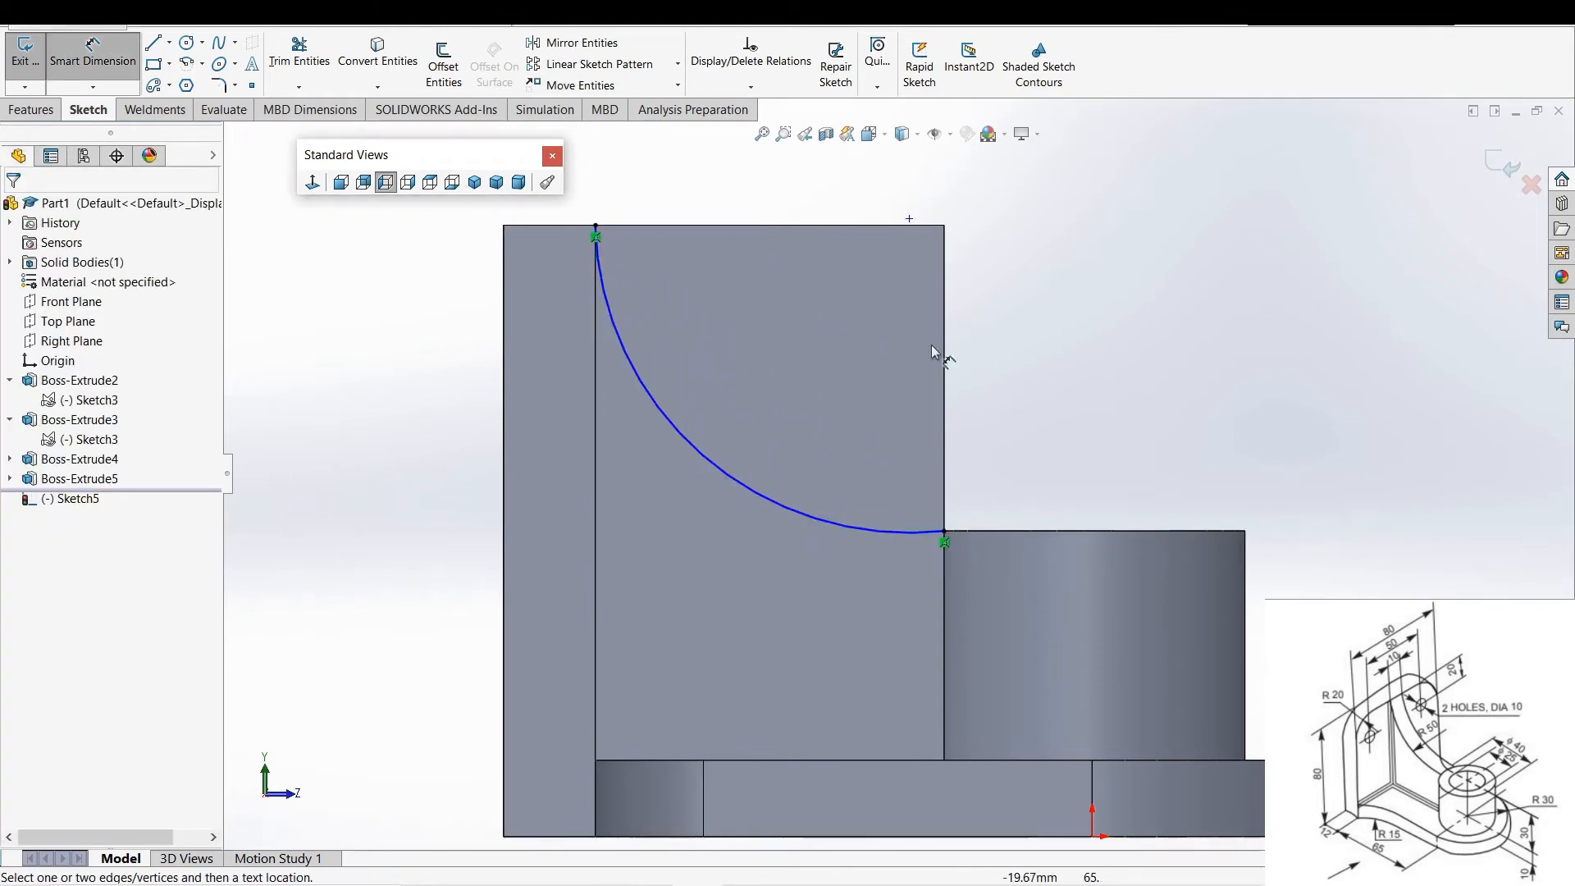
left_click(722, 473)
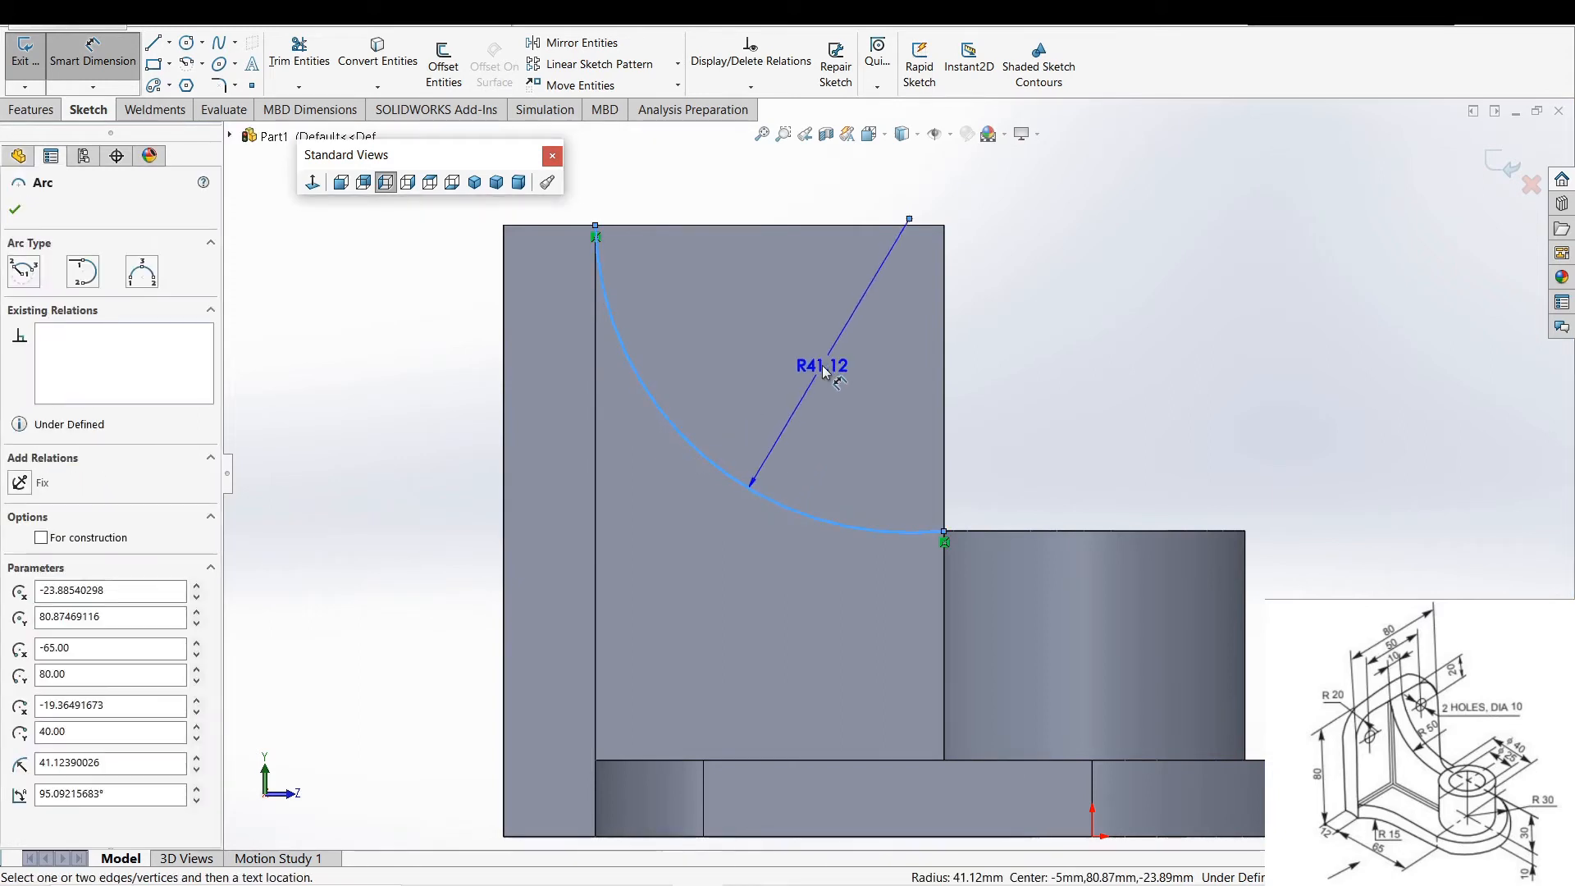
left_click(822, 366)
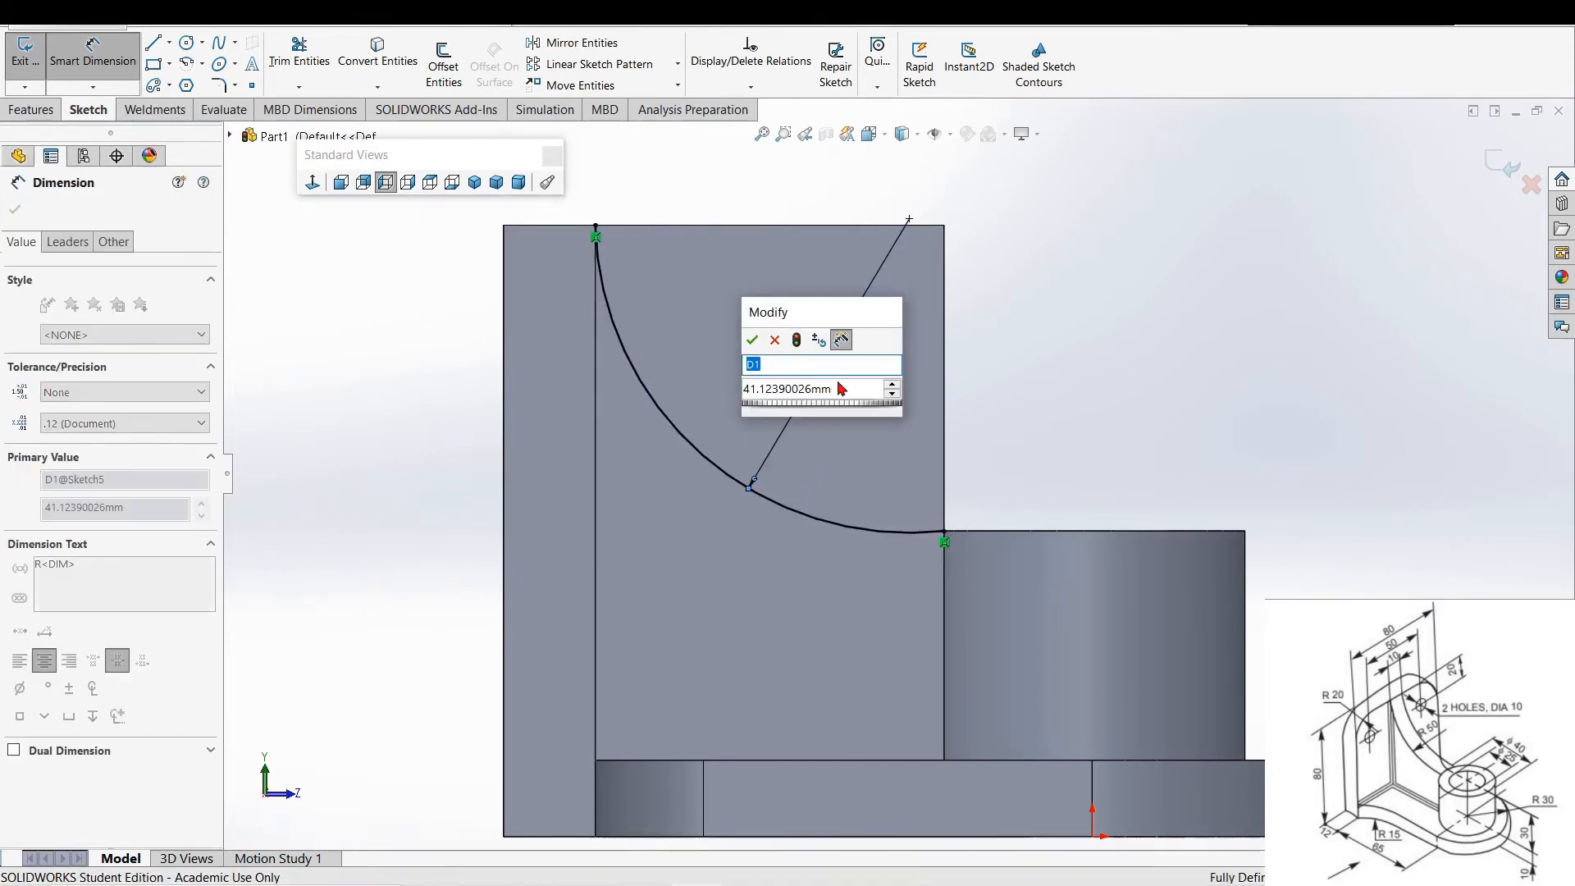
type("50")
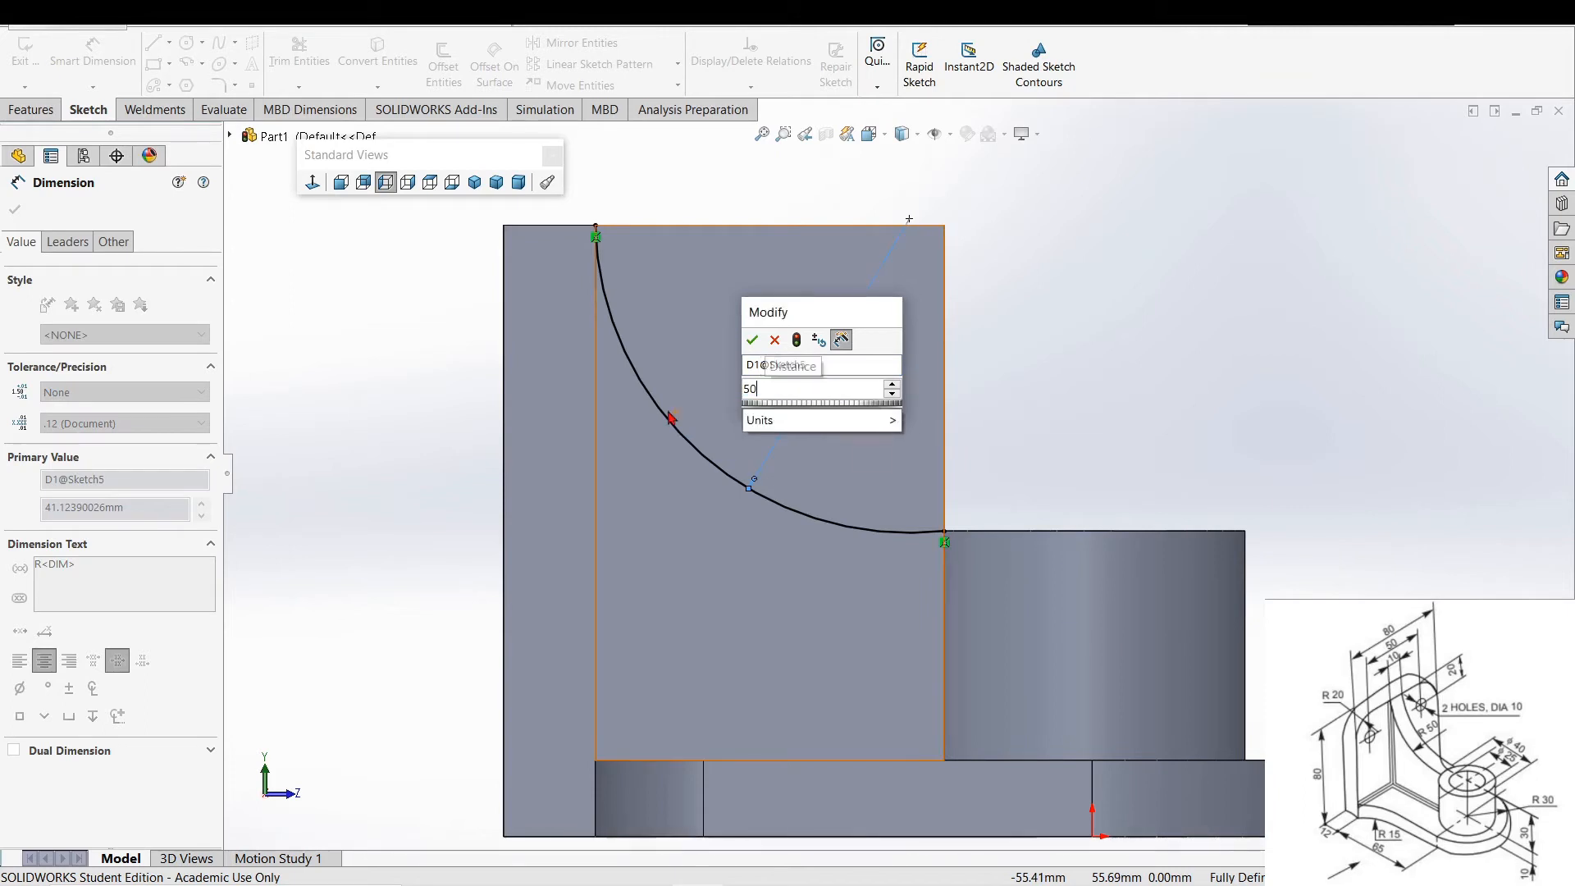
key("Return")
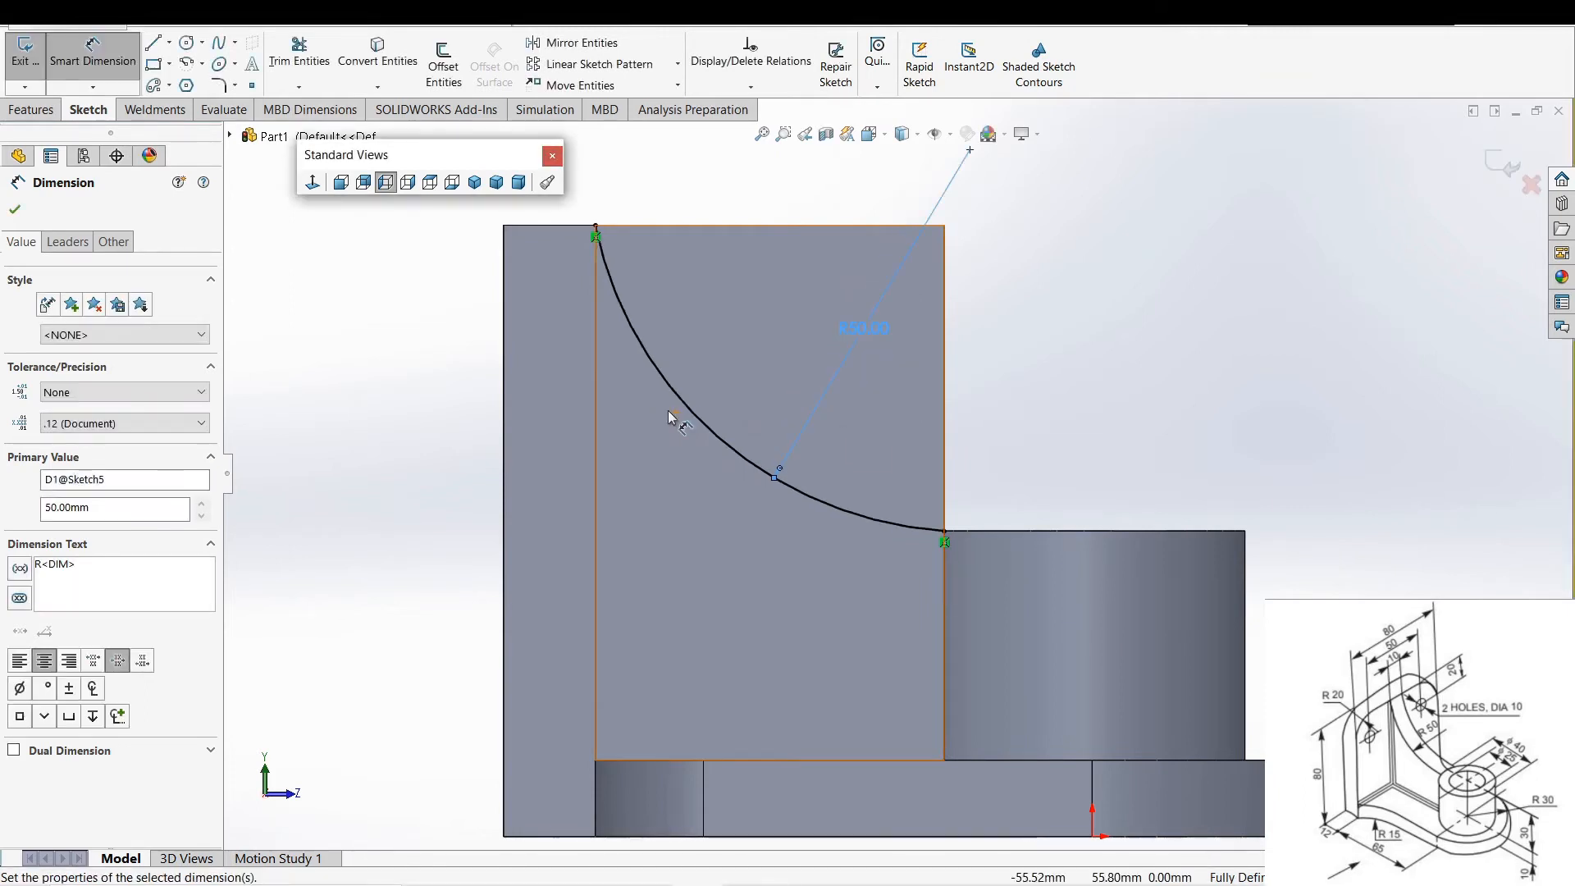
- Close the arc profile with a horizontal line about 46 mm long along the rib's top edge and a 40 mm vertical line along its outer edge
left_click(158, 46)
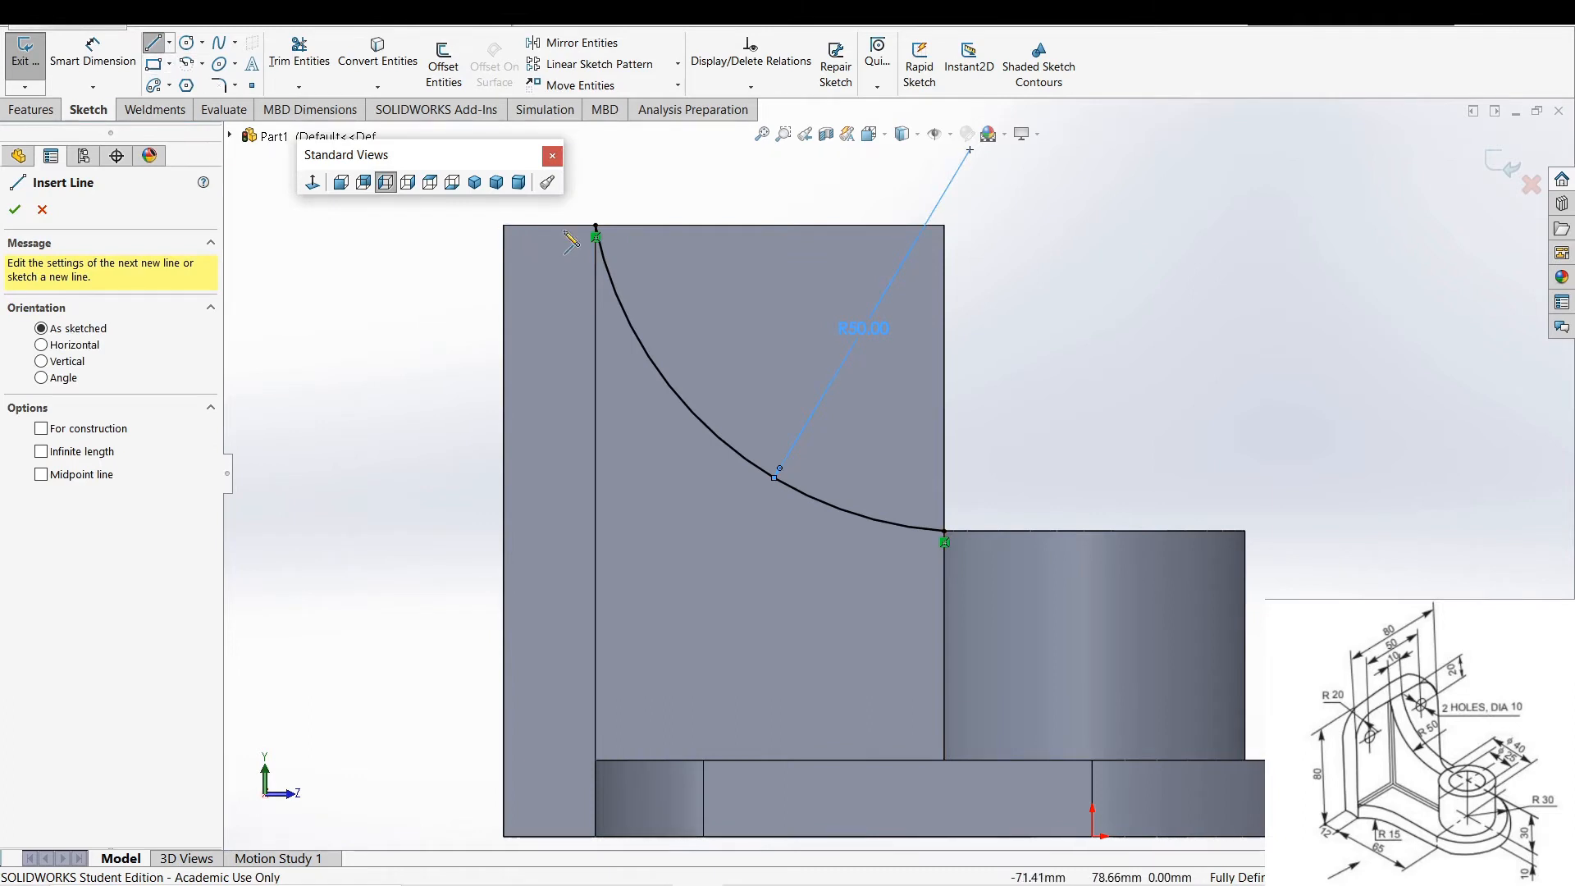
left_click(596, 226)
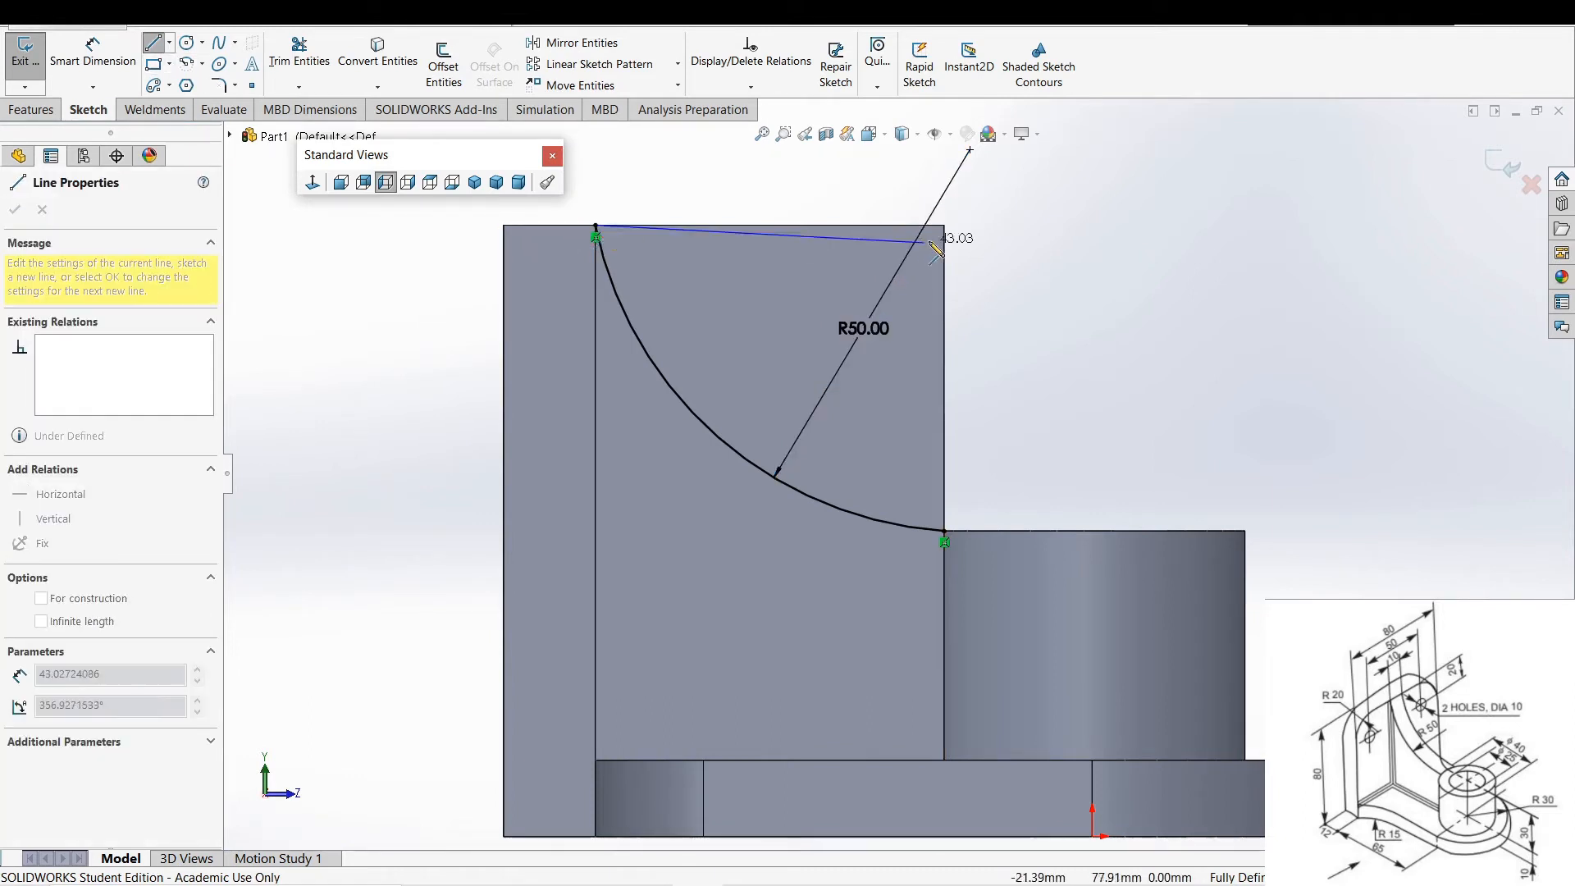
left_click(944, 226)
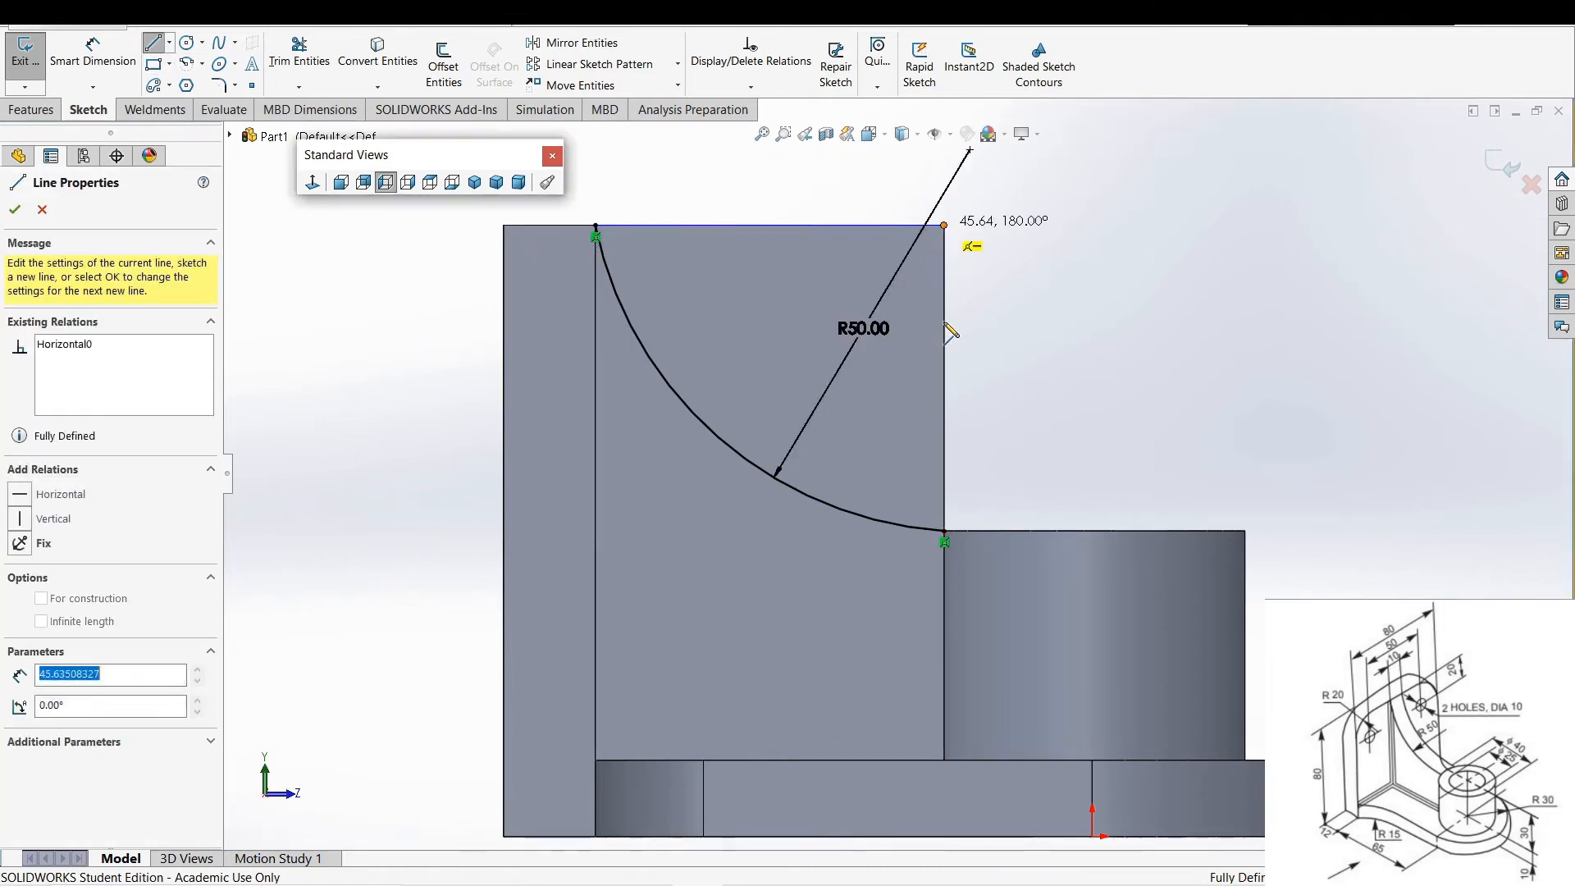
left_click(944, 532)
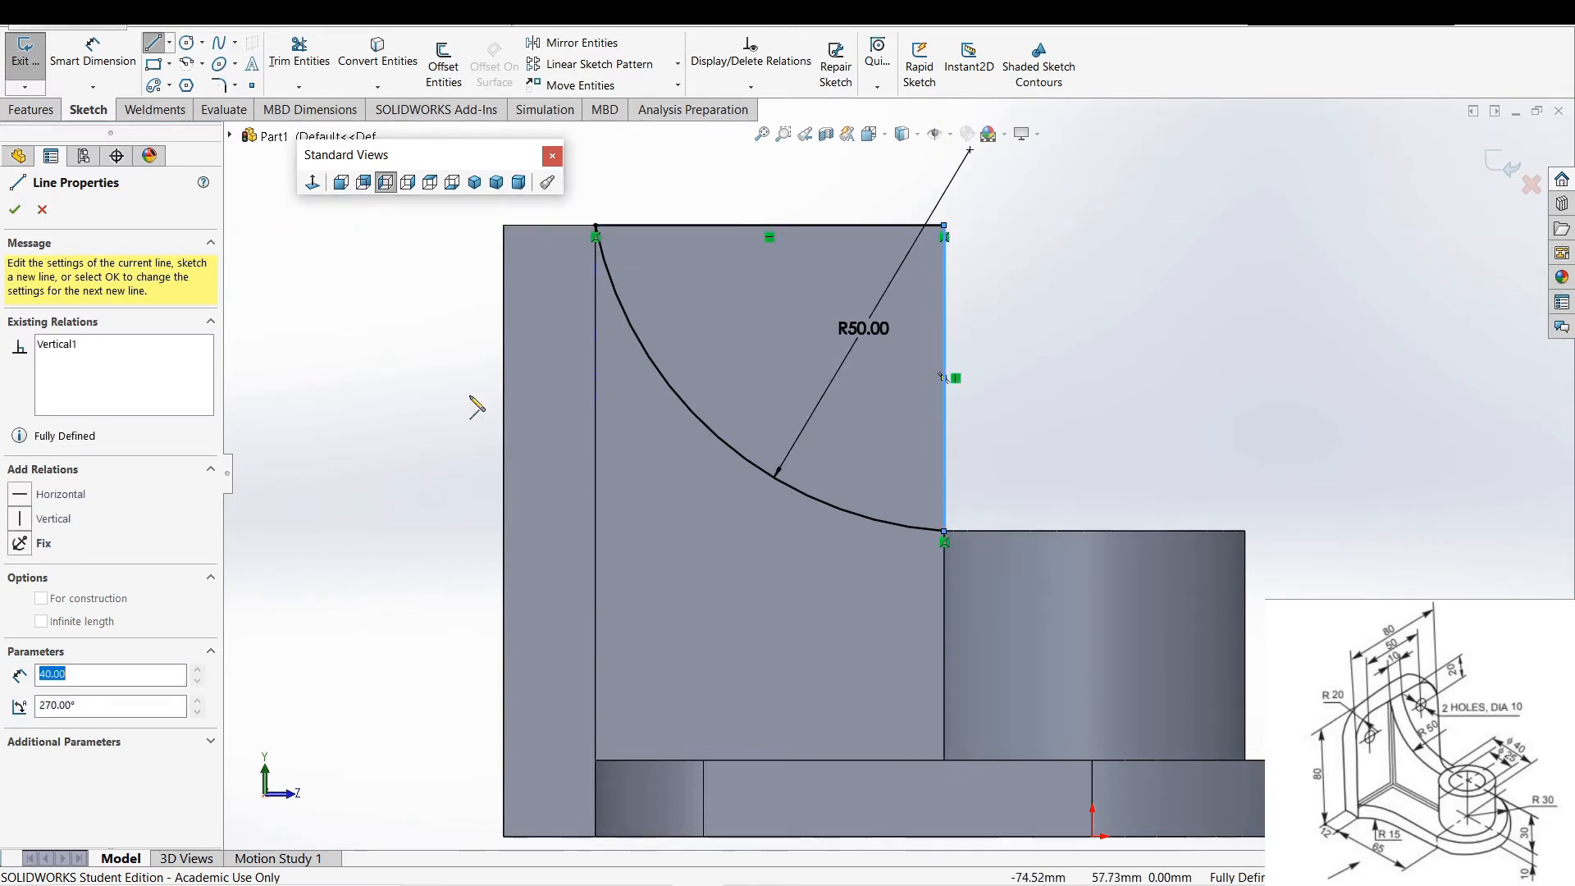
left_click(14, 210)
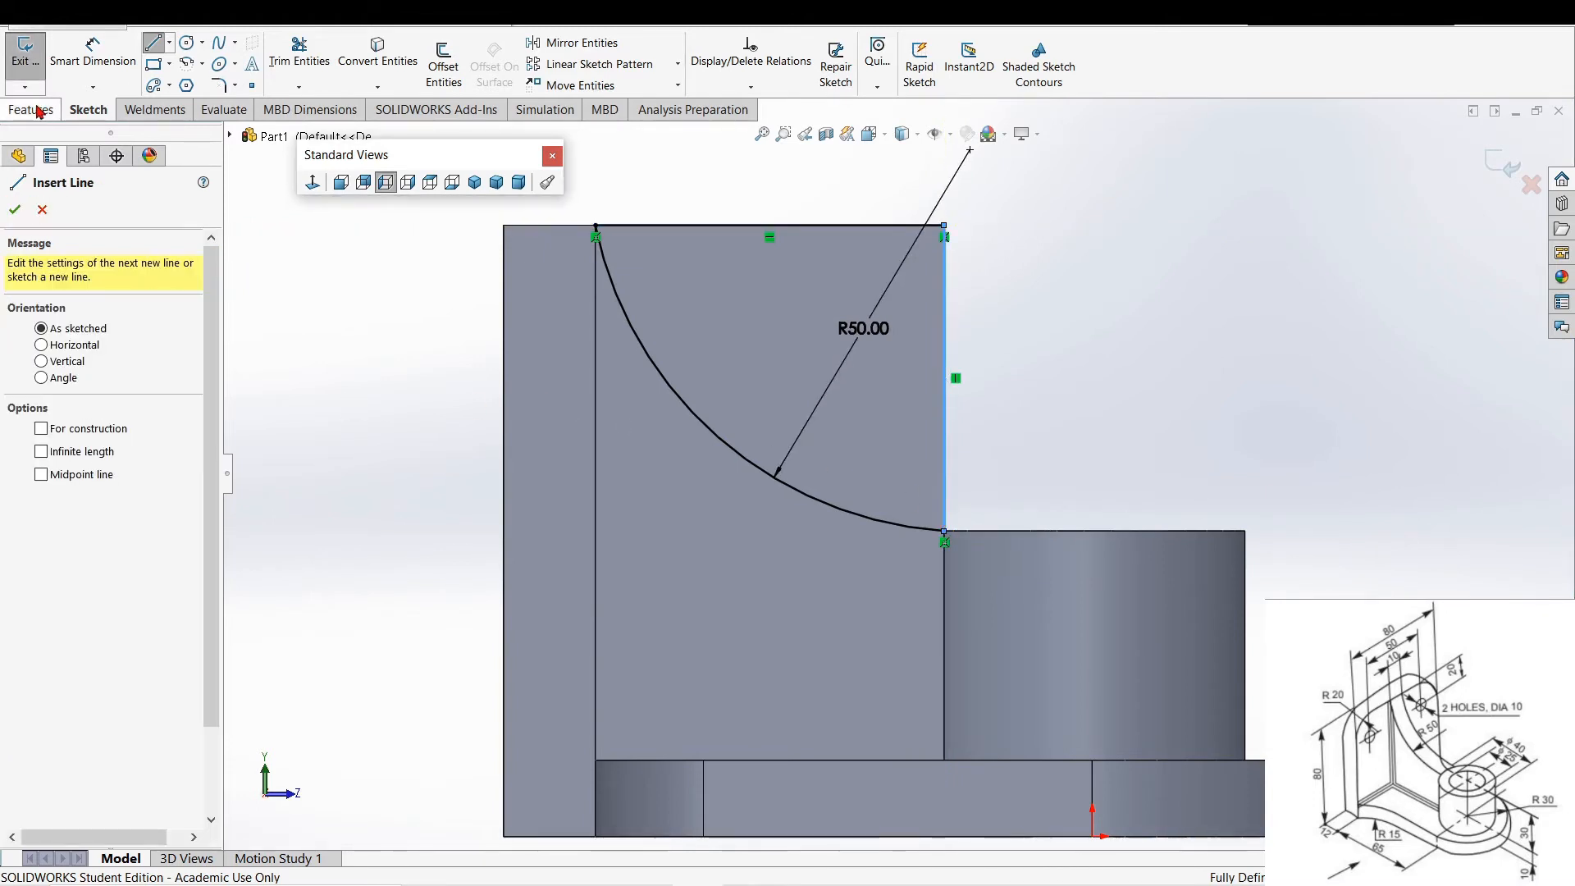
- Cut the closed arc profile out of the rib with a blind 70 mm extruded cut
left_click(30, 109)
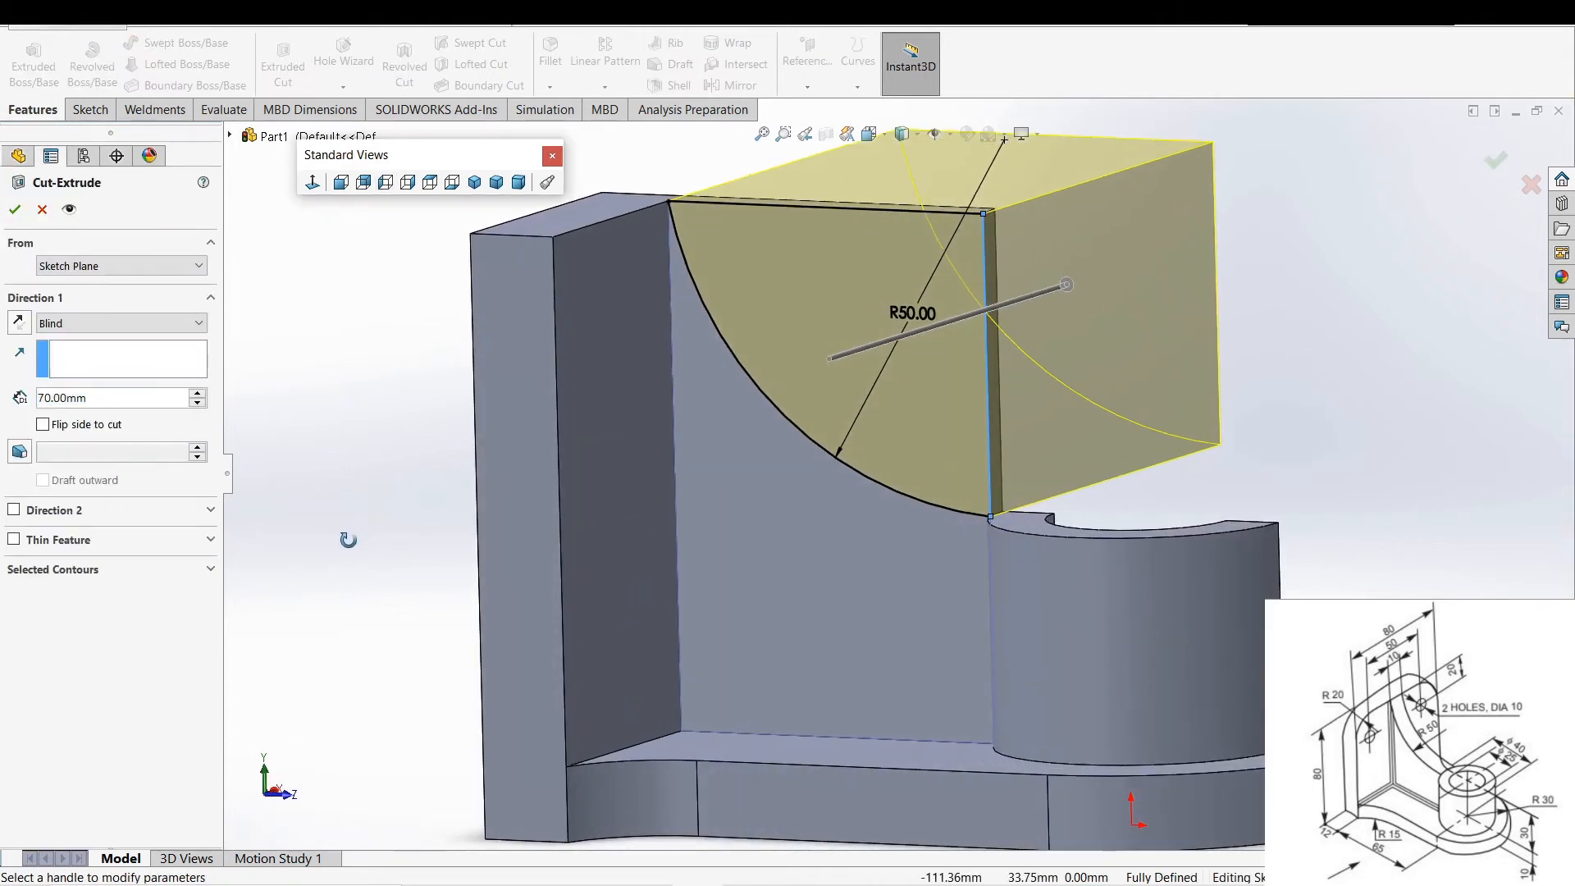
left_click(14, 210)
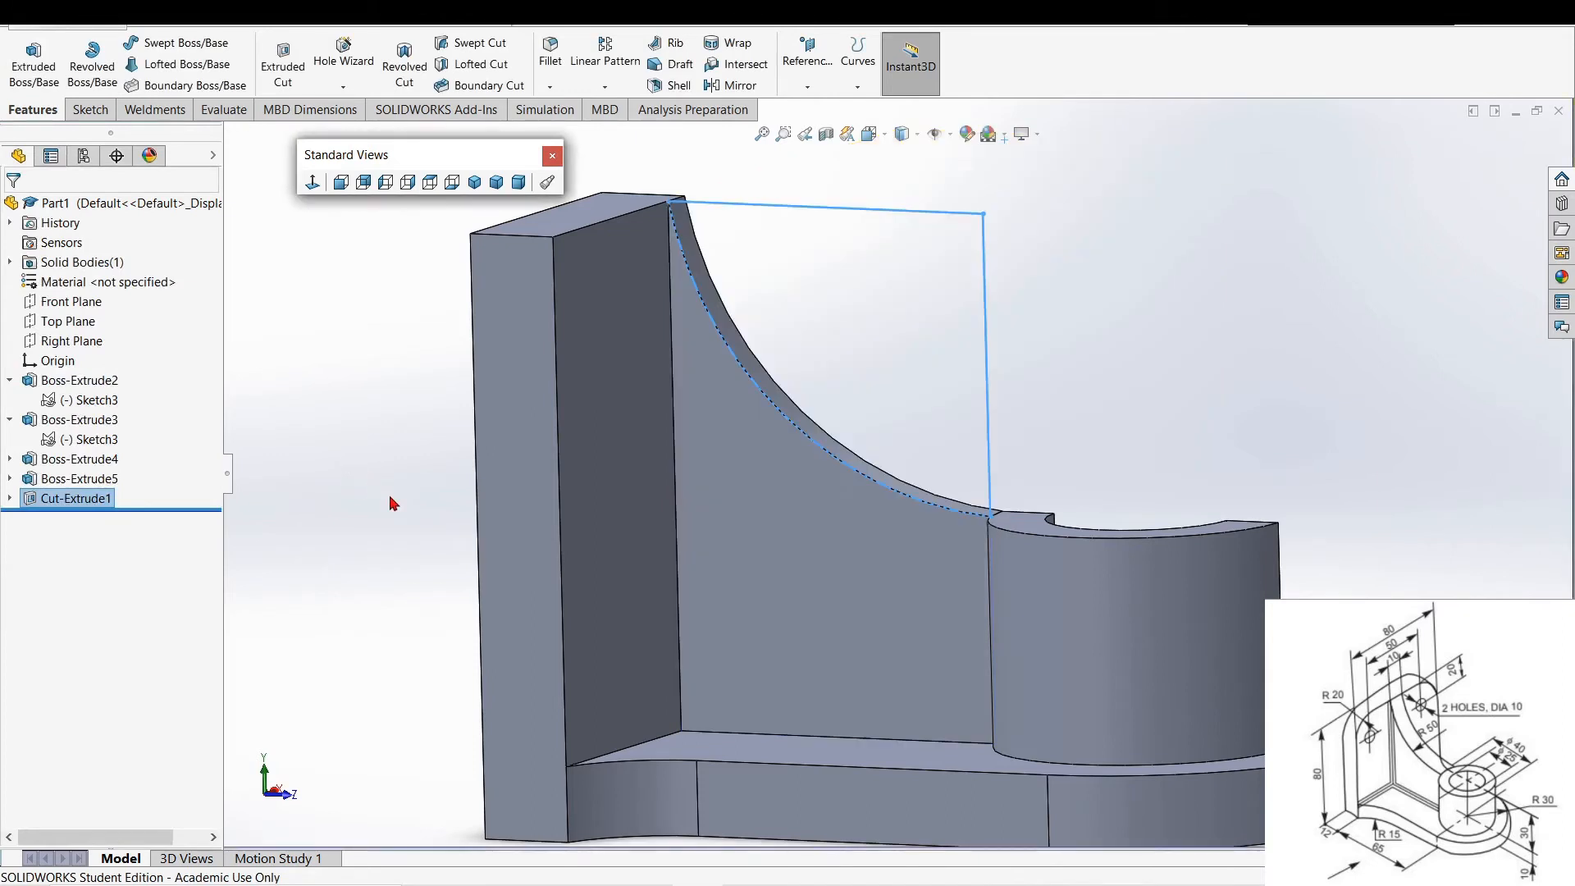
- Start a new sketch on the back plate's rib-side face, viewed normal to it
middle_click_drag(393, 503, 320, 566)
left_click(674, 461)
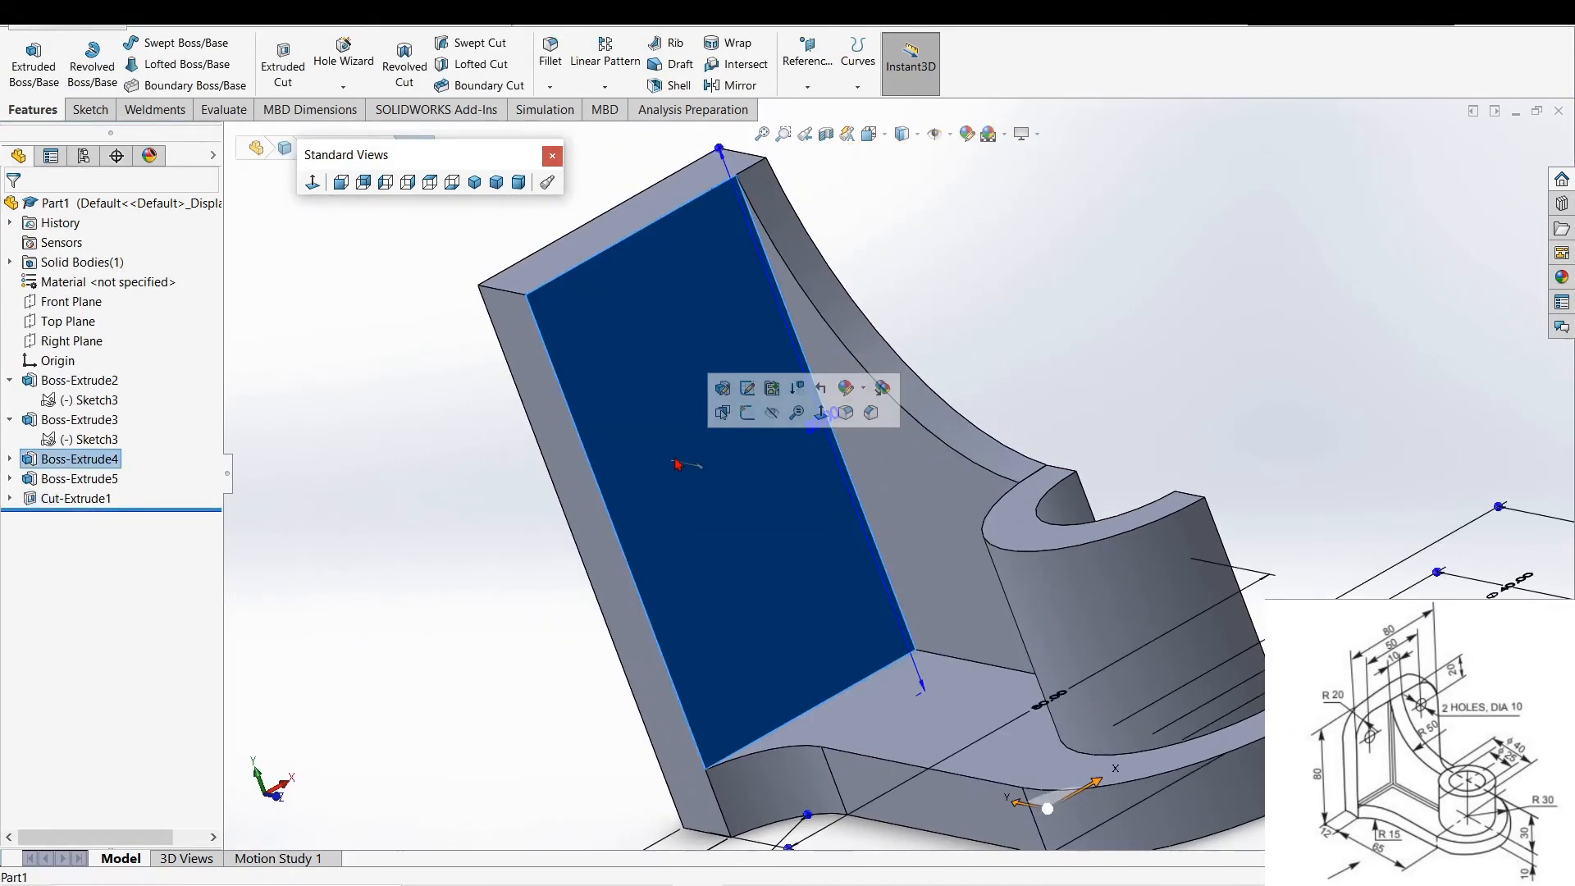
left_click(747, 412)
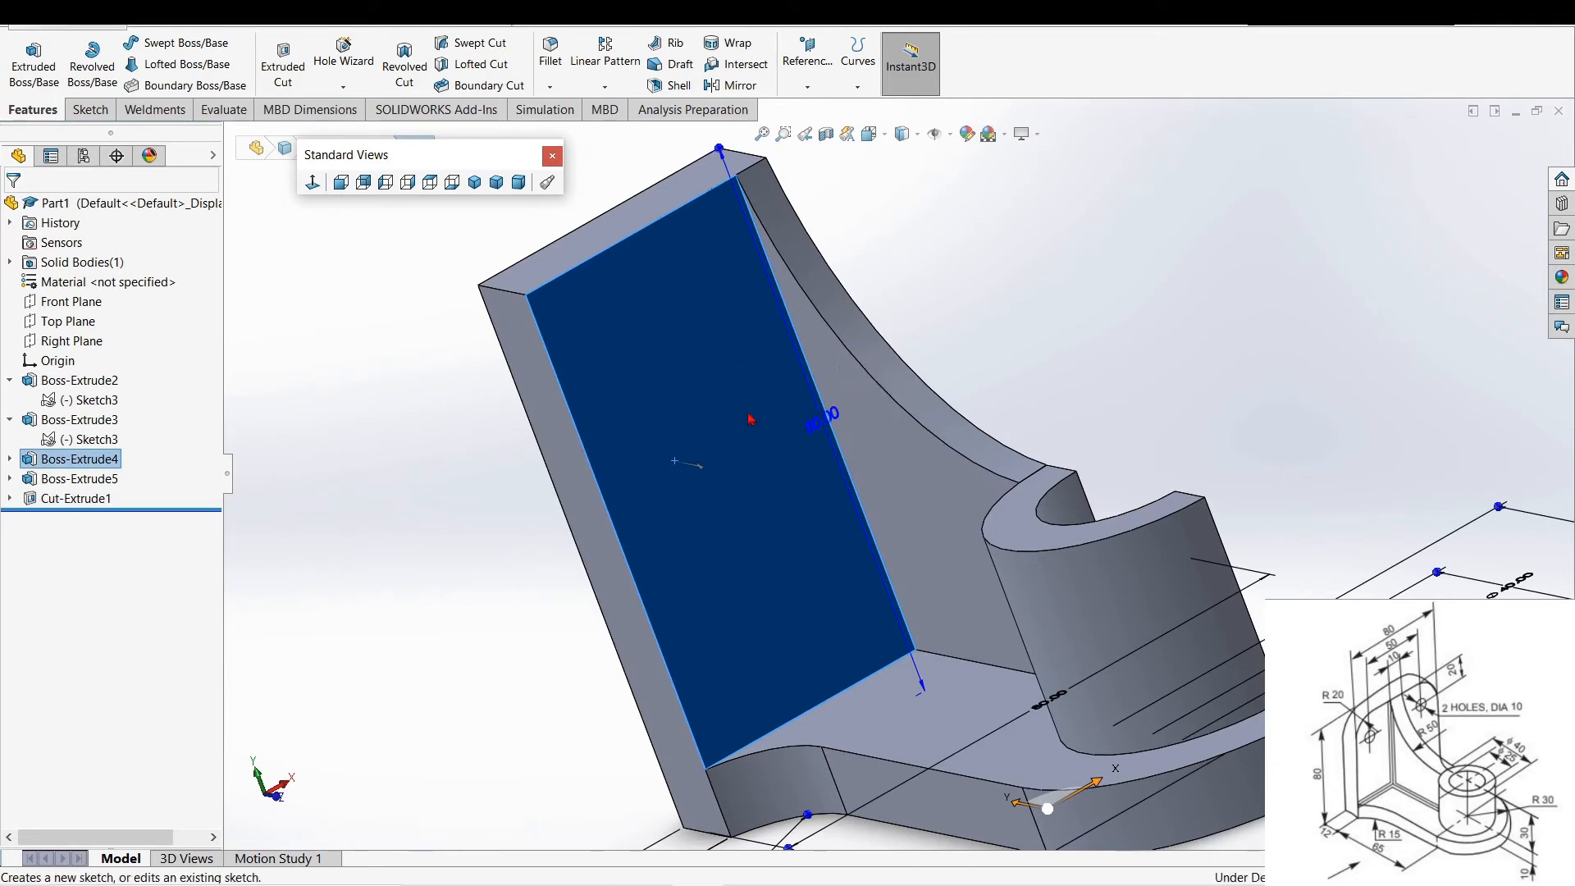
left_click(313, 182)
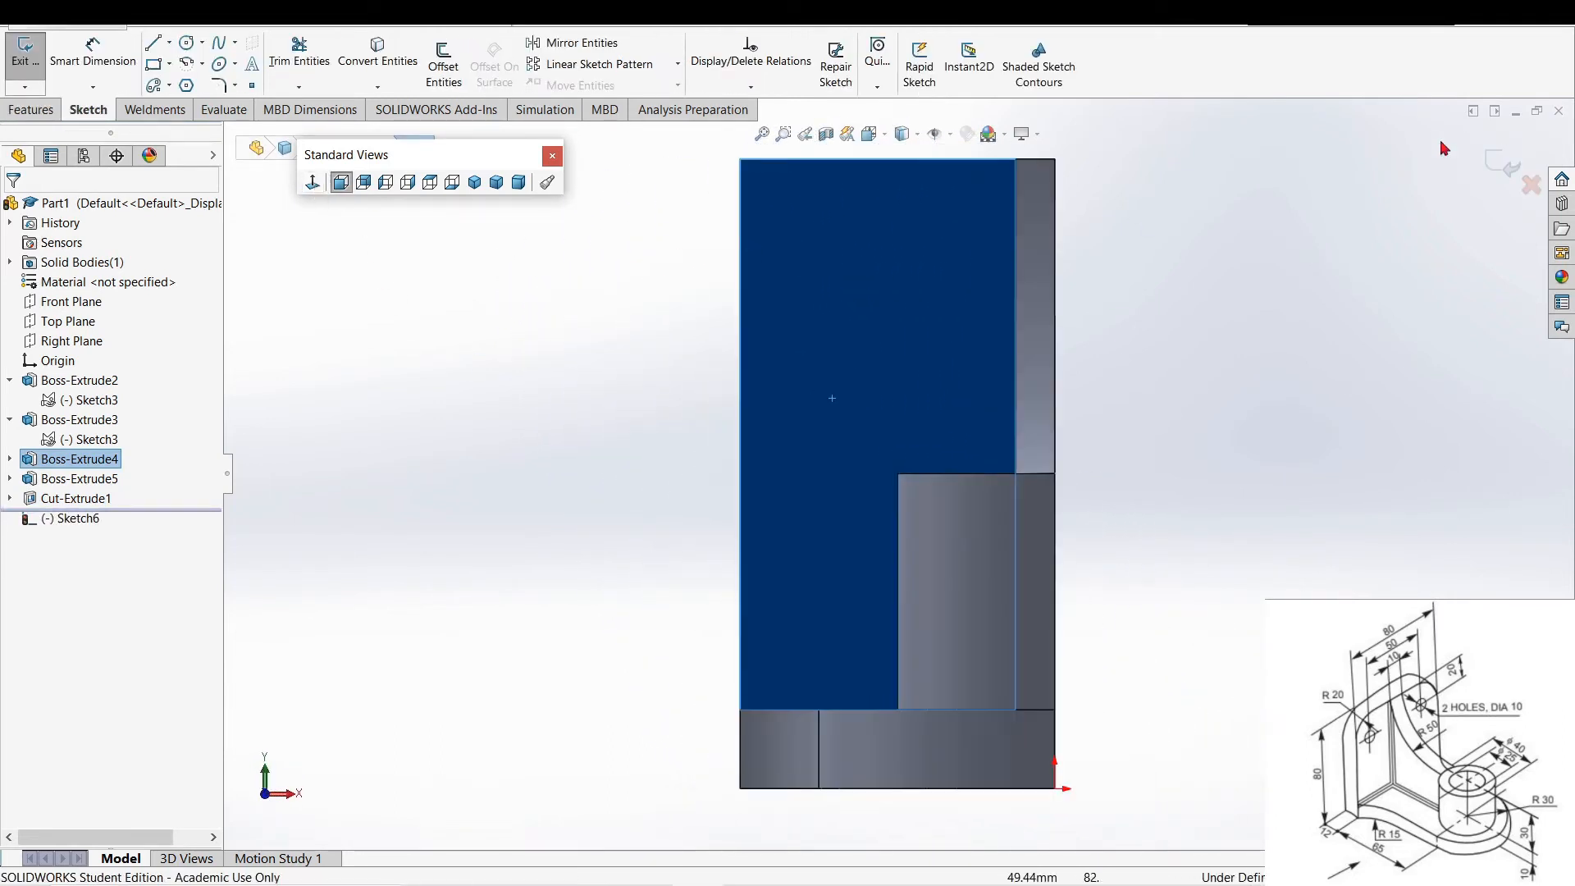
scroll(1125, 172, "up", 2)
scroll(1084, 220, "down", 2)
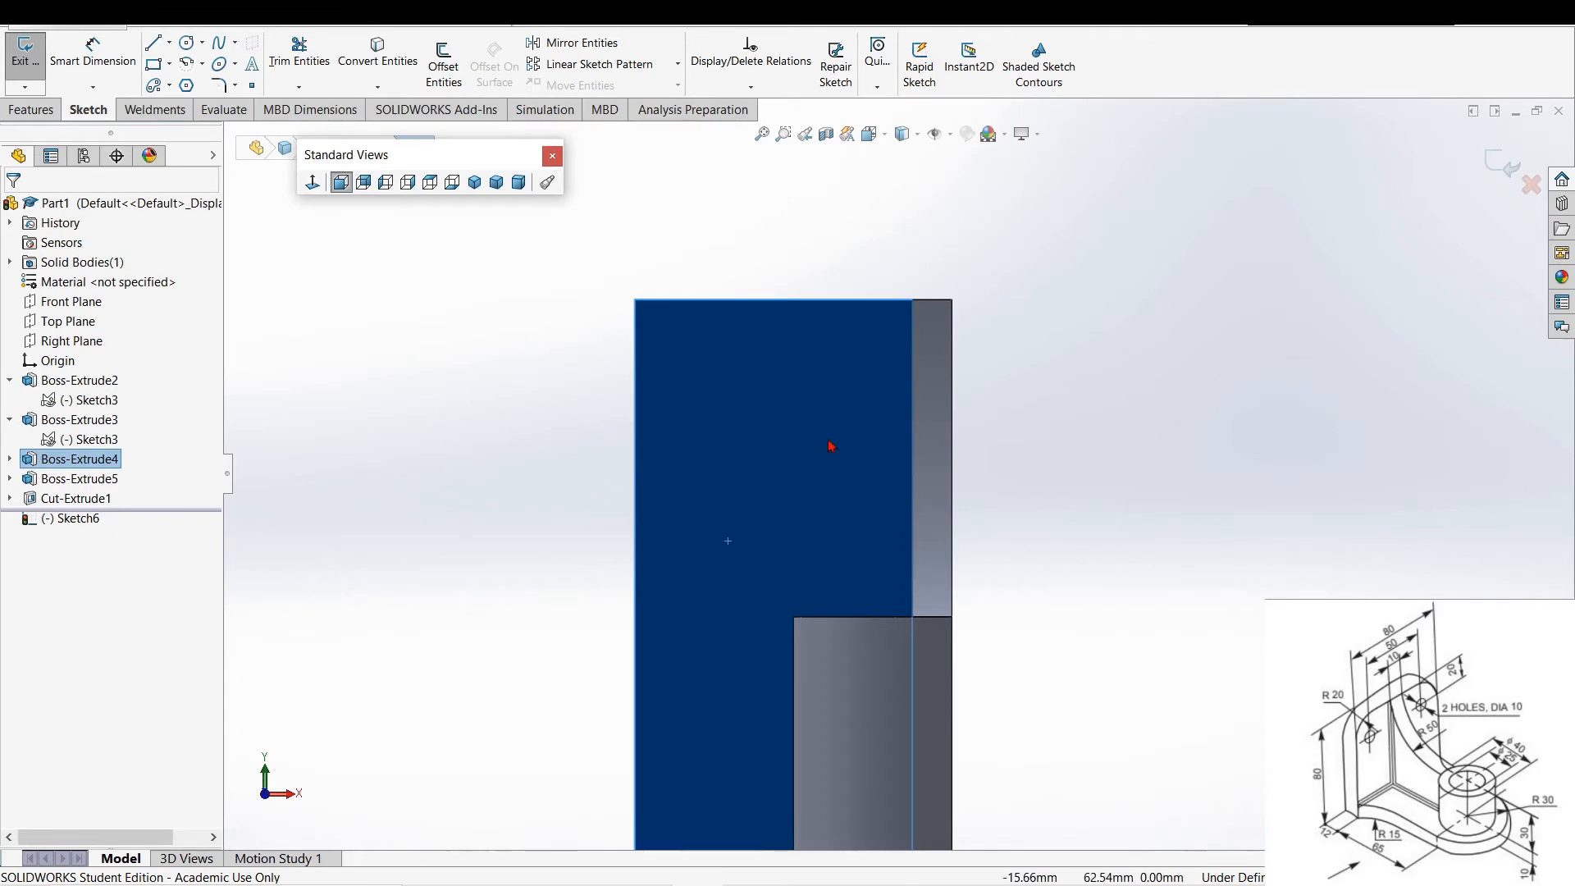
scroll(830, 446, "down", 1)
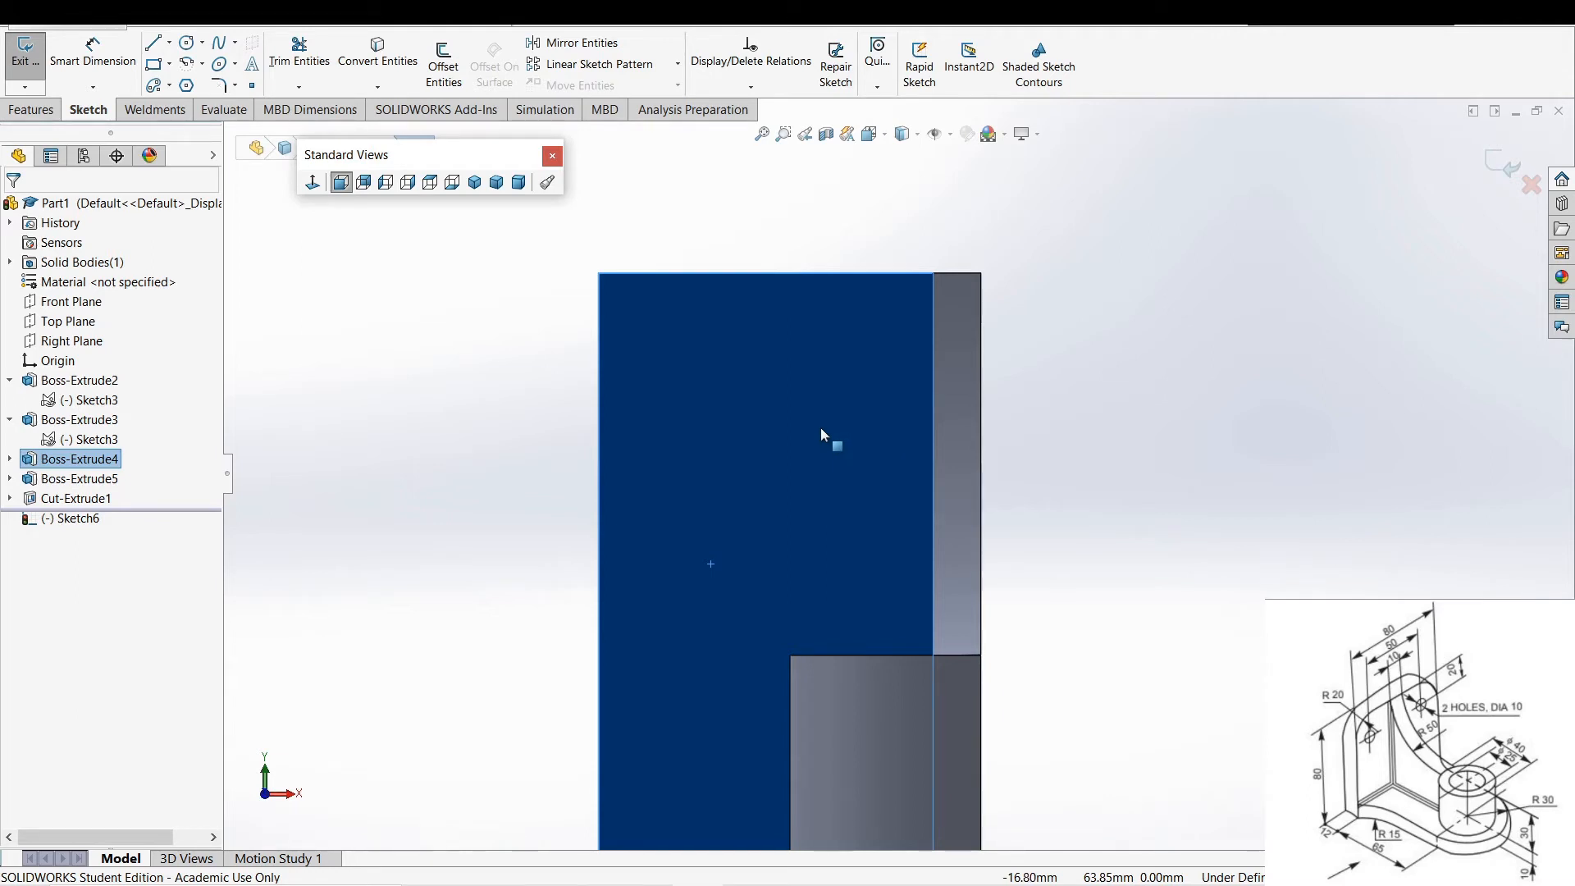
- Draw a vertical construction line about 20 mm long down the symmetry edge from its top corner
left_click(169, 42)
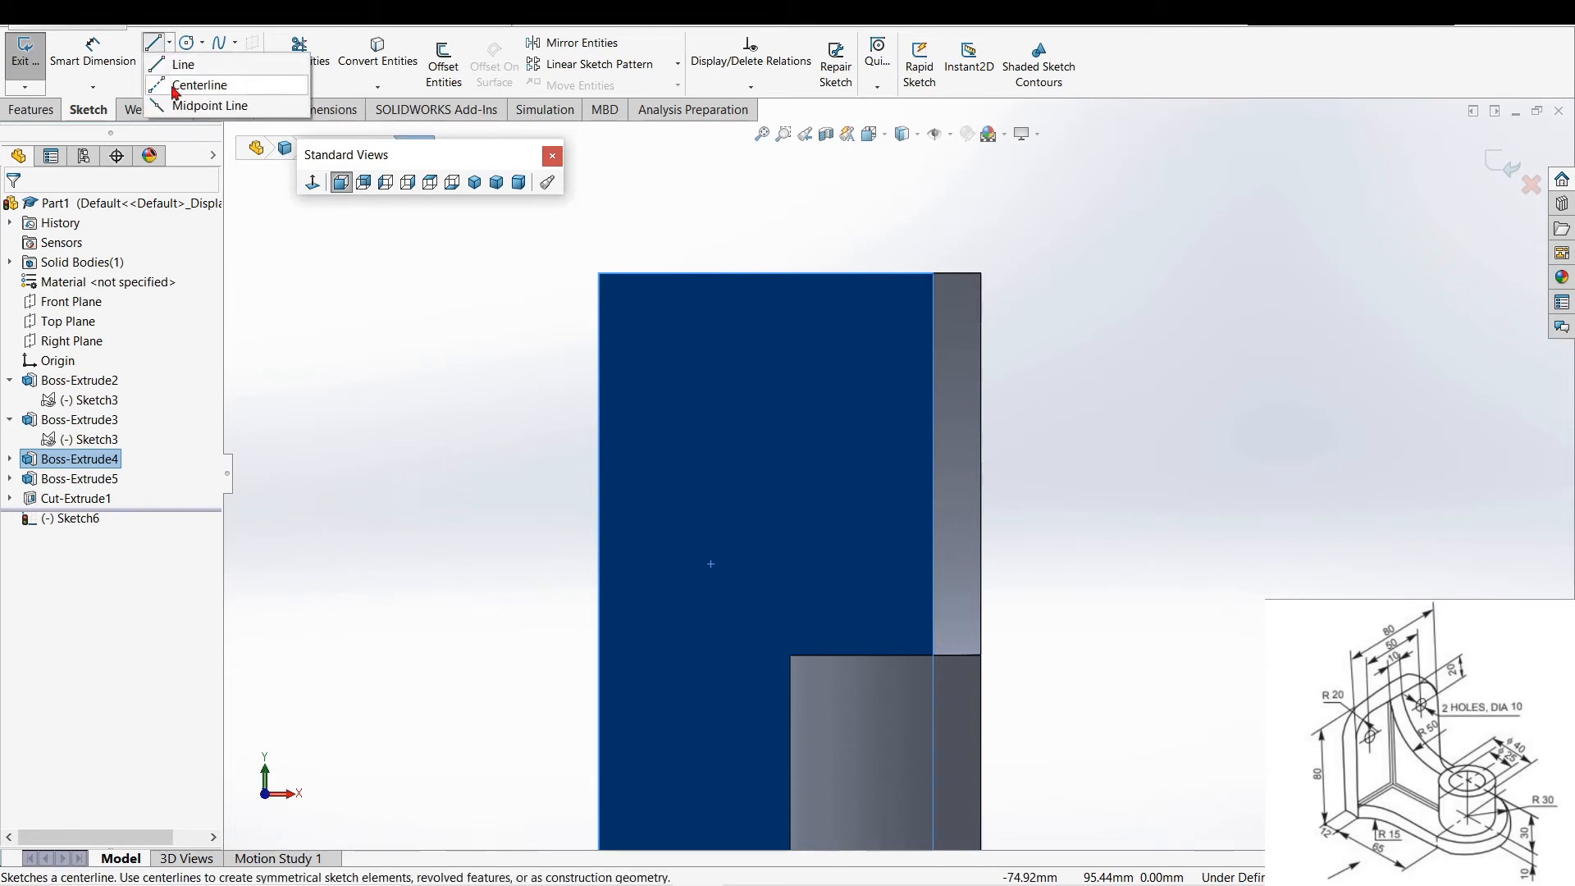
left_click(178, 85)
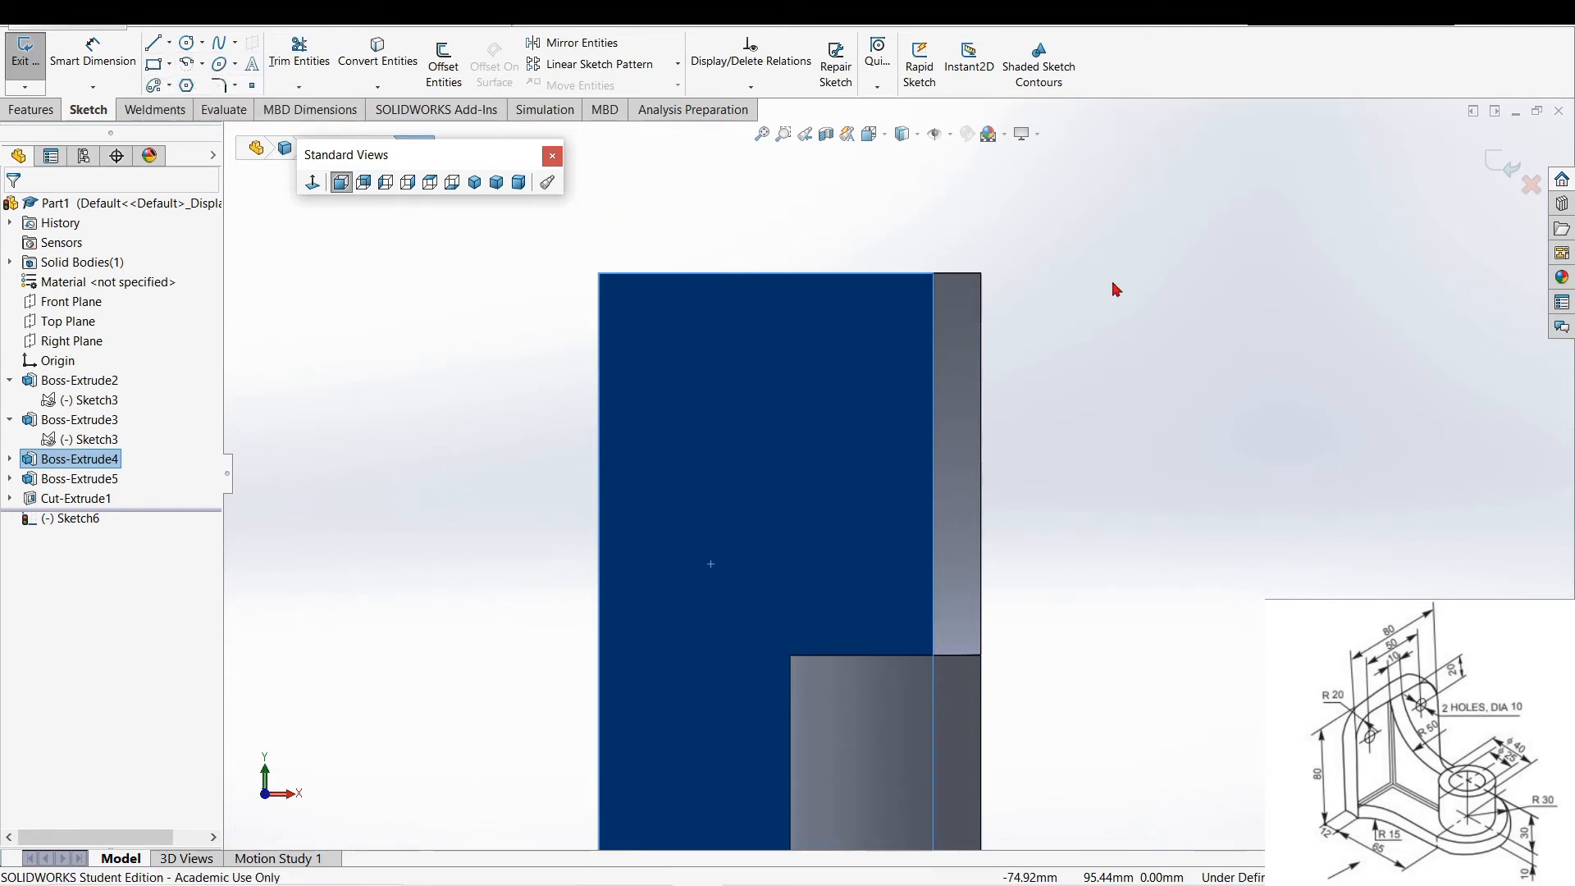
left_click(983, 275)
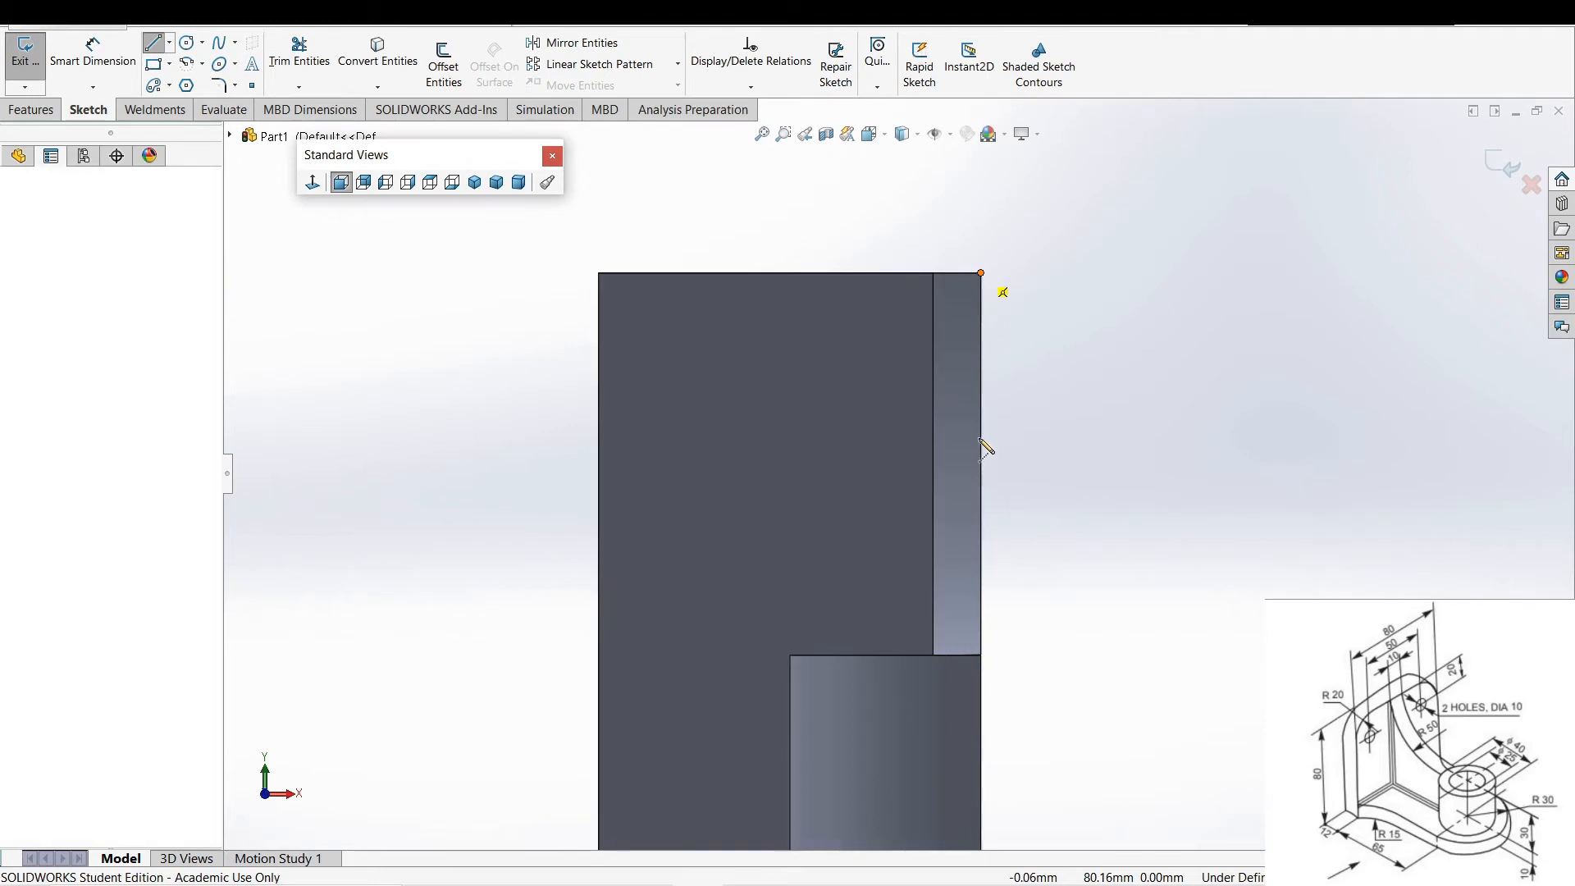
left_click(983, 464)
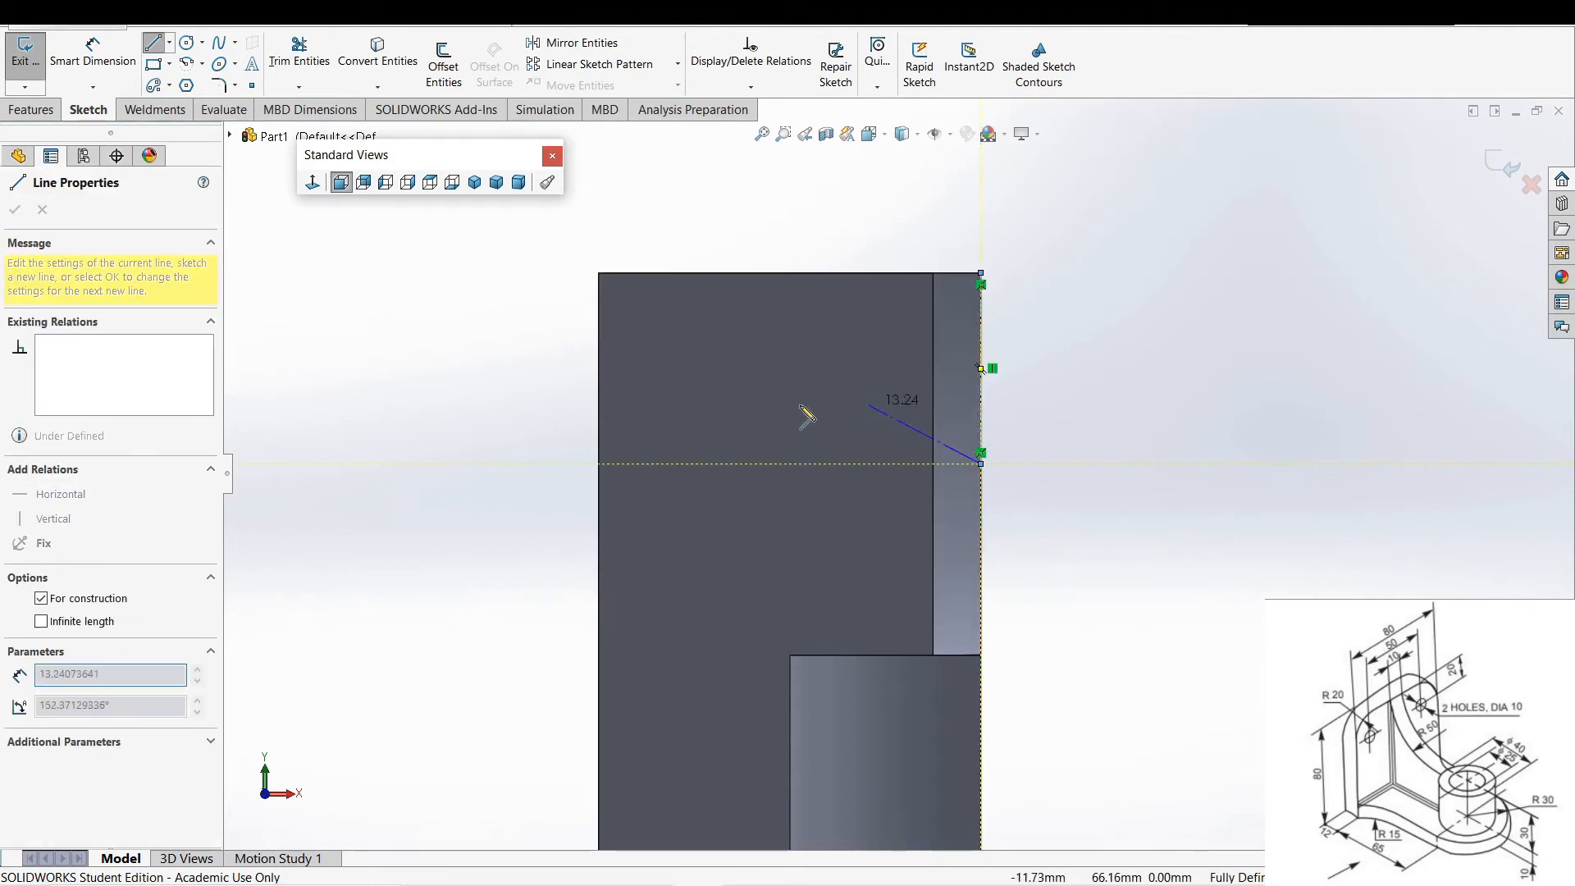
key("Escape")
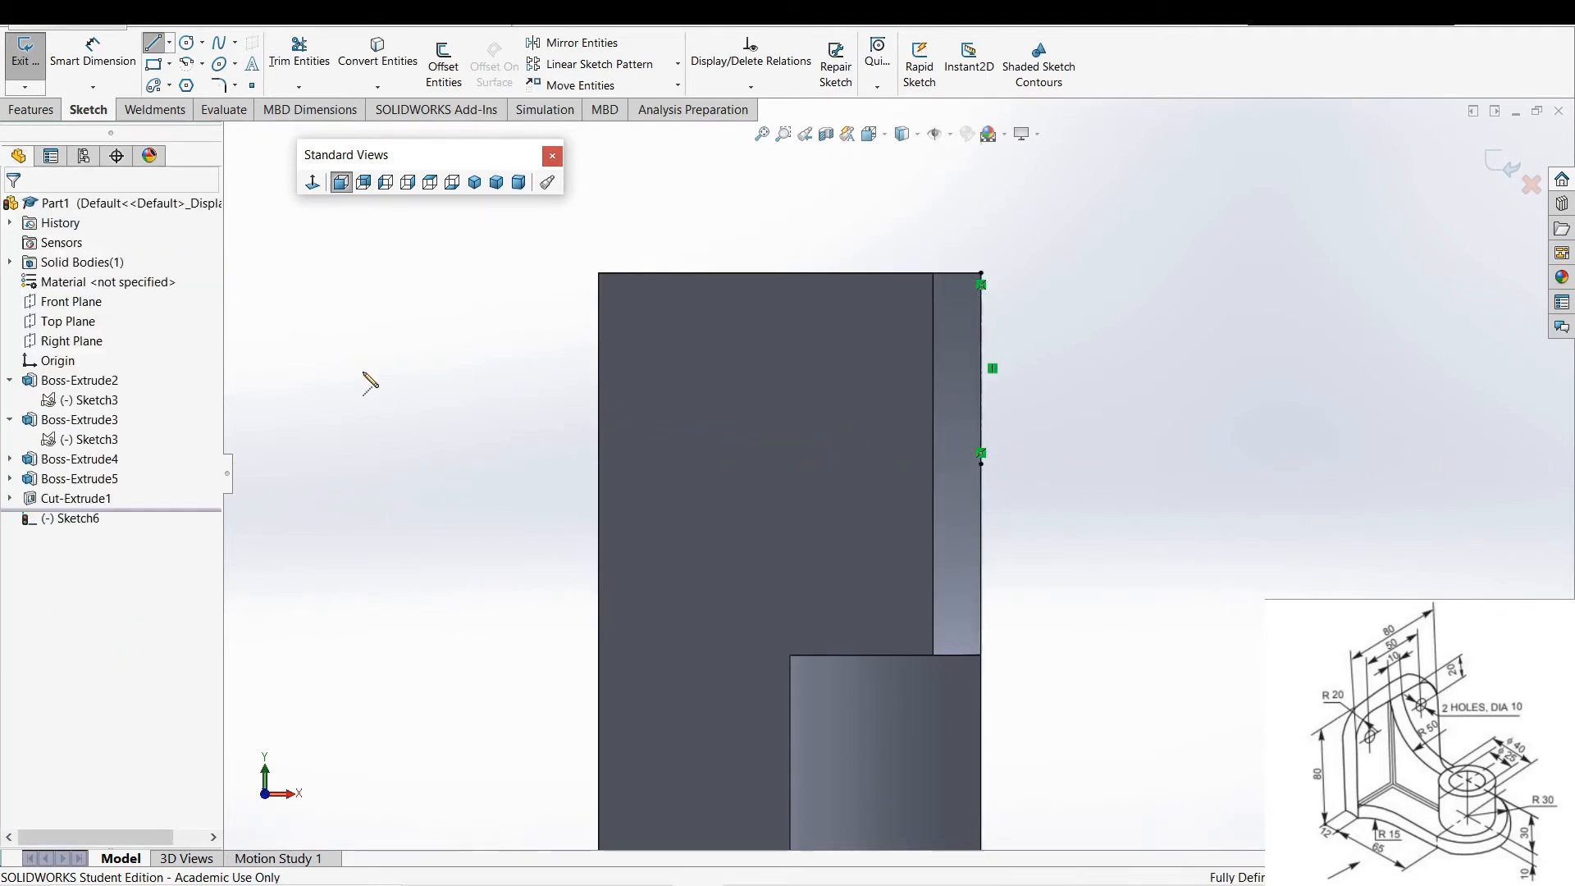
- Sketch a circle of about 4.3 mm radius on the upper part of the back plate face
right_click_drag(402, 361, 494, 366)
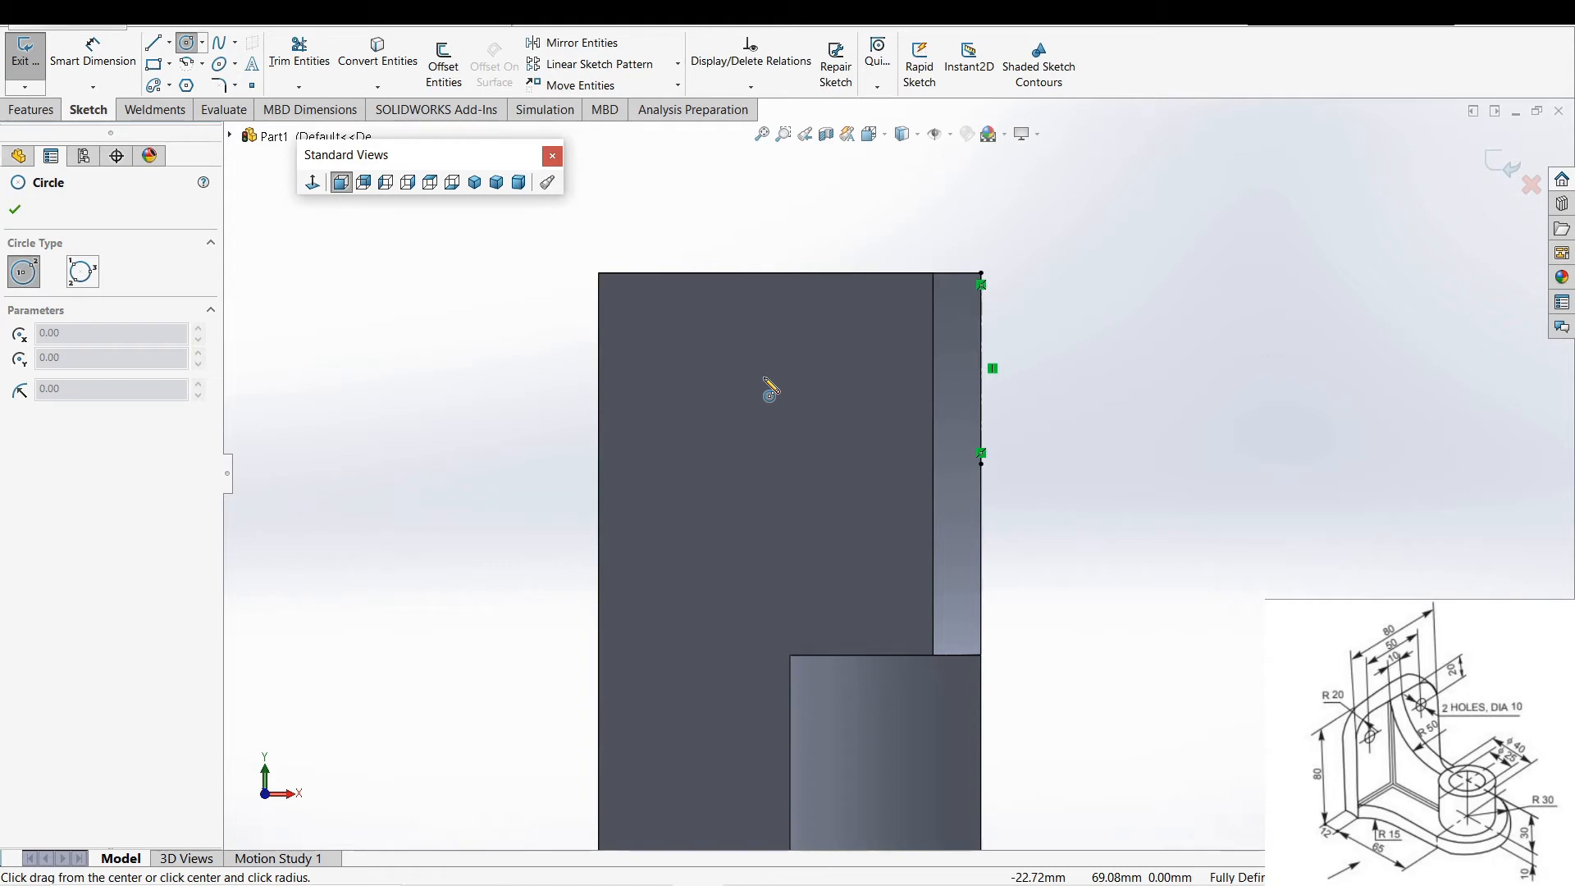
left_click(740, 351)
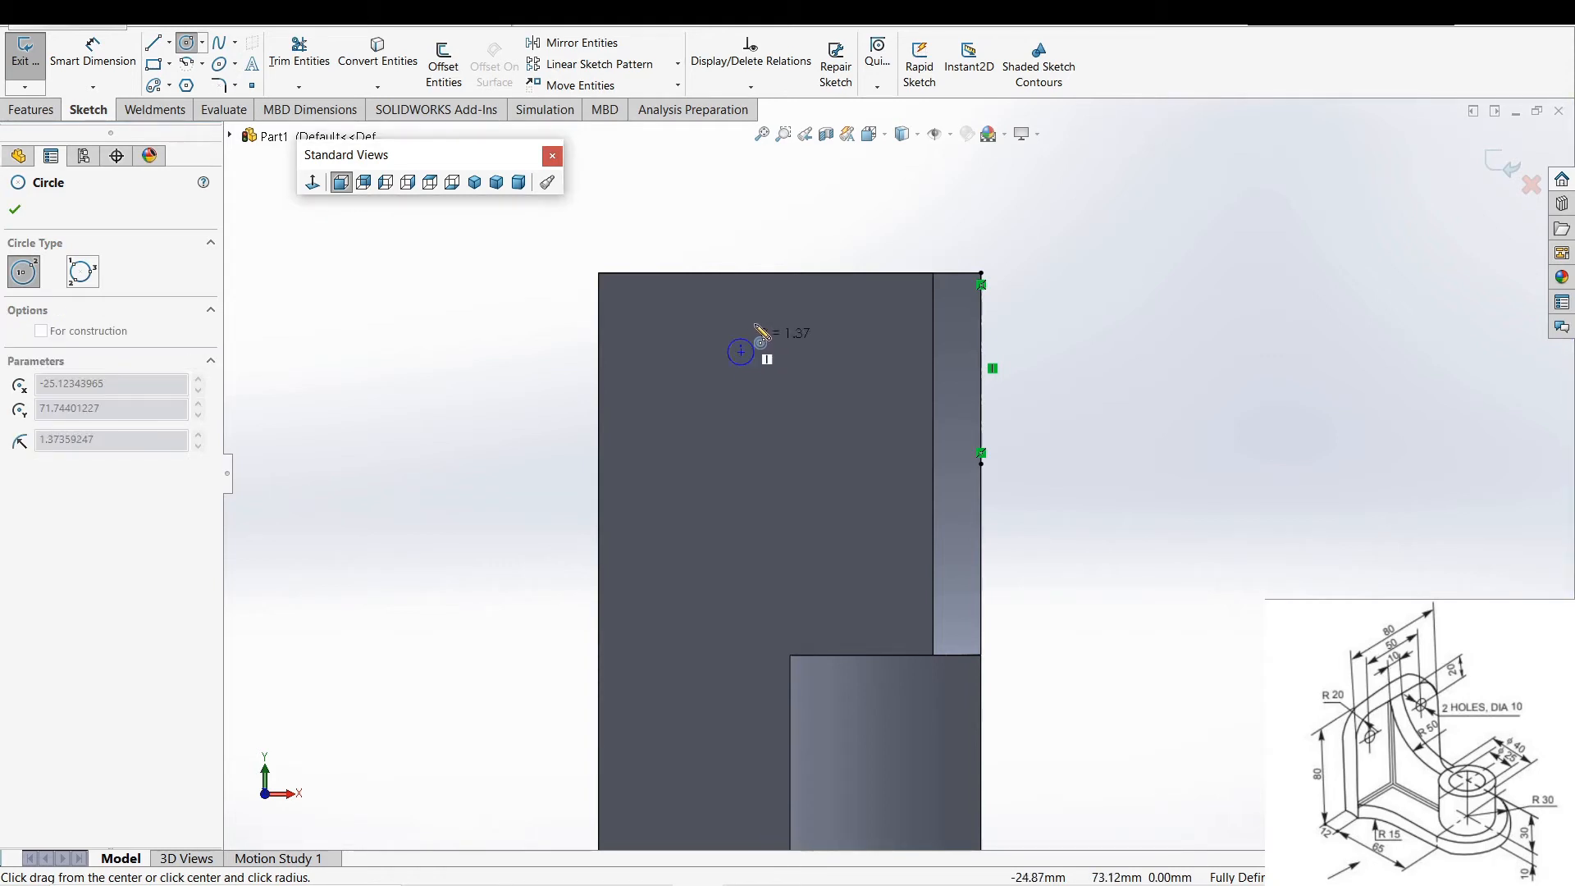
left_click(770, 322)
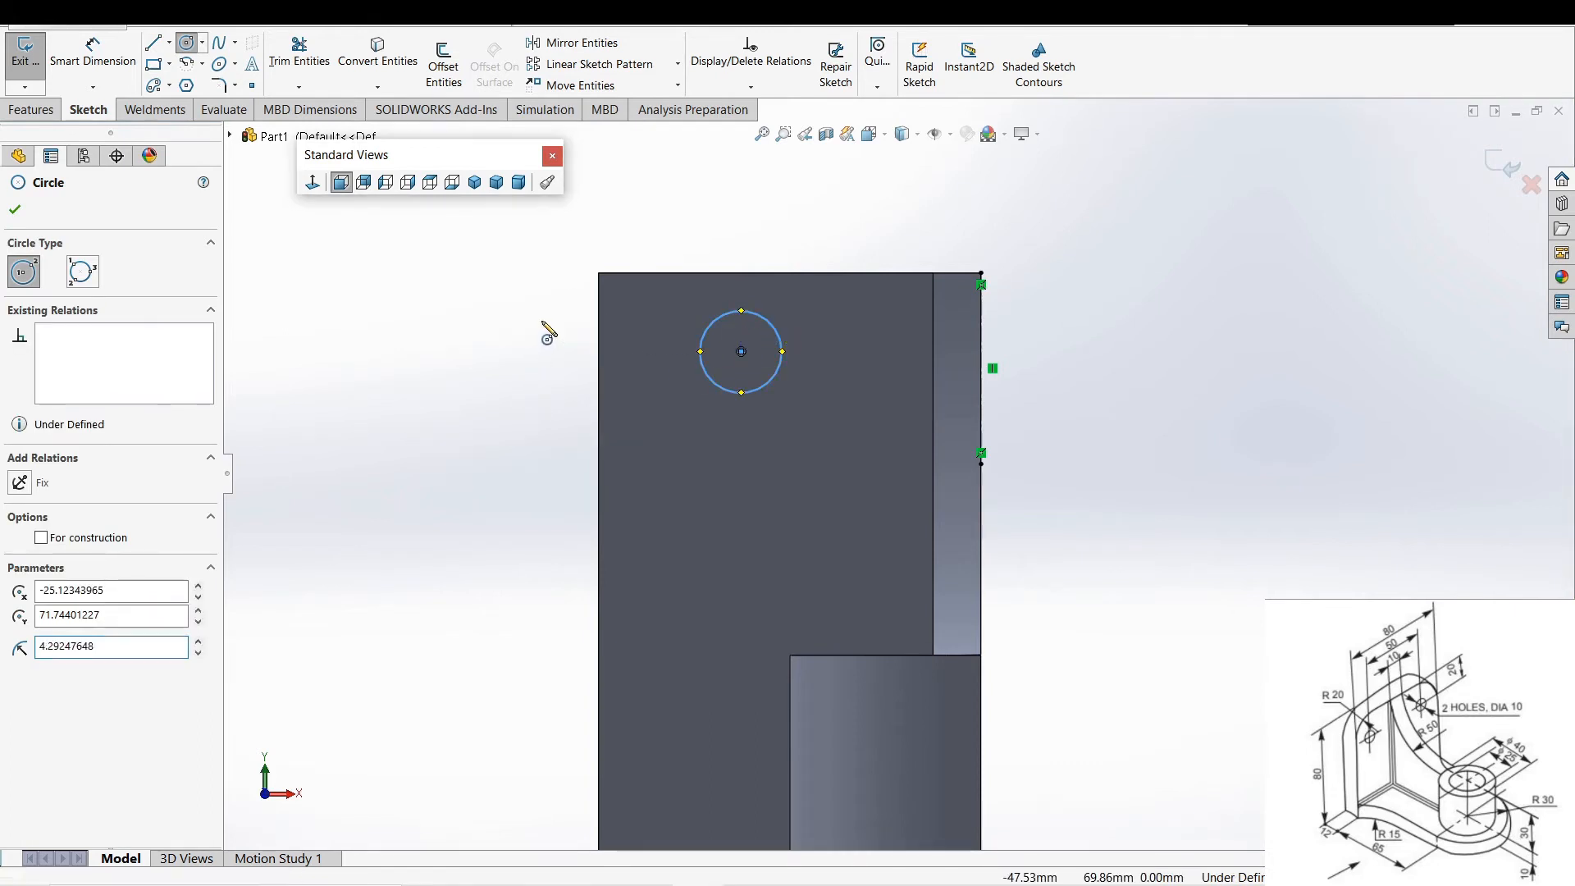
- Dimension the circle's centre 20 mm below the back plate's top edge
right_click_drag(541, 322, 548, 309)
left_click(741, 352)
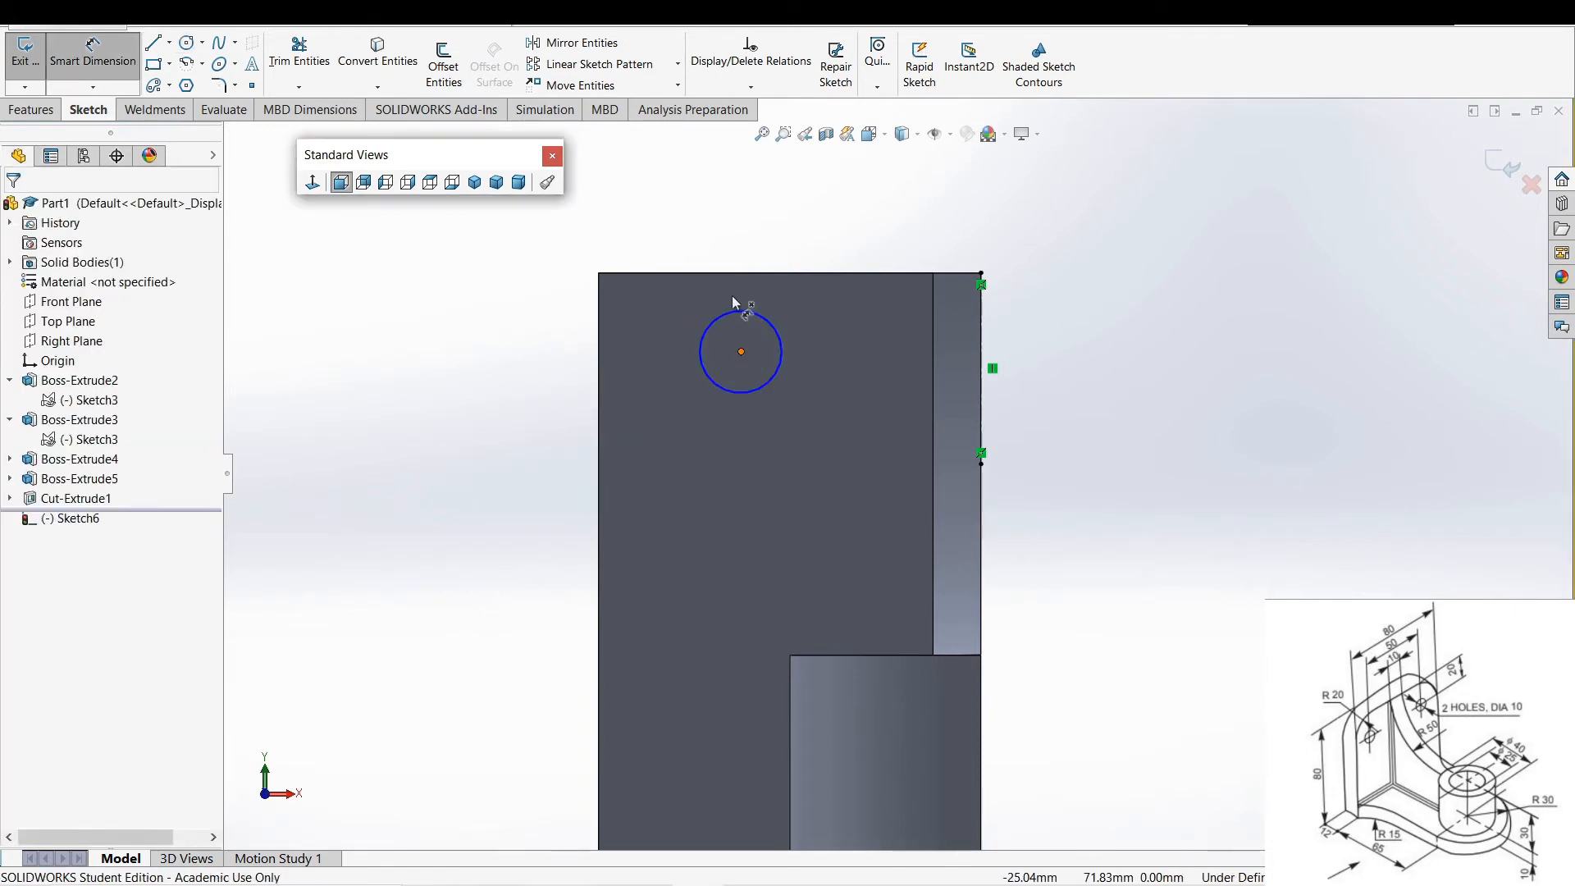
left_click(727, 274)
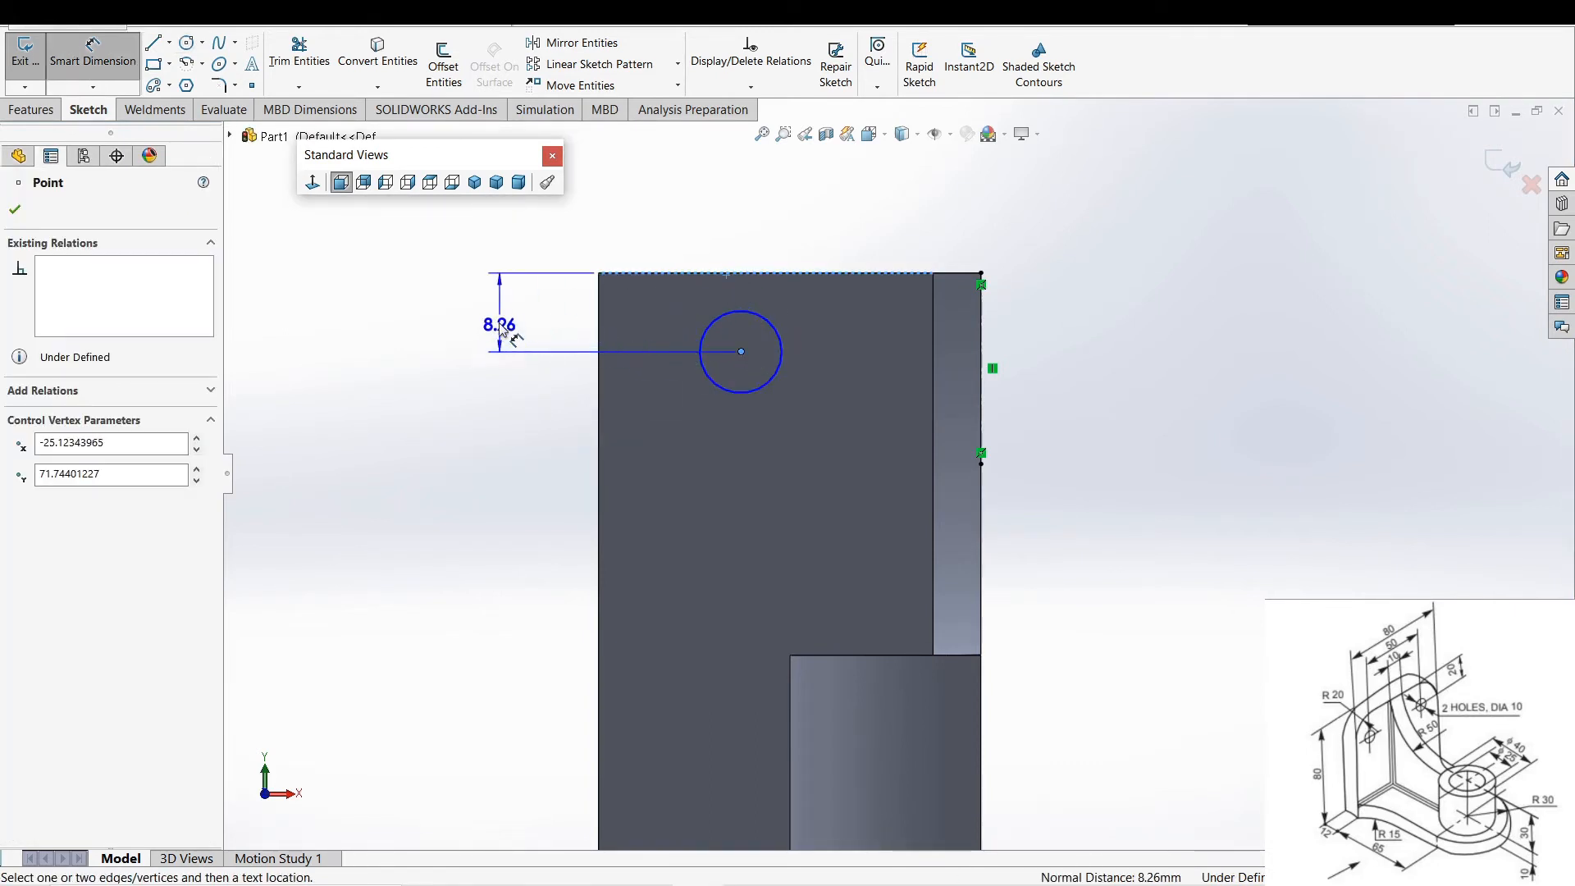
left_click(502, 310)
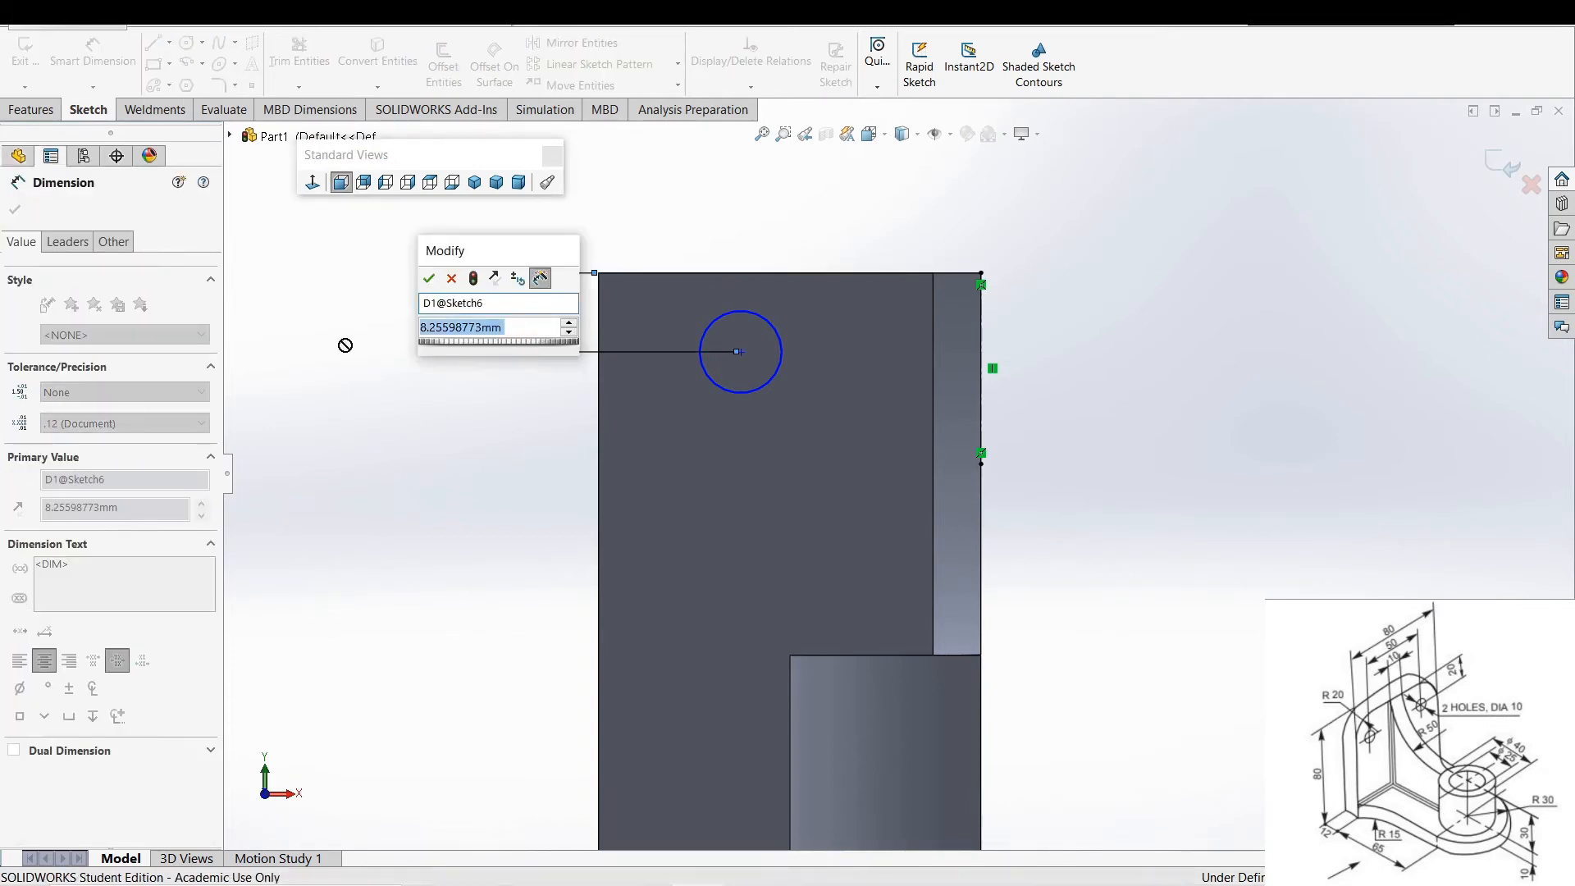
type("20")
key("Return")
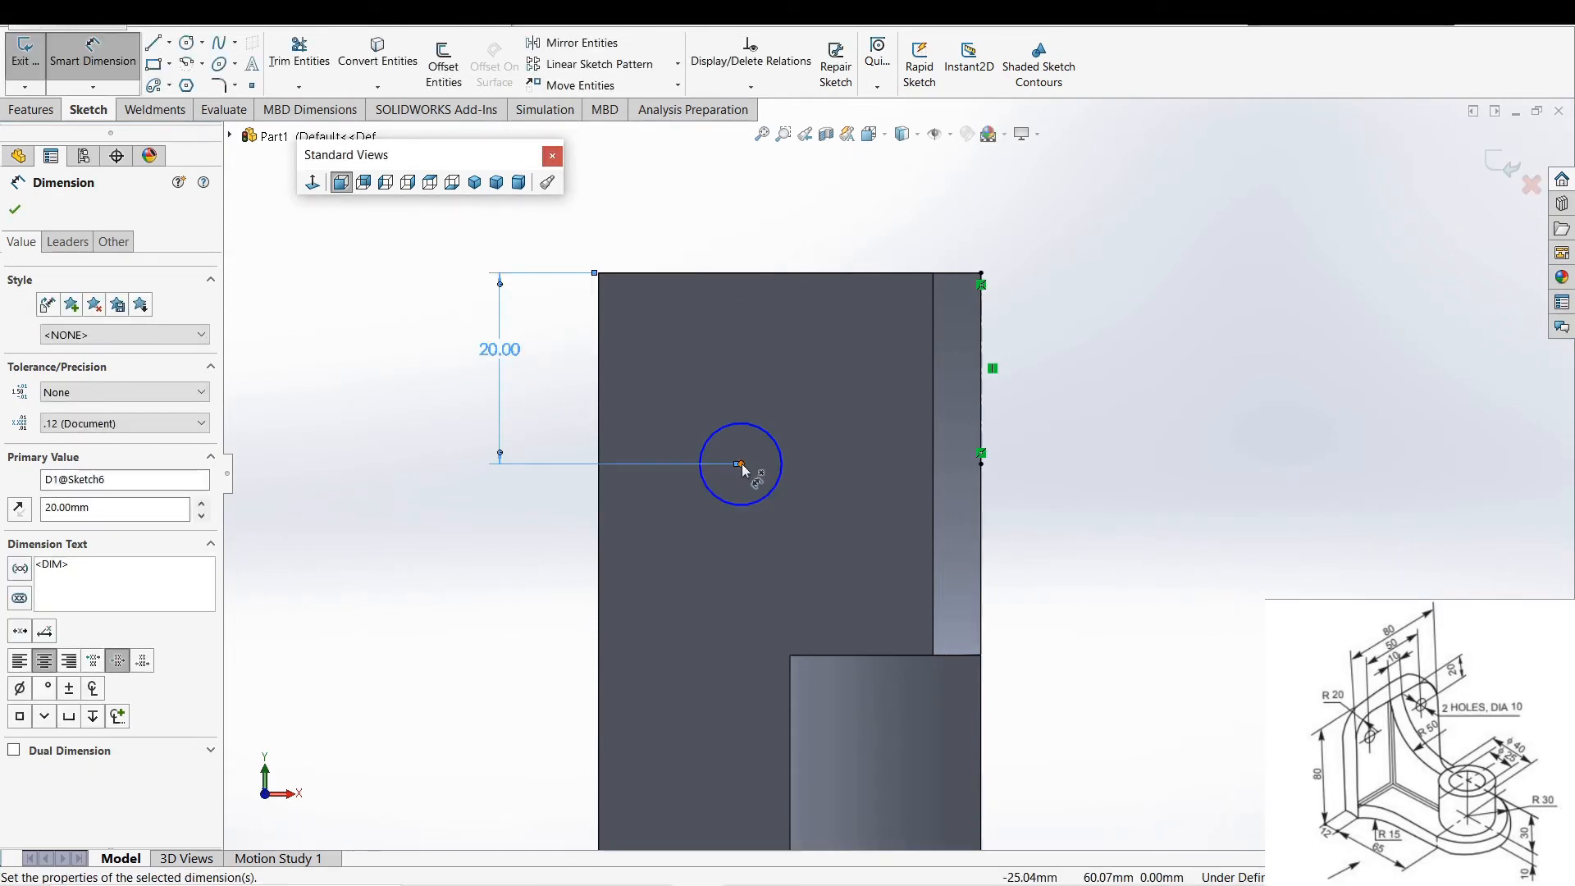
- Add a doubled 50 mm dimension from the circle's centre across the vertical construction line
left_click(741, 465)
left_click(981, 438)
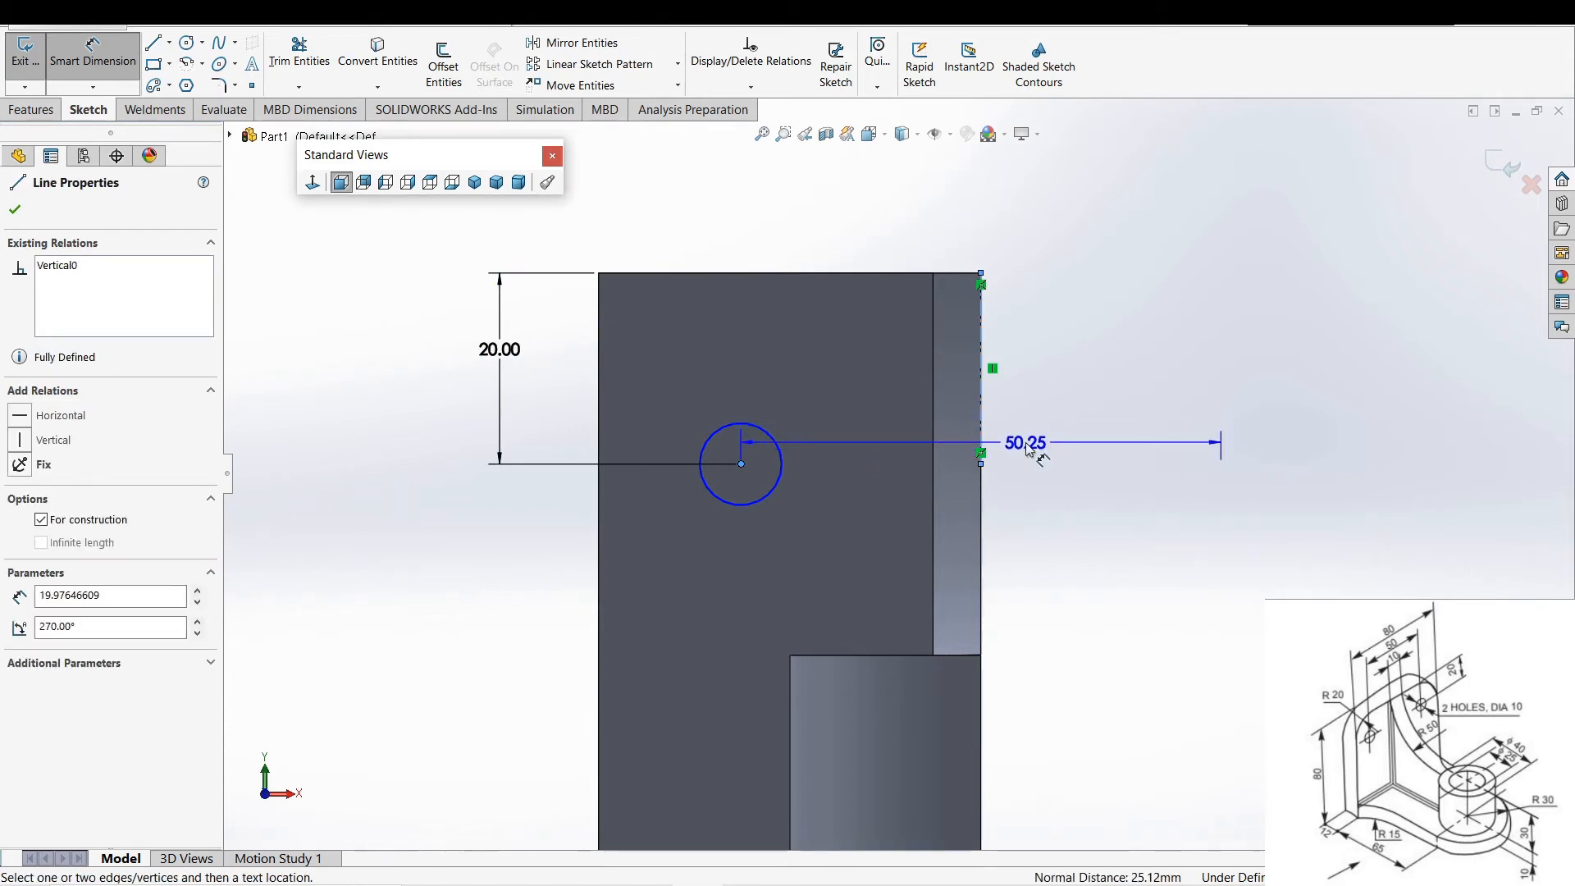
left_click(1028, 447)
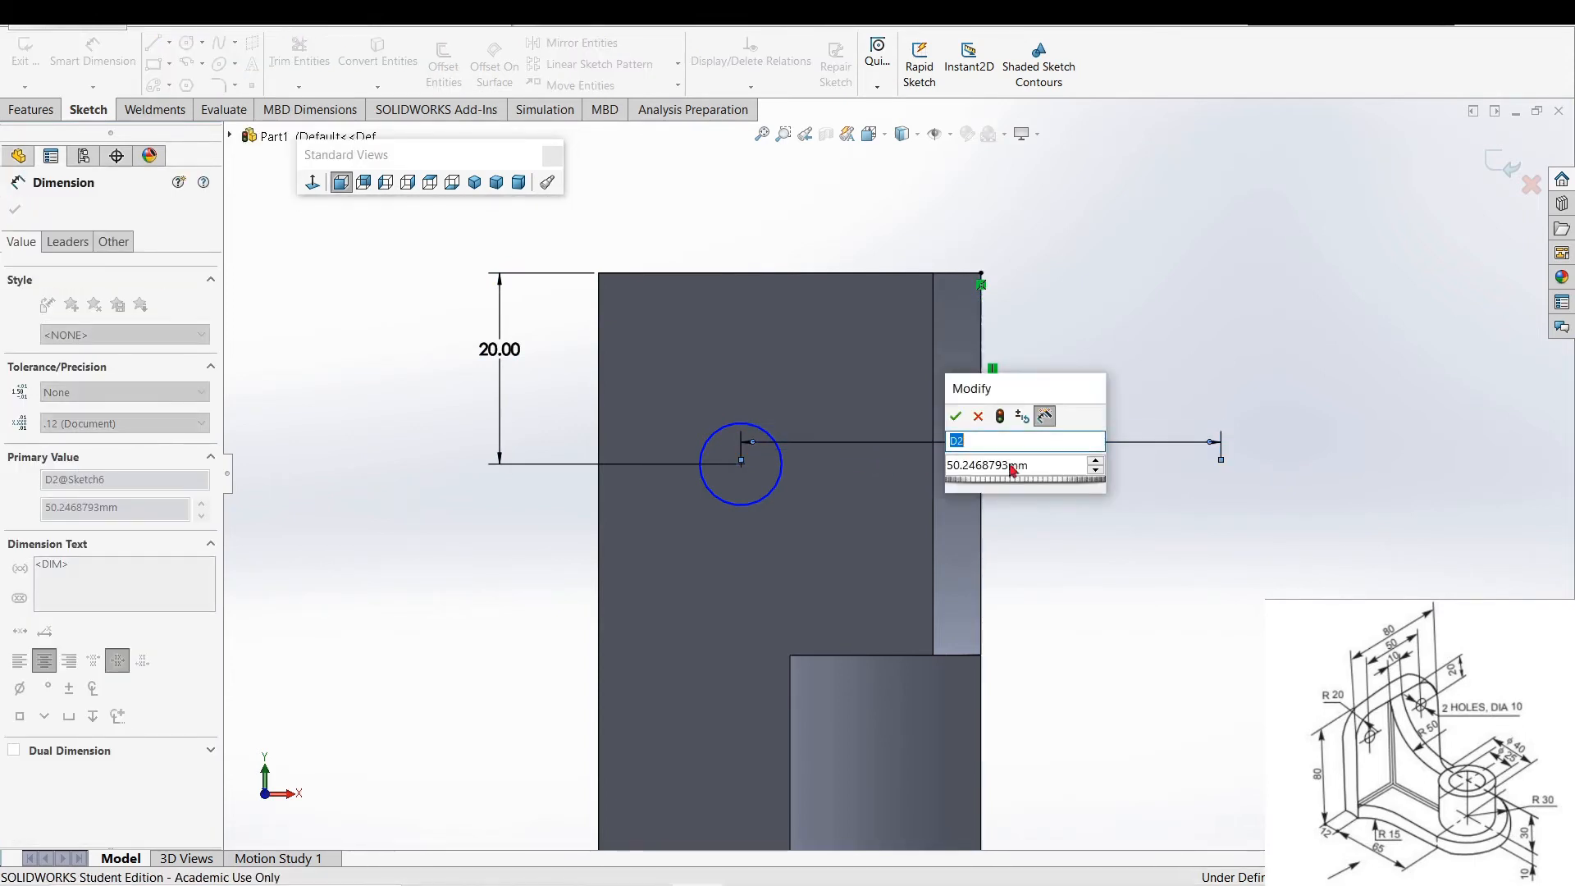
key("Tab")
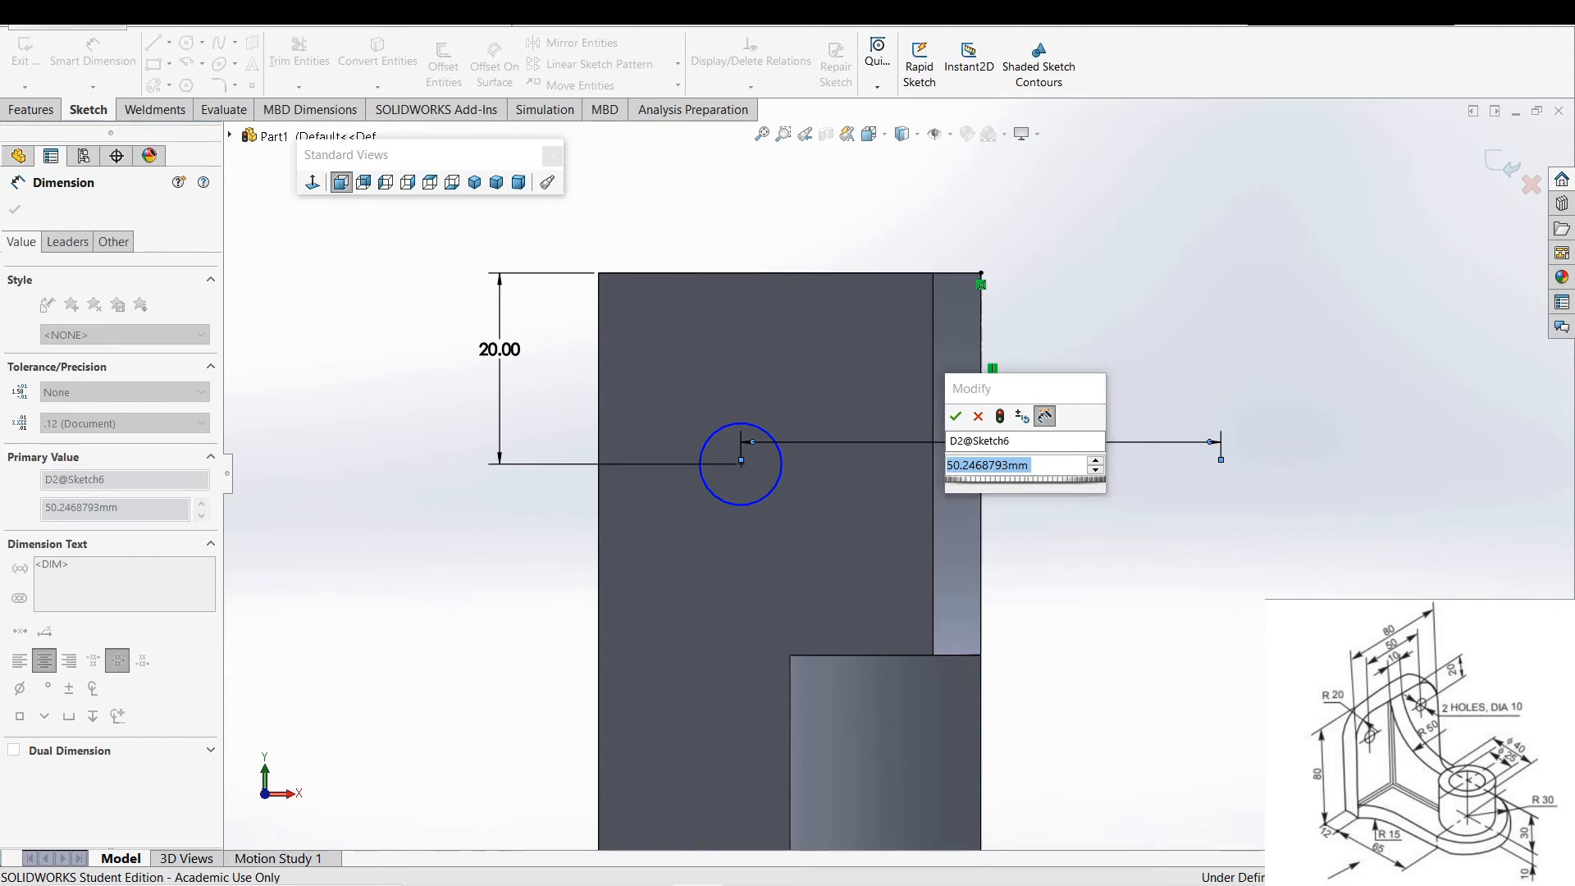
key("Return")
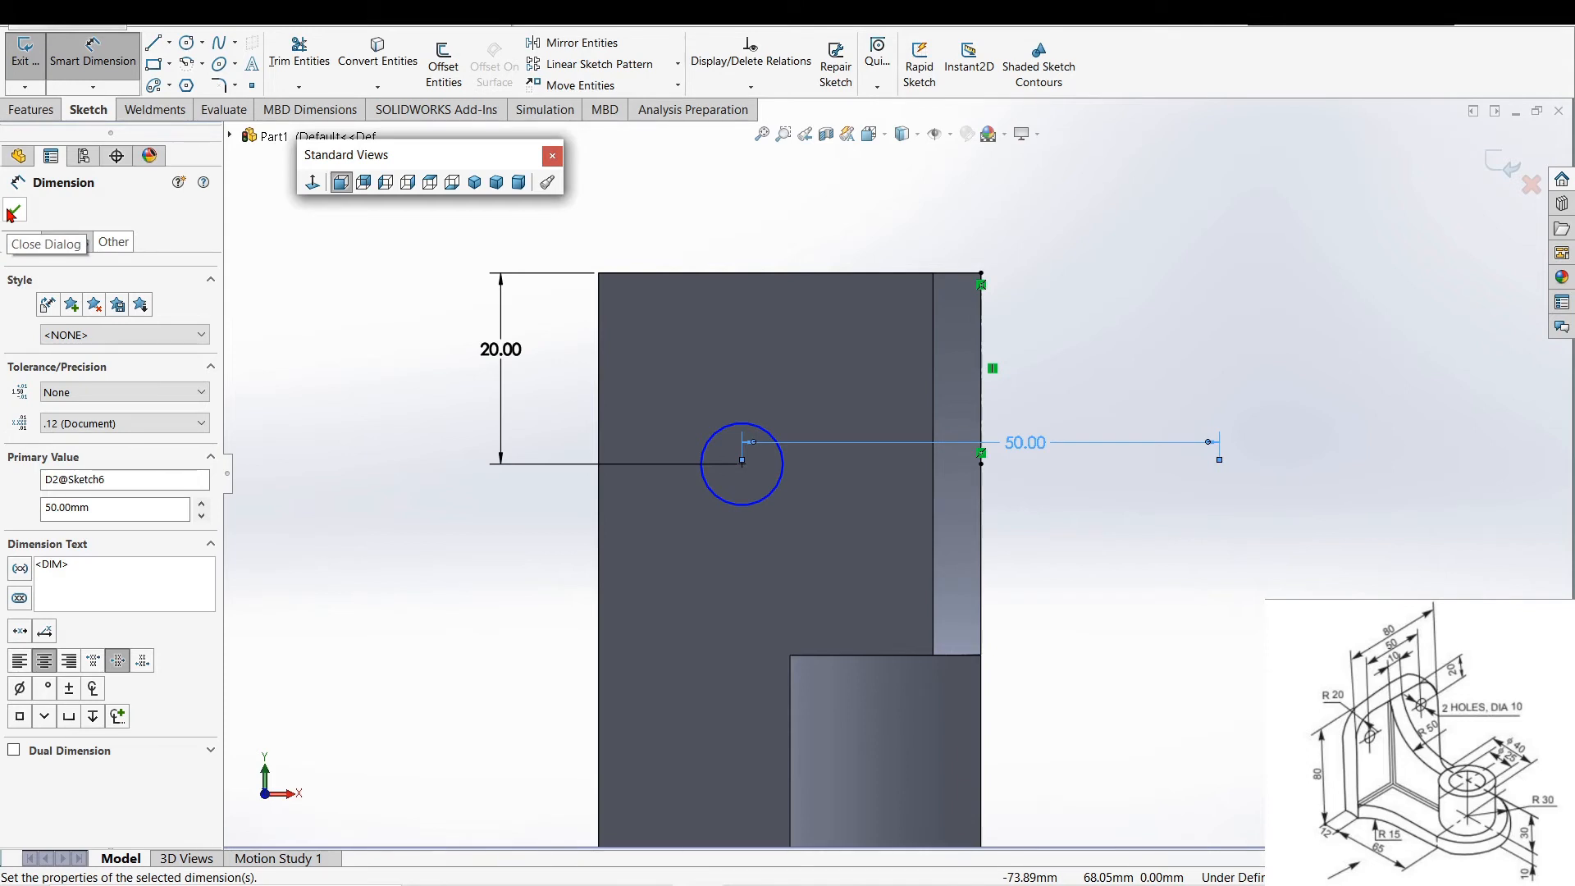
- Dimension the circle's diameter as 40 mm
left_click(702, 460)
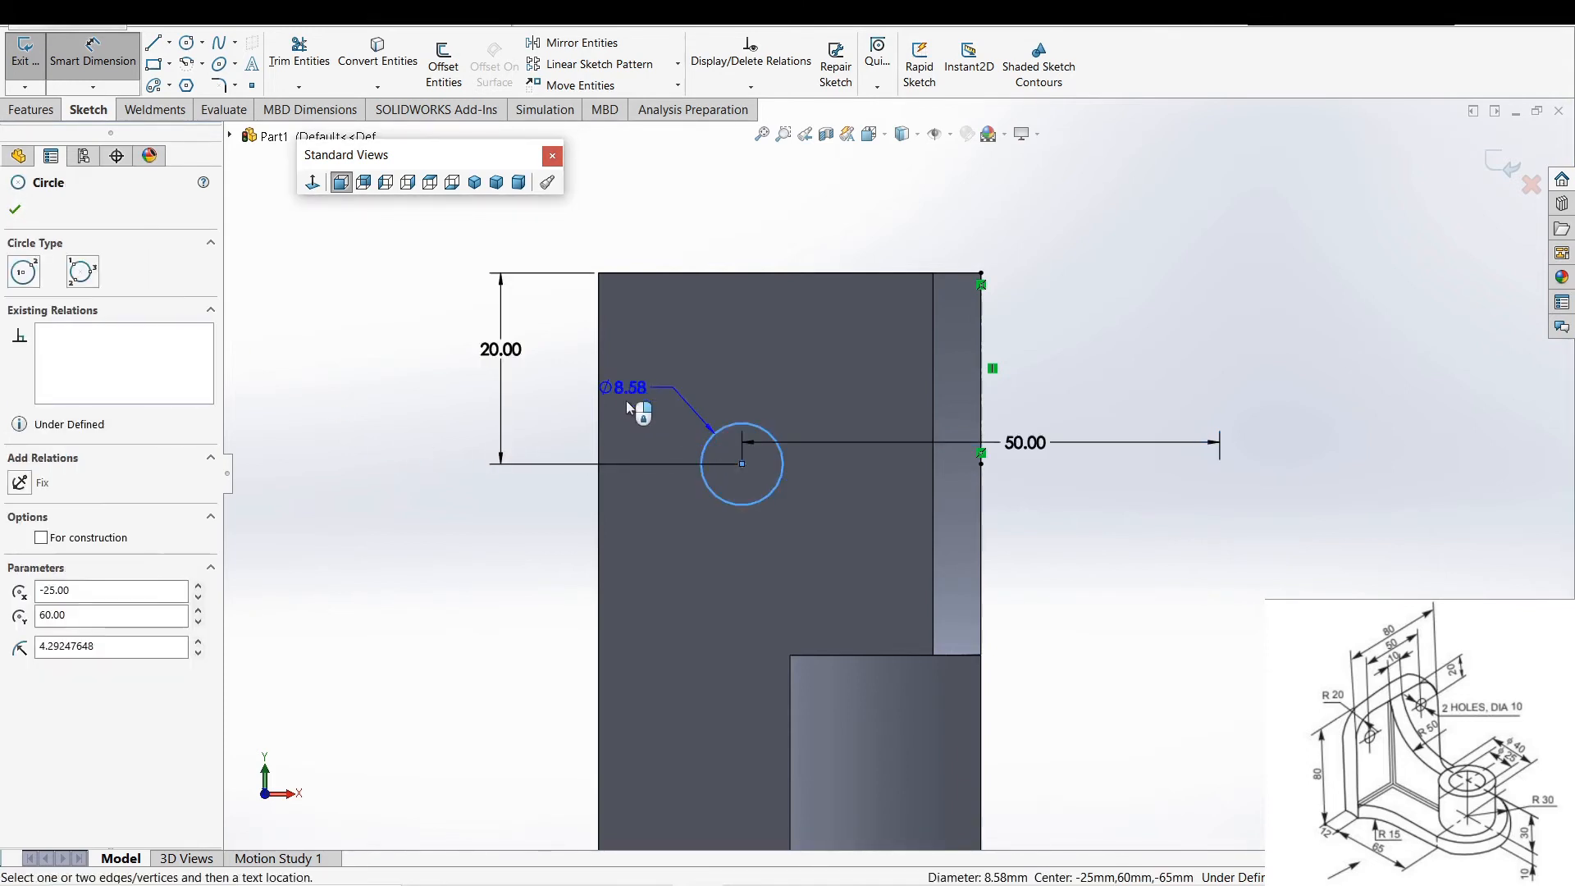
left_click(562, 394)
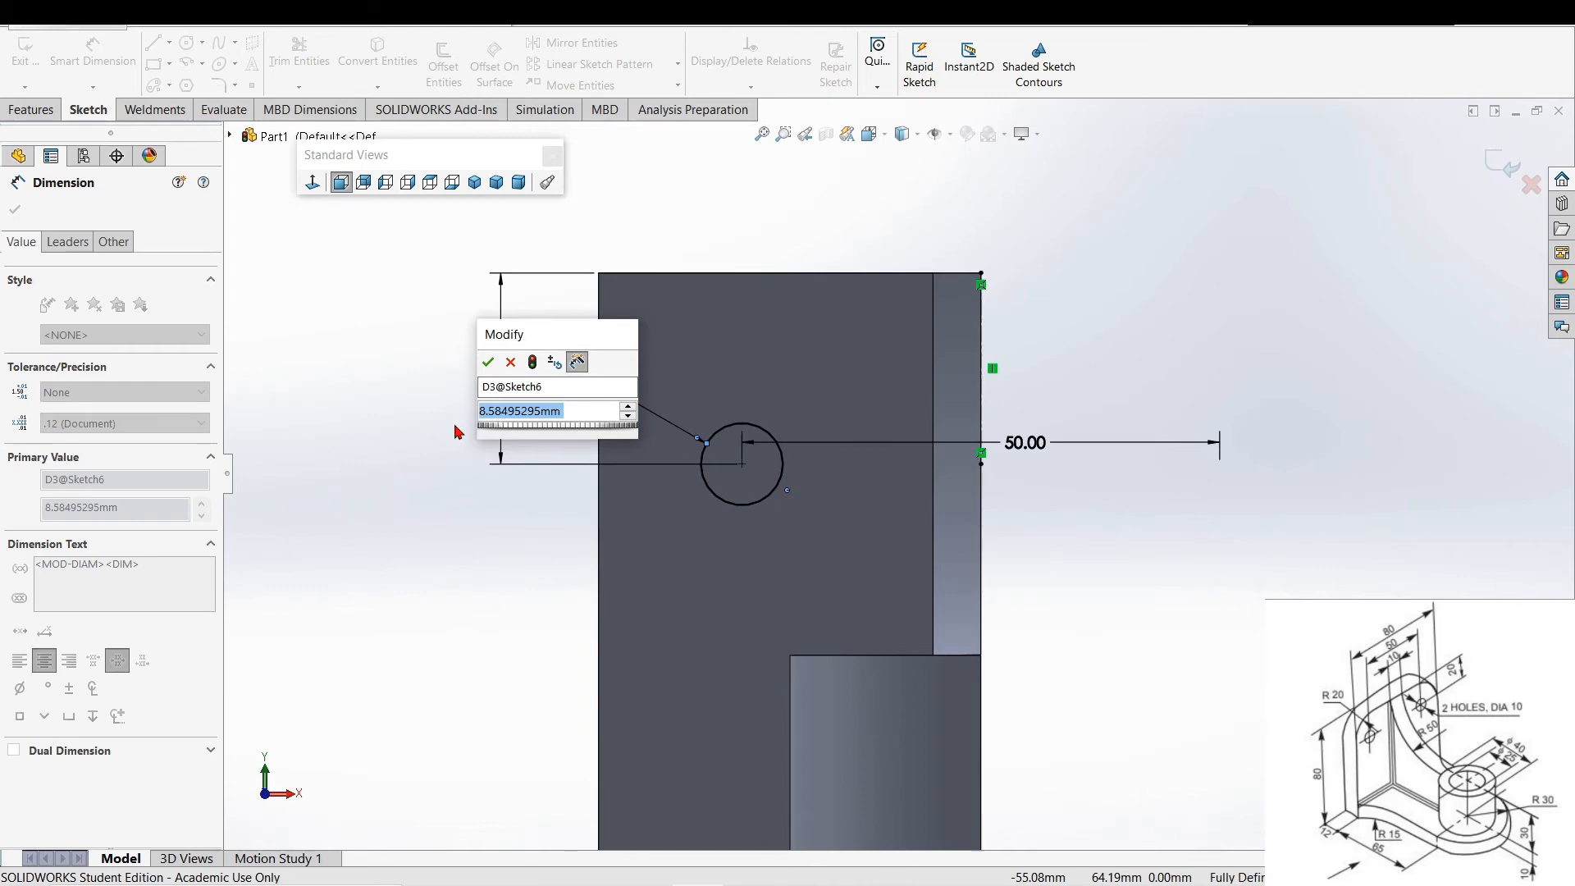
type("10")
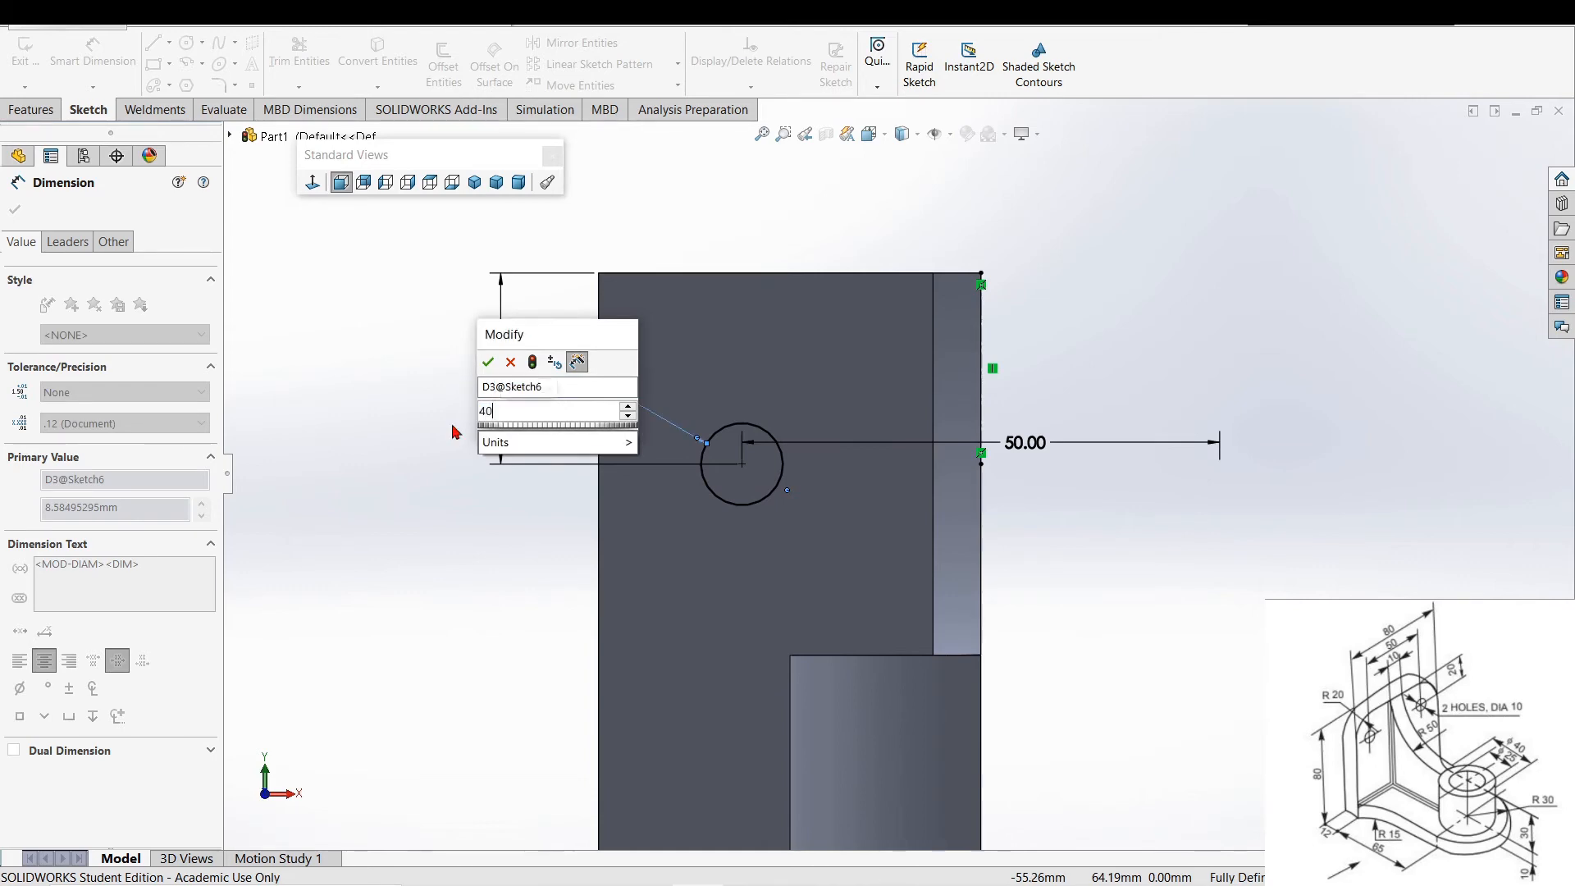
key("Return")
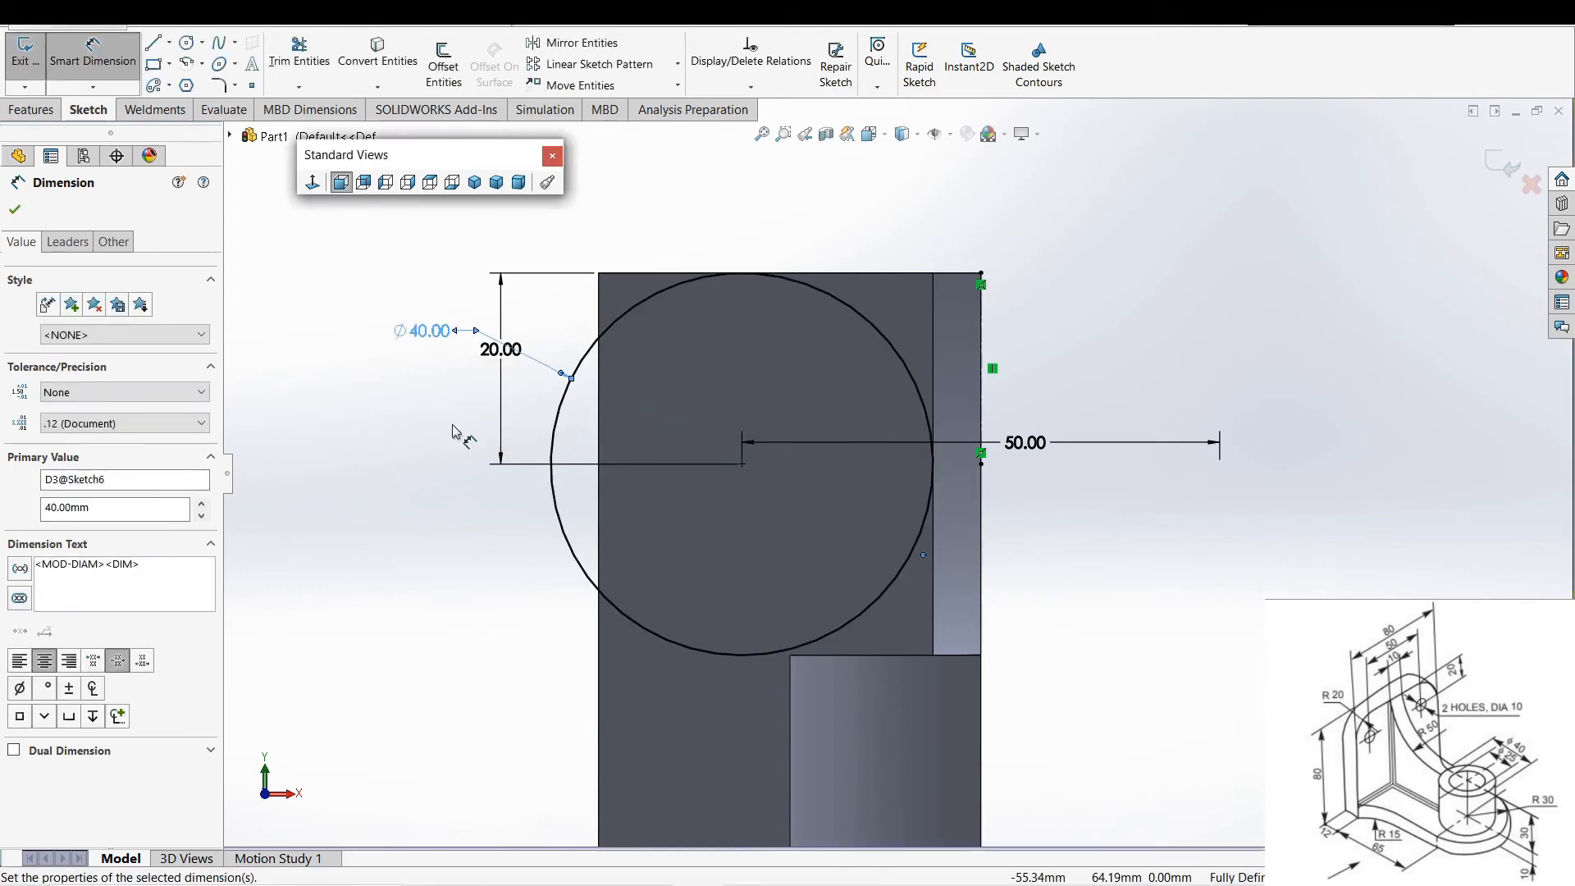
- Change the circle's diameter dimension to 20 mm
double_click(442, 333)
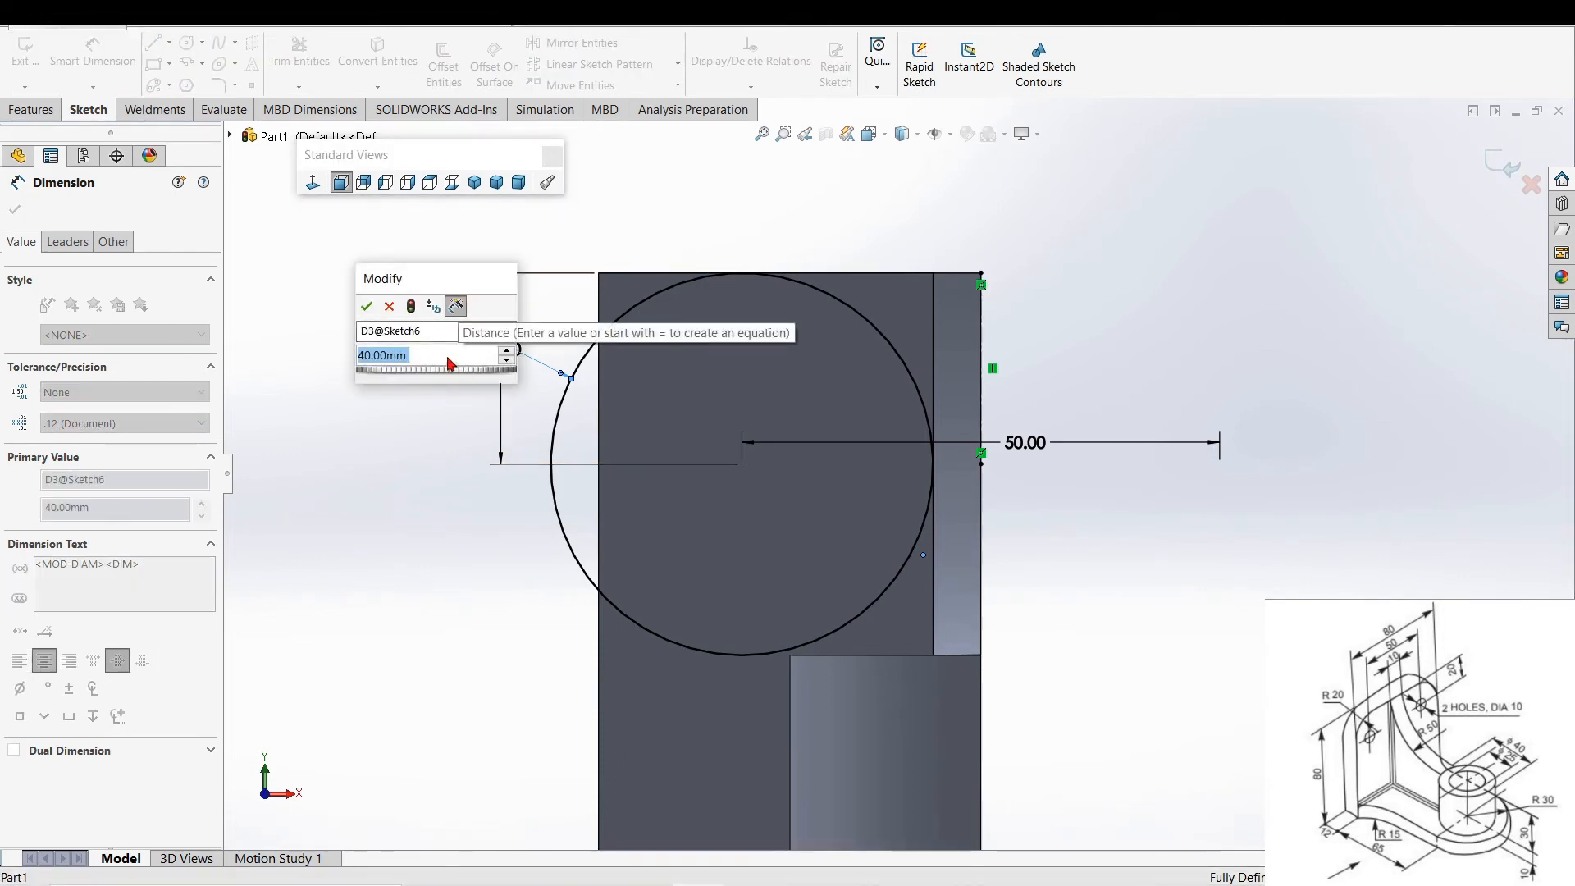
type("20")
key("Return")
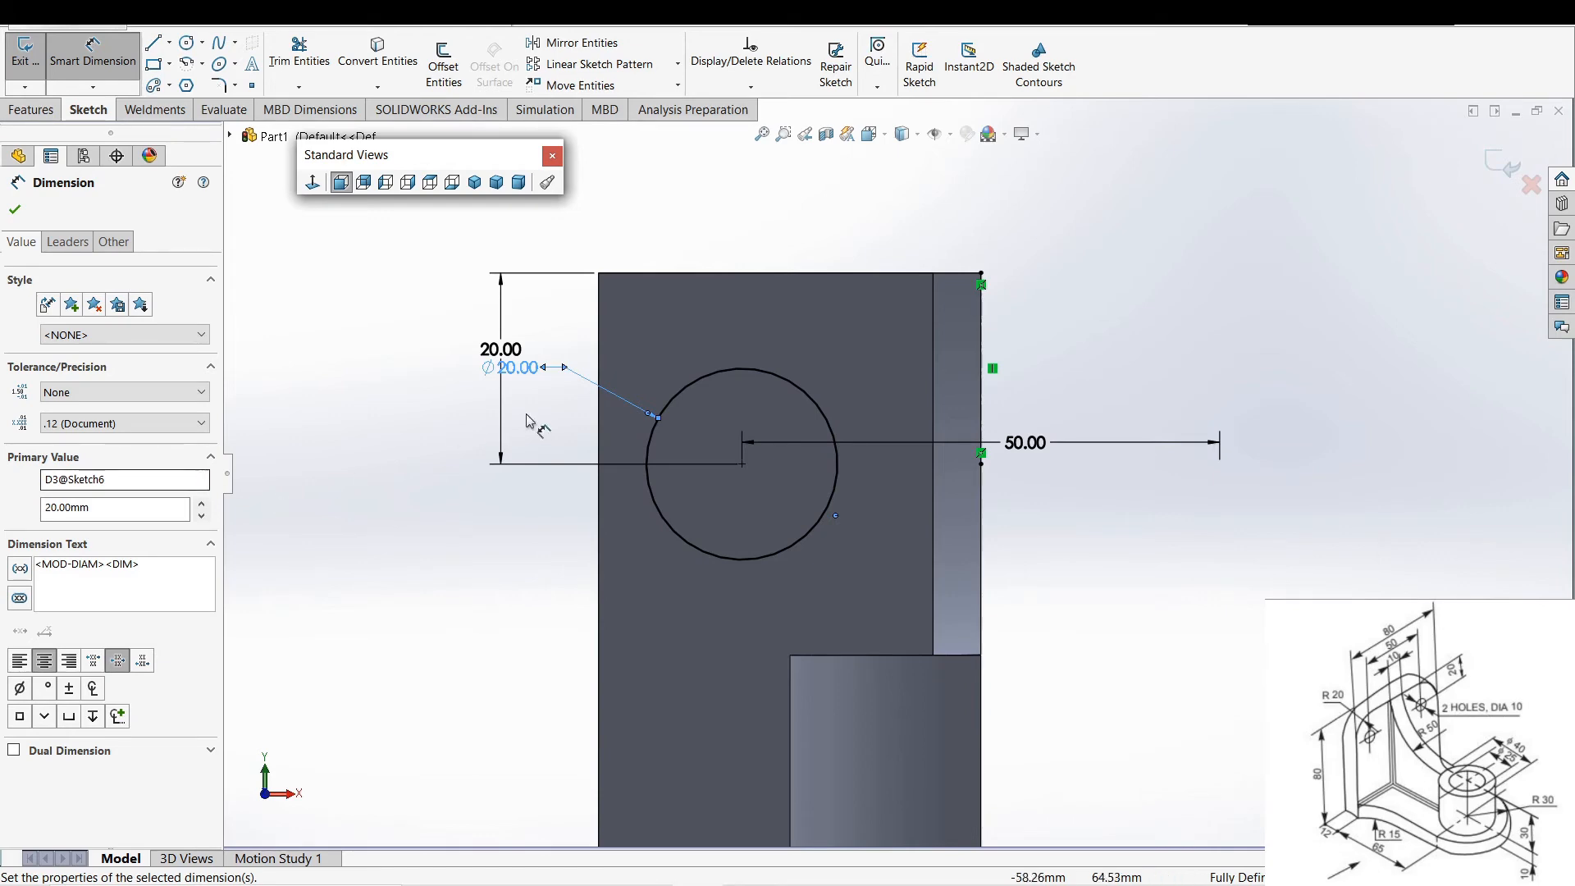
- Set the circle's diameter to 10 mm
double_click(523, 369)
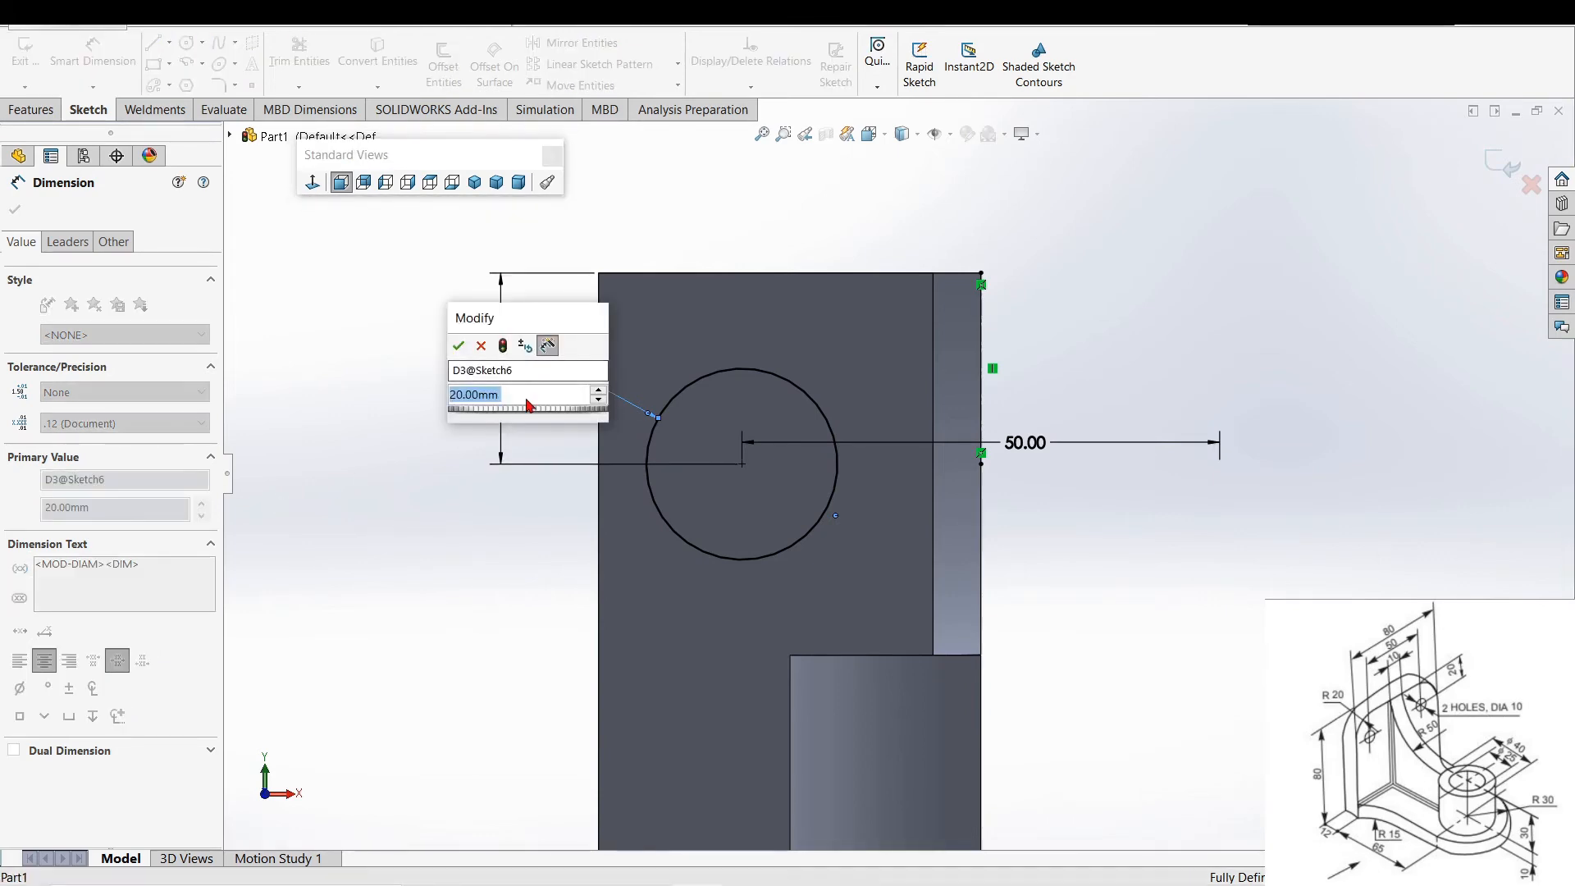
type("10")
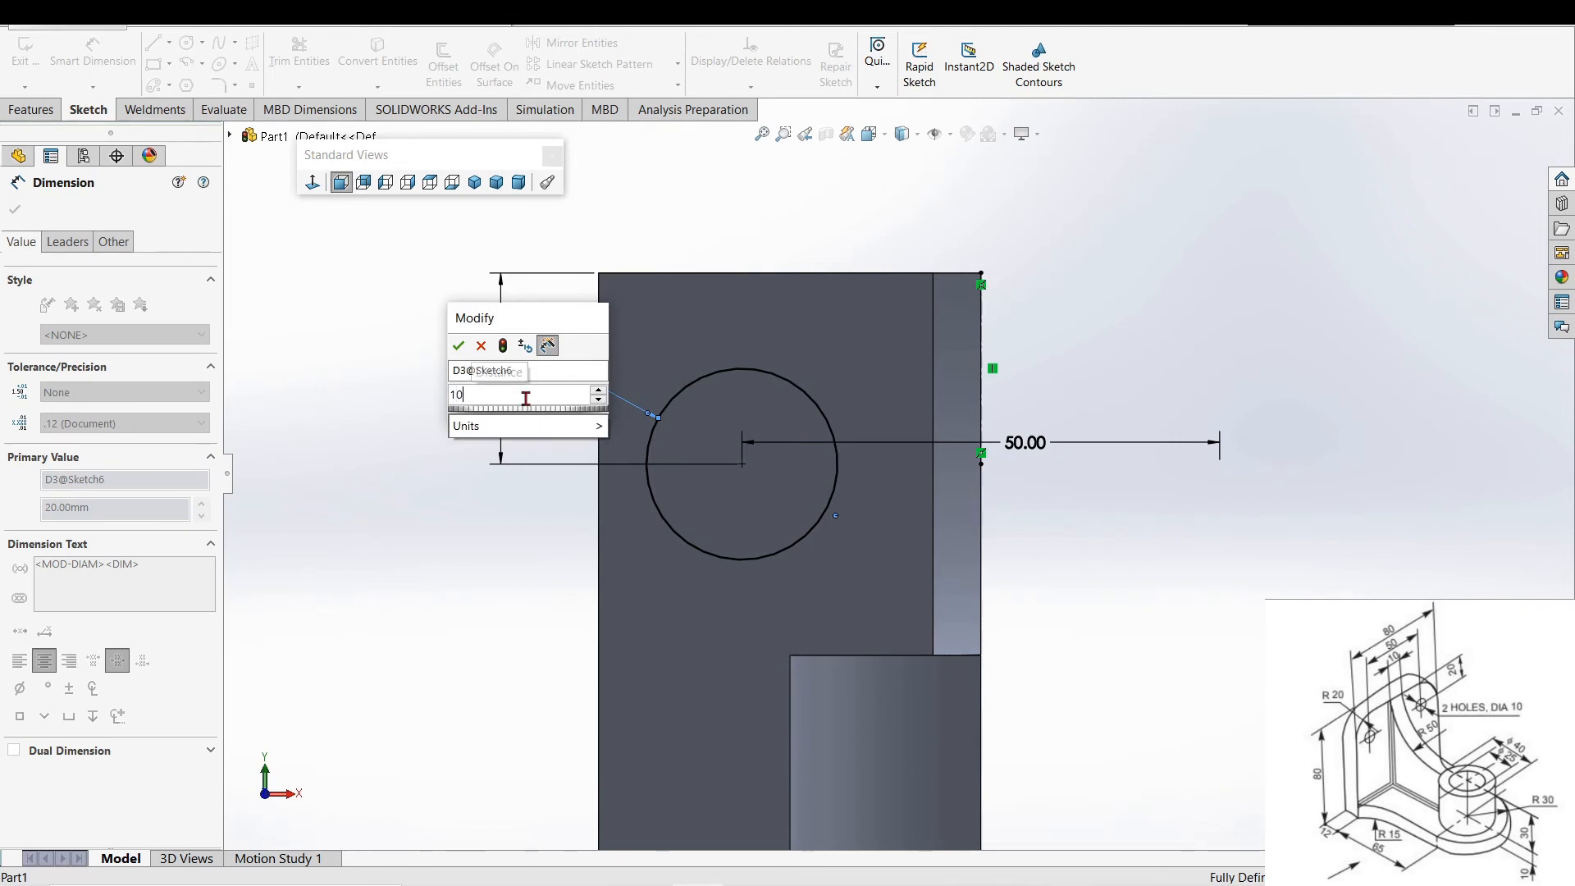
key("Return")
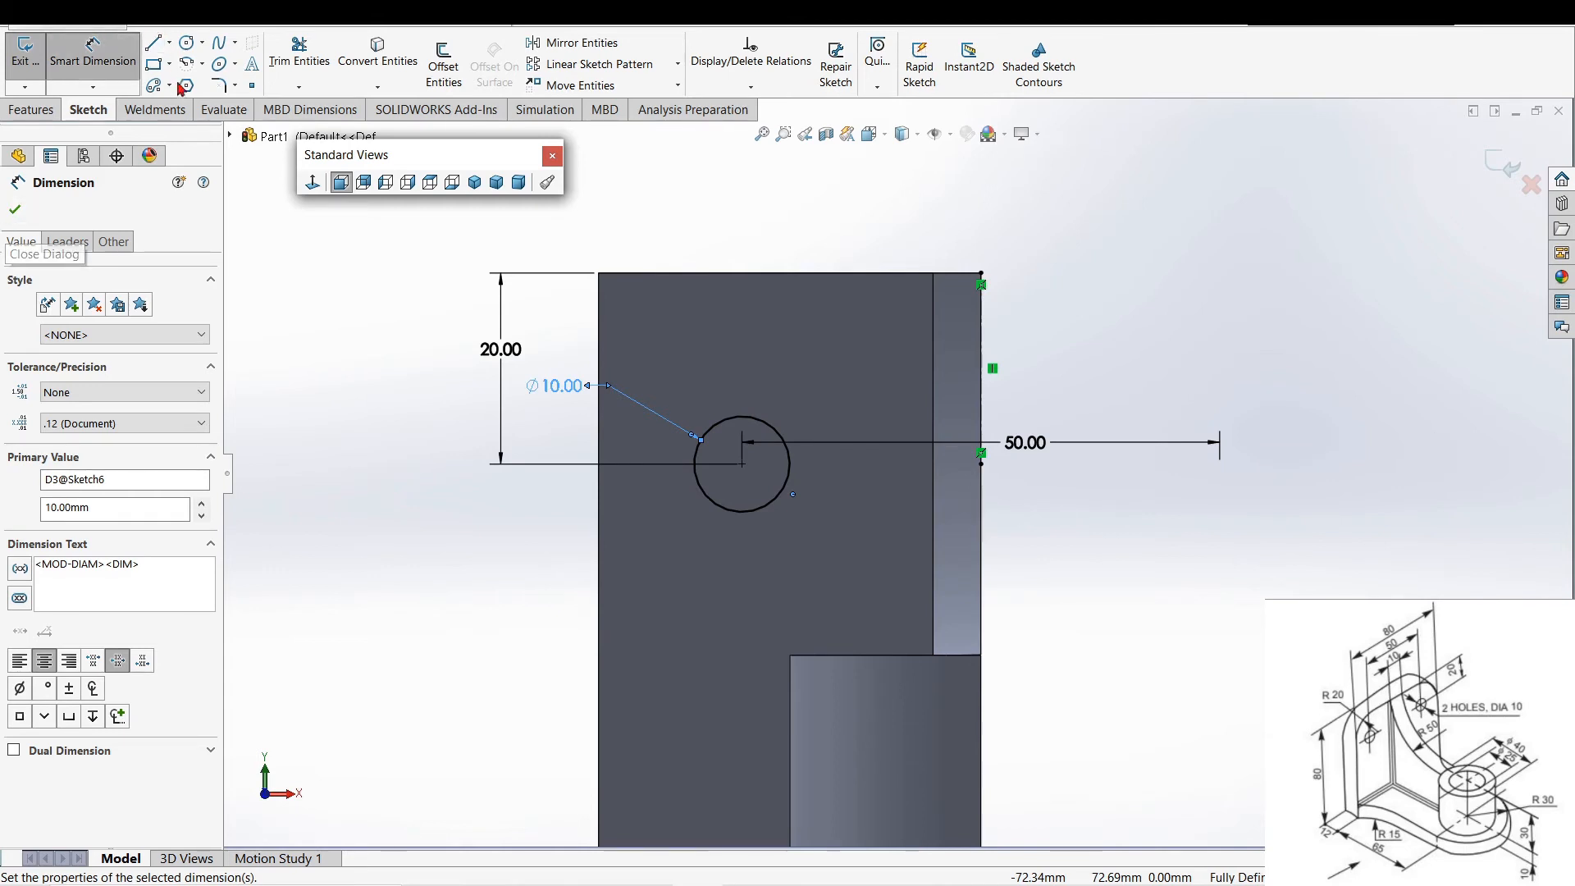
- Sketch a 3-point arc of about 8.9 mm radius across the plate's upper outer corner, from the side edge to the top edge
left_click(223, 87)
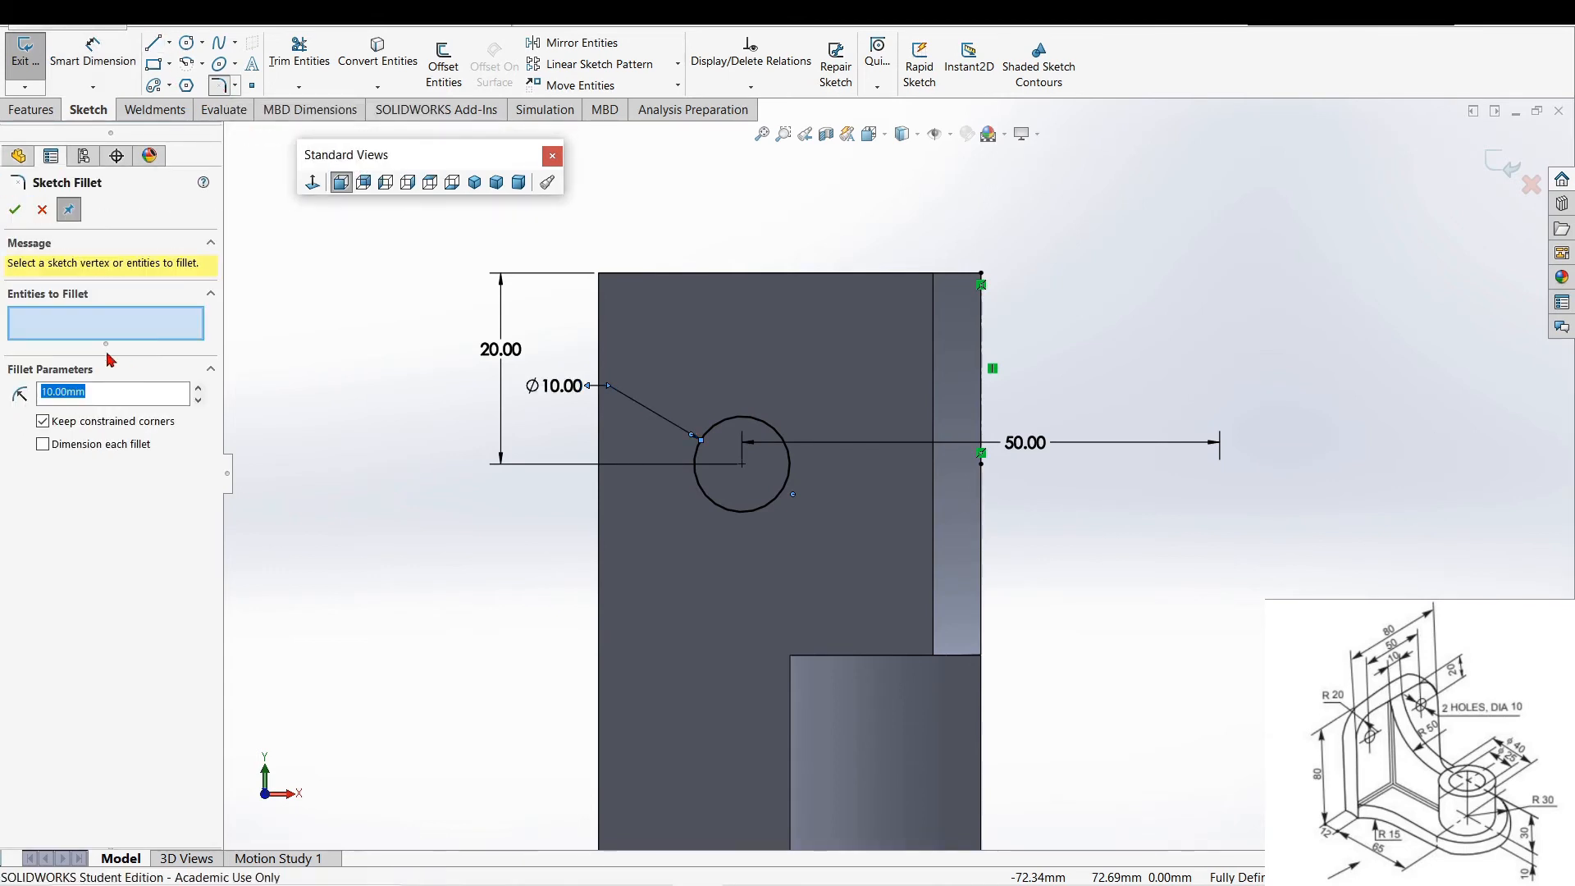
left_click(190, 63)
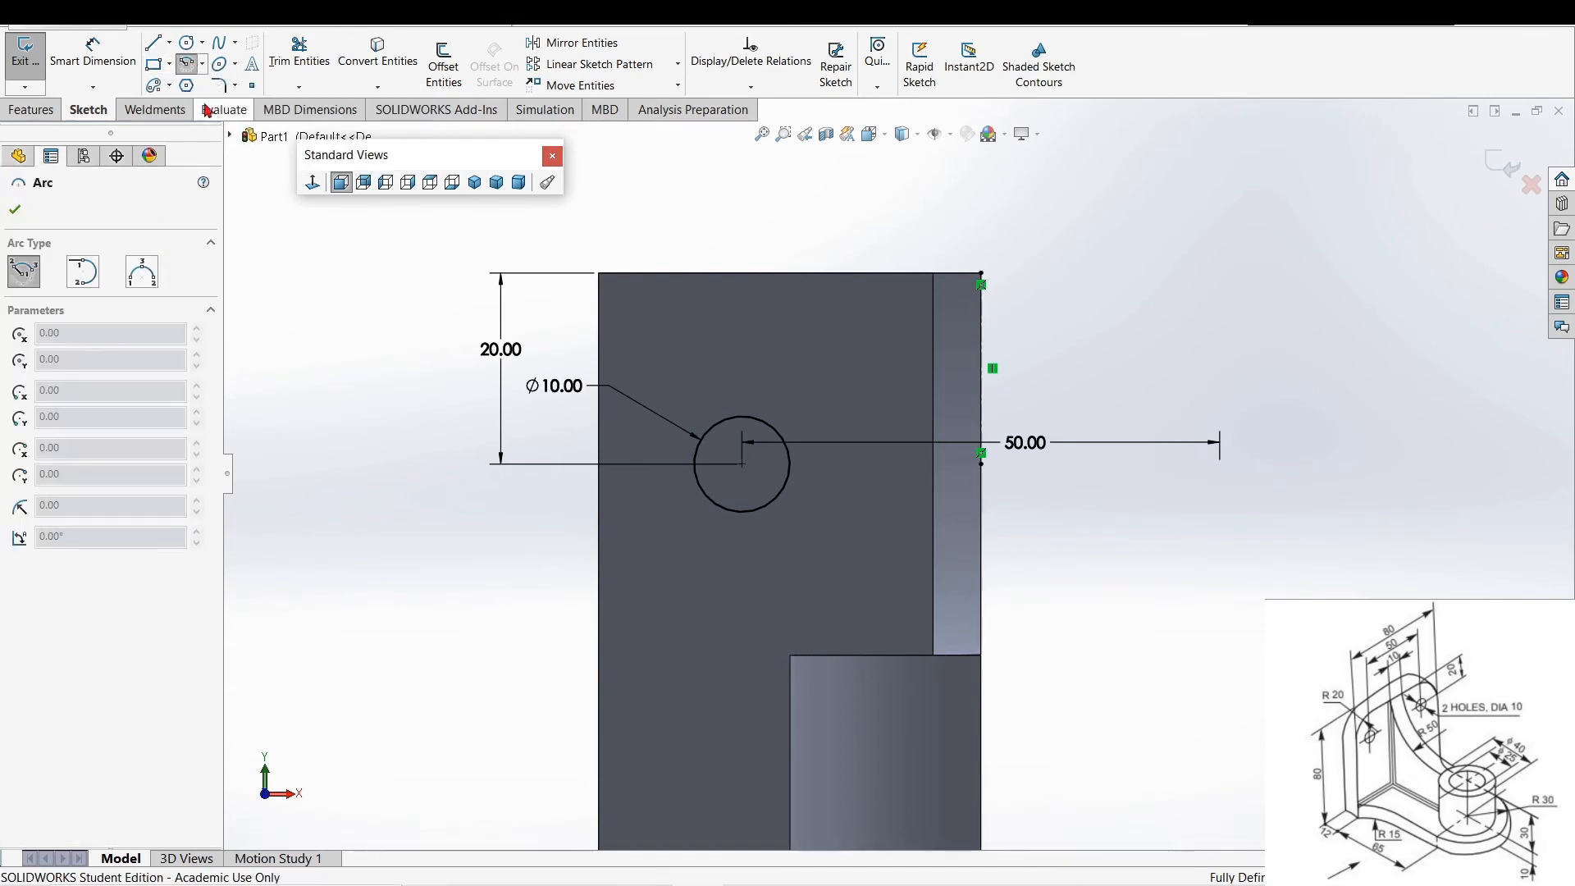
left_click(143, 274)
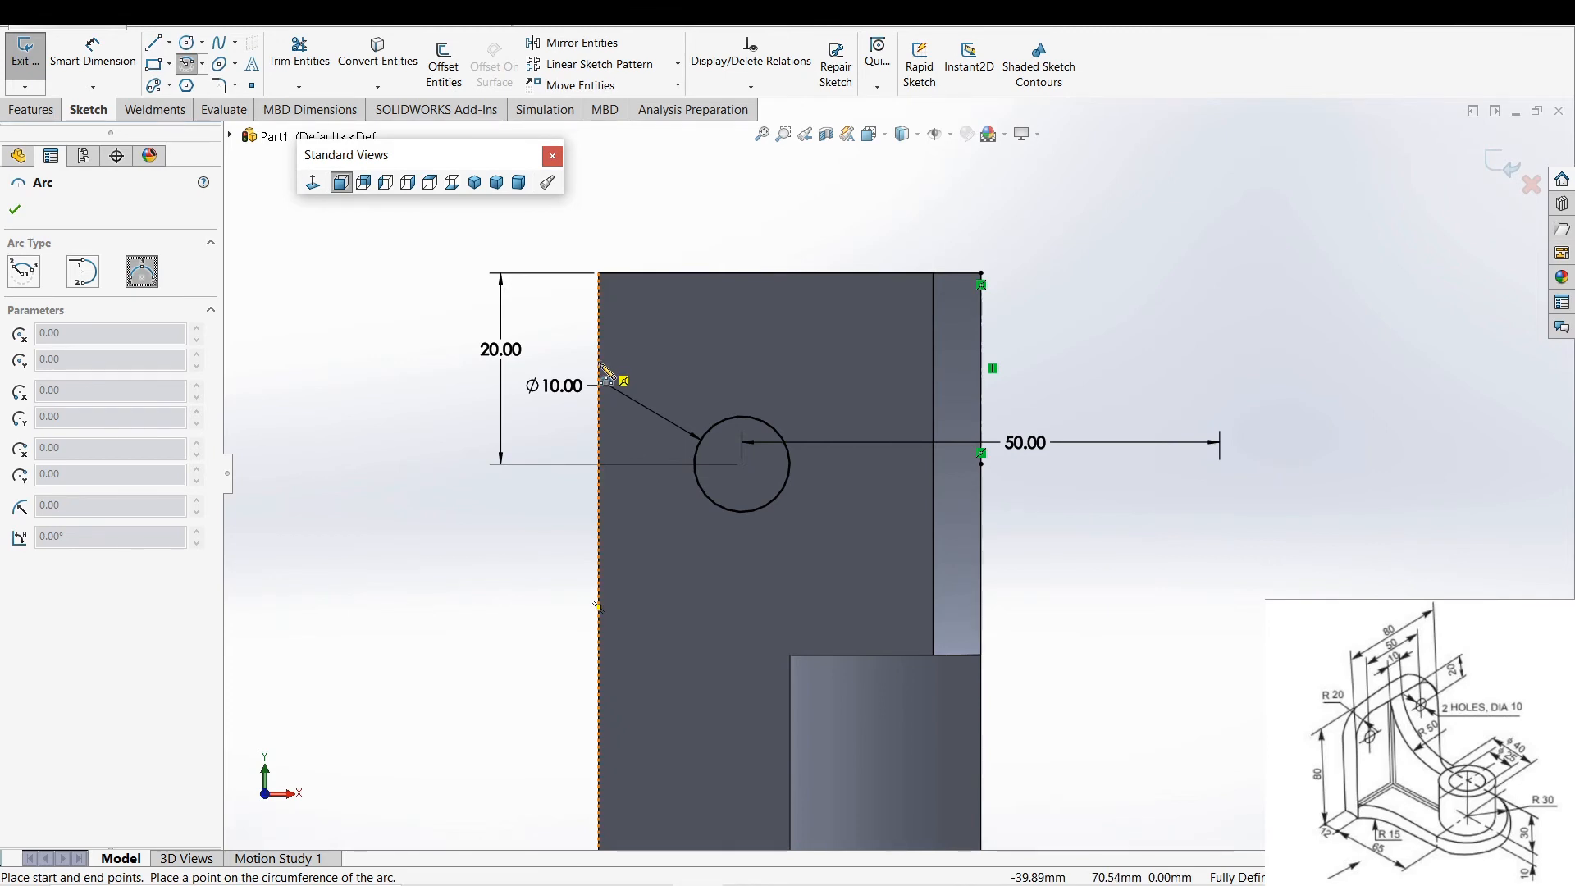
left_click(599, 377)
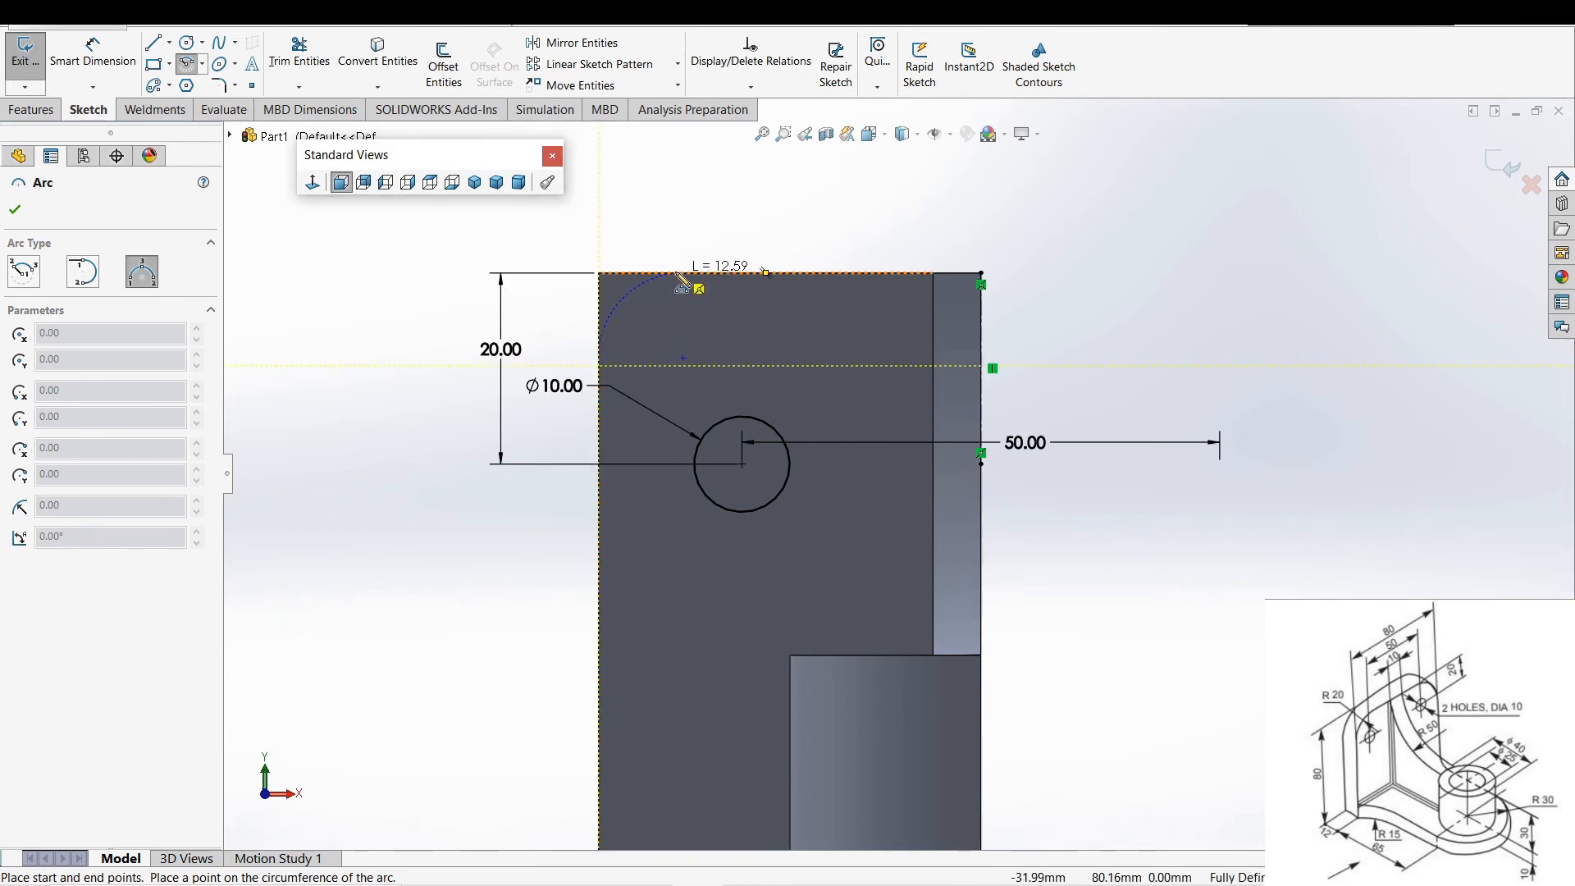
left_click(676, 274)
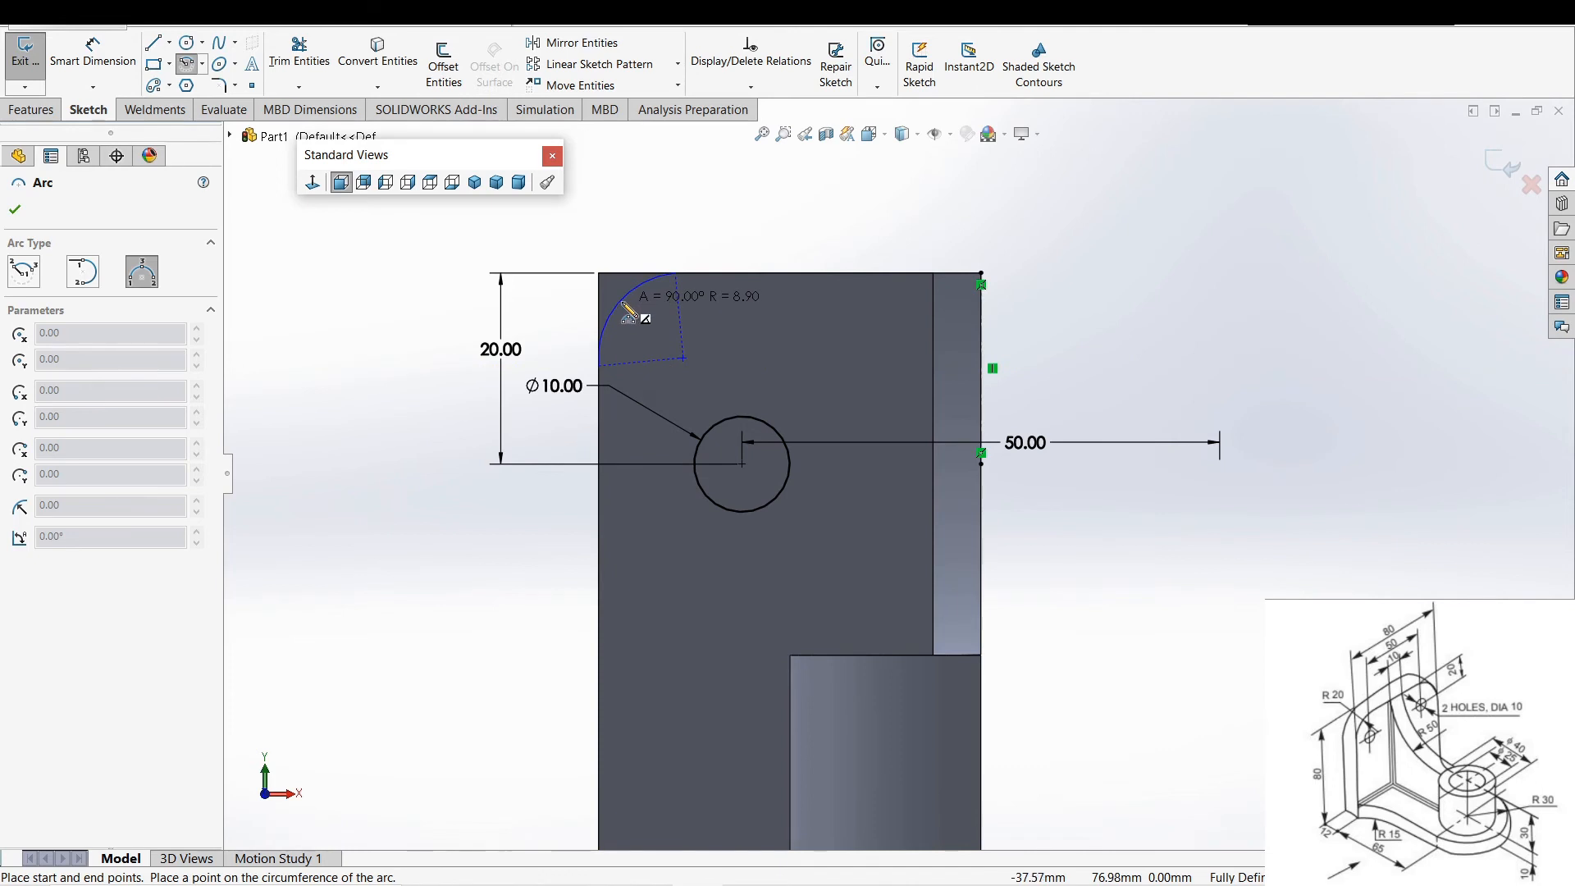
left_click(625, 305)
- Dimension the corner arc with a radius of 20 mm
right_click_drag(417, 383, 424, 331)
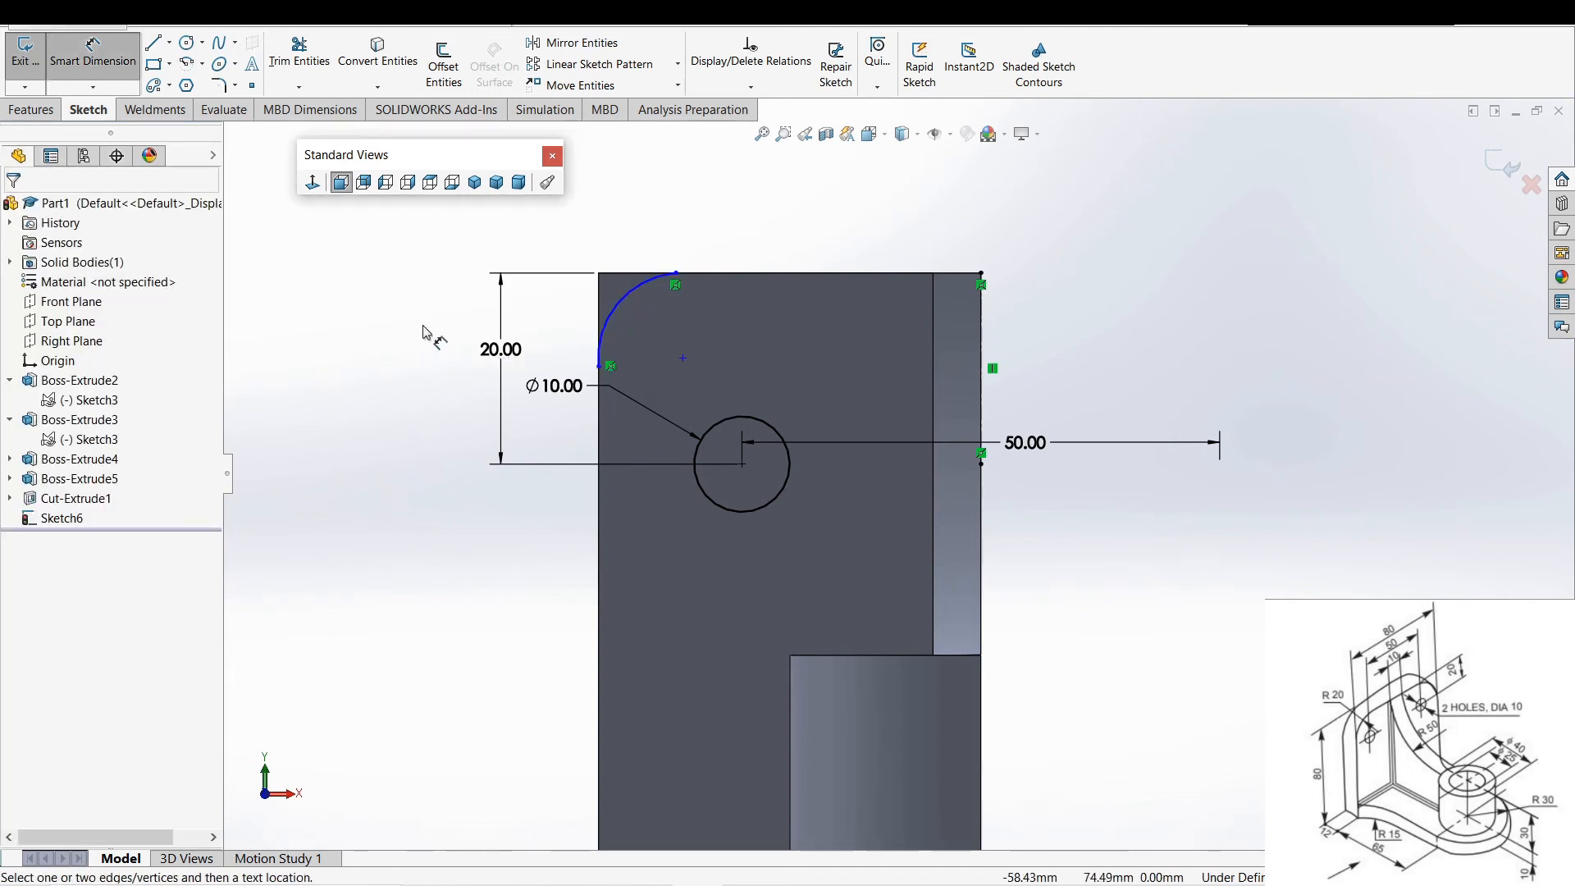
left_click(632, 302)
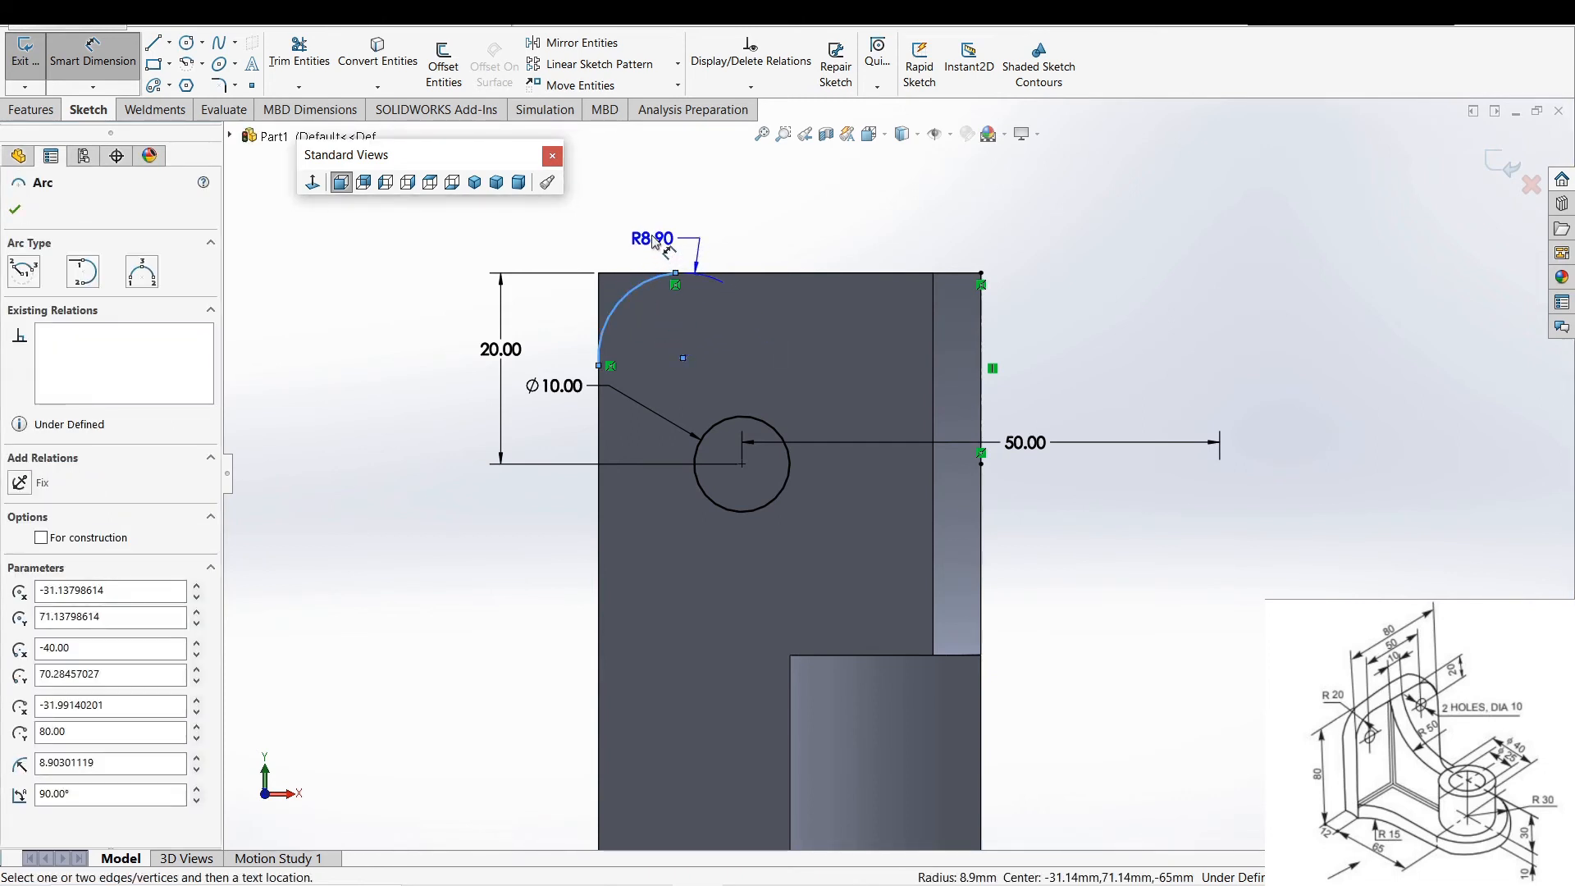
left_click(648, 225)
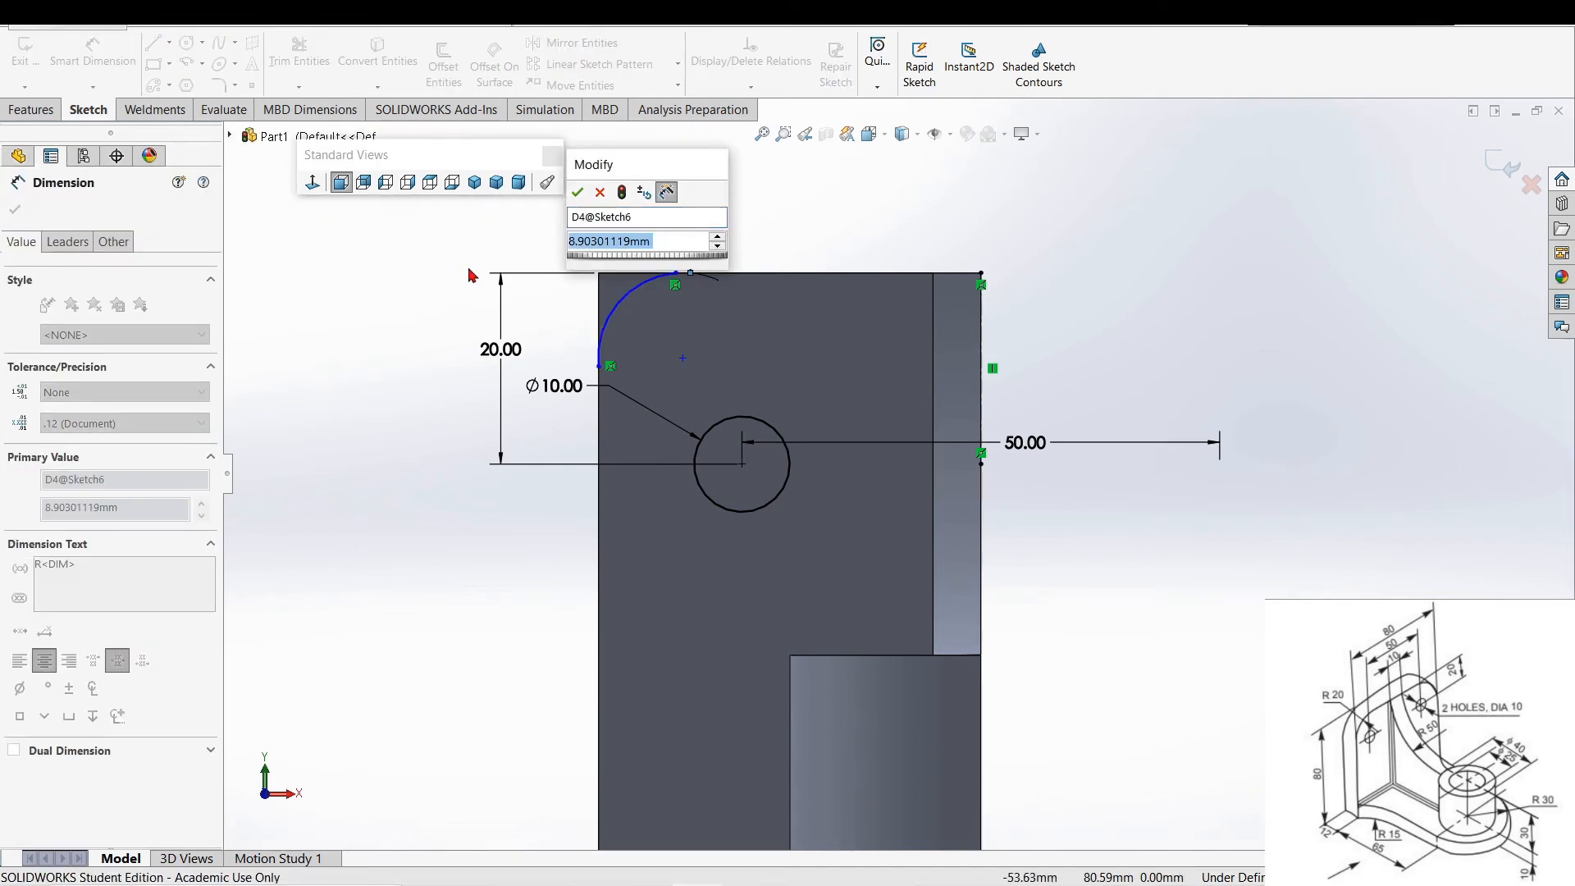
type("20")
key("Return")
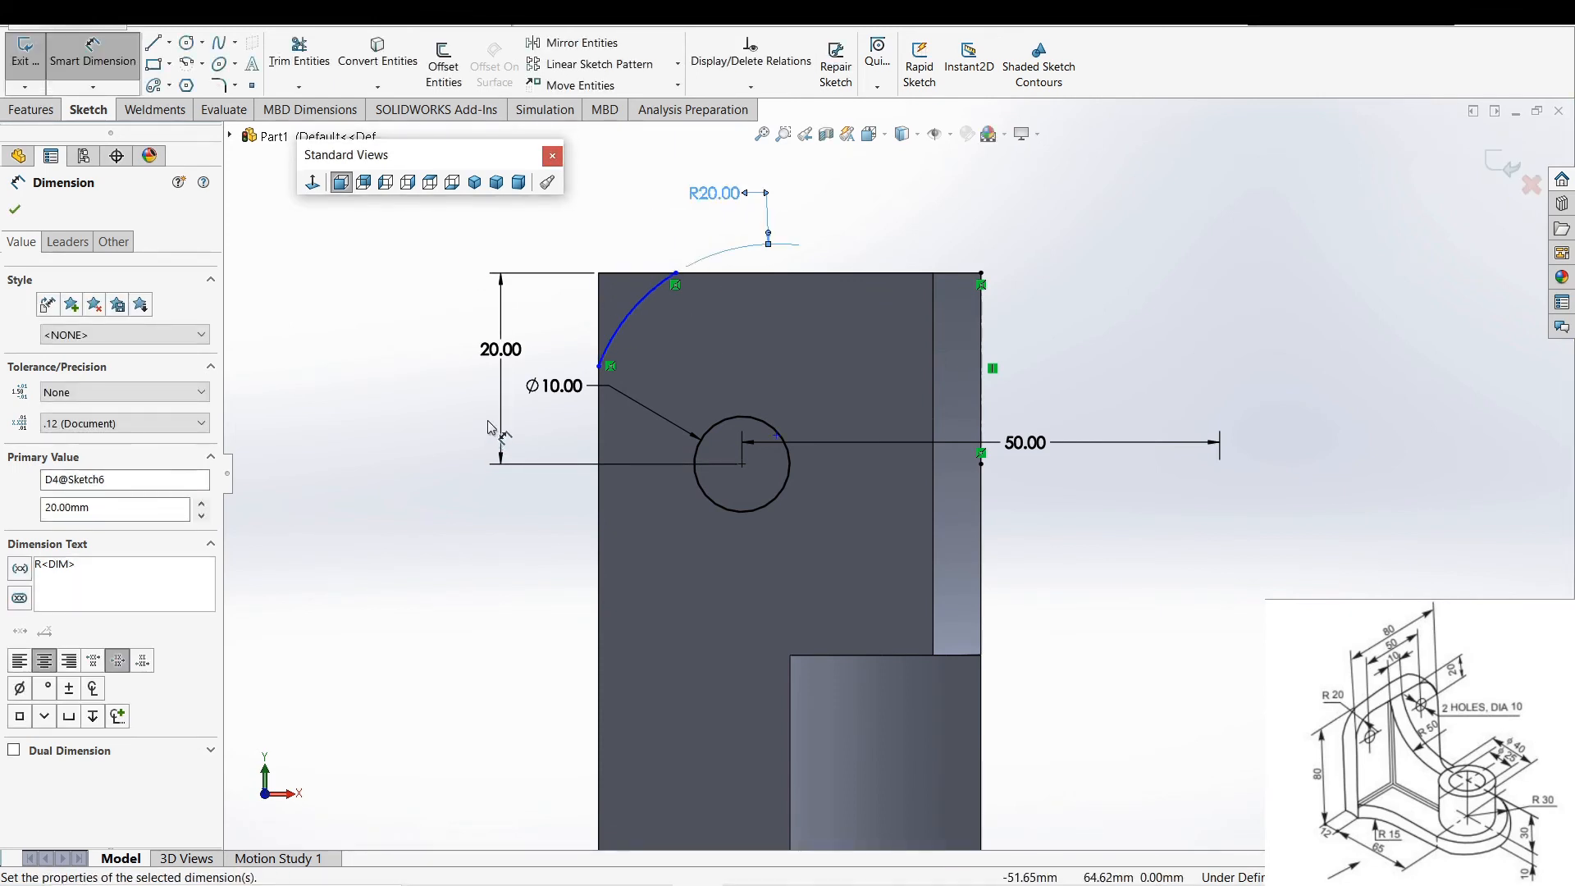
- Close the corner profile with a horizontal and a vertical line from the plate's corner to the arc's endpoints
scroll(546, 297, "down", 1)
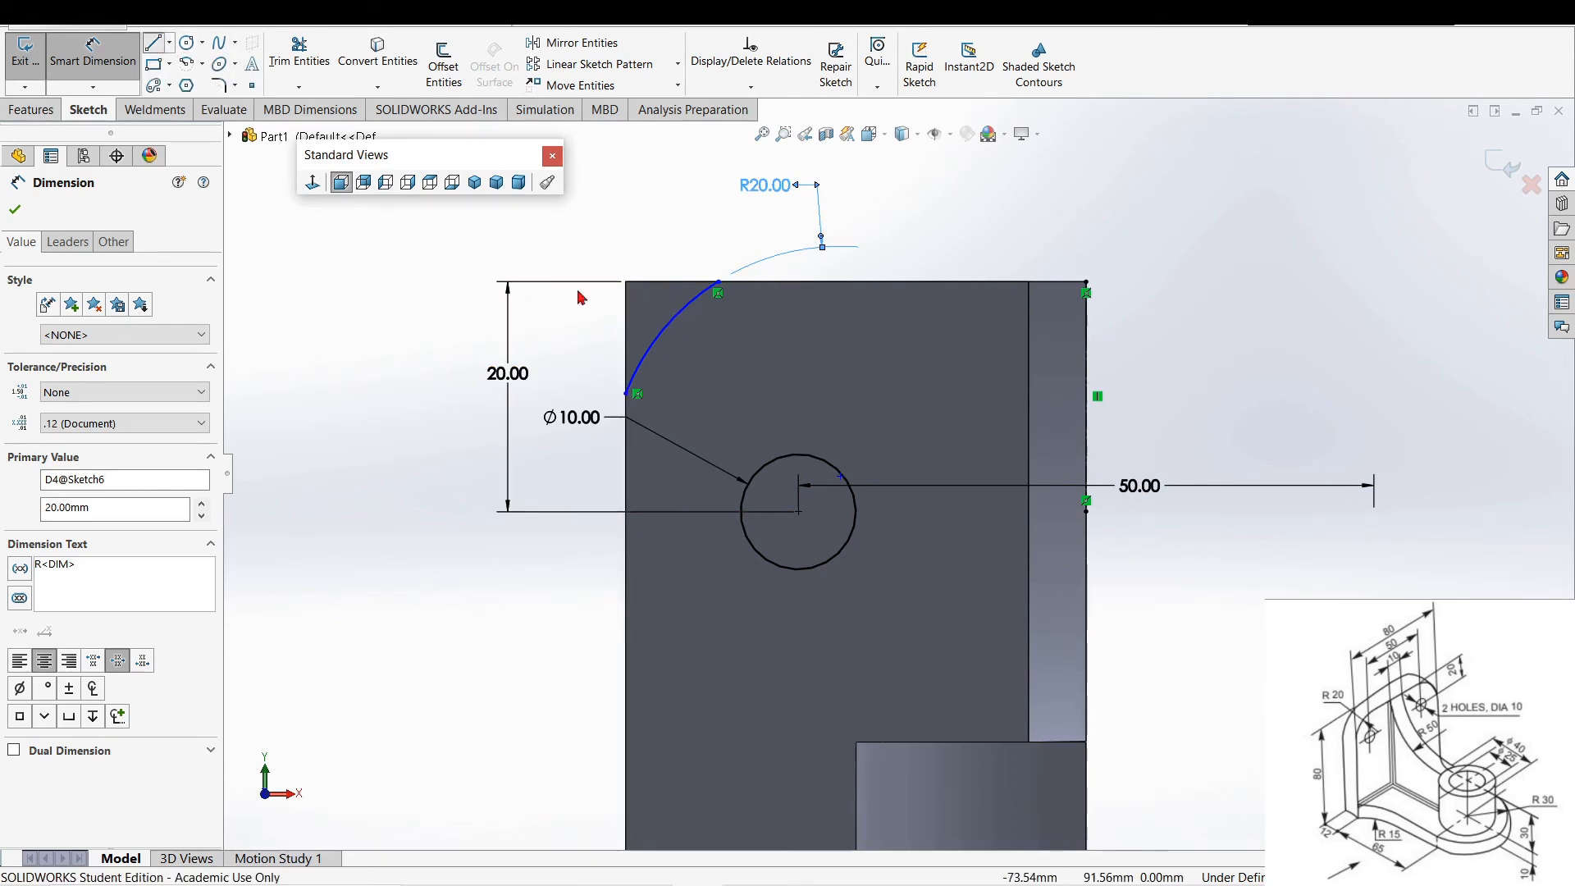
left_click(156, 46)
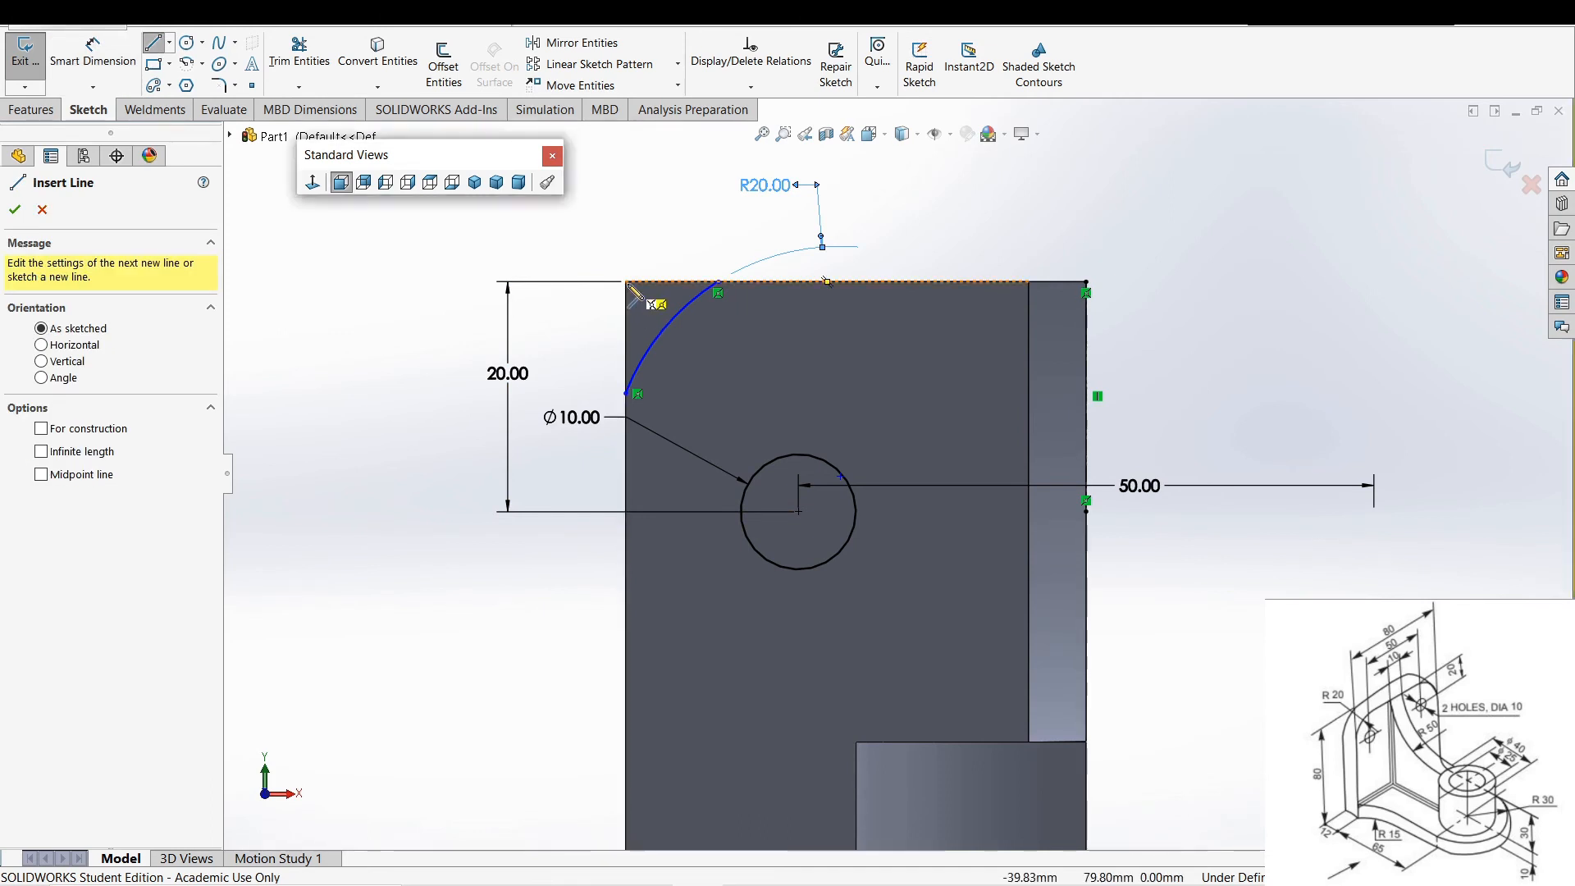
left_click(627, 282)
left_click(718, 282)
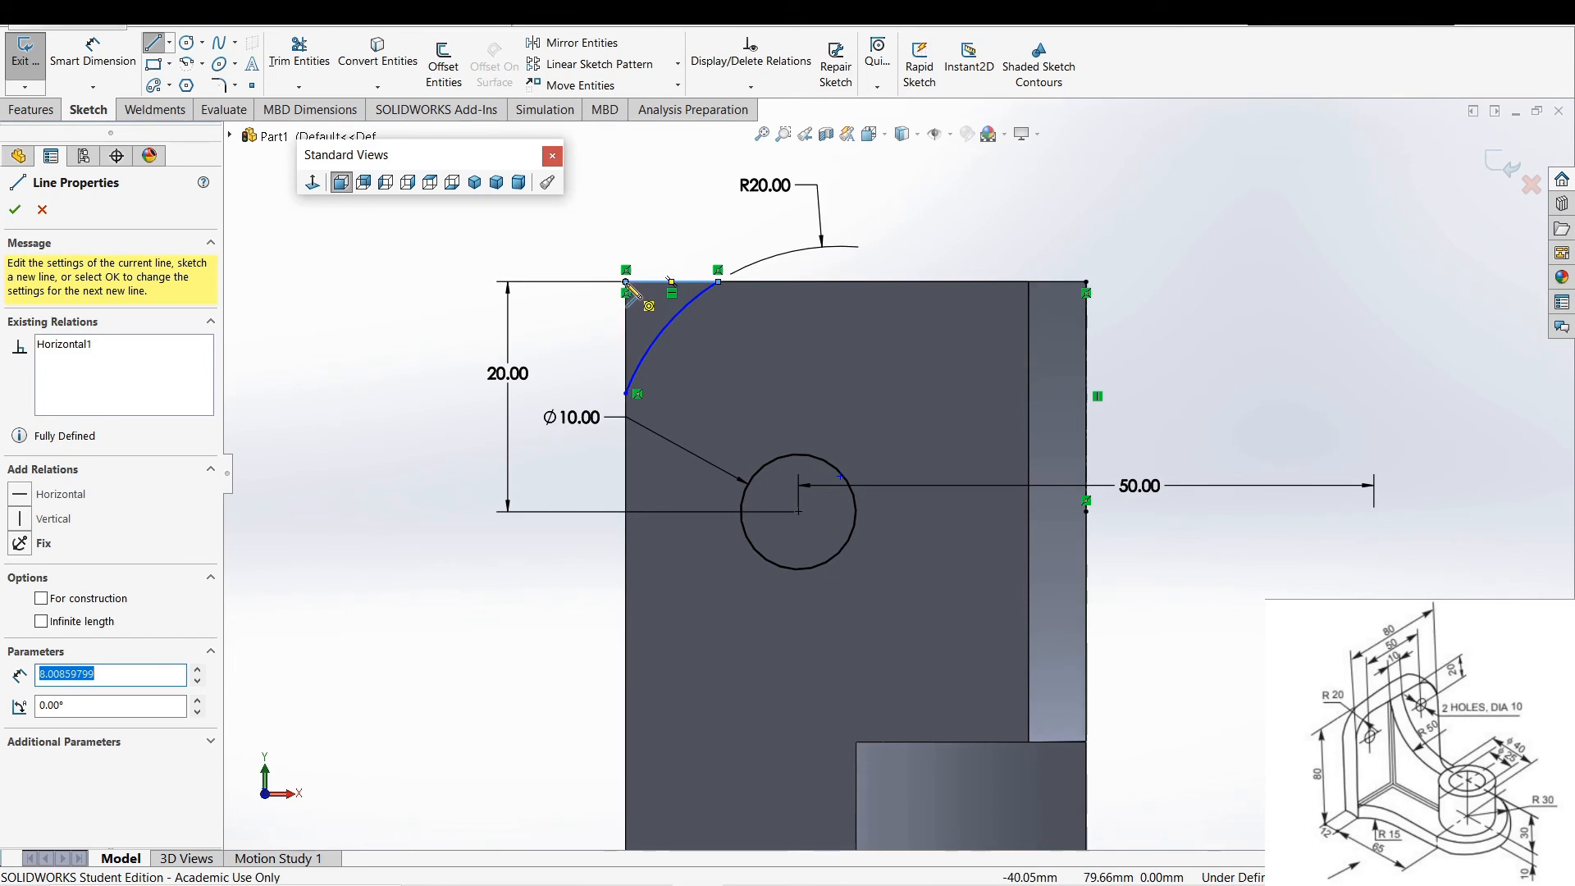
key("Escape")
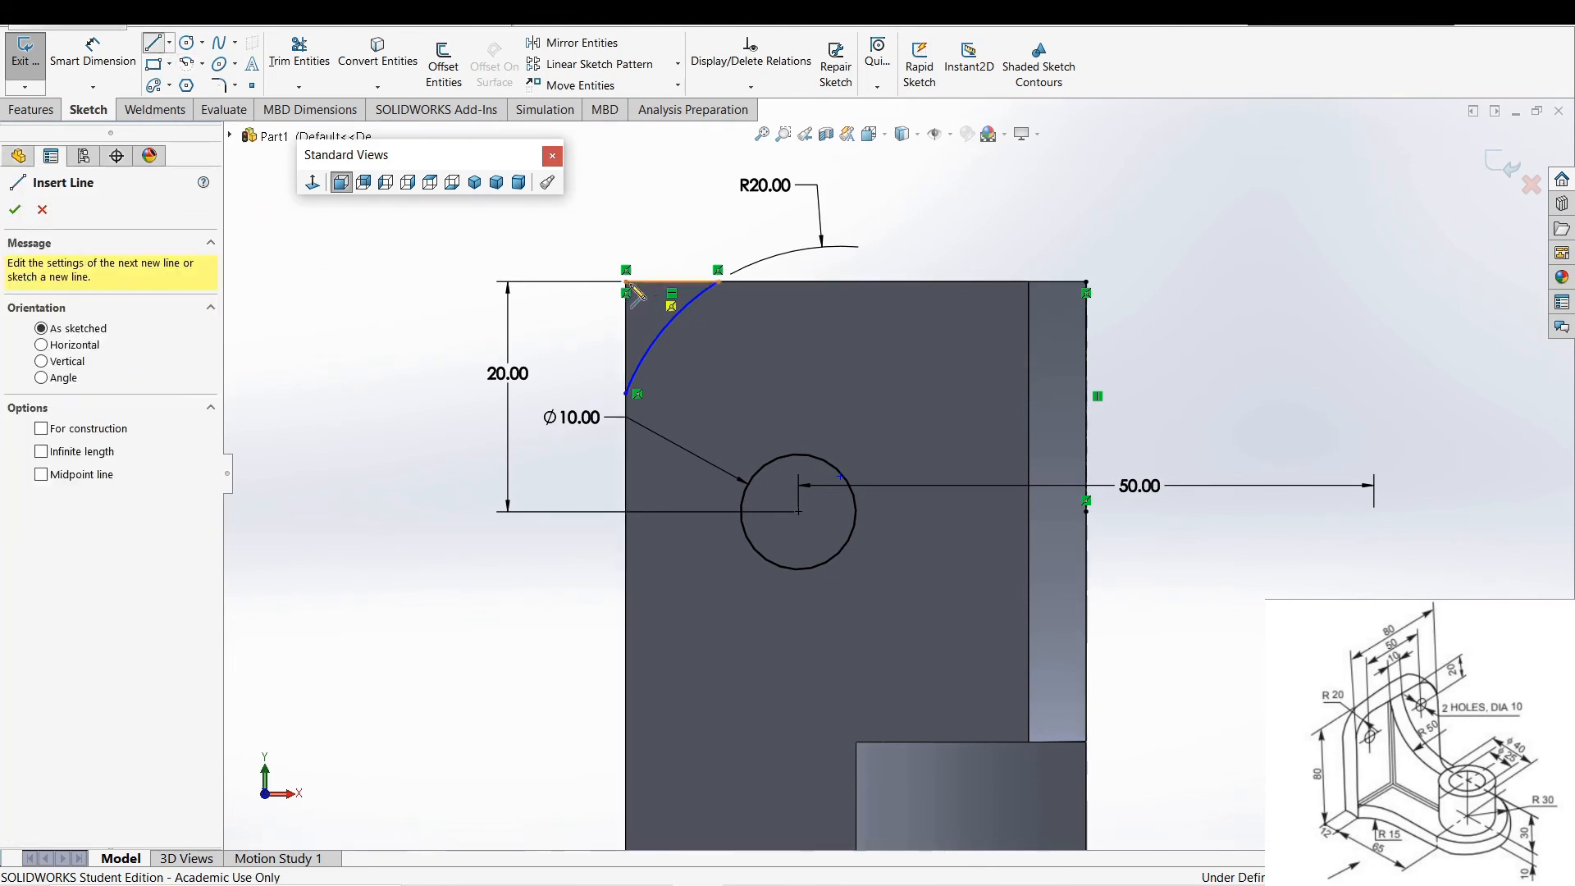
left_click(626, 282)
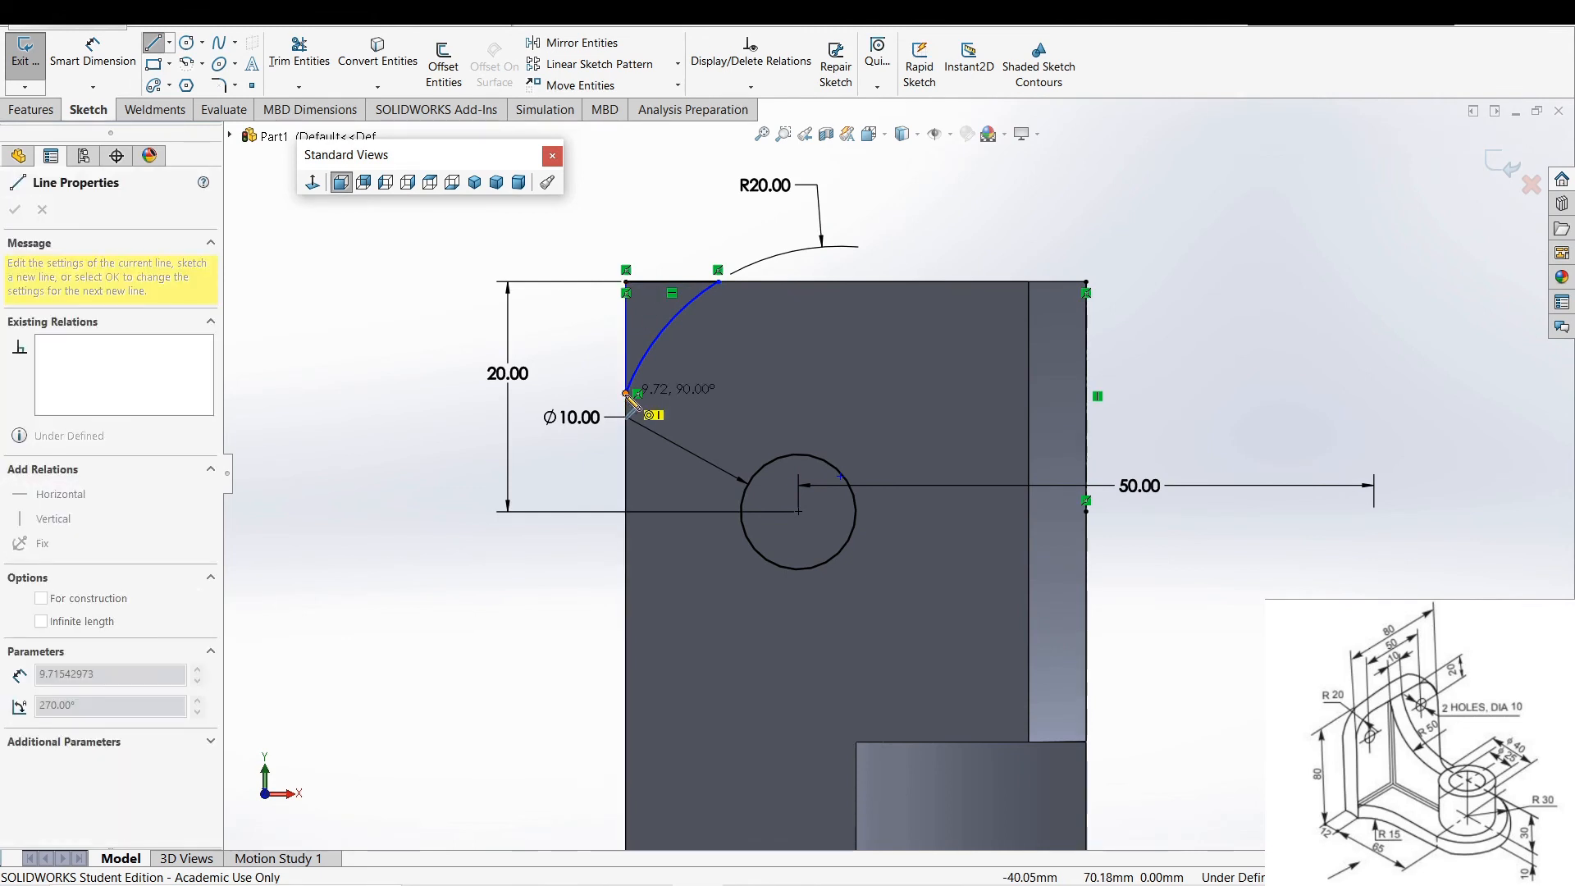
left_click(626, 393)
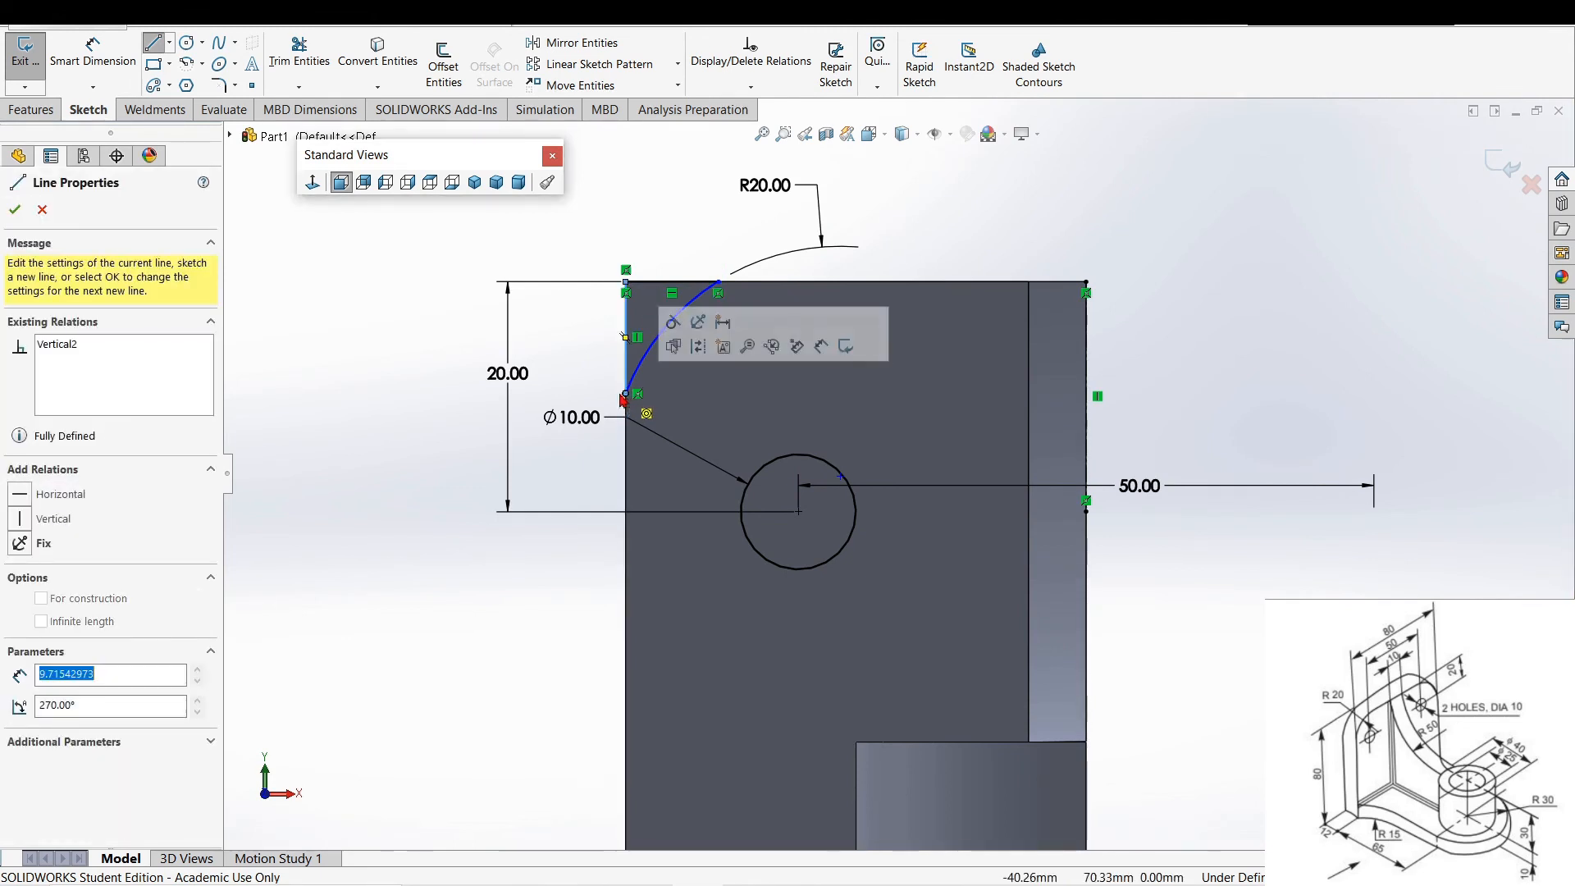
left_click(22, 213)
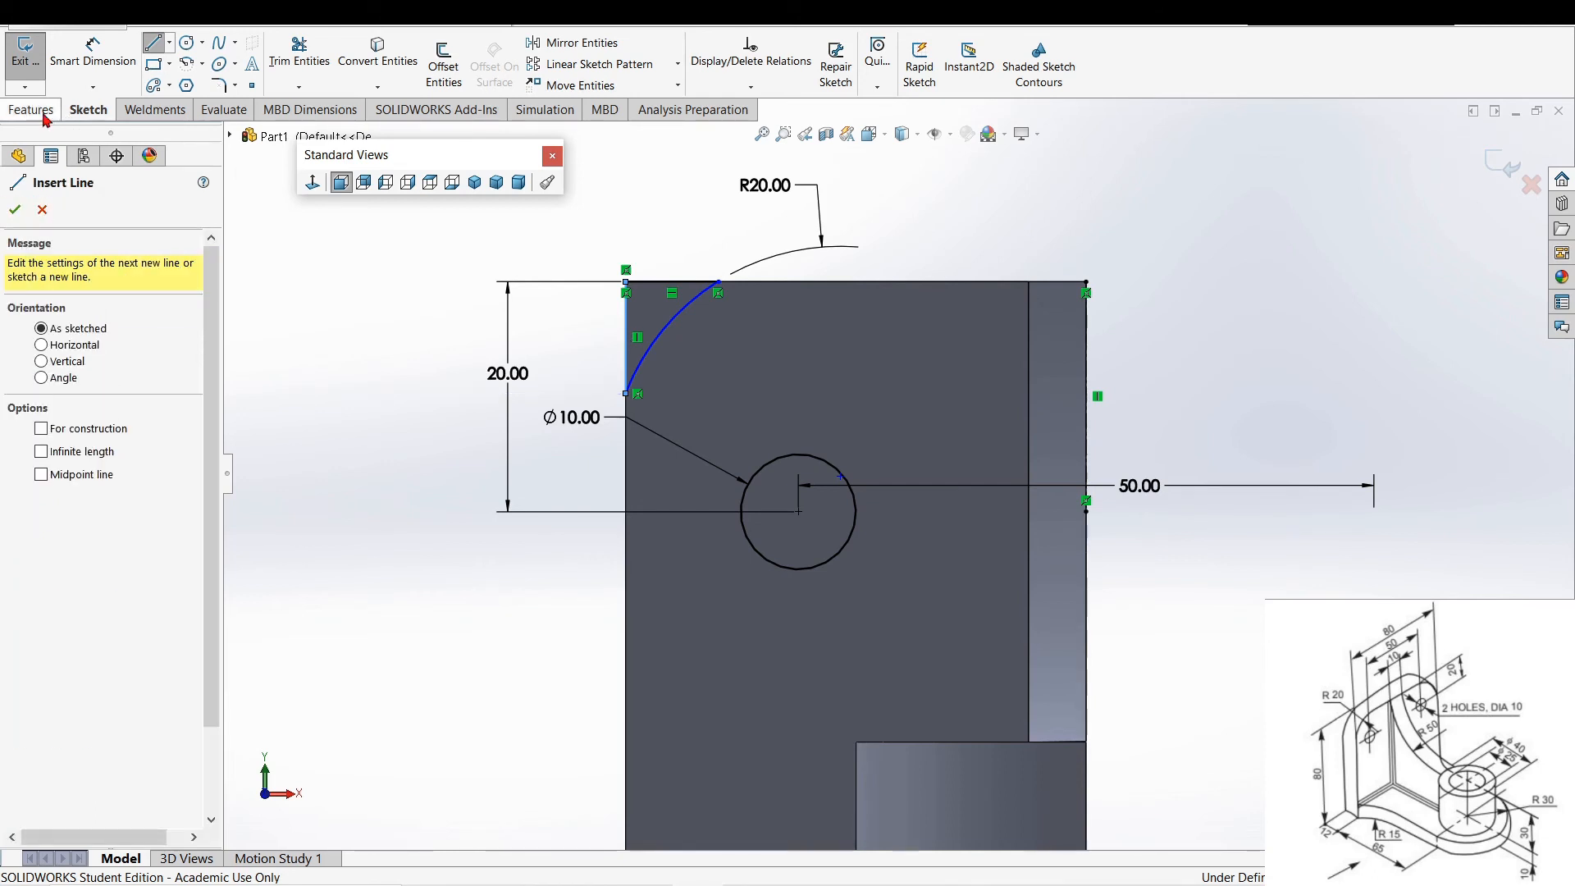
- Extrude-cut the circle and the corner profile through the back plate with a blind depth of 70 mm
left_click(43, 116)
left_click(282, 64)
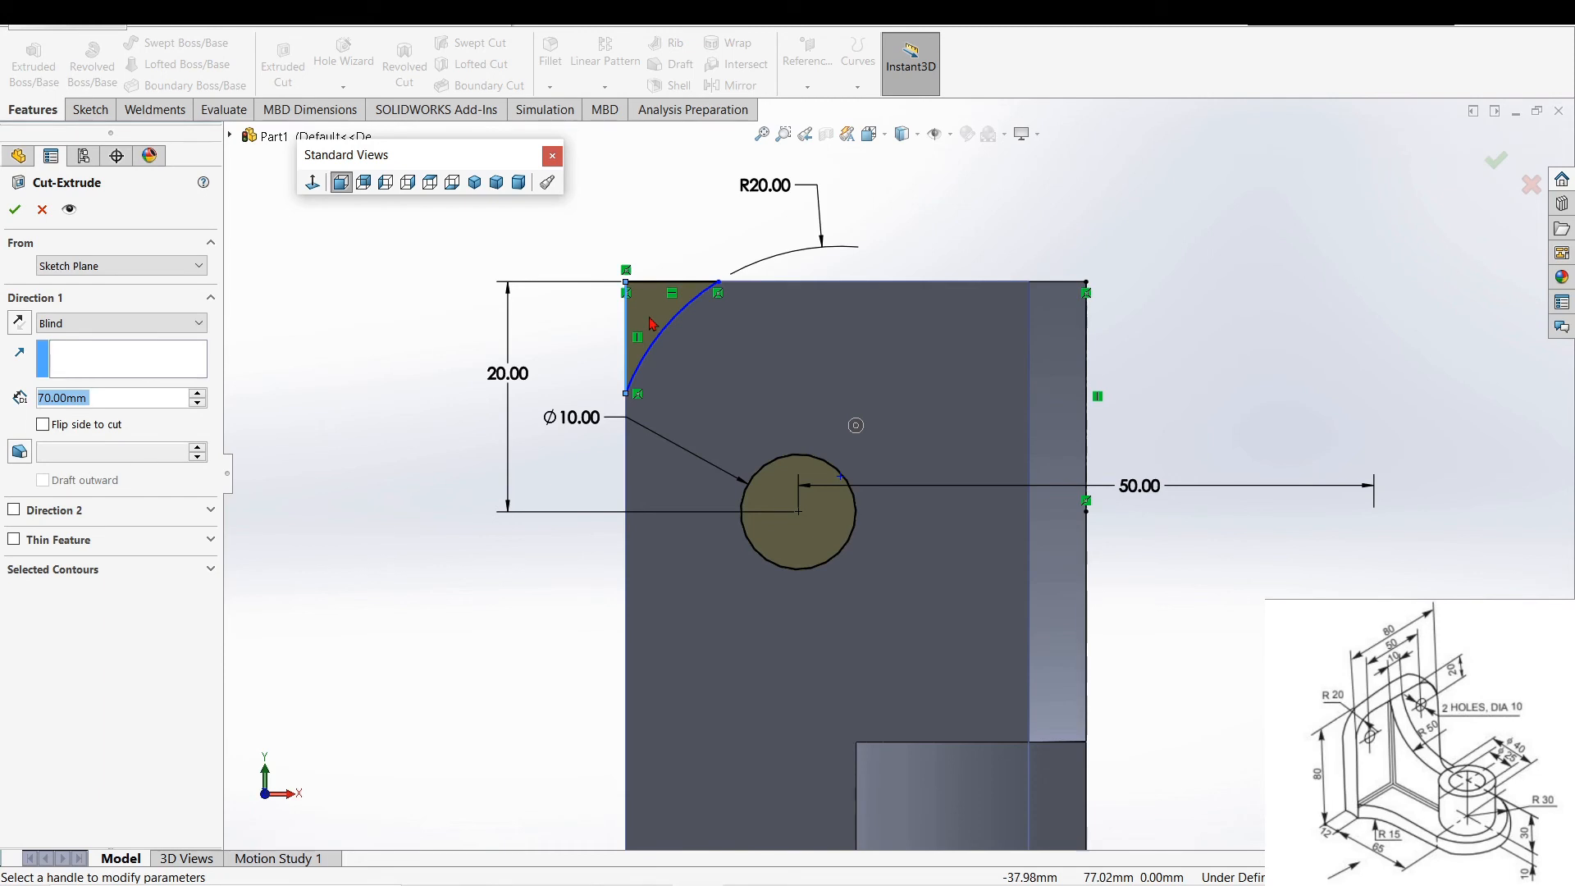
middle_click_drag(421, 480, 469, 505)
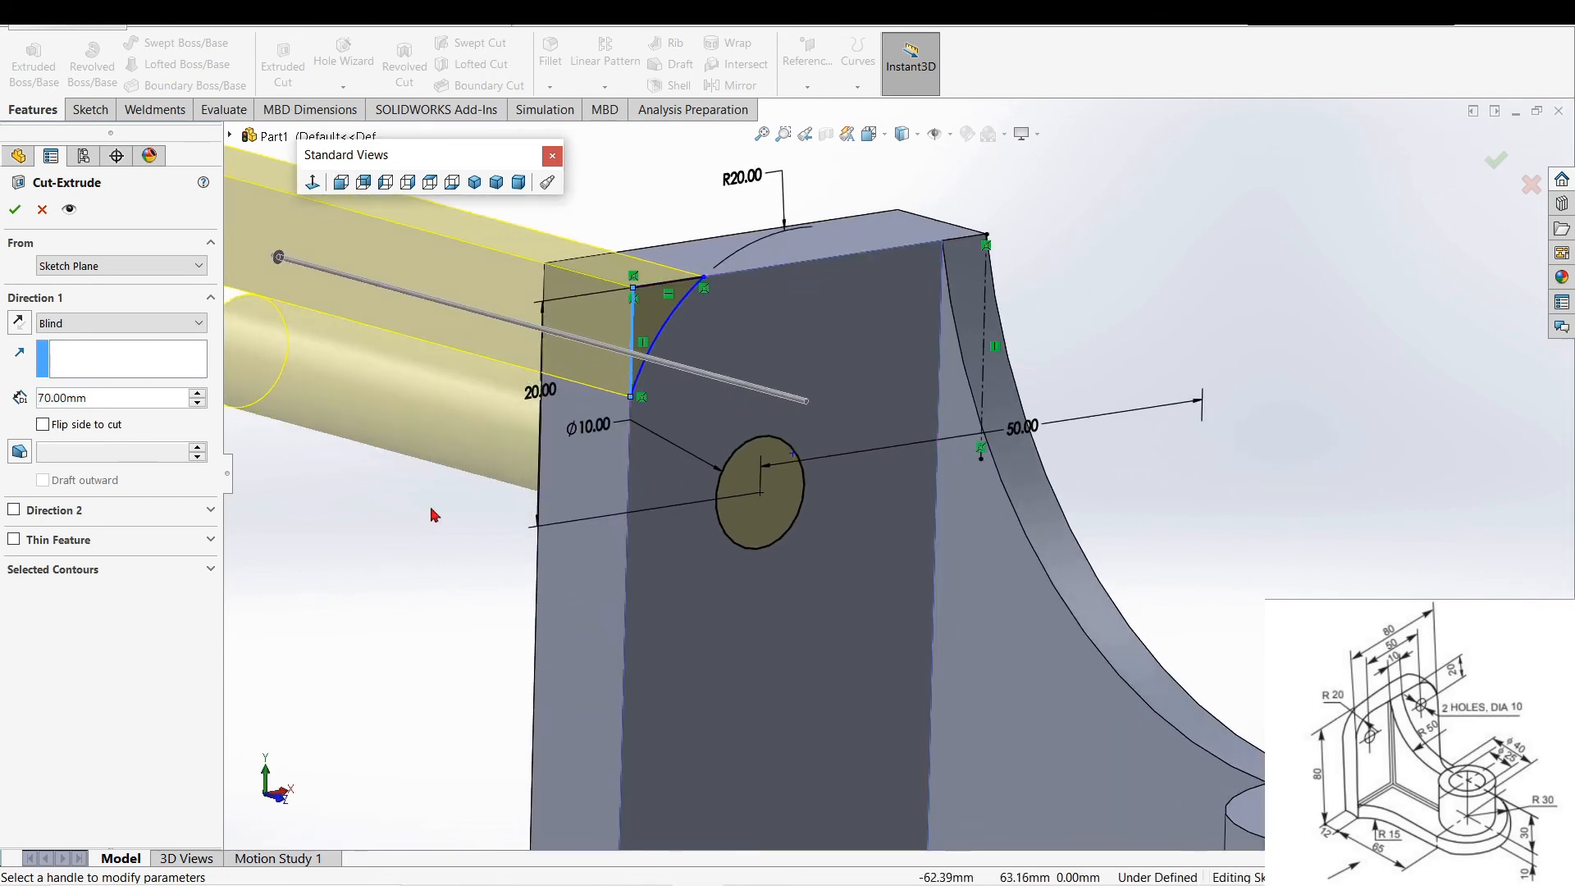
scroll(430, 507, "up", 2)
left_click(14, 212)
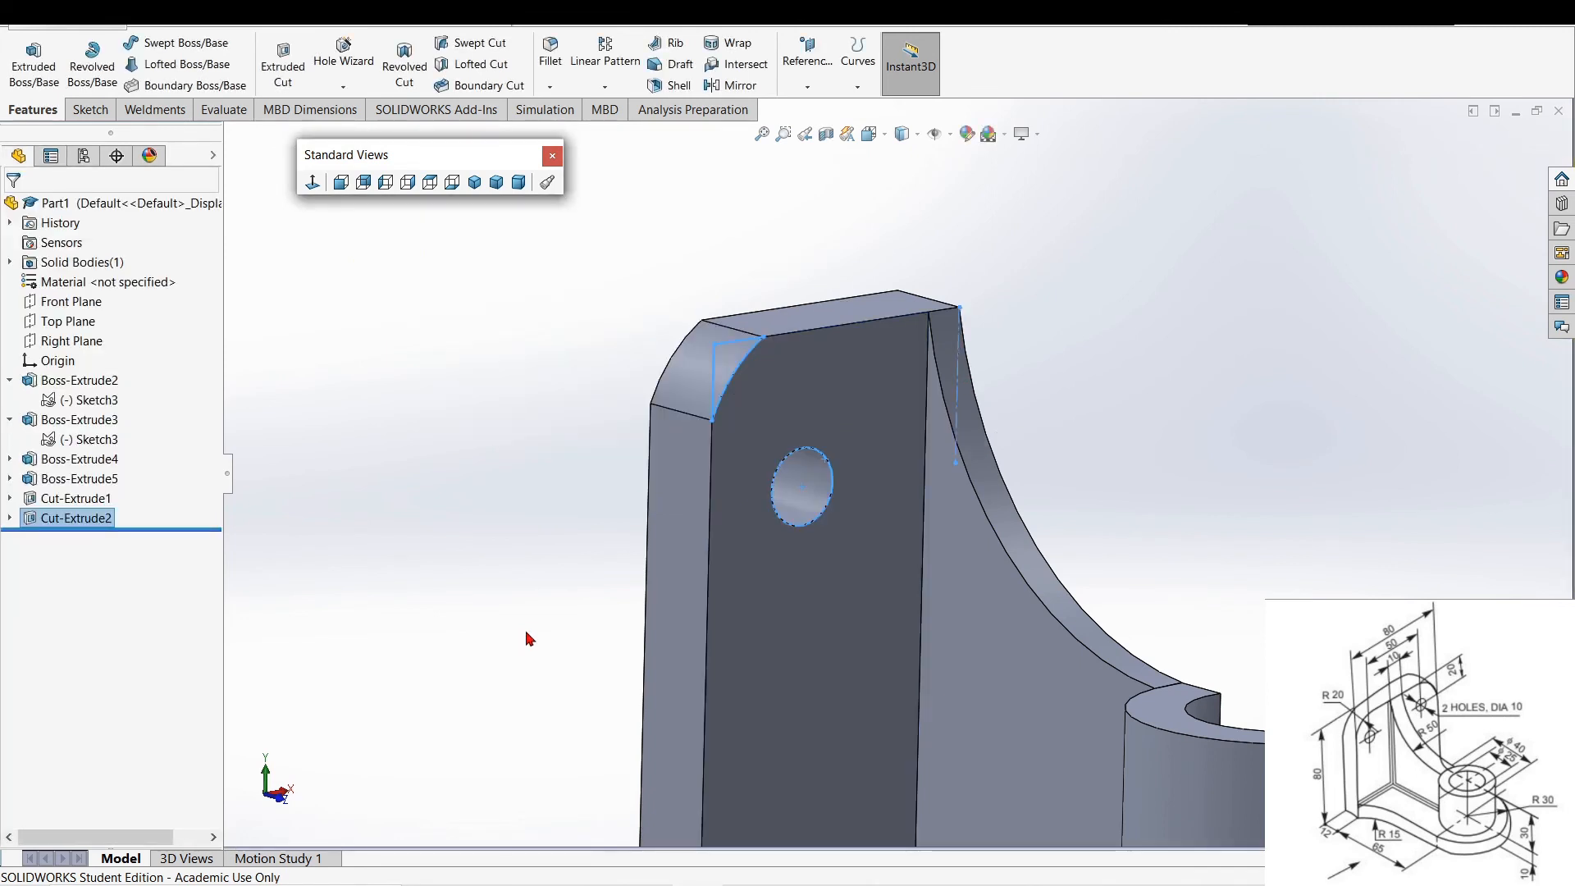
- Mirror the half bracket's solid body about the rib's flat symmetry face, with Merge solids enabled
left_click(497, 184)
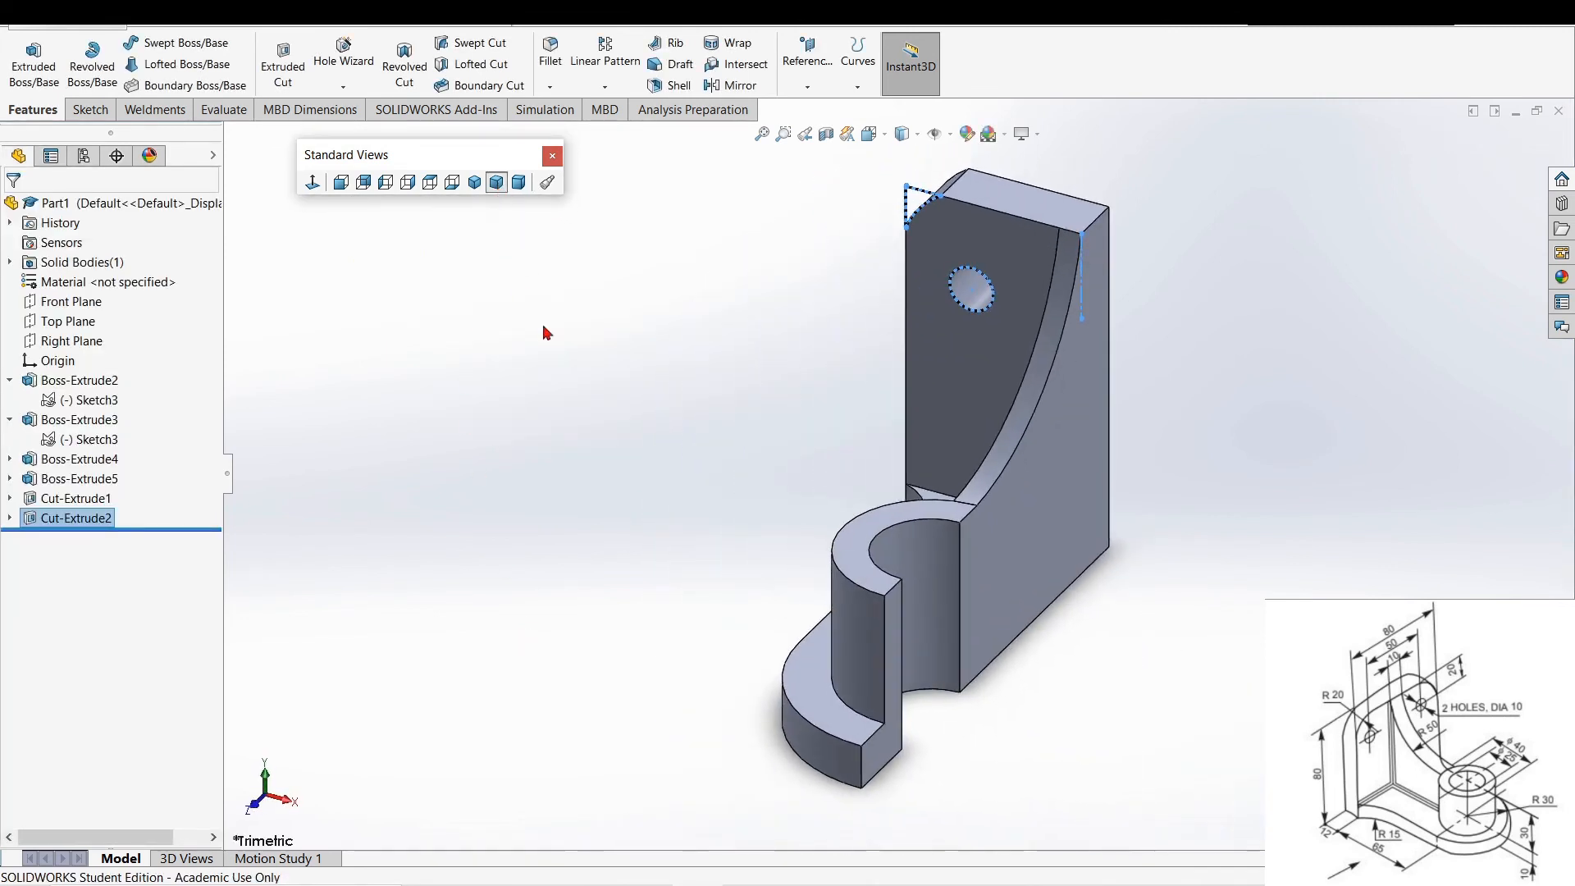
middle_click_drag(636, 481, 718, 580)
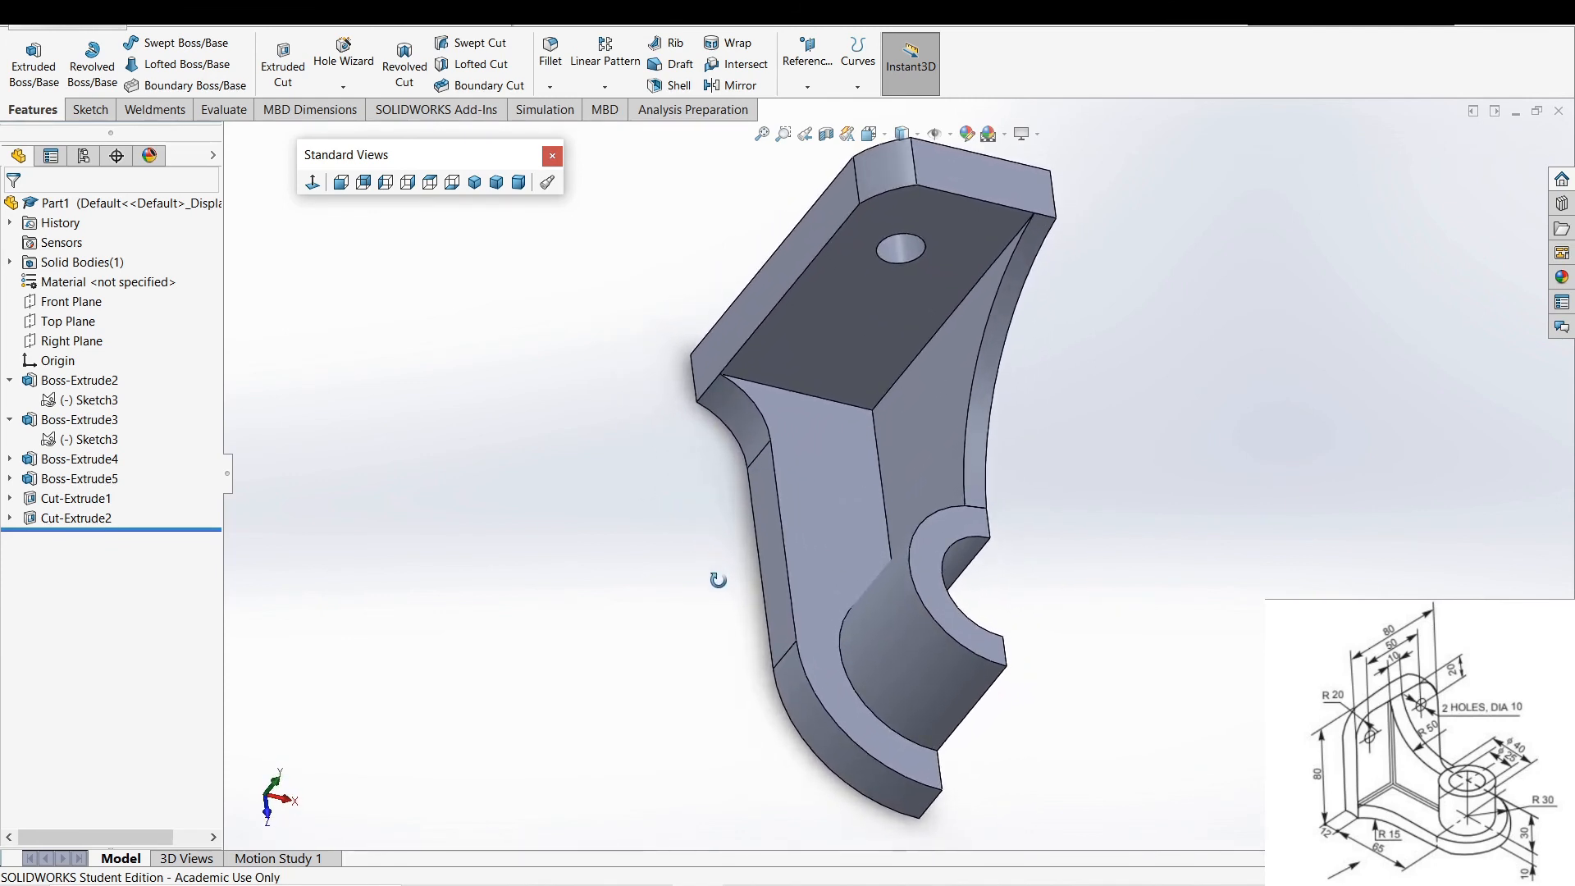
left_click(496, 182)
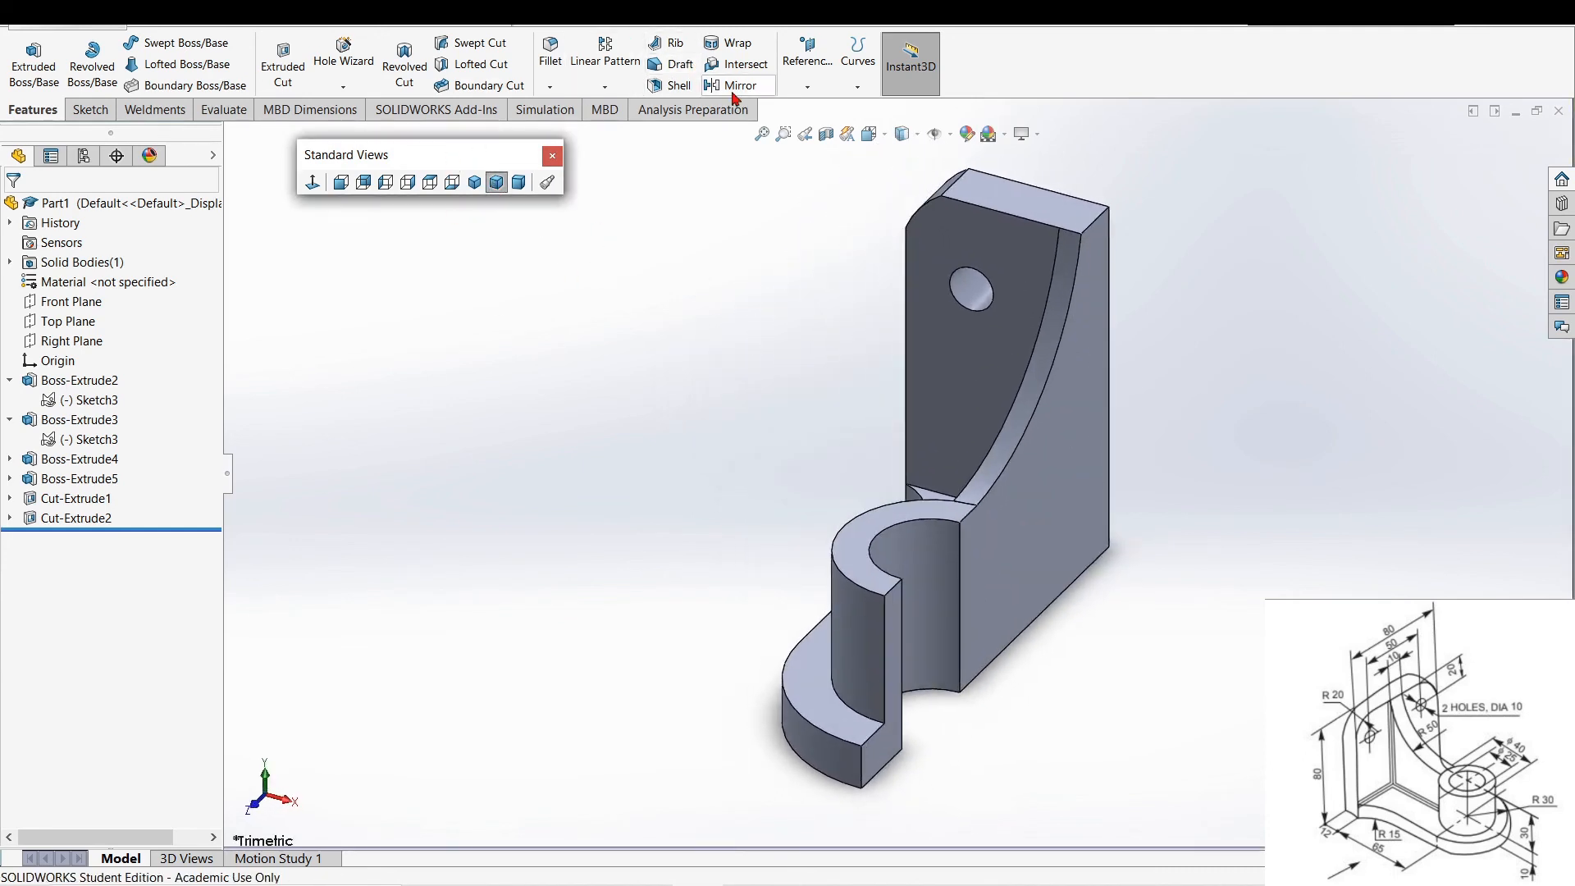
left_click(734, 91)
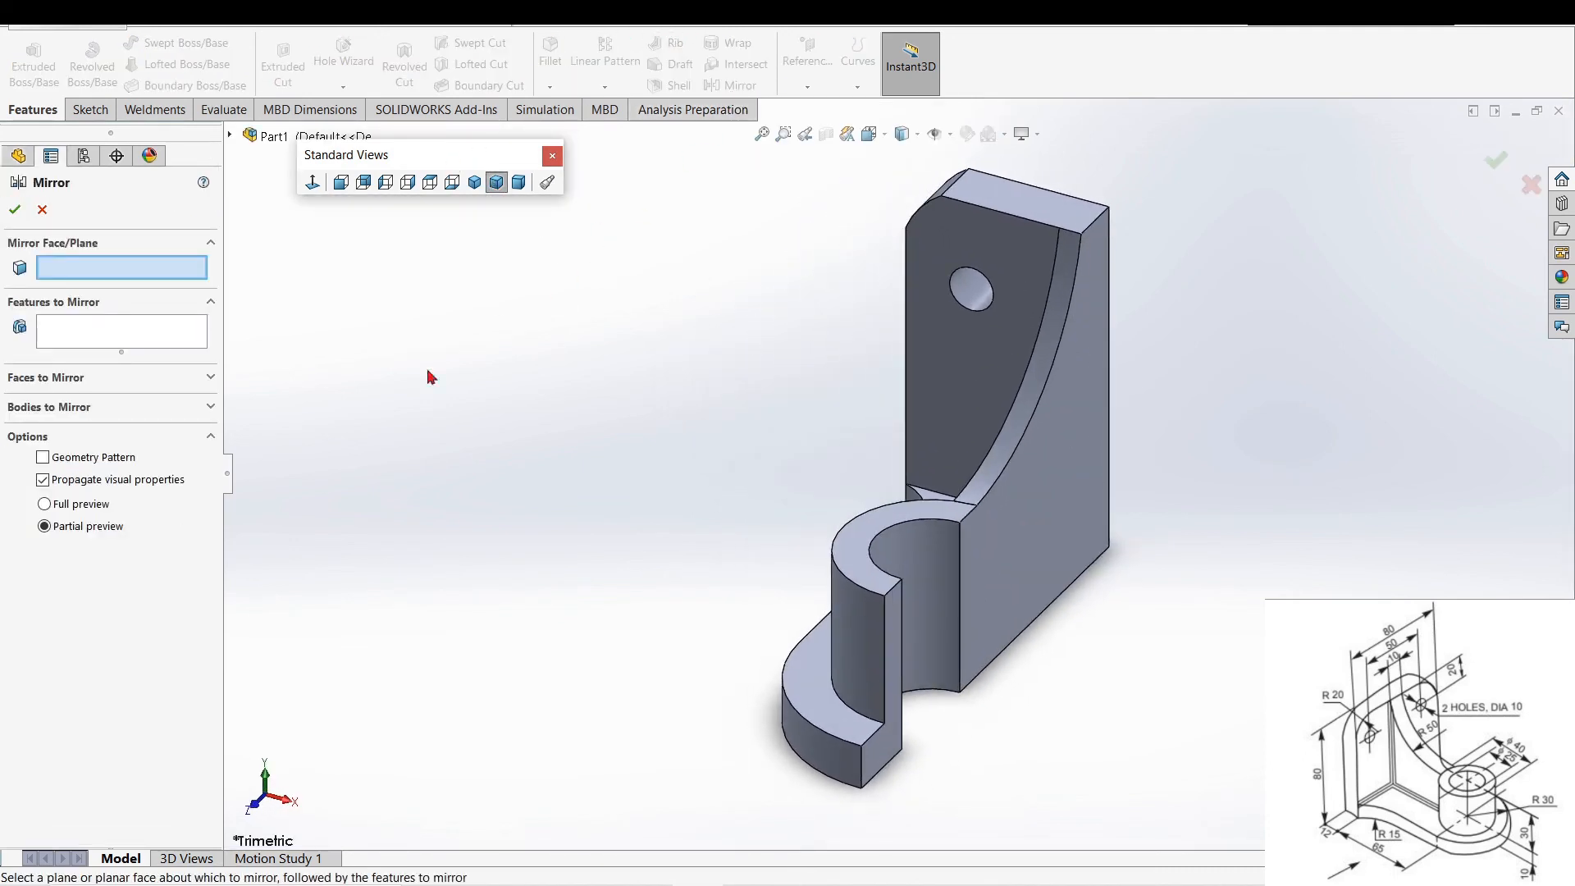
left_click(1027, 515)
left_click(51, 408)
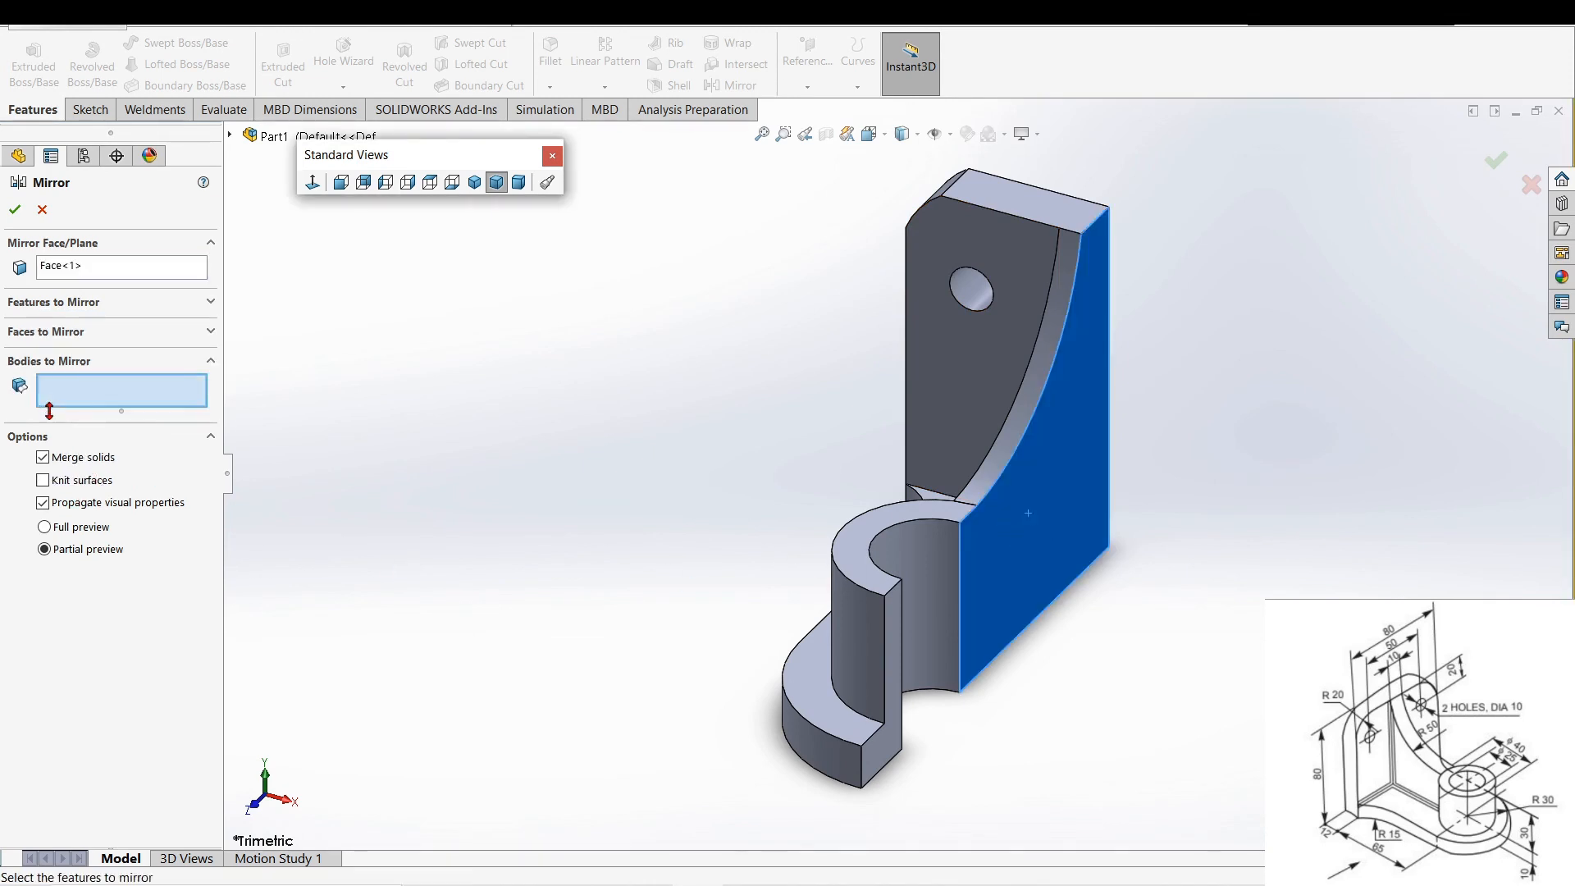
left_click(1058, 479)
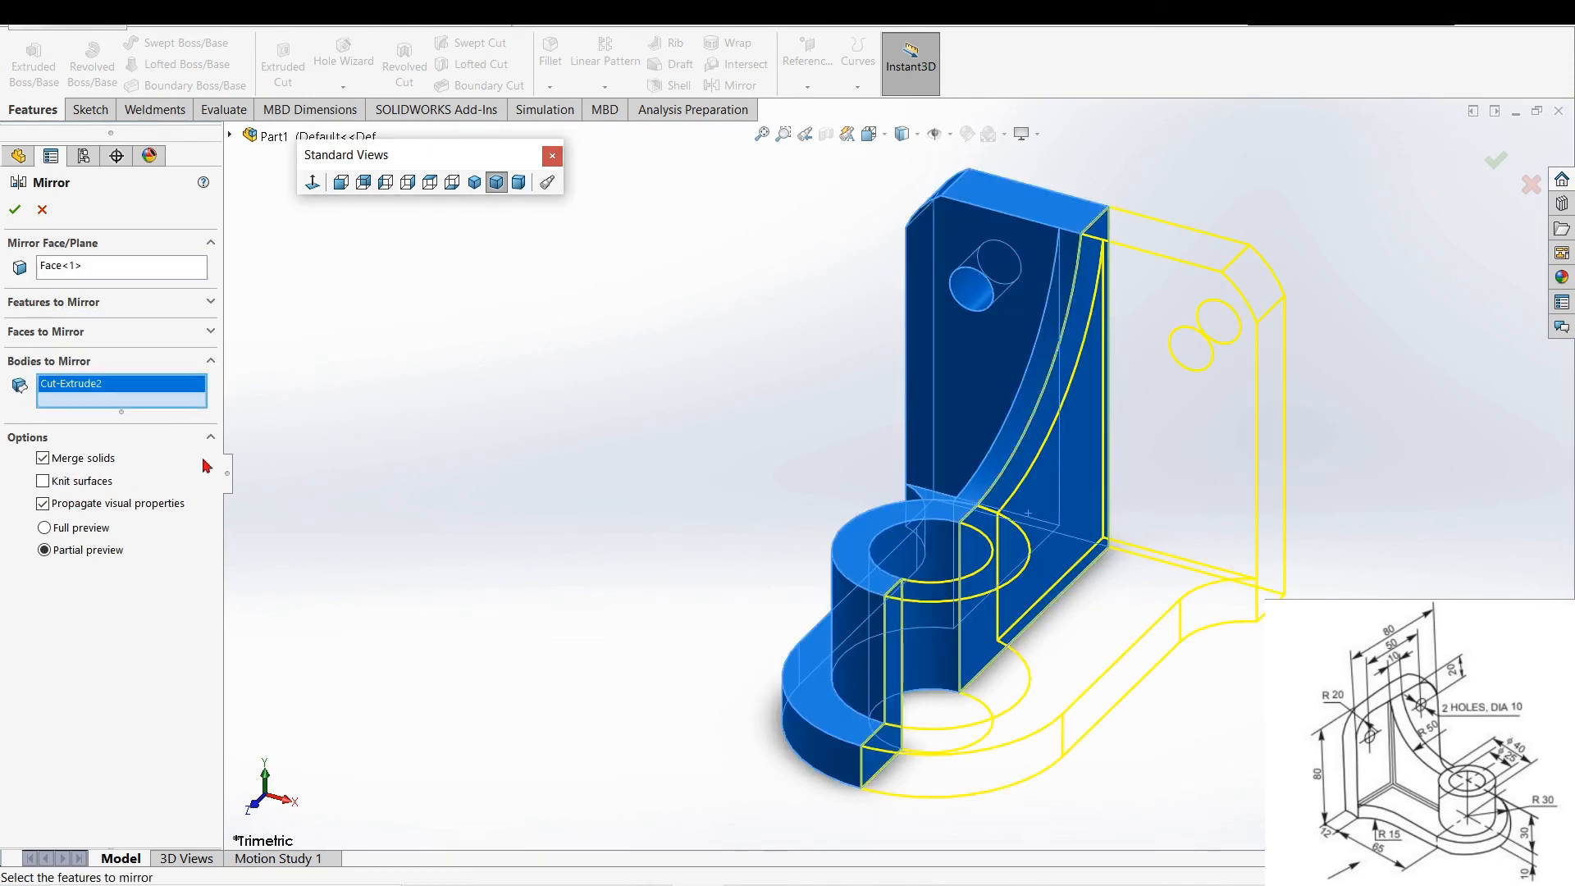
left_click(11, 215)
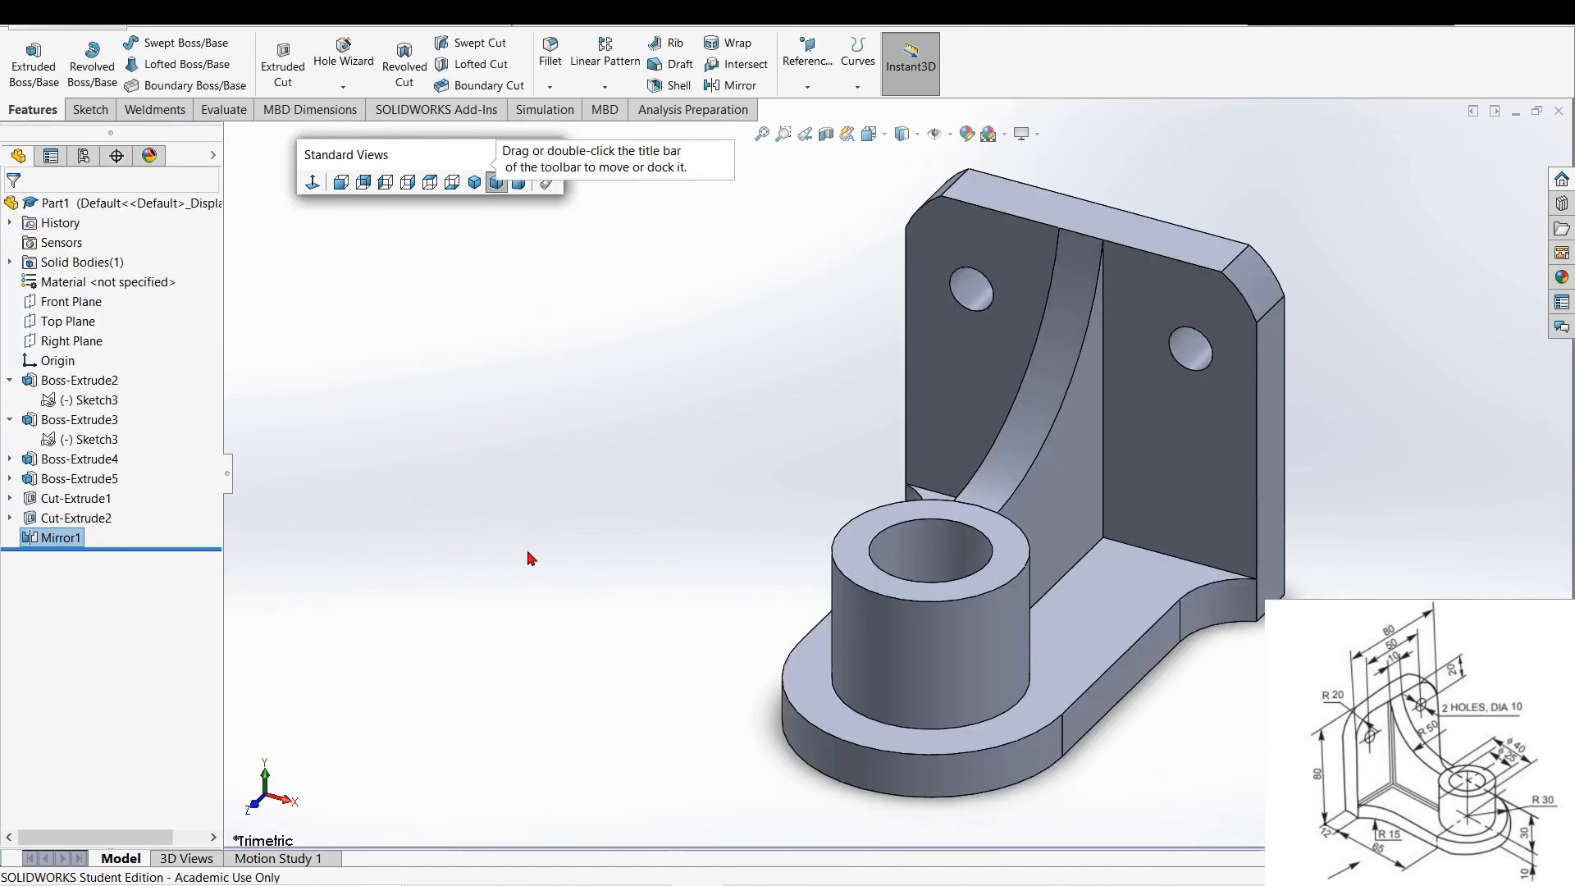
- Examine the full bracket in the orthographic, isometric, trimetric and dimetric views, and orient it like the reference drawing
middle_click_drag(605, 569, 324, 287)
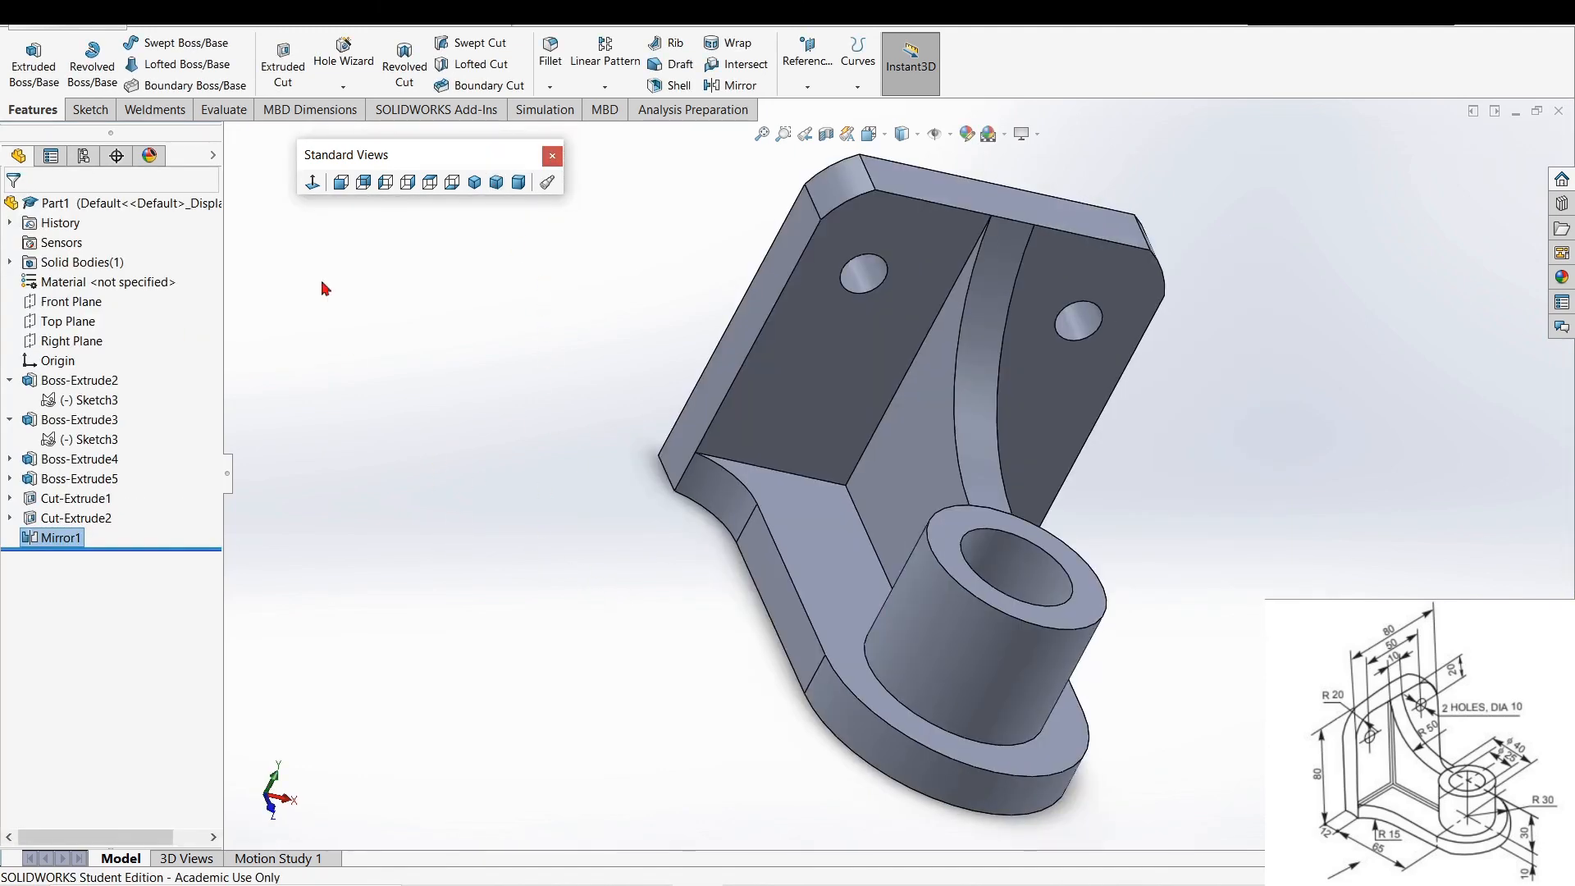
left_click(343, 186)
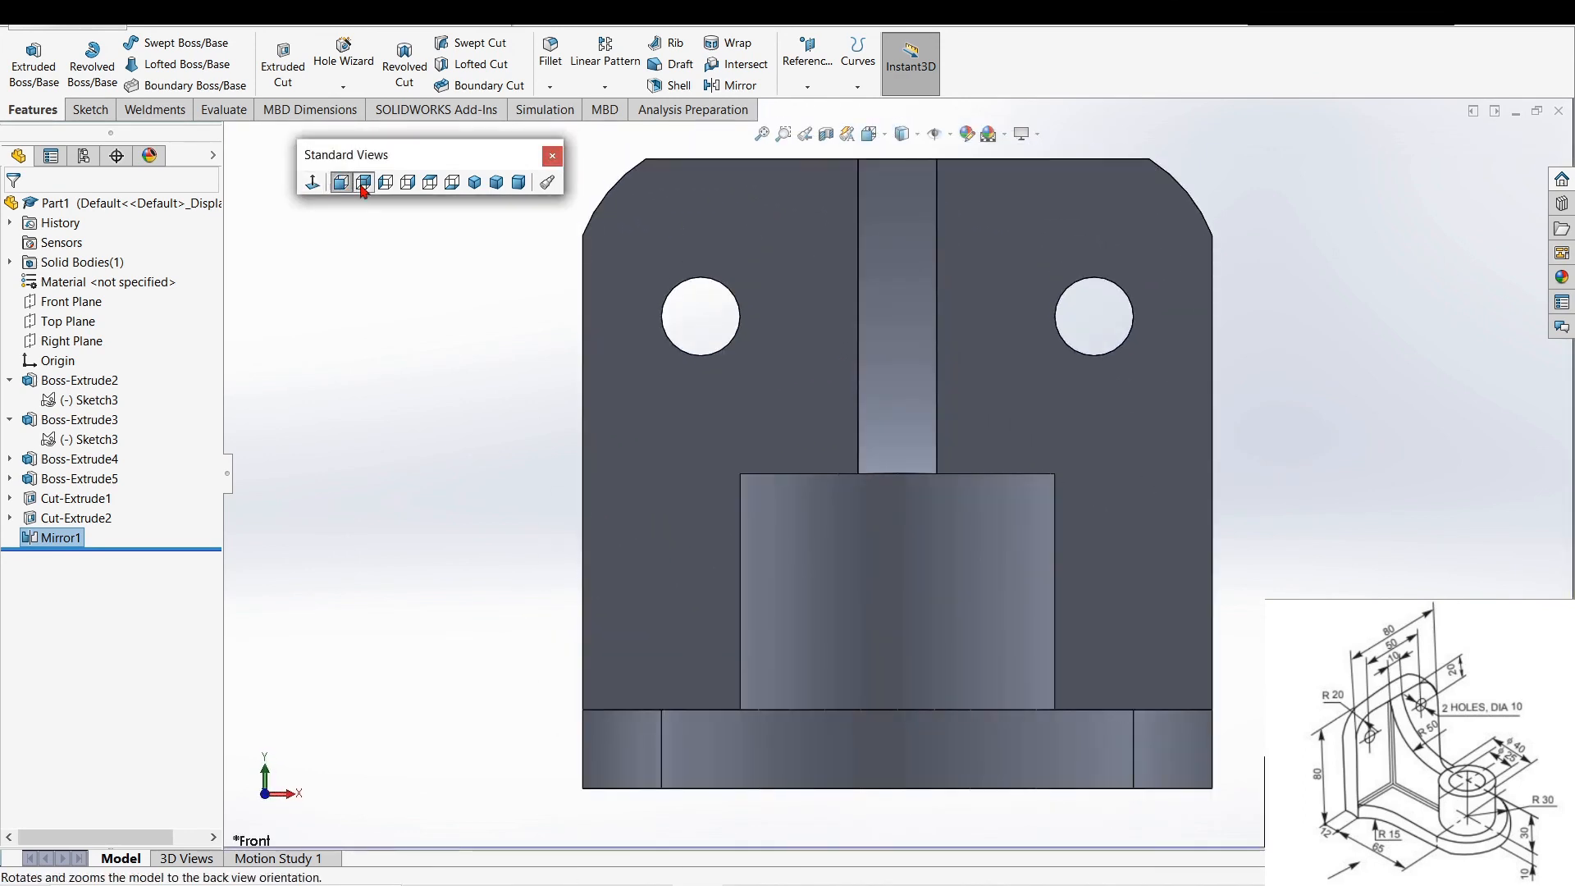
left_click(363, 184)
left_click(386, 184)
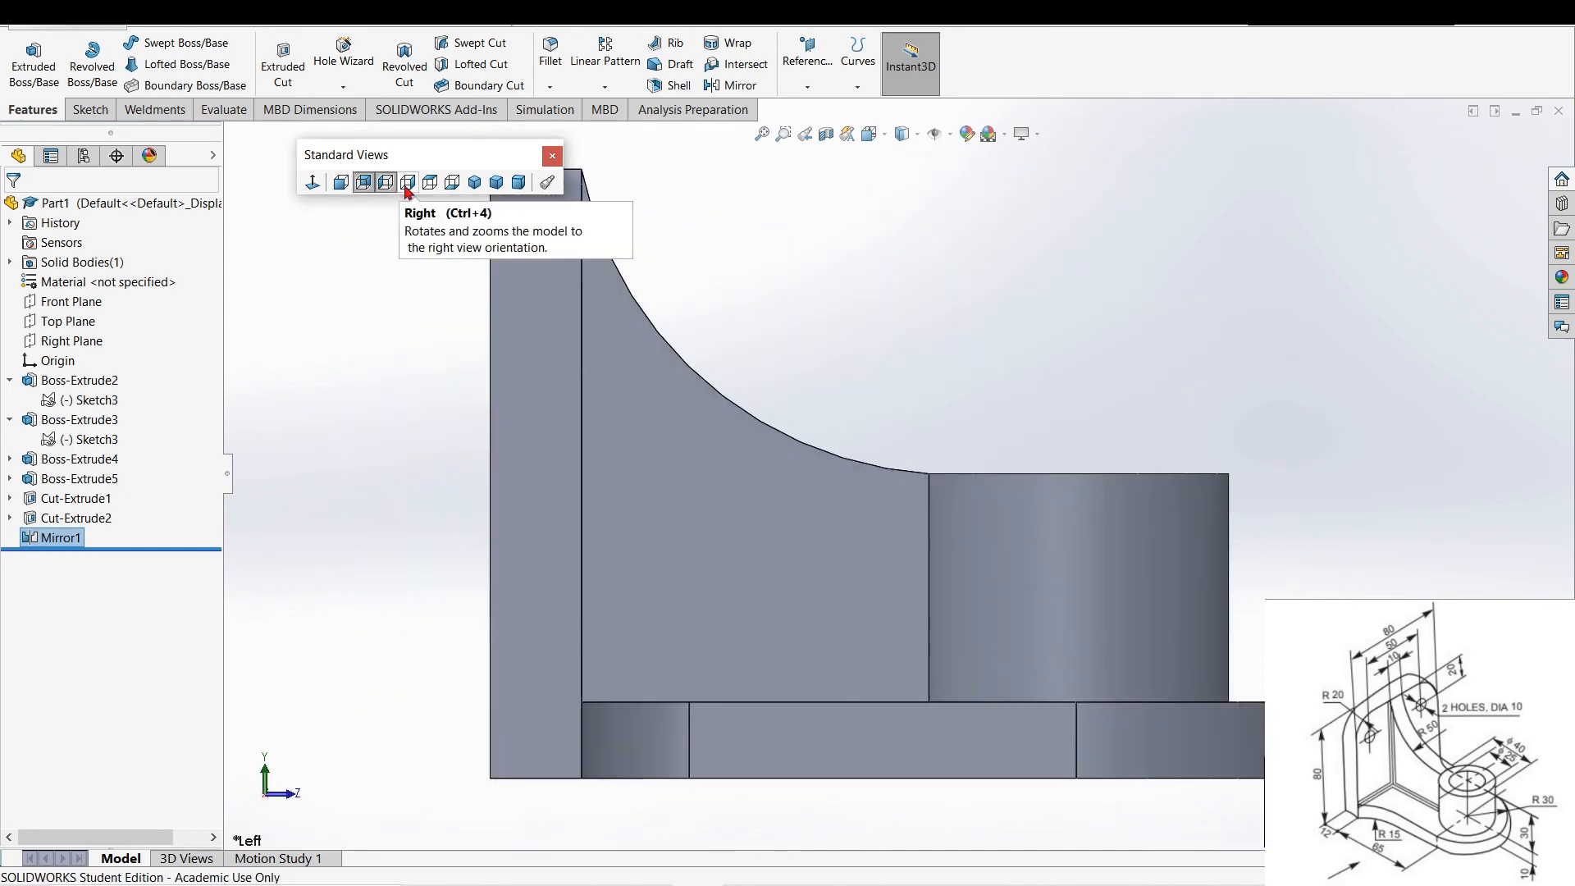
left_click(408, 187)
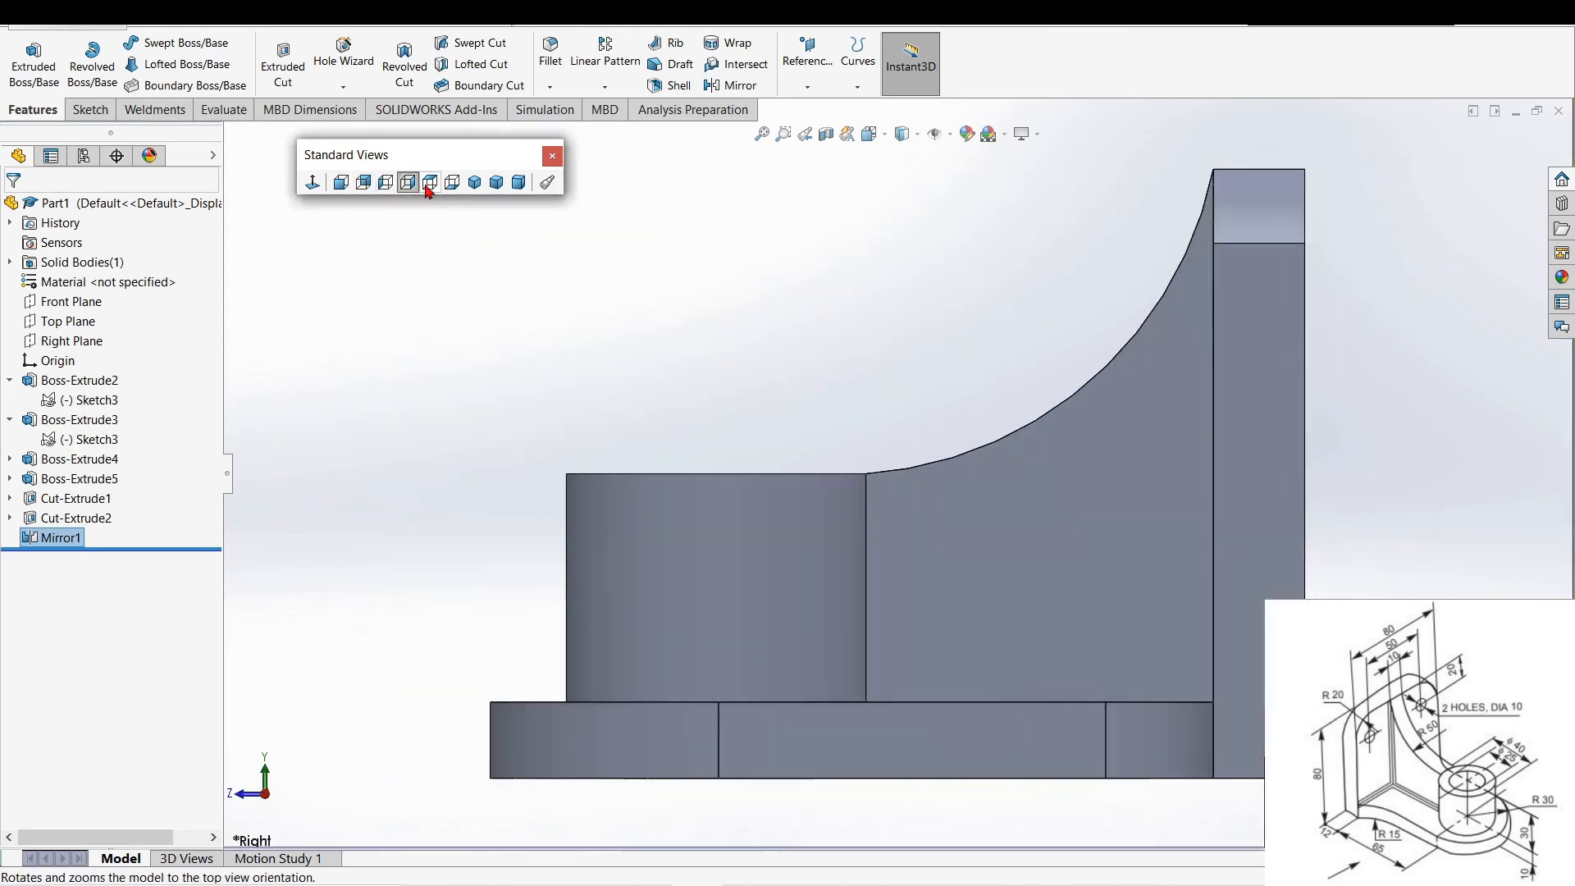
left_click(453, 187)
left_click(453, 184)
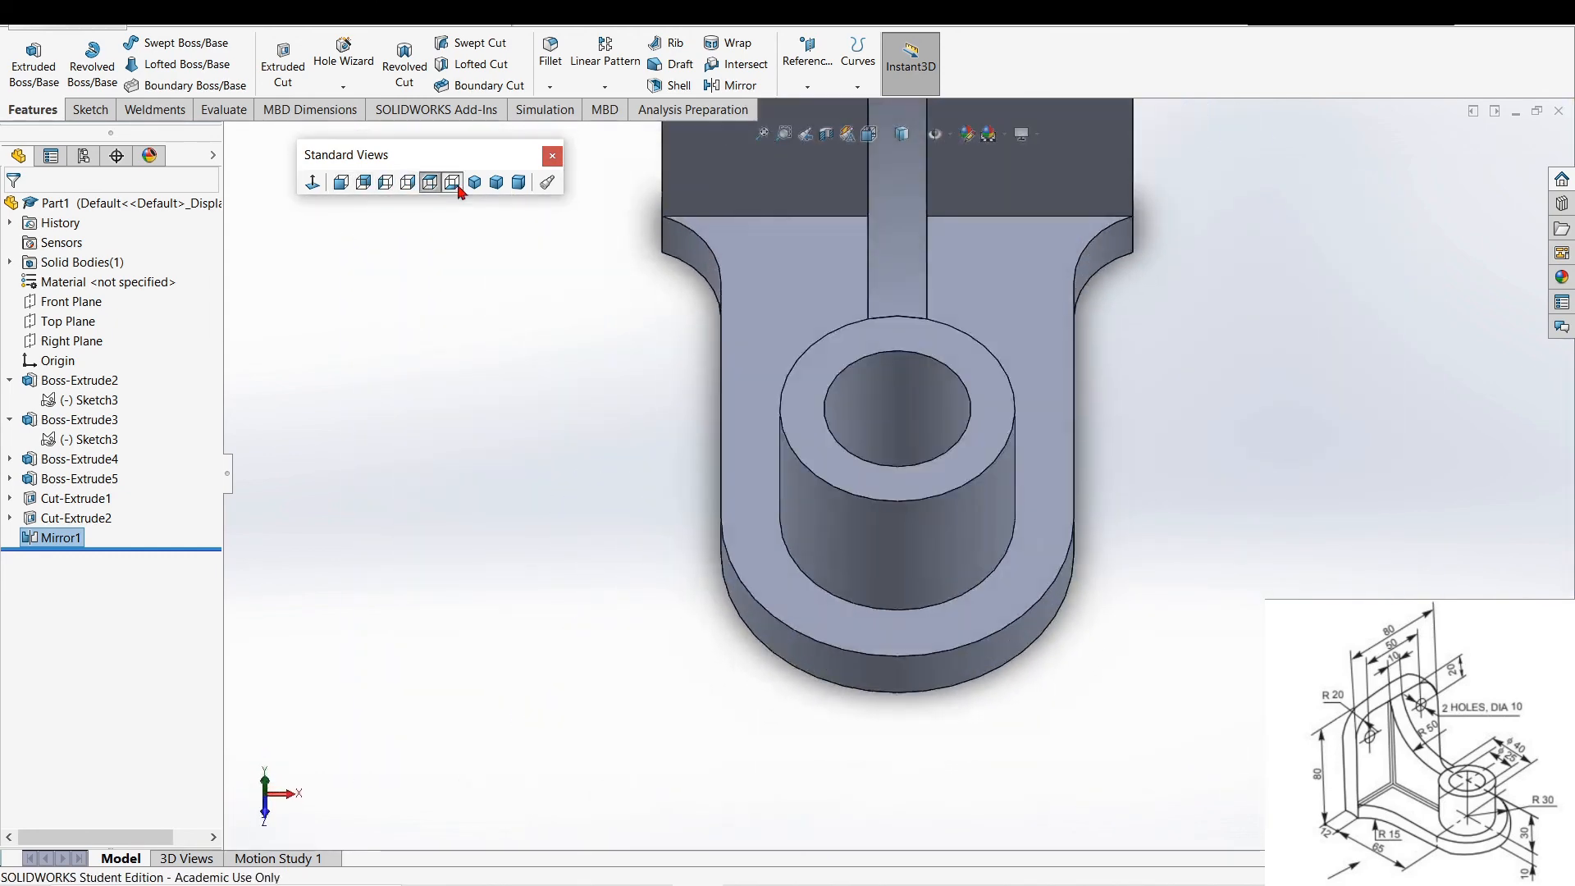
left_click(474, 185)
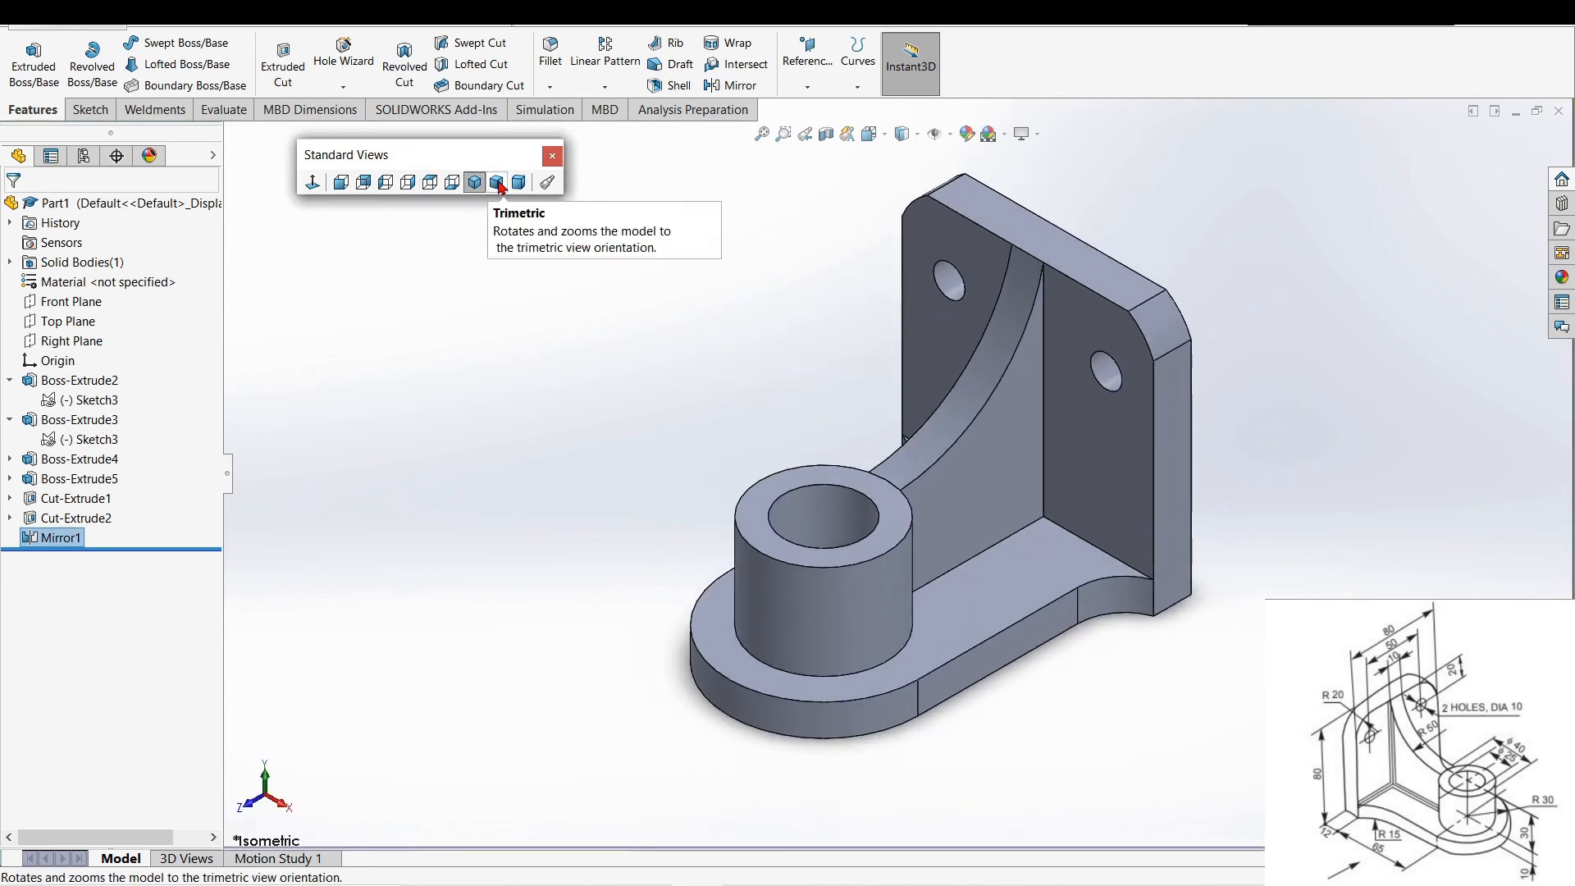
left_click(498, 183)
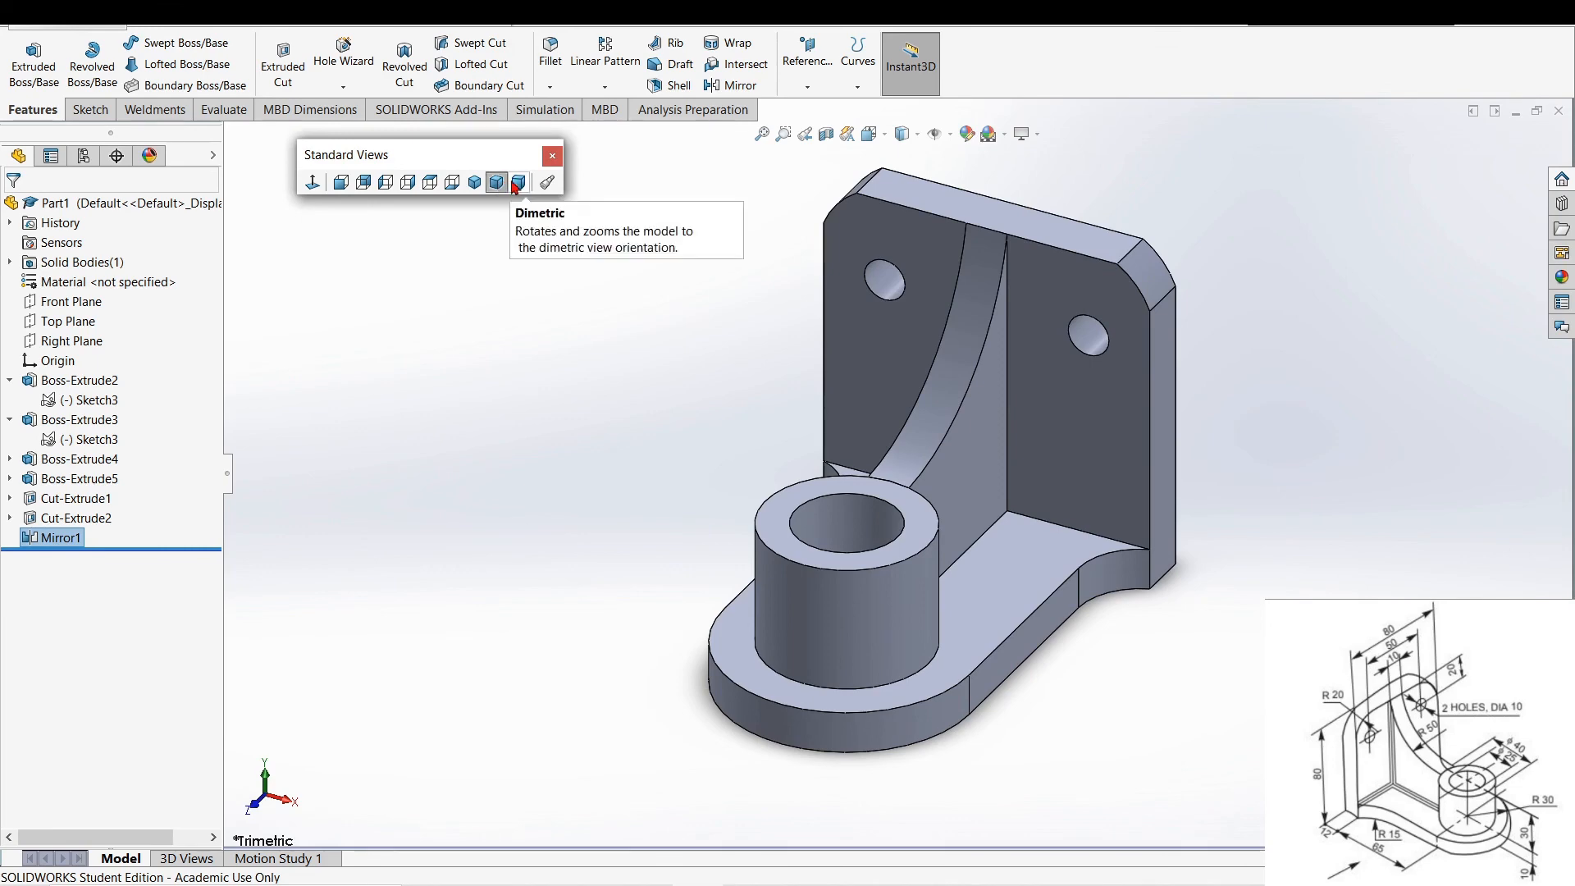
left_click(515, 186)
left_click(873, 137)
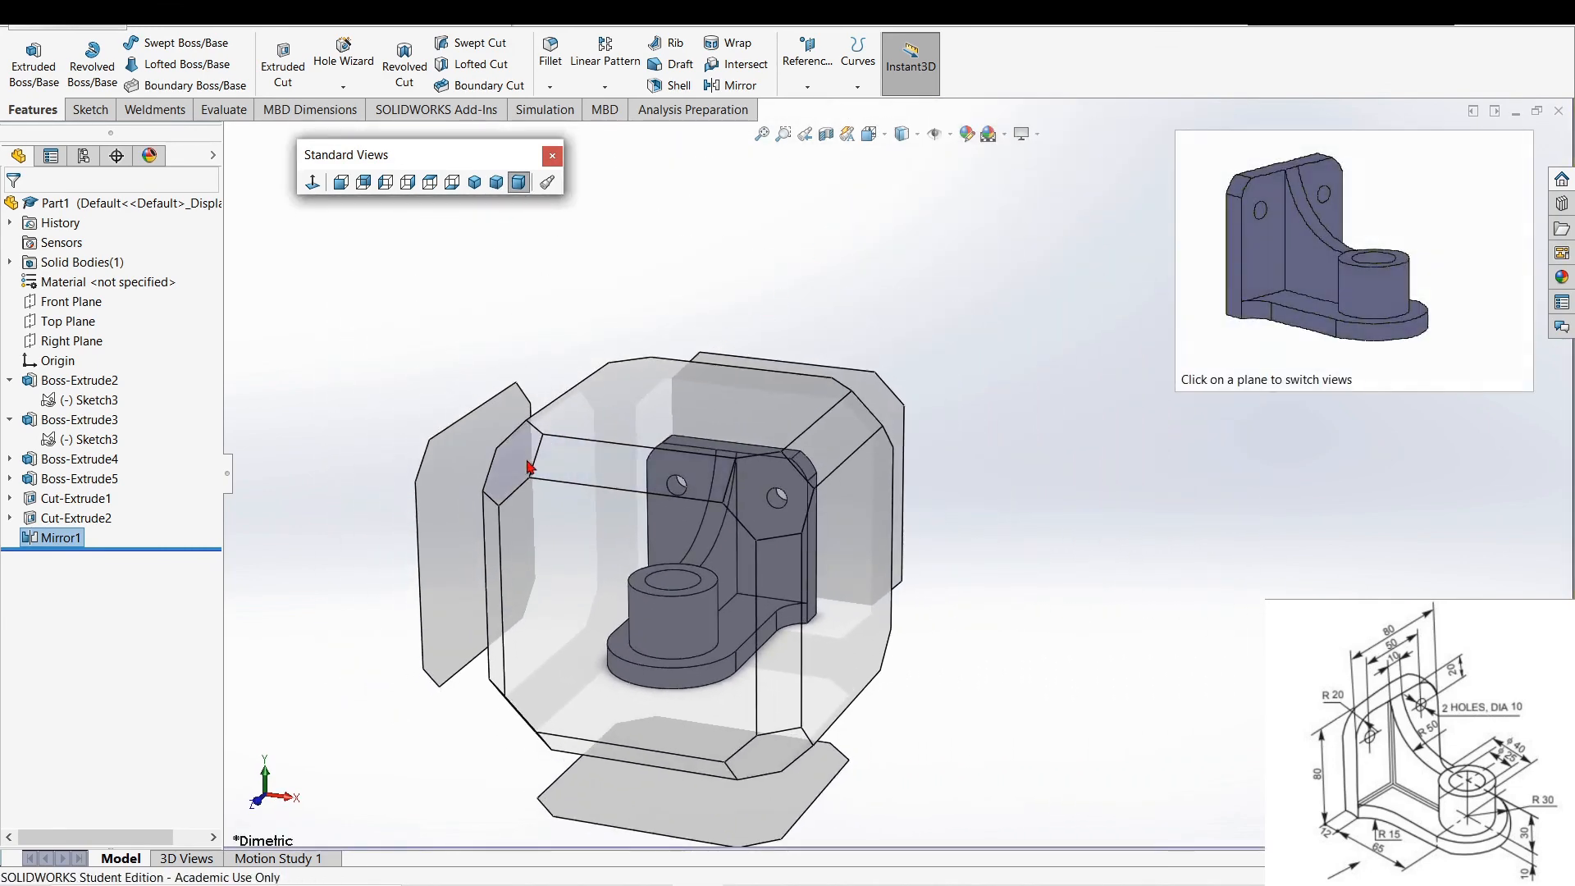
left_click(529, 466)
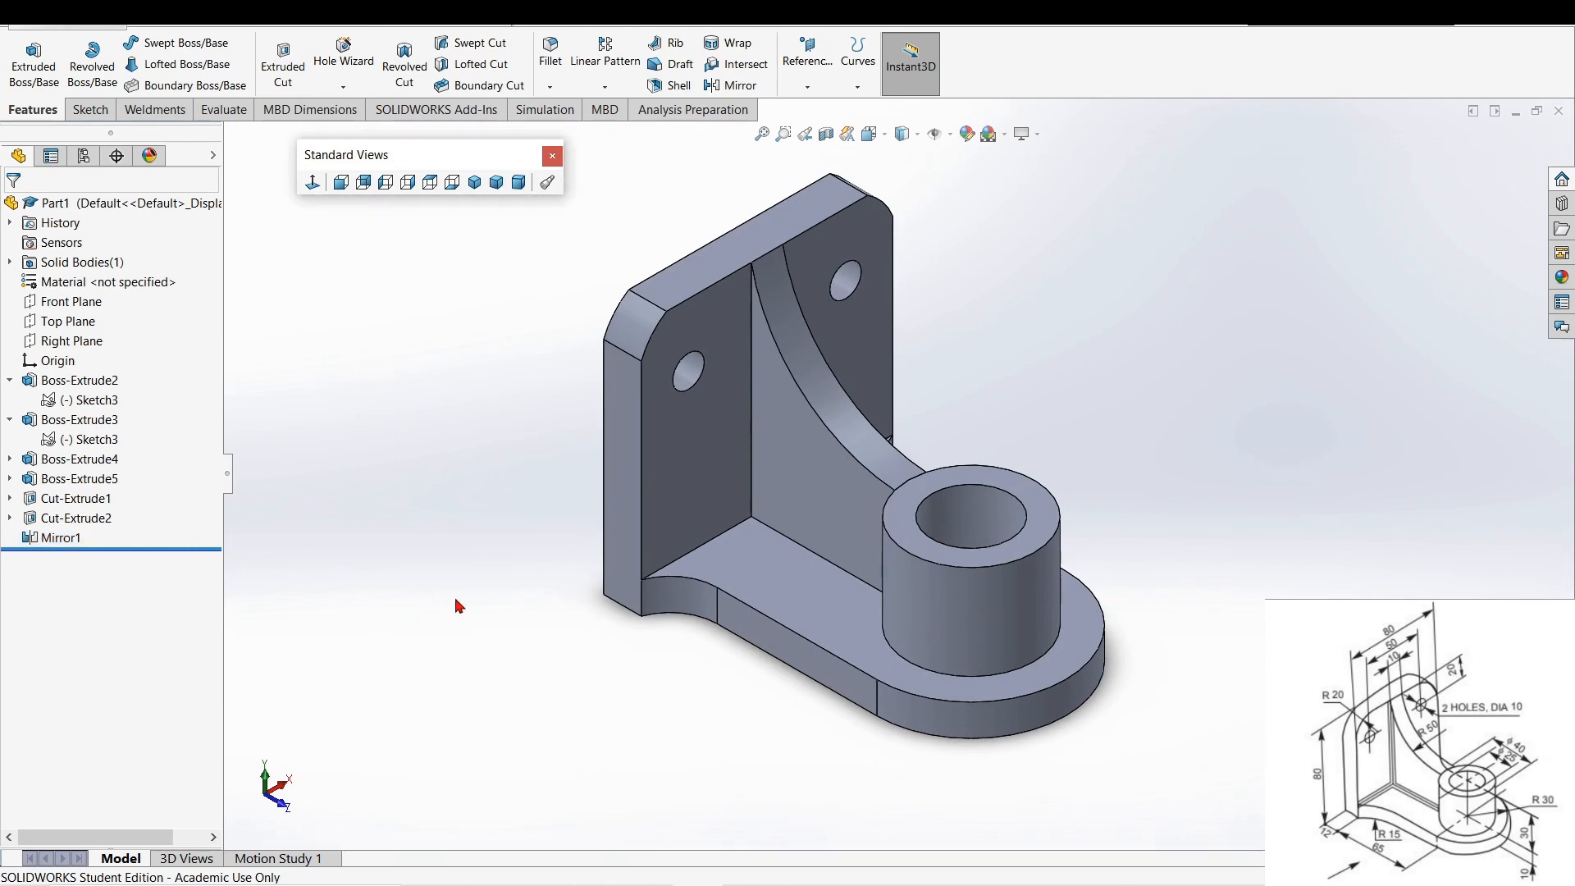
- Turn on the display of feature dimensions for the whole part through its annotation settings
left_click(91, 205)
right_click(90, 204)
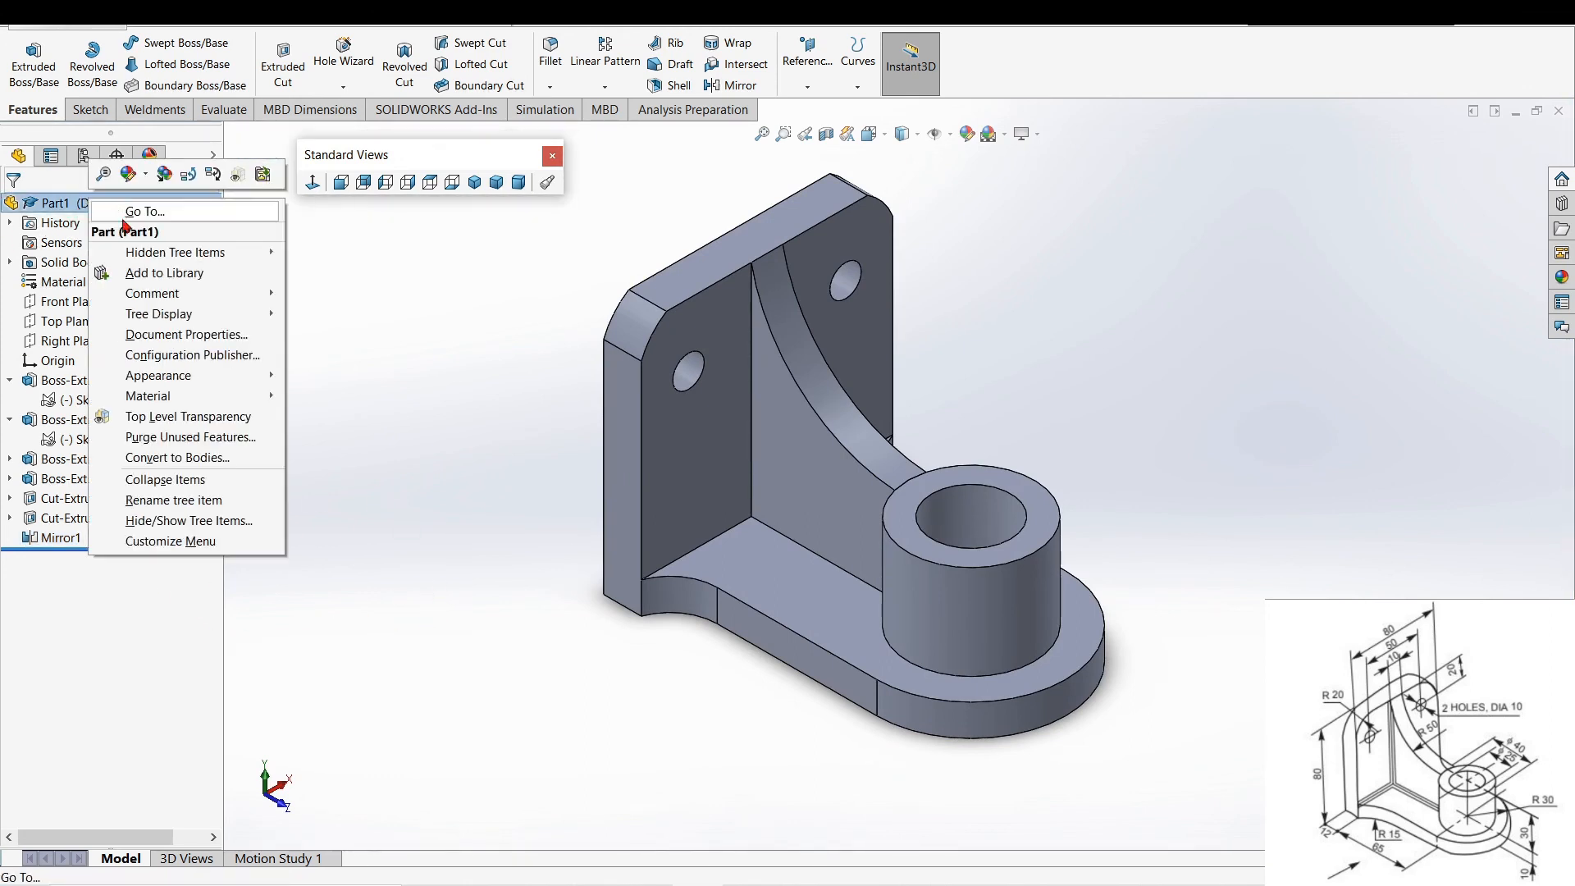
mouse_move(174, 259)
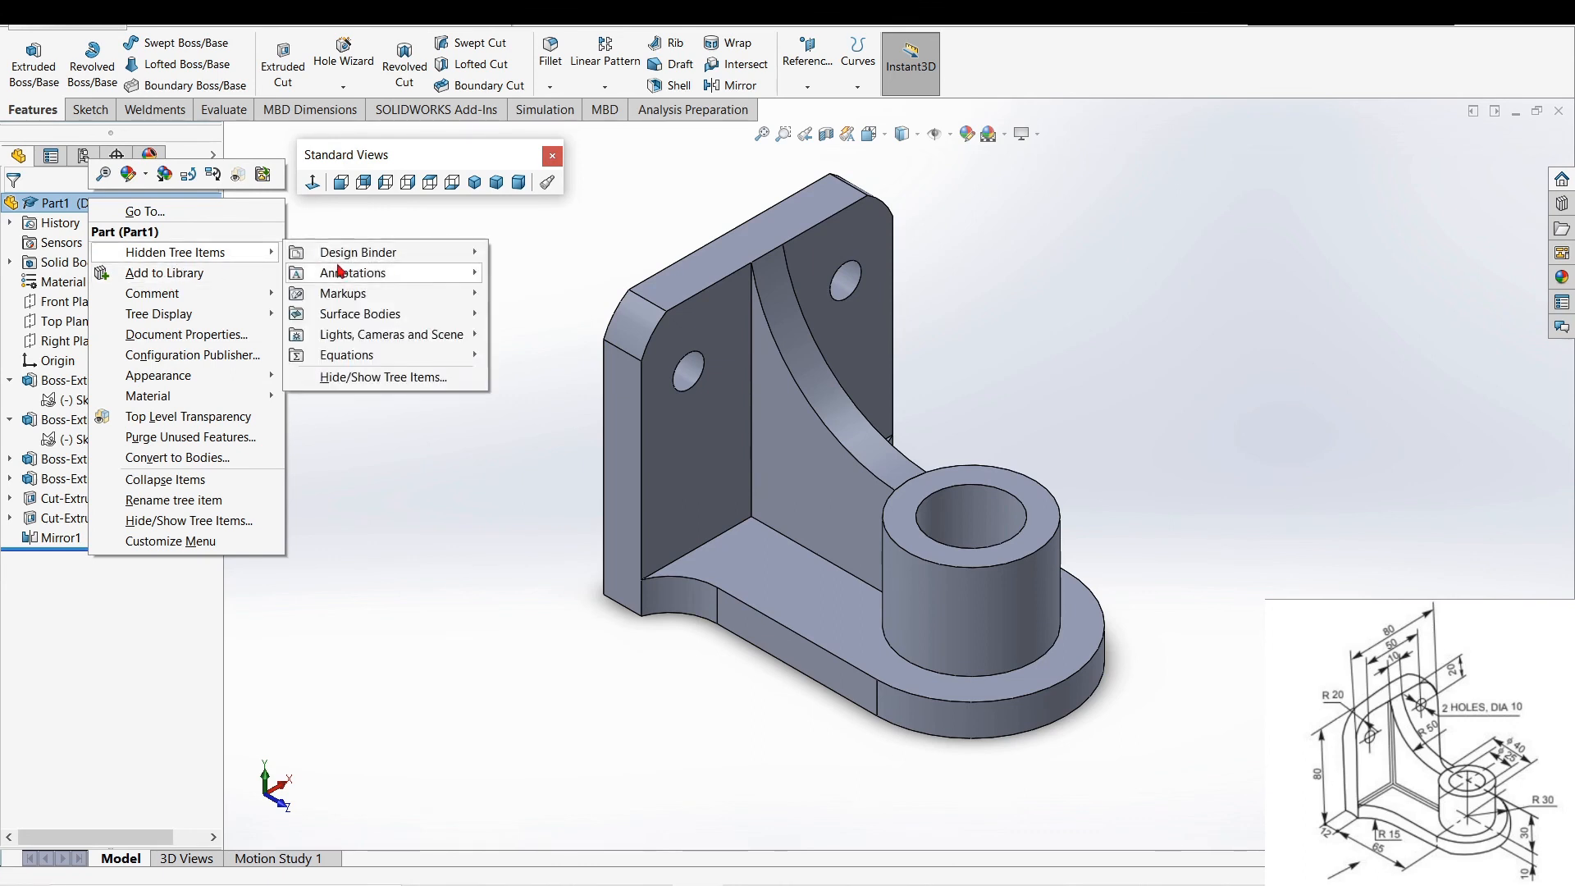
mouse_move(348, 278)
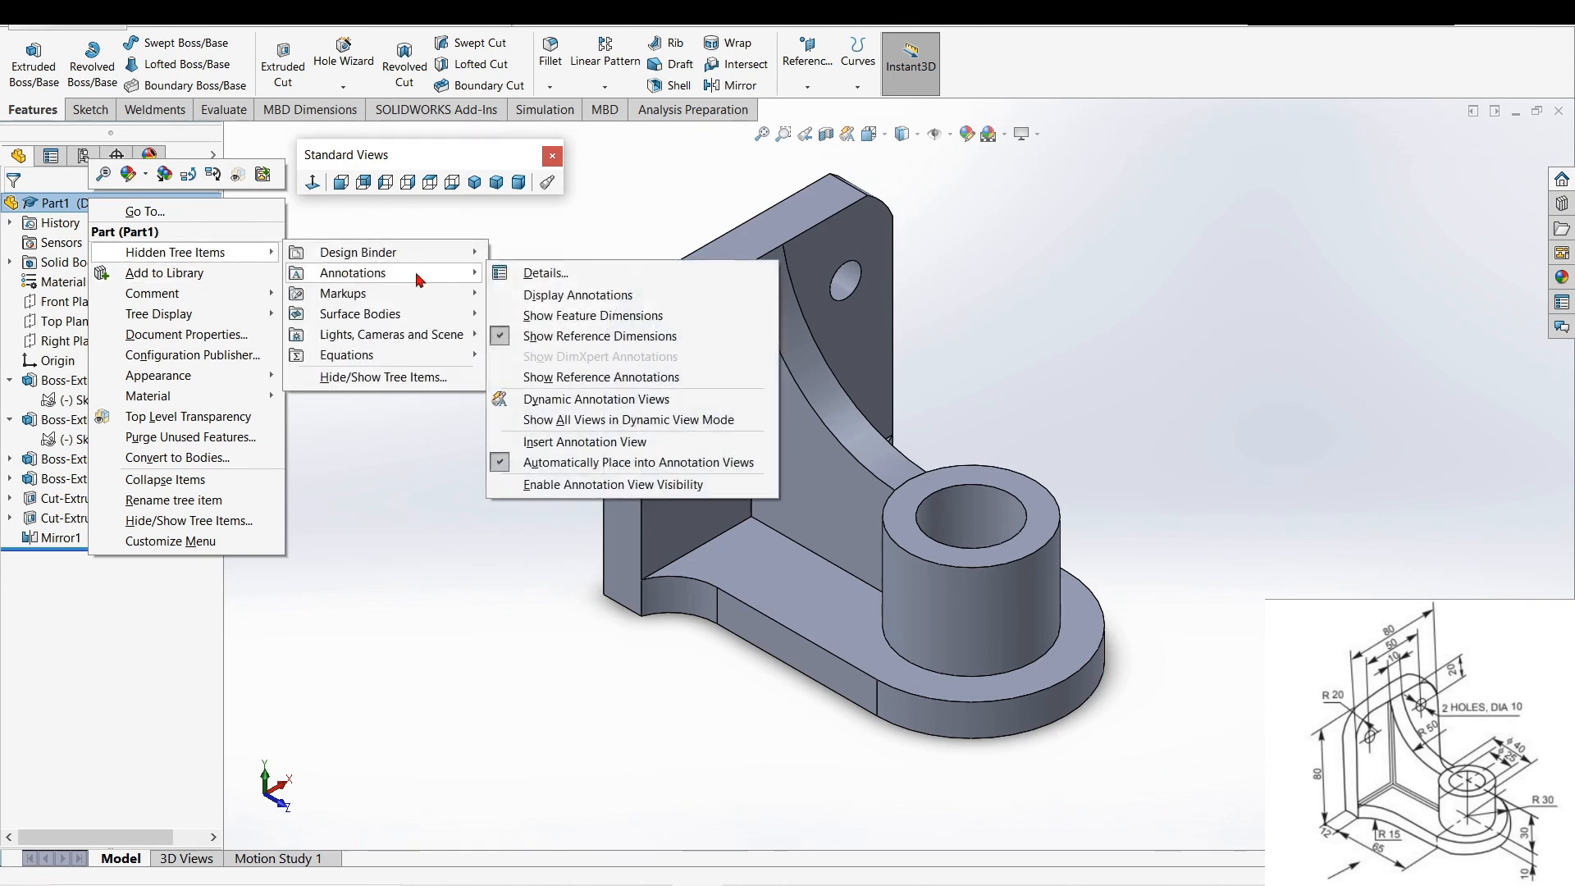
left_click(535, 316)
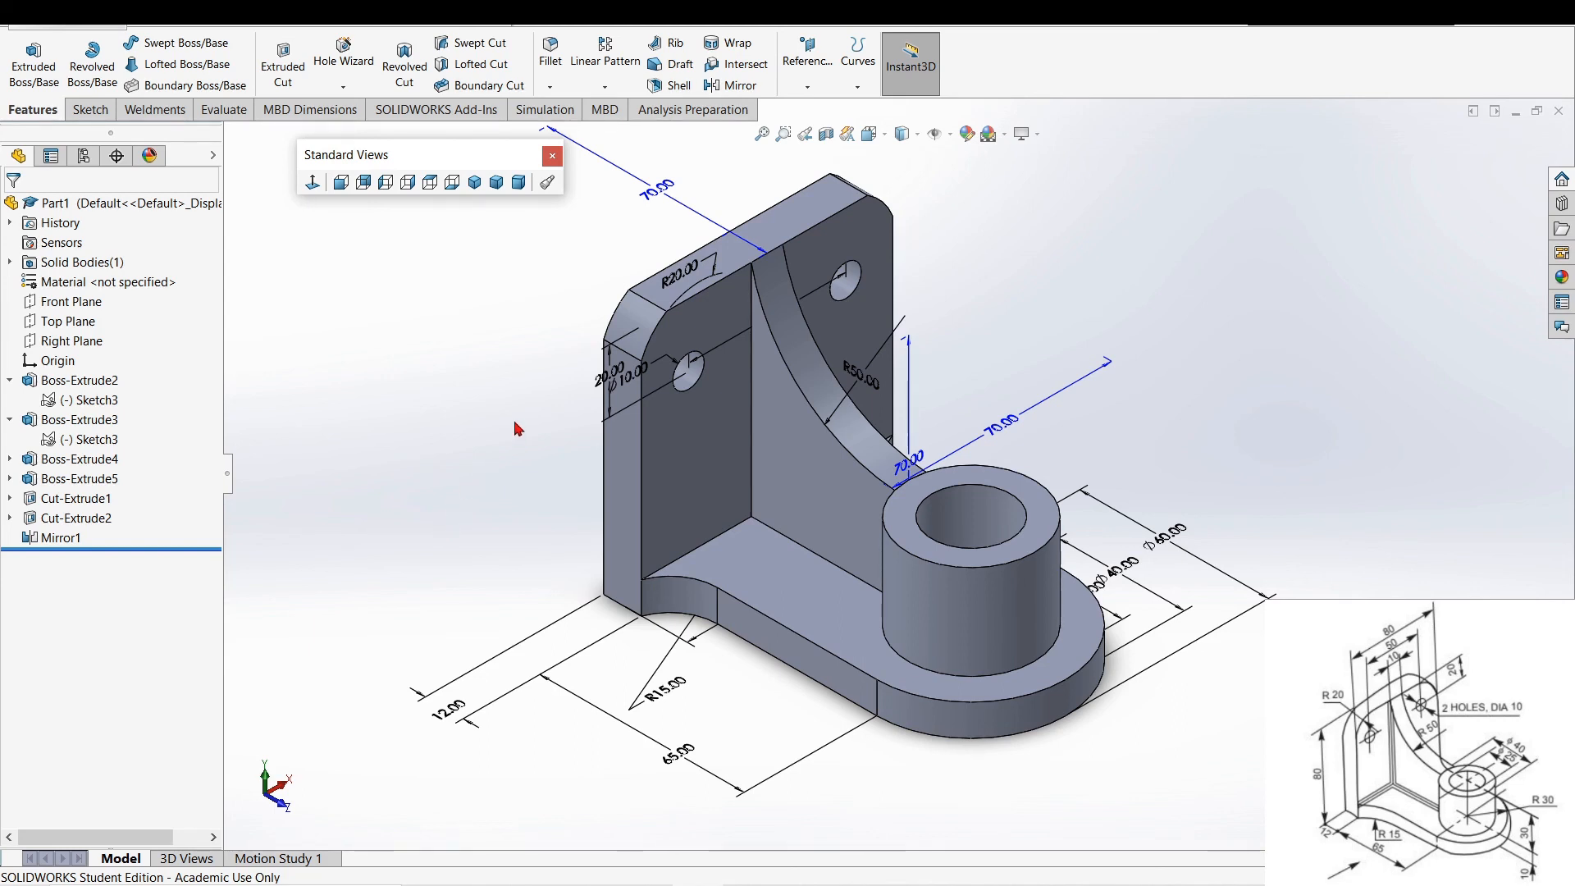
- Examine the bracket with its feature dimensions at different zoom levels, comparing it with the reference drawing
scroll(518, 430, "up", 1)
scroll(517, 426, "up", 1)
scroll(517, 425, "down", 1)
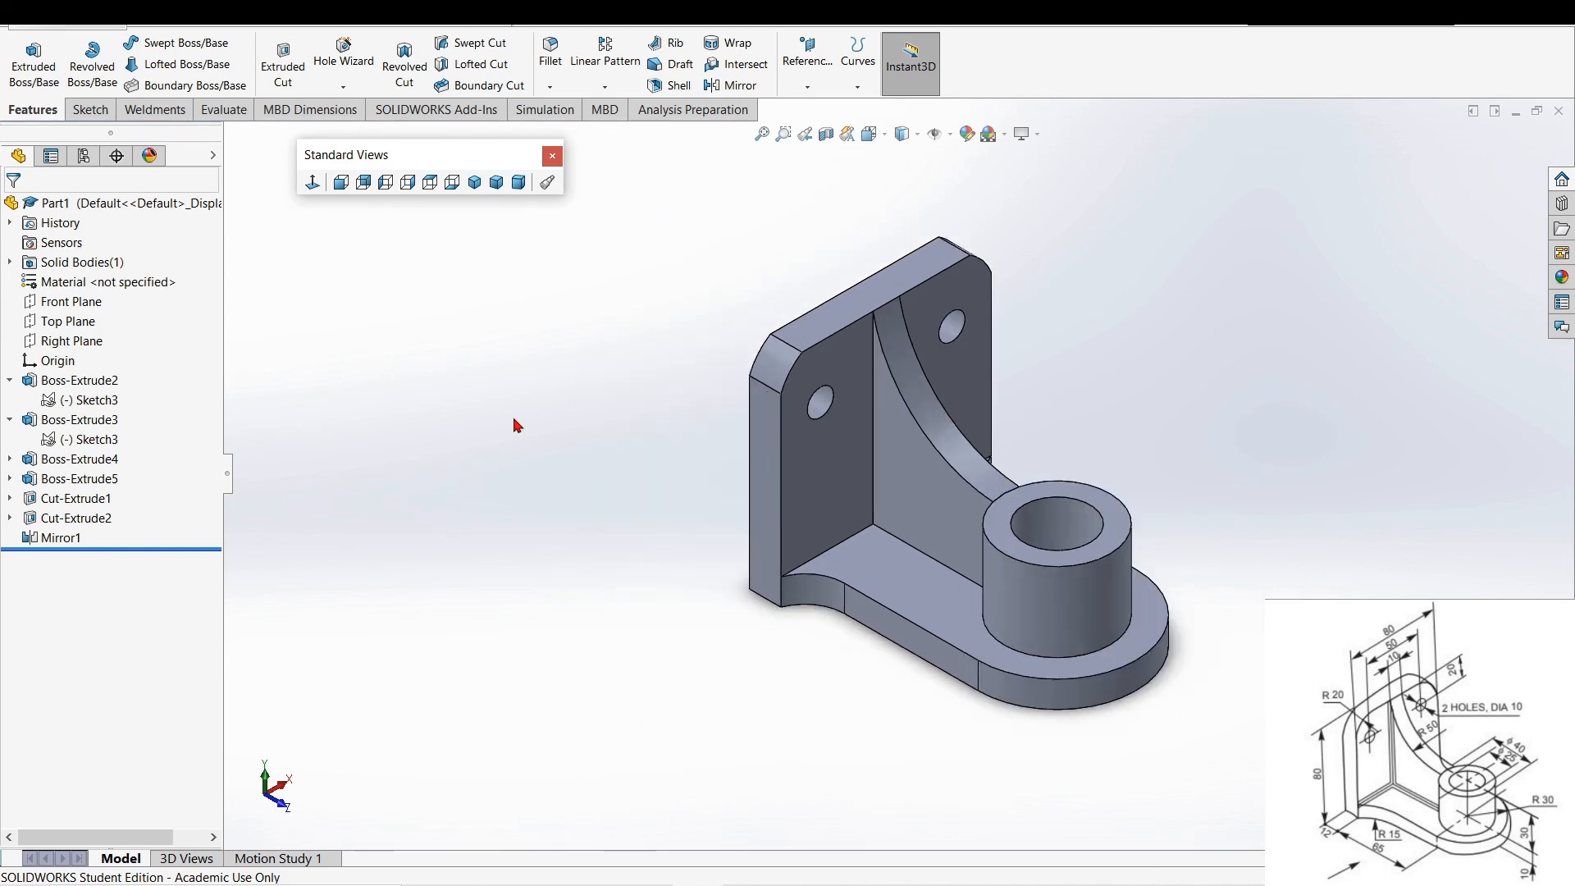
scroll(829, 323, "down", 1)
scroll(944, 343, "down", 1)
scroll(1202, 445, "up", 2)
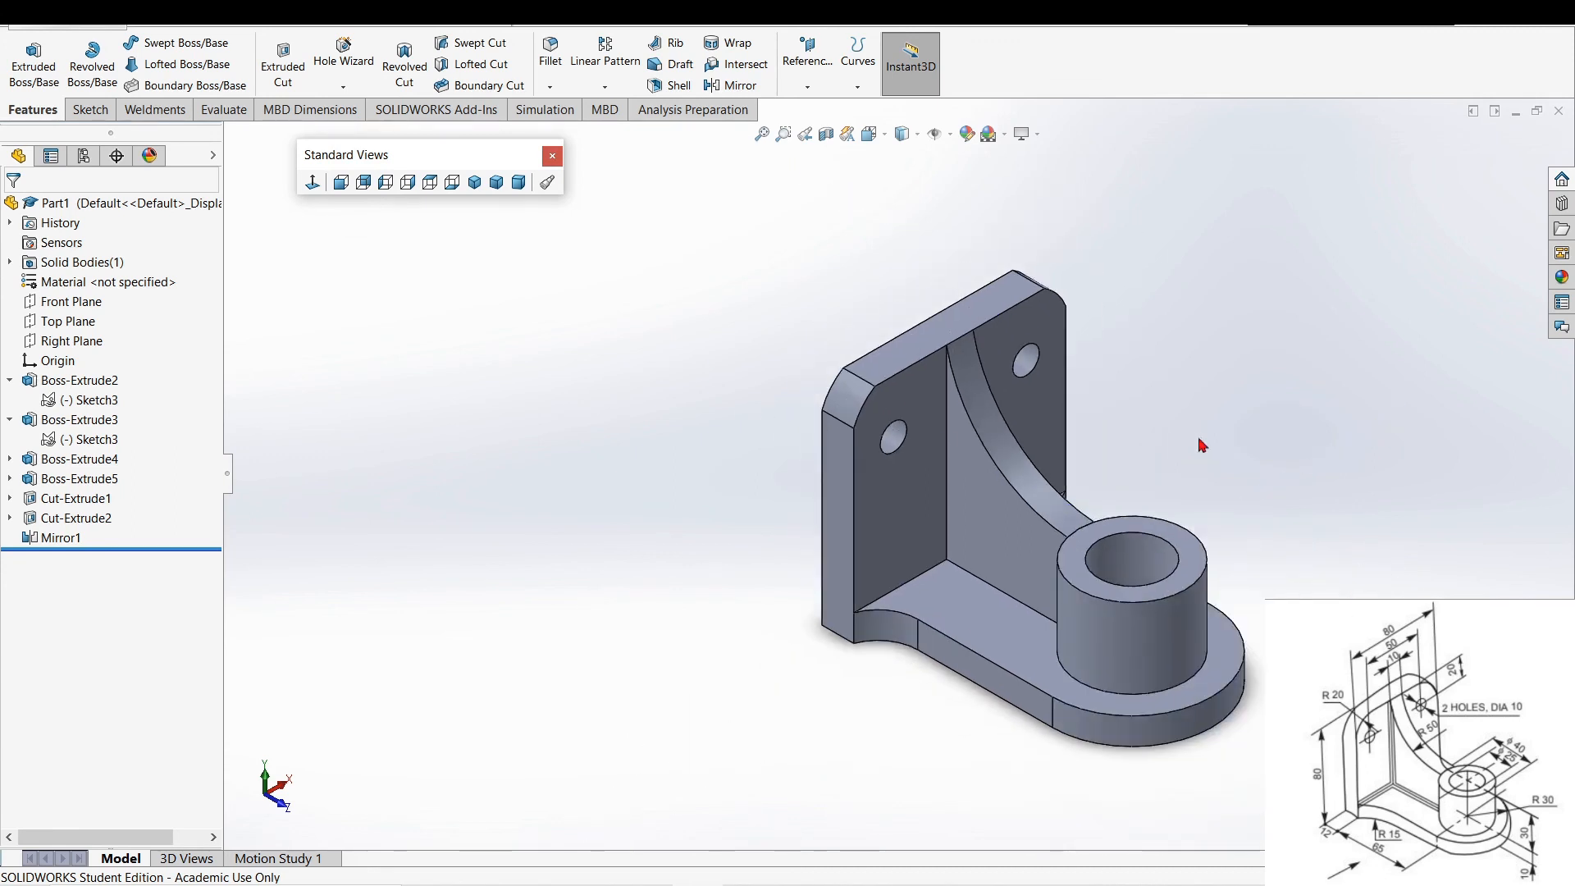
scroll(1195, 432, "up", 1)
scroll(1238, 451, "down", 2)
scroll(1058, 458, "down", 1)
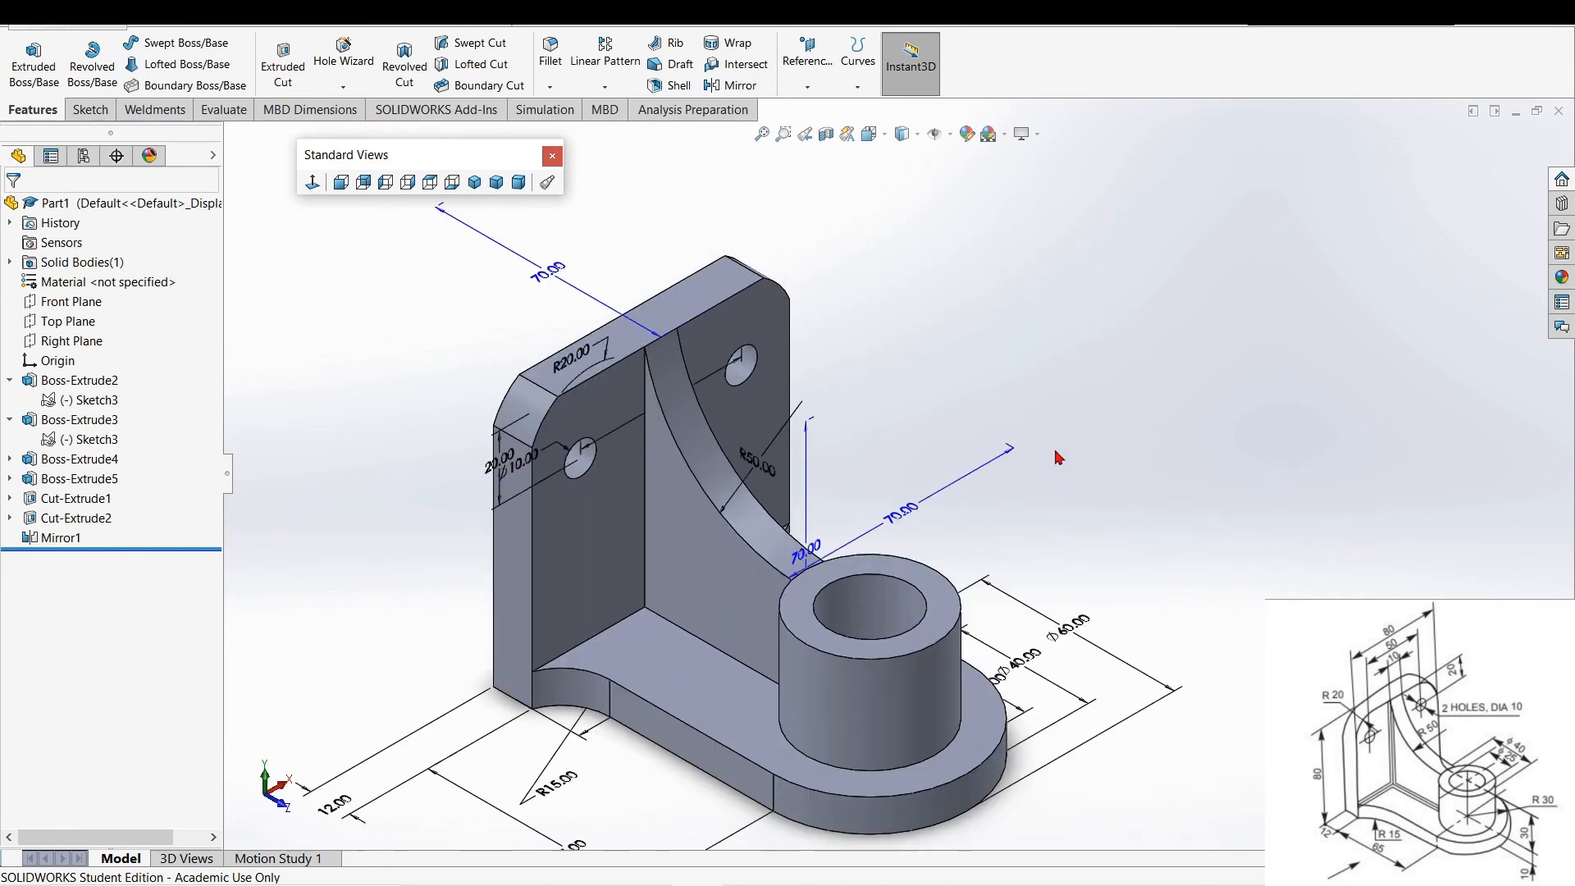